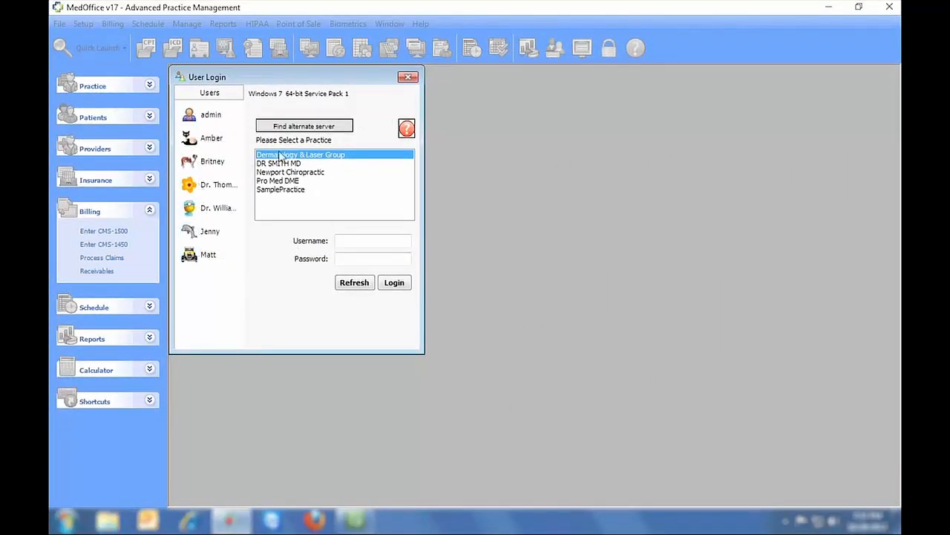
Log in to the SamplePractice practice as admin, entering the account password
click(295, 191)
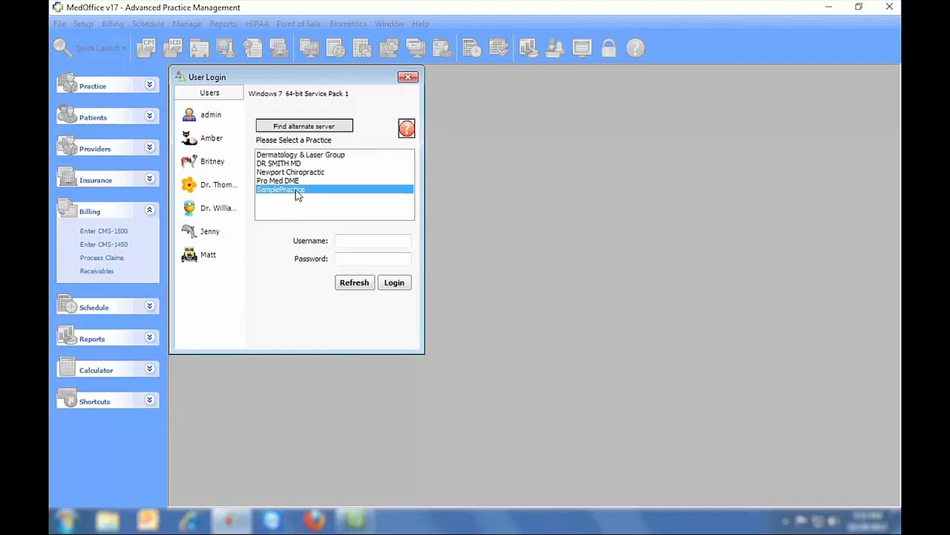
click(195, 115)
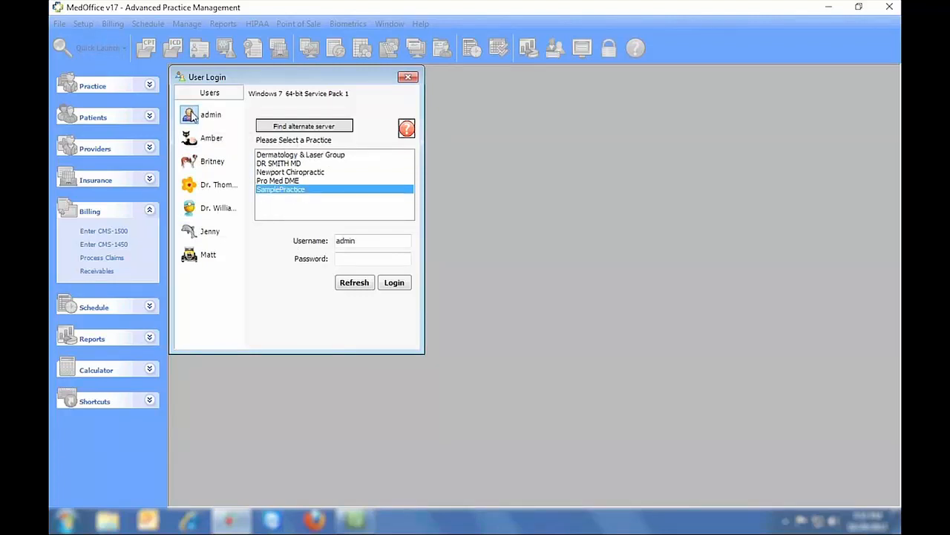
click(359, 260)
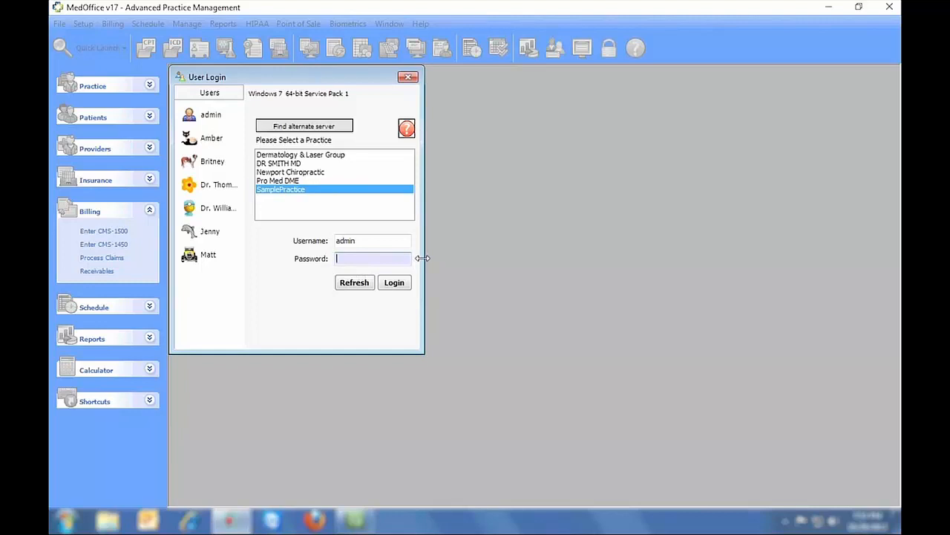
text(**)
click(394, 283)
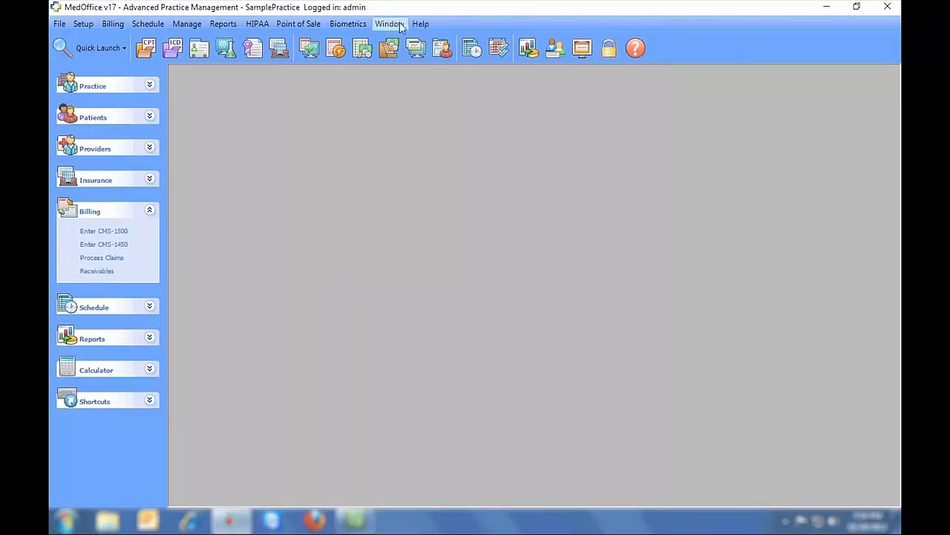
Review the available commands for files, setup, billing, scheduling, management, reports, HIPAA, point of sale, biometrics and help, plus the quick-launch searches
click(60, 24)
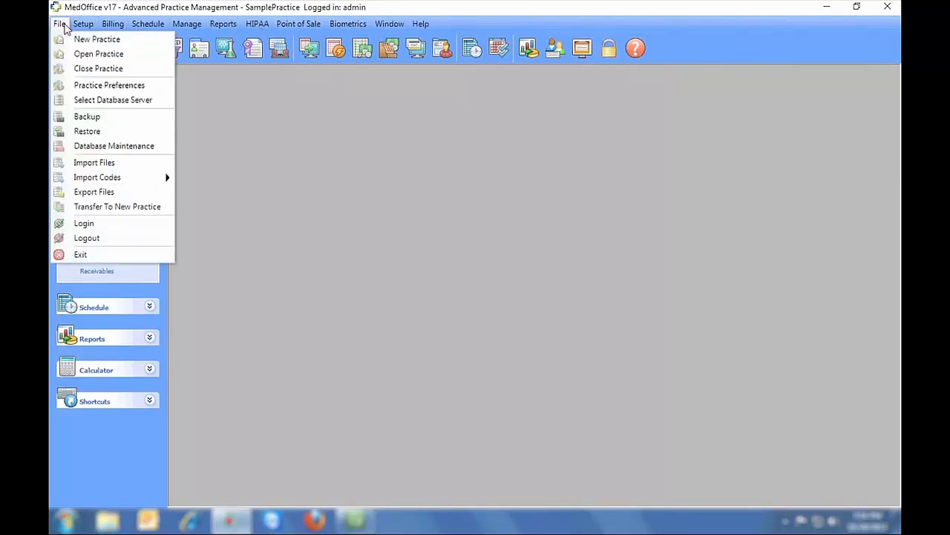
mouse_move(86, 181)
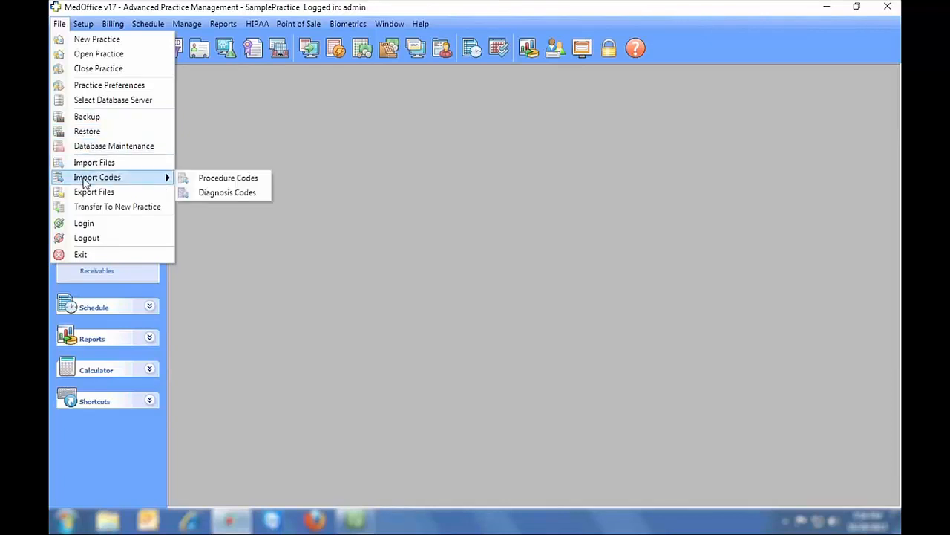
mouse_move(83, 24)
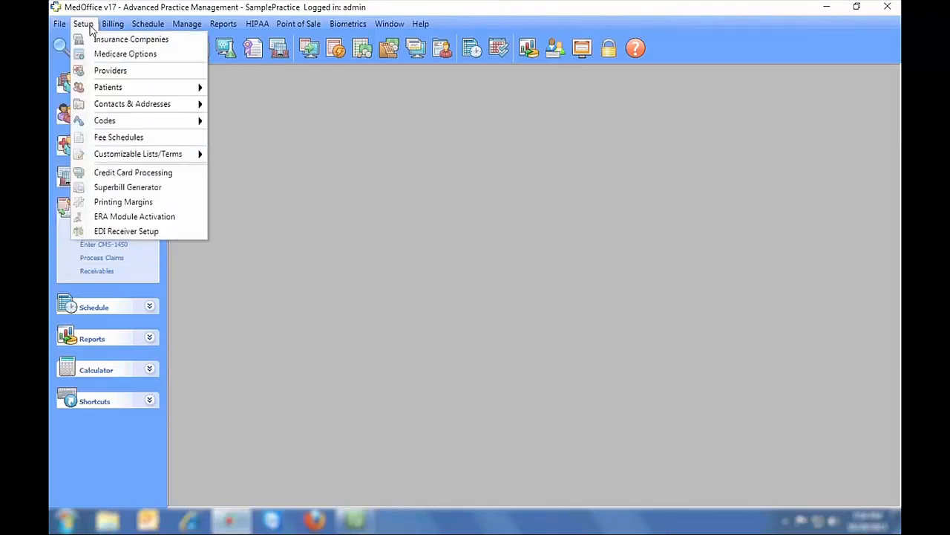
mouse_move(99, 90)
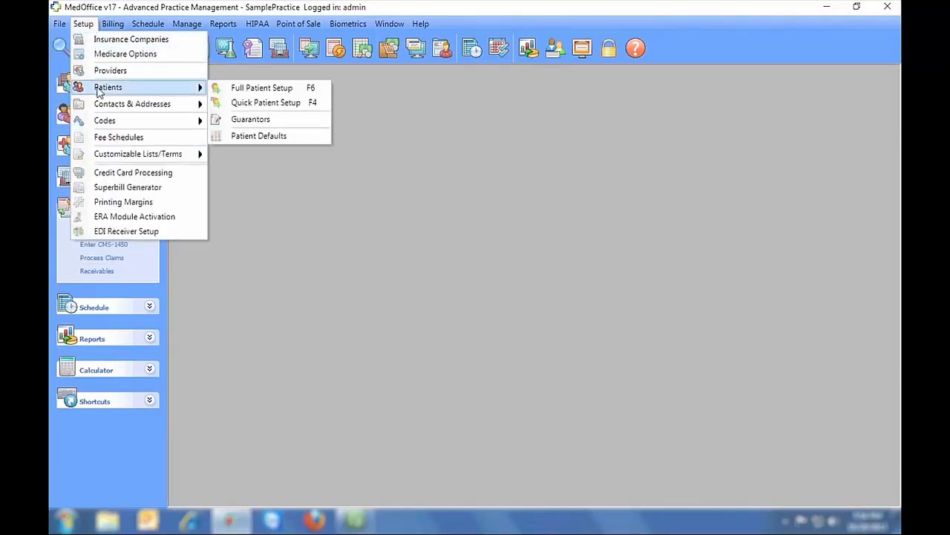
mouse_move(104, 108)
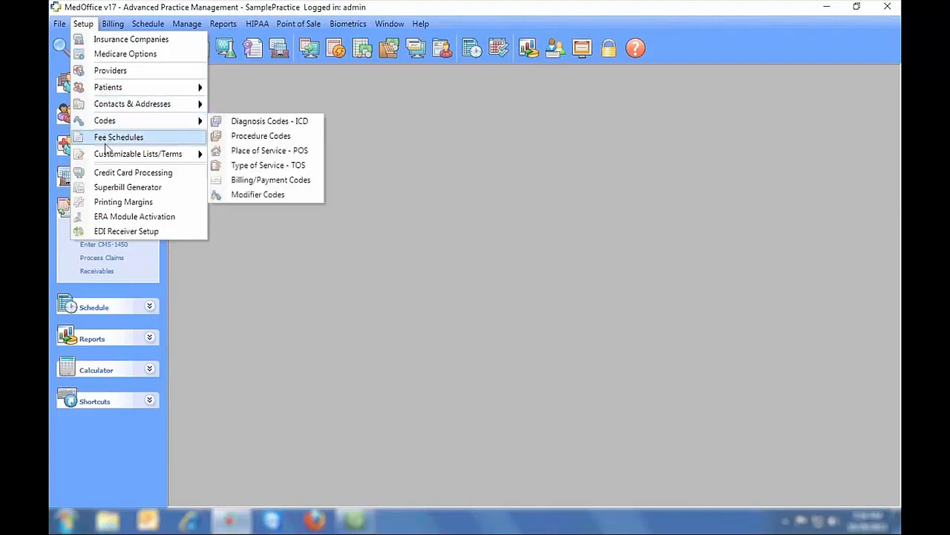
mouse_move(106, 154)
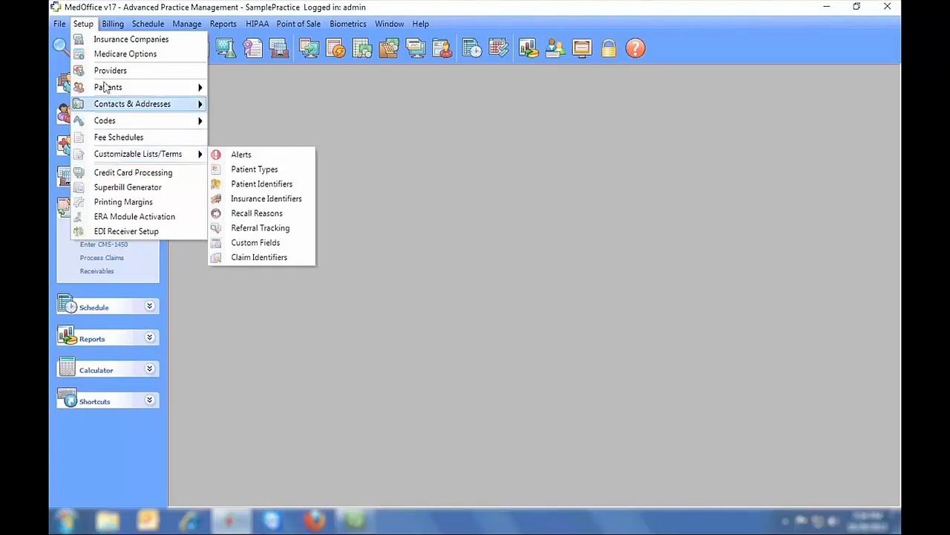
mouse_move(113, 24)
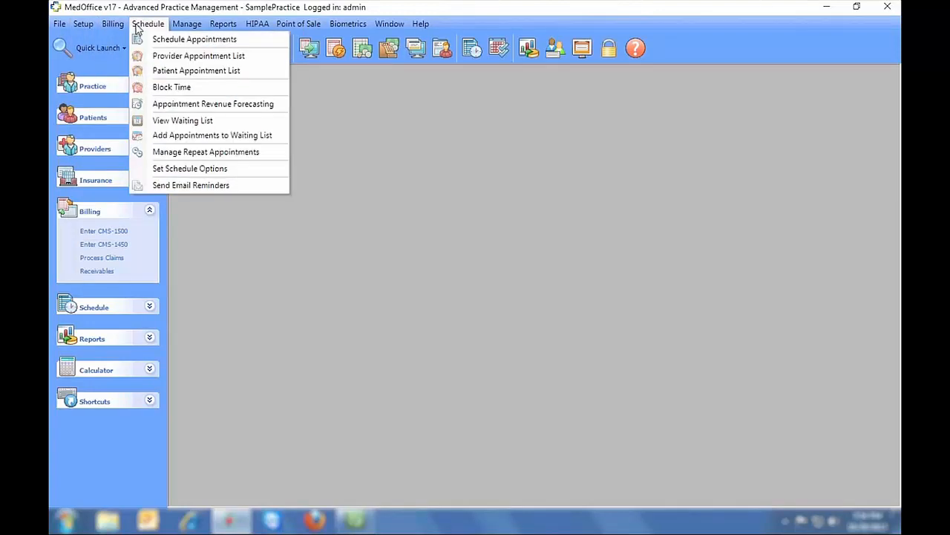
mouse_move(183, 28)
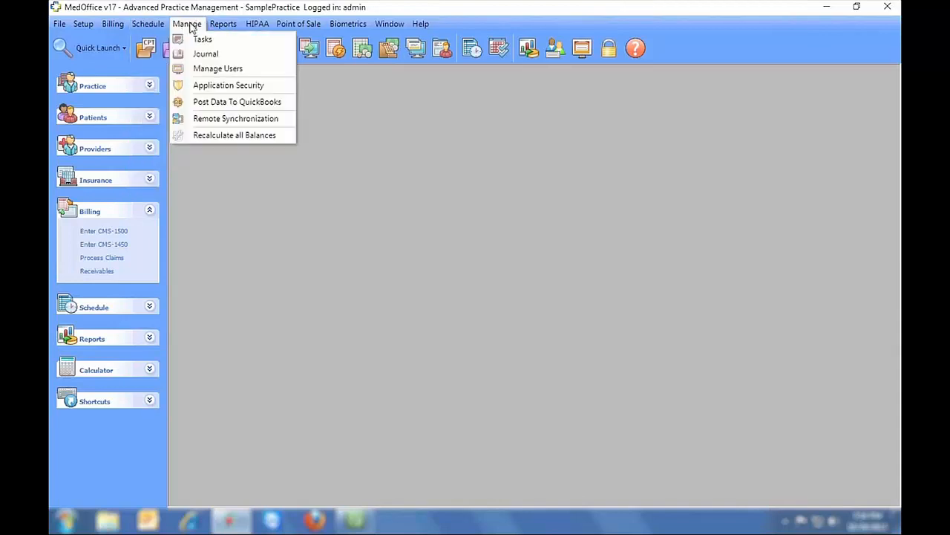
mouse_move(219, 26)
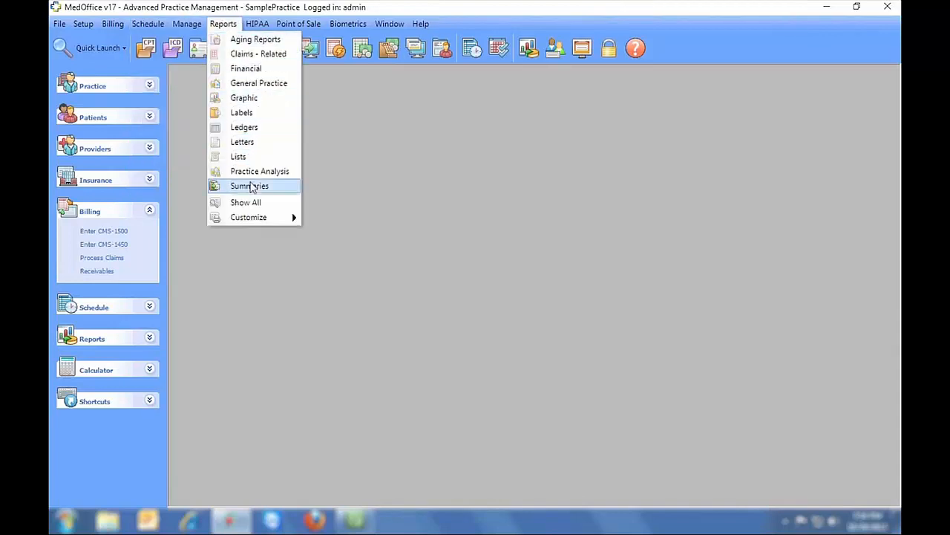
mouse_move(250, 220)
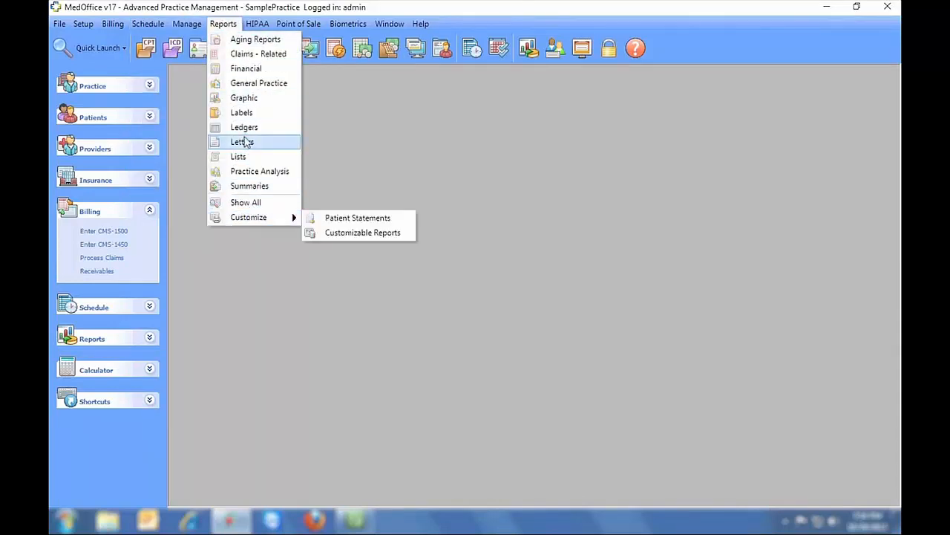
mouse_move(255, 27)
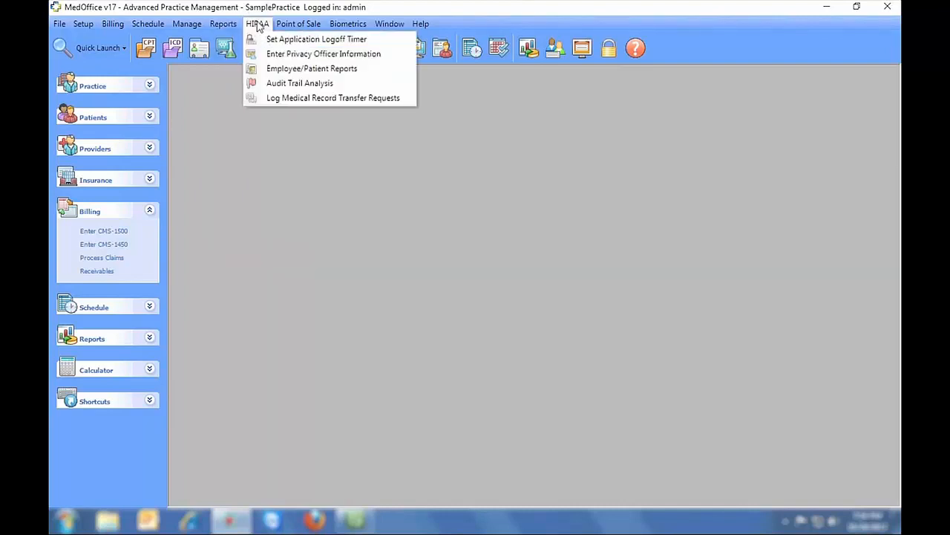
mouse_move(294, 23)
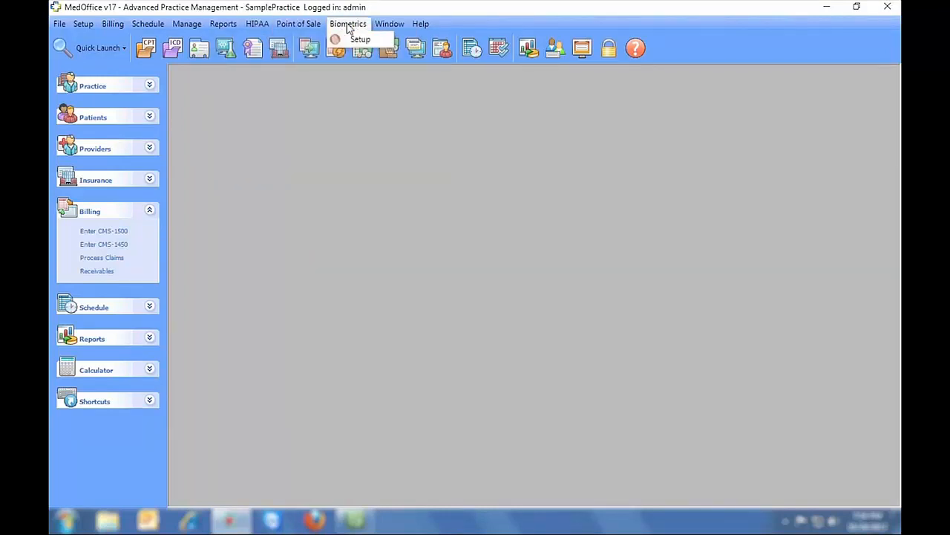
mouse_move(387, 25)
mouse_move(423, 28)
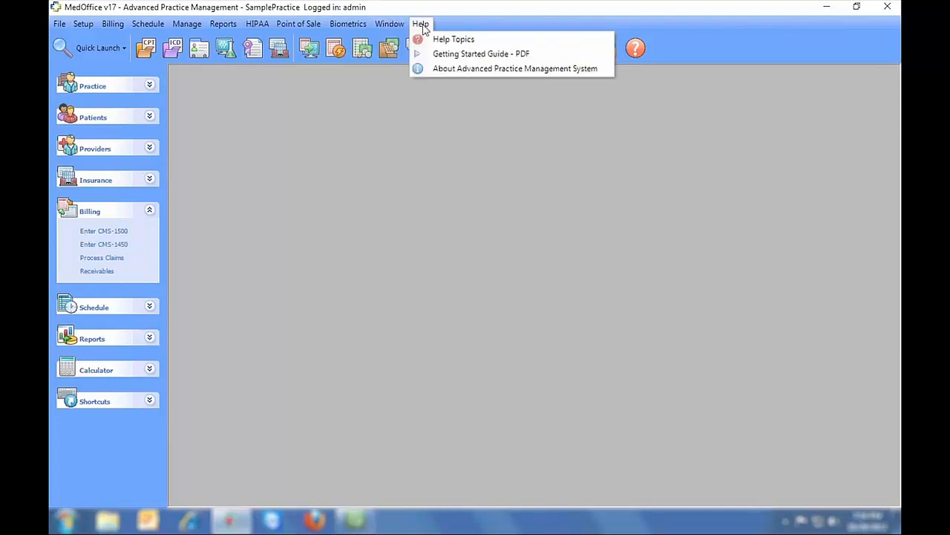
click(123, 49)
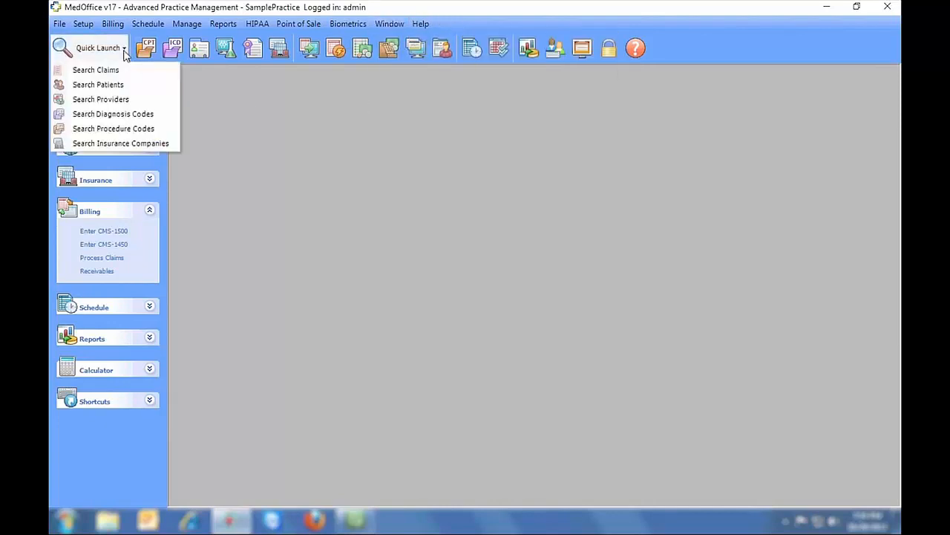
click(184, 155)
Look through the Practice, Patients, Providers, Insurance, Schedule and Reports navigation groups, collapsing each one again
click(152, 87)
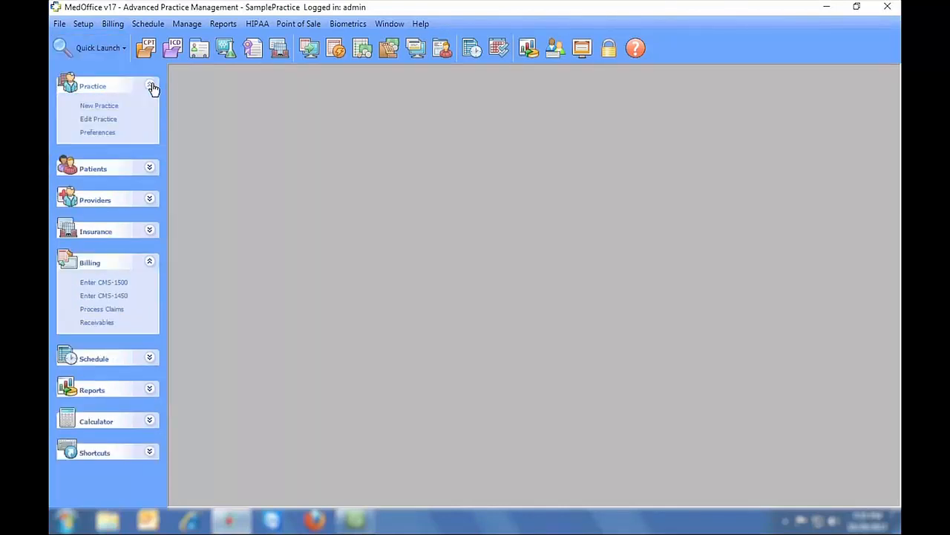
click(152, 87)
click(151, 118)
click(152, 118)
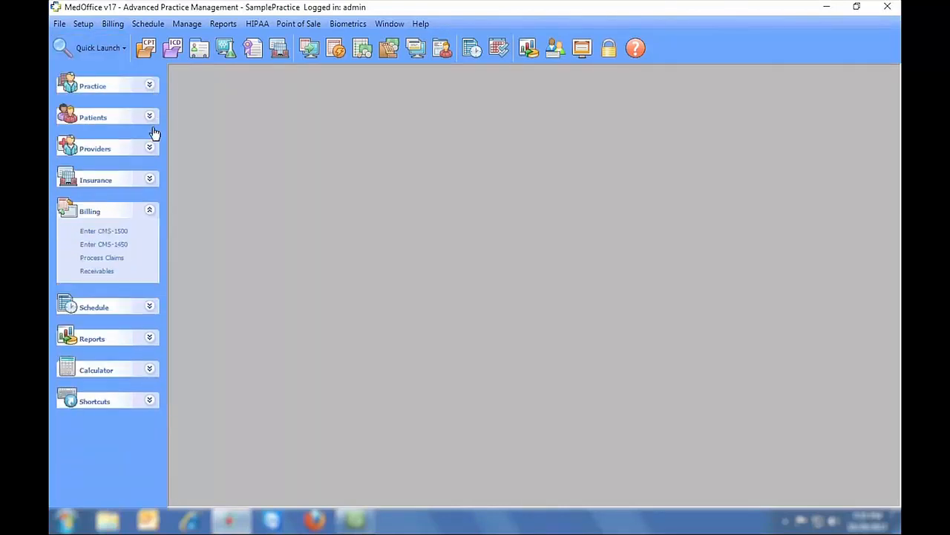
click(149, 149)
click(151, 152)
click(150, 179)
click(150, 183)
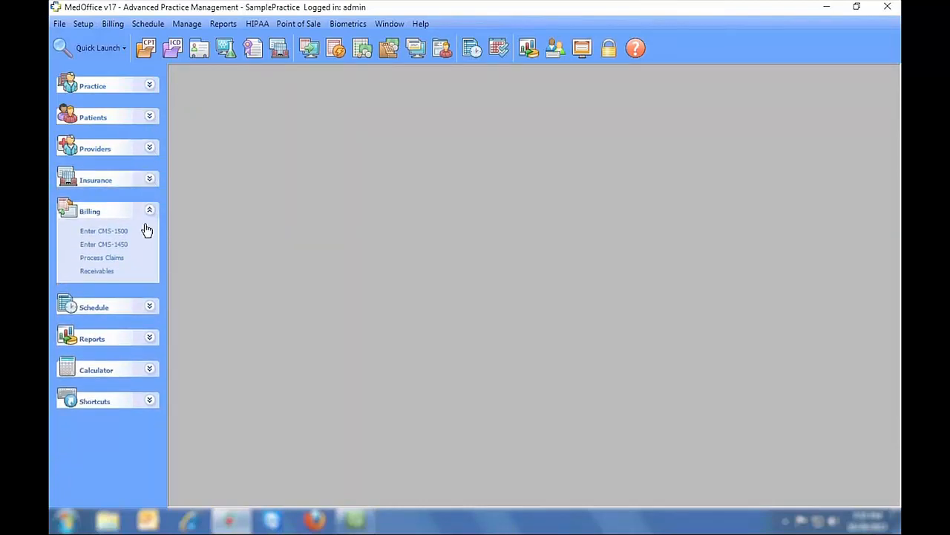
click(148, 310)
click(151, 309)
click(151, 338)
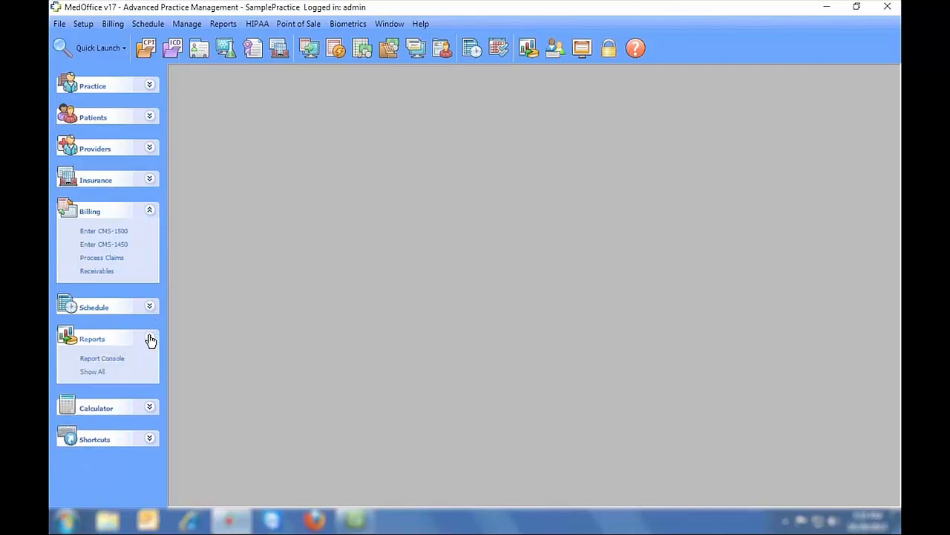
click(150, 338)
View the calculator and close it, and review the function-key entries in the Shortcuts group
click(149, 369)
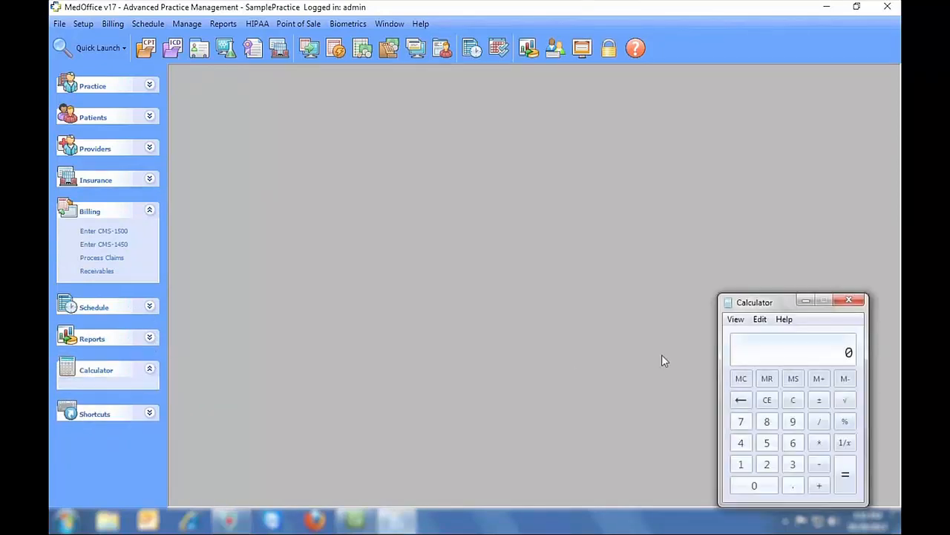
click(849, 300)
click(151, 413)
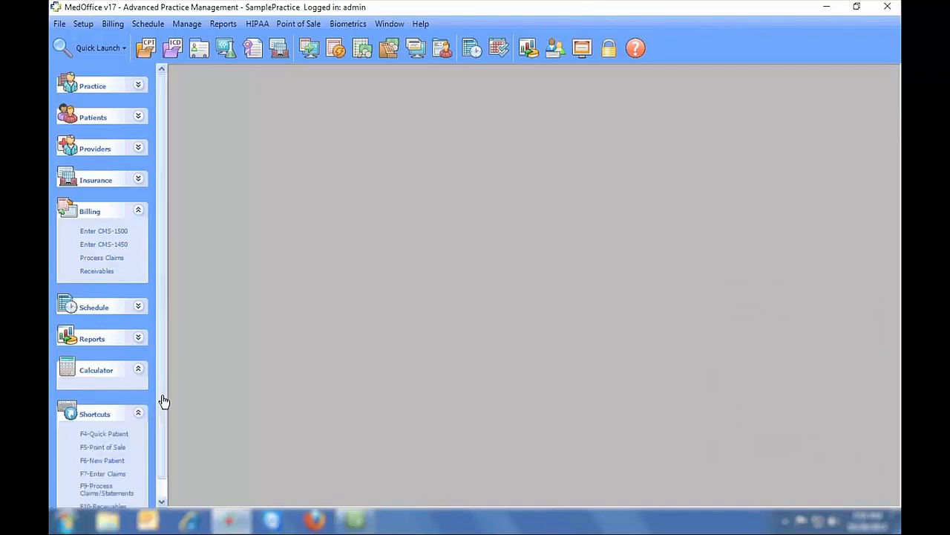
drag(165, 386, 164, 425)
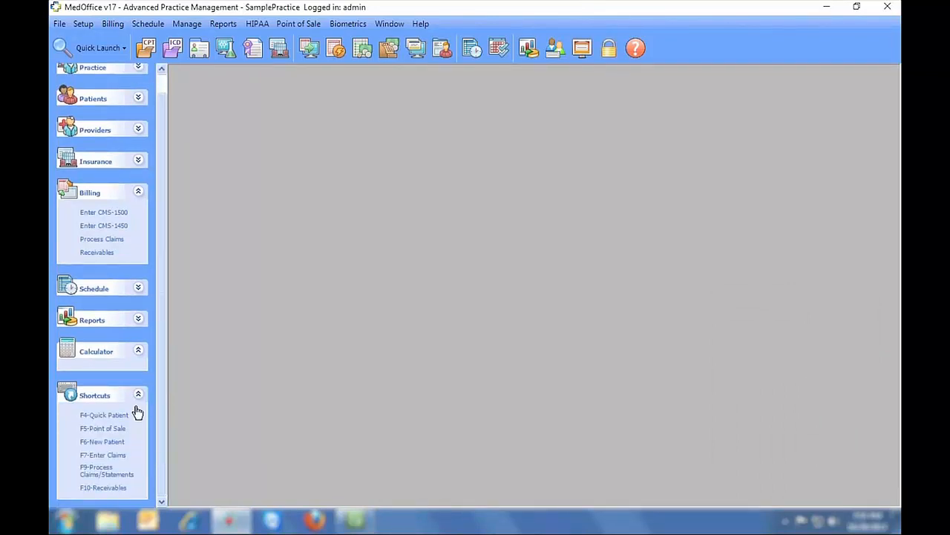
click(139, 398)
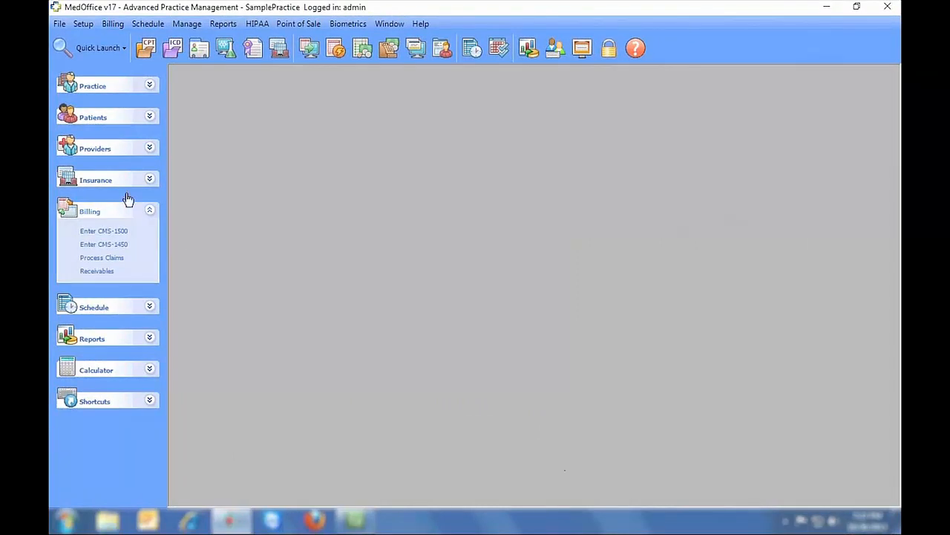
View the blank New Practice form, checking its name, address and city fields, and close it without saving
click(58, 23)
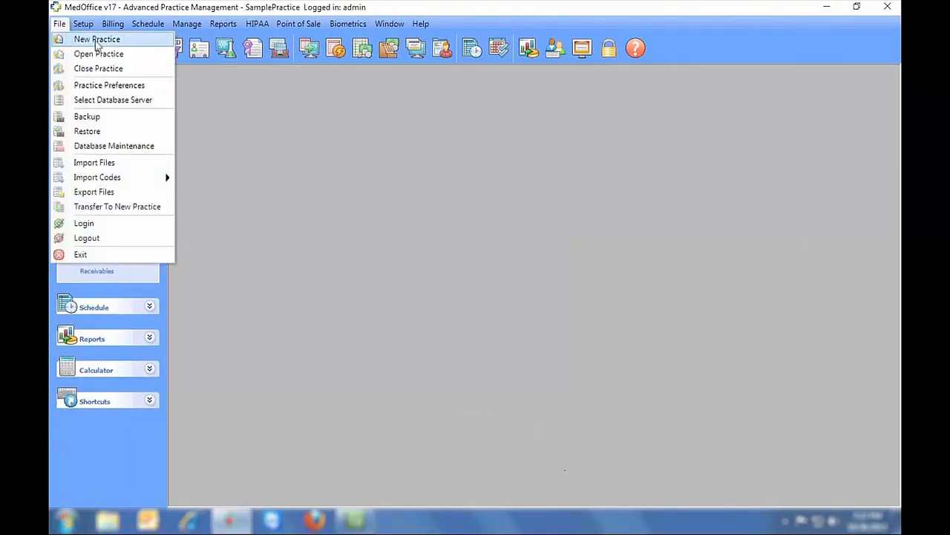
click(68, 40)
click(337, 141)
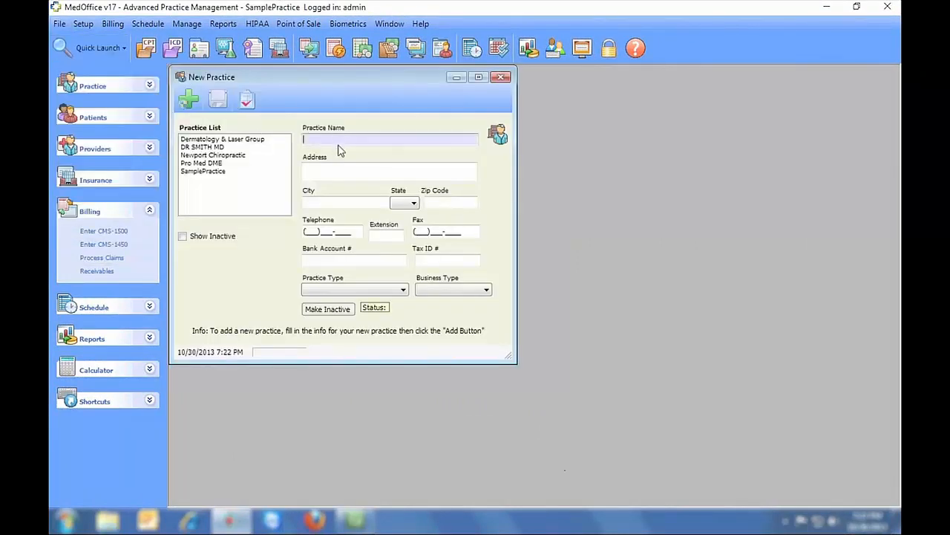
click(335, 177)
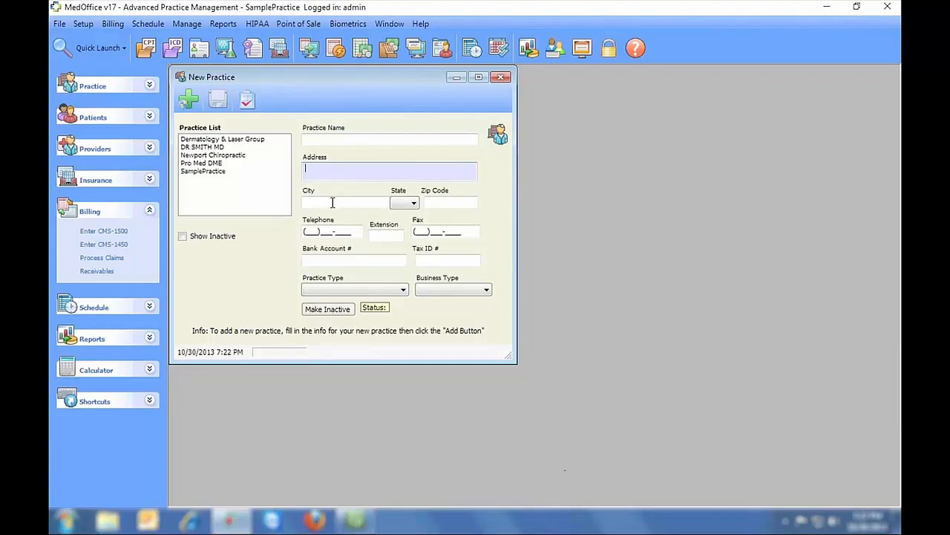
click(332, 202)
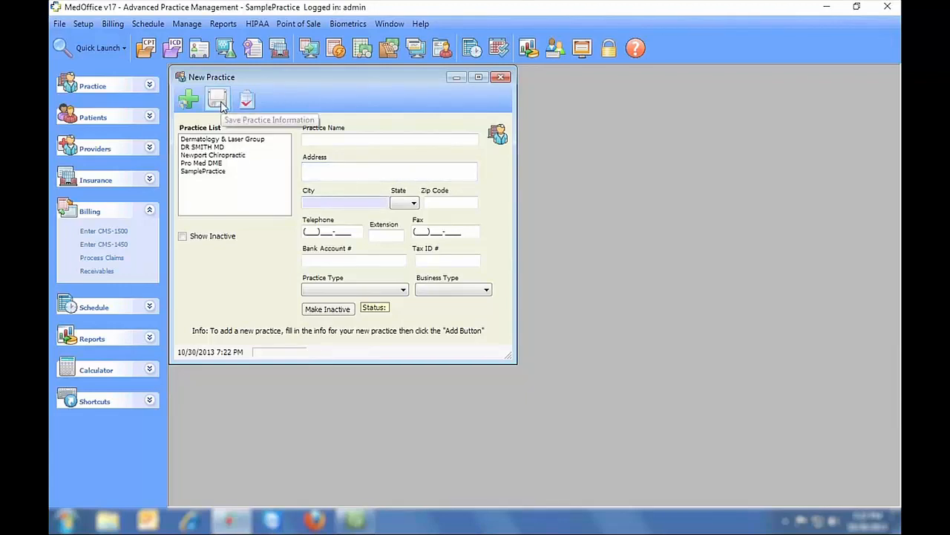
click(501, 77)
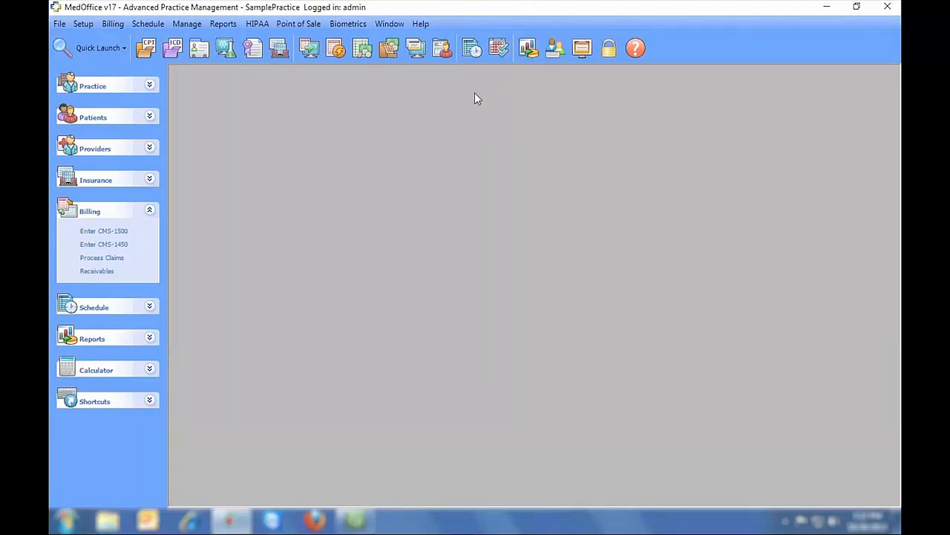
Open the insurance company setup form, check its name, address and city fields, and view the list of existing insurance companies
click(83, 24)
click(96, 39)
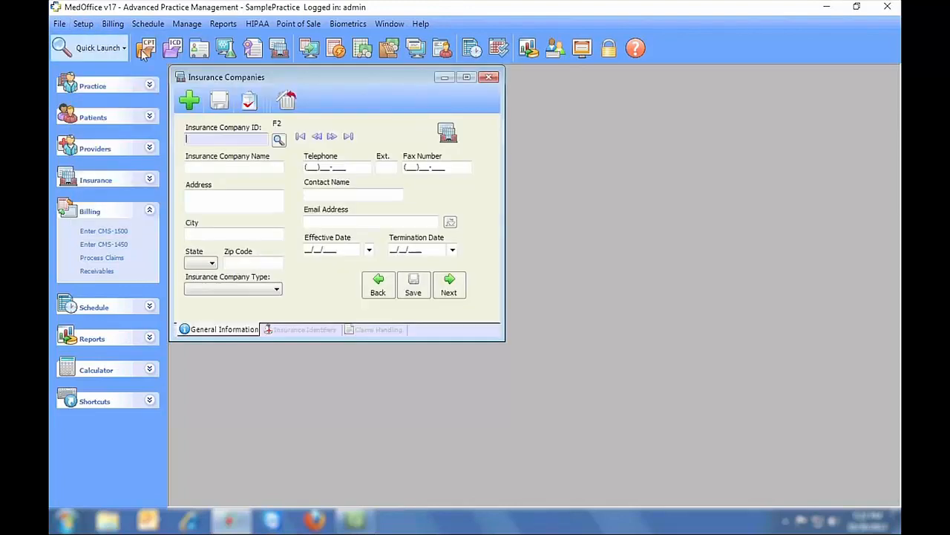
click(253, 168)
click(251, 205)
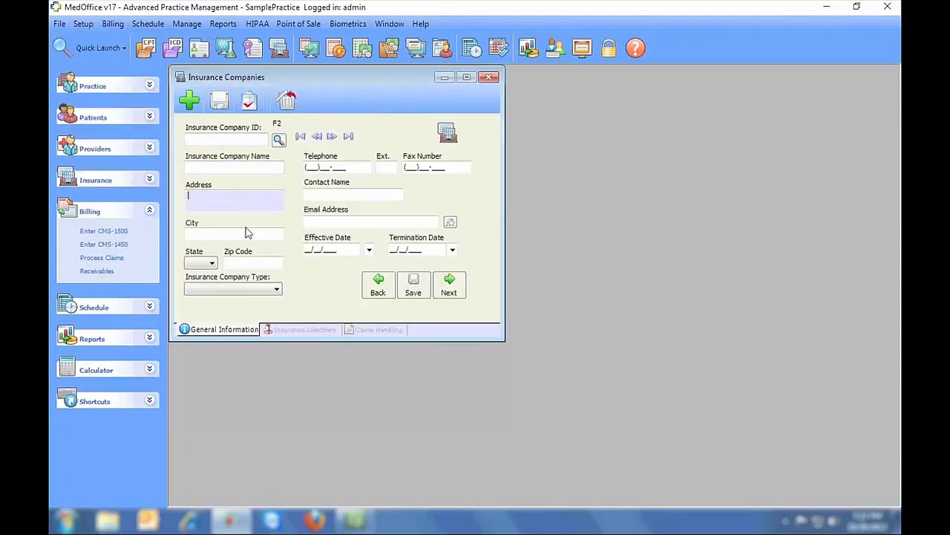
click(248, 233)
click(278, 140)
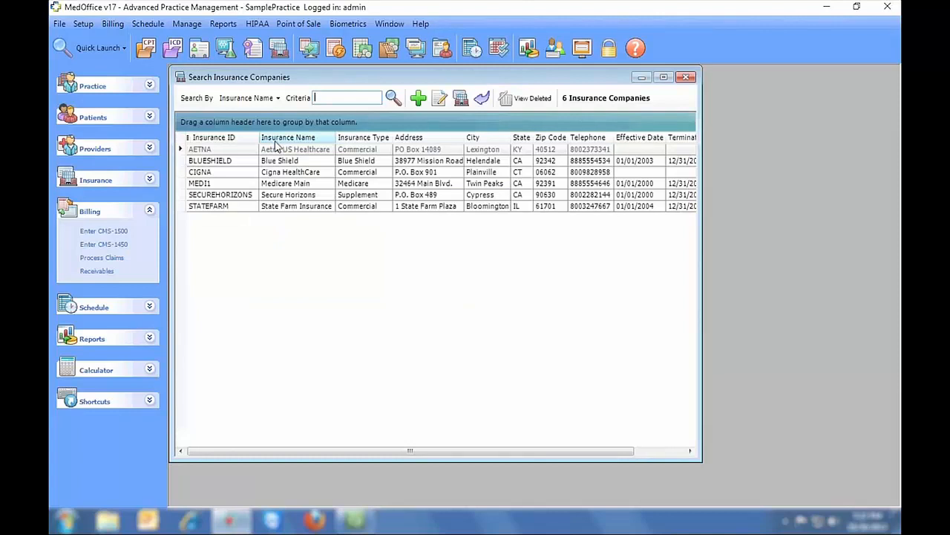
click(685, 77)
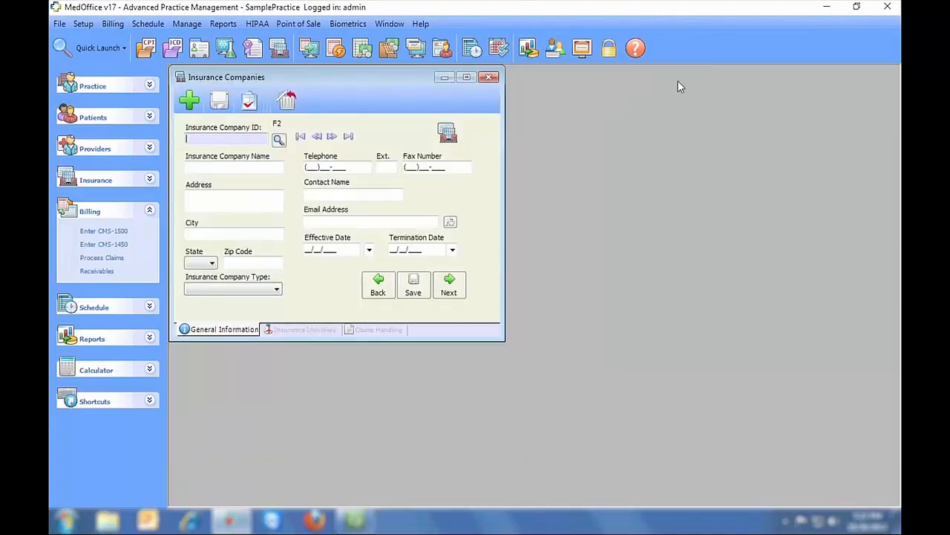
Browse the Aetna and Blue Shield records, check the insurance identifiers and claims handling pages, and close the insurance company form
click(332, 137)
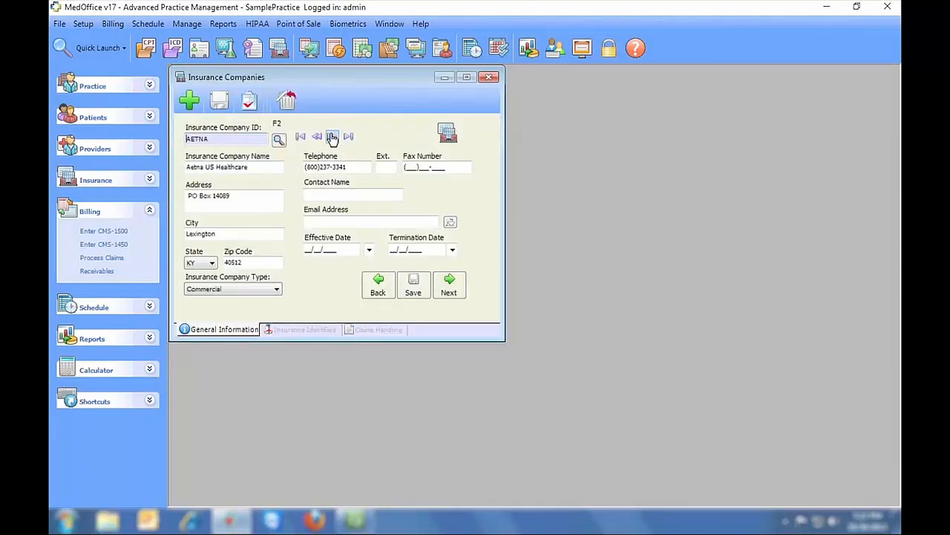
click(332, 137)
click(310, 330)
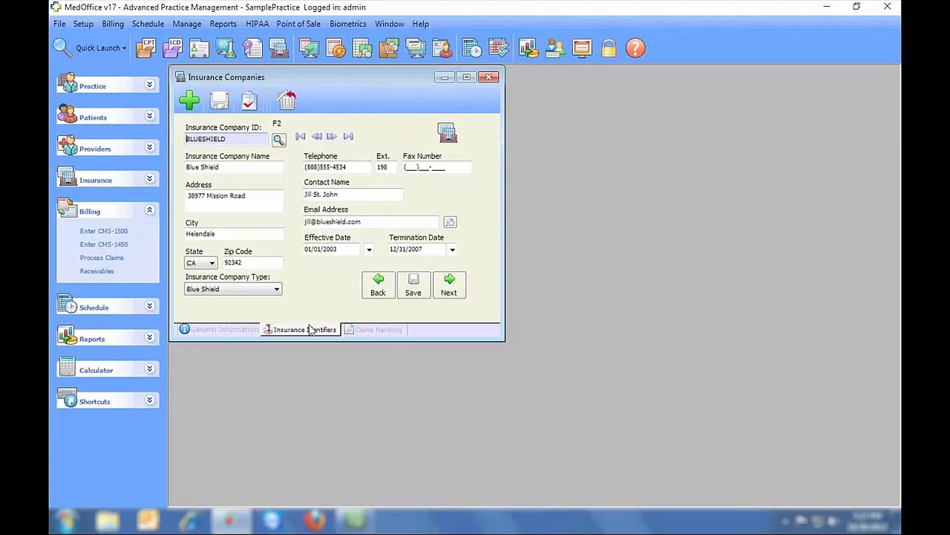
click(367, 330)
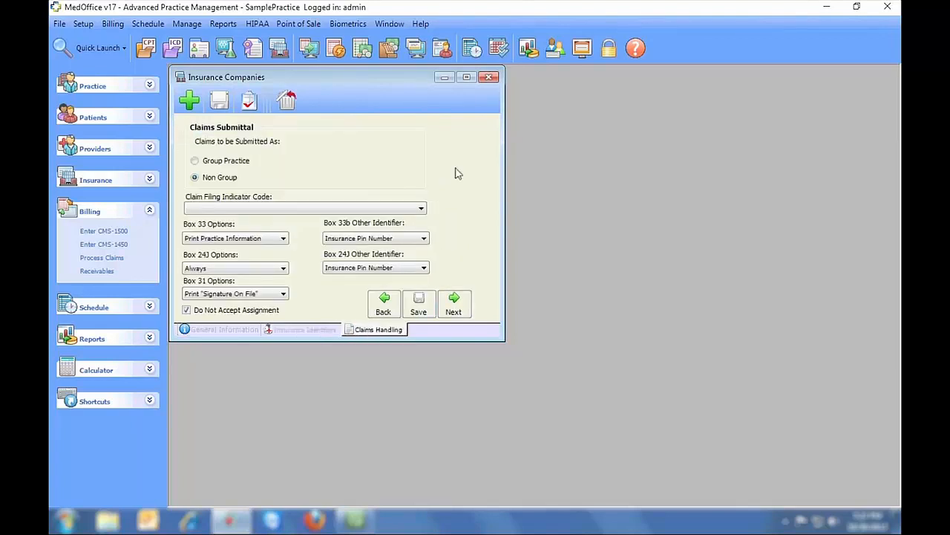
click(488, 78)
click(435, 300)
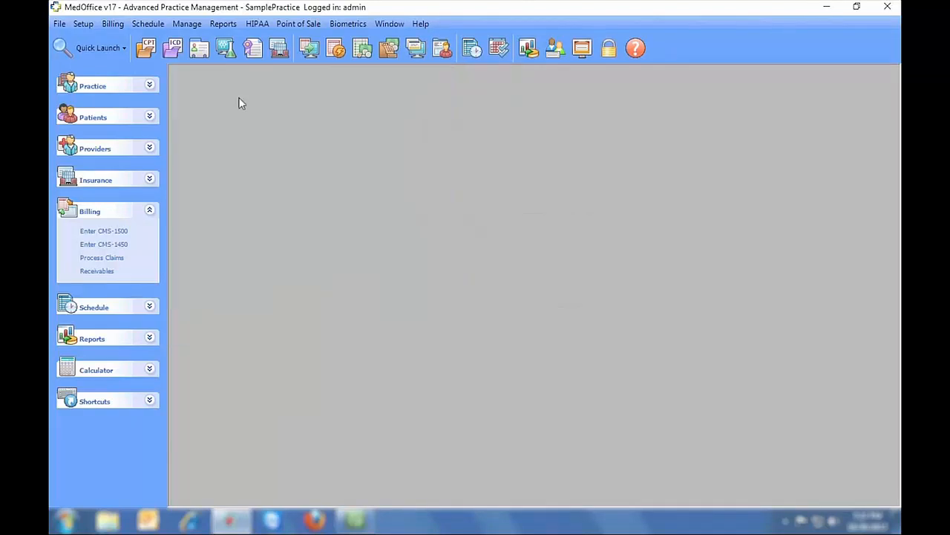
Open the full patient setup form and check its first name, last name and nickname fields
click(83, 24)
mouse_move(168, 89)
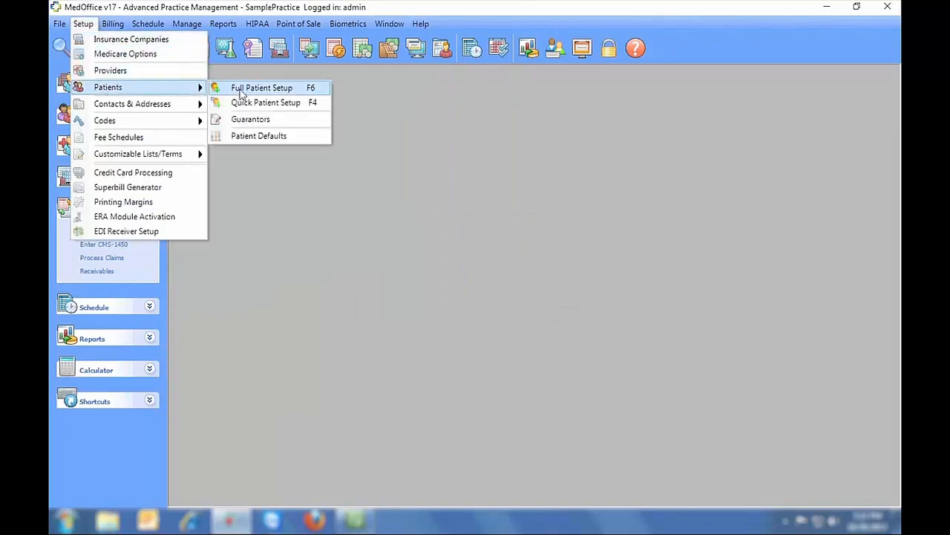
click(241, 90)
click(242, 177)
click(245, 208)
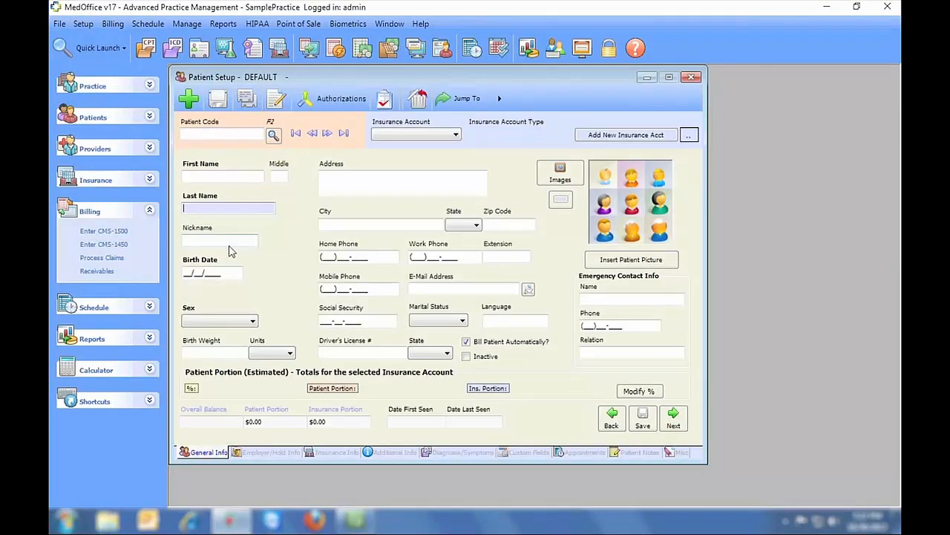
click(231, 241)
Enter ZIP code 92704 in the blank patient record so that its city and state fill in
click(503, 226)
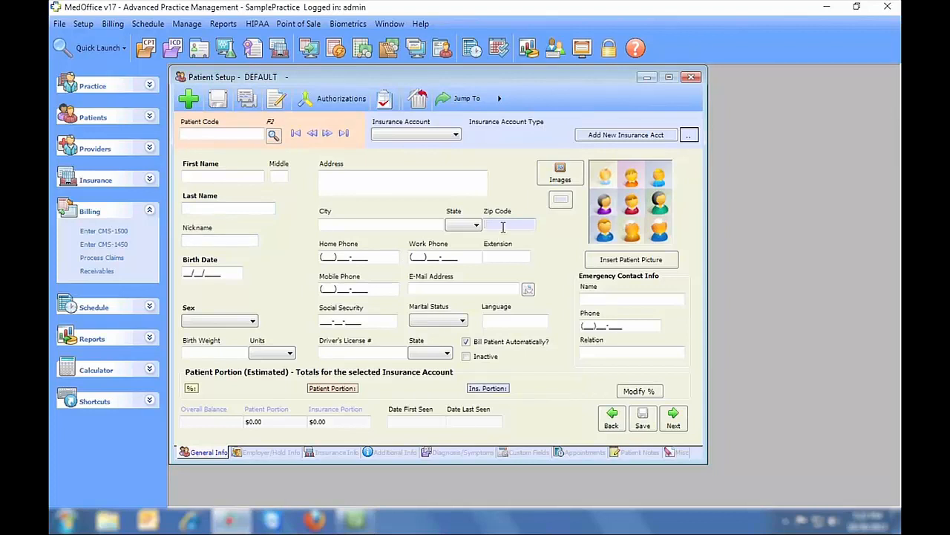
text(92704)
key(Tab)
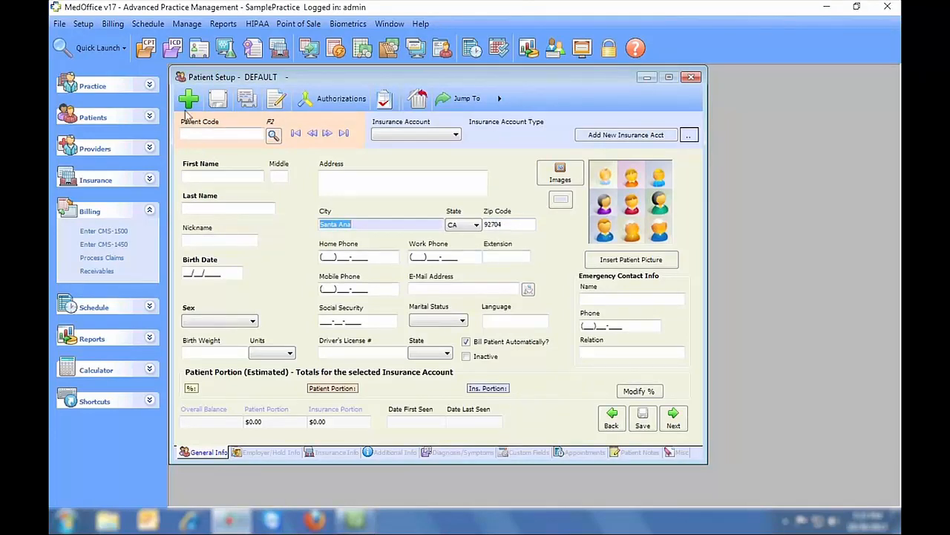
View the insurance and patient import options for CSV files and close the import dialog without importing
click(59, 24)
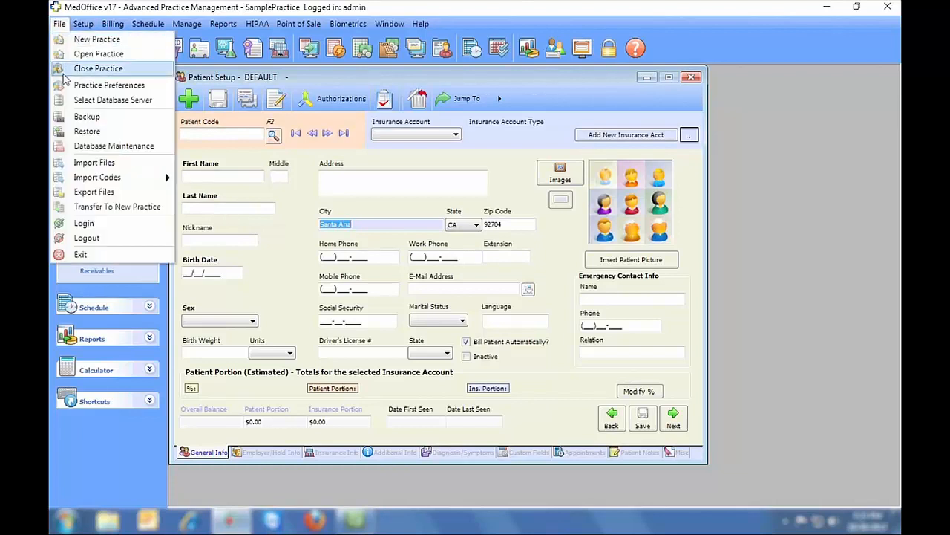
click(94, 162)
click(214, 138)
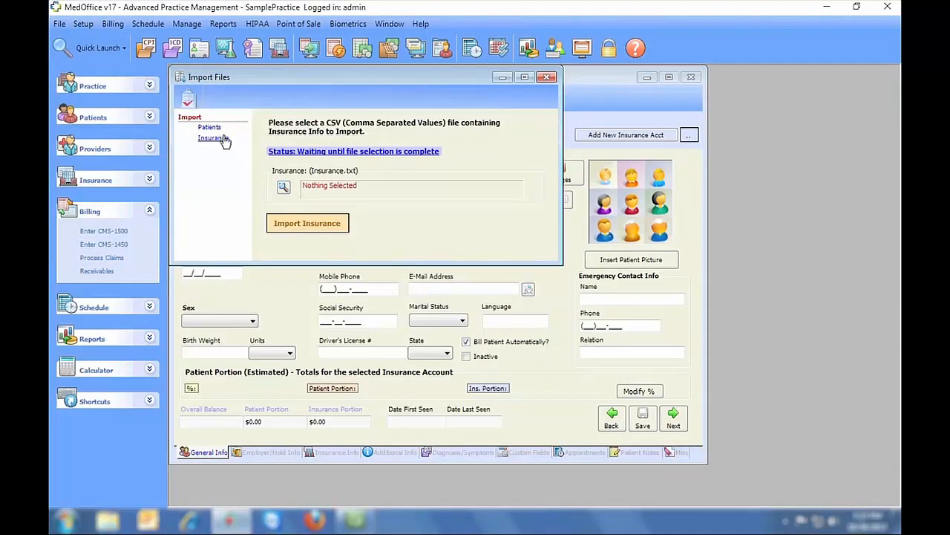
click(218, 129)
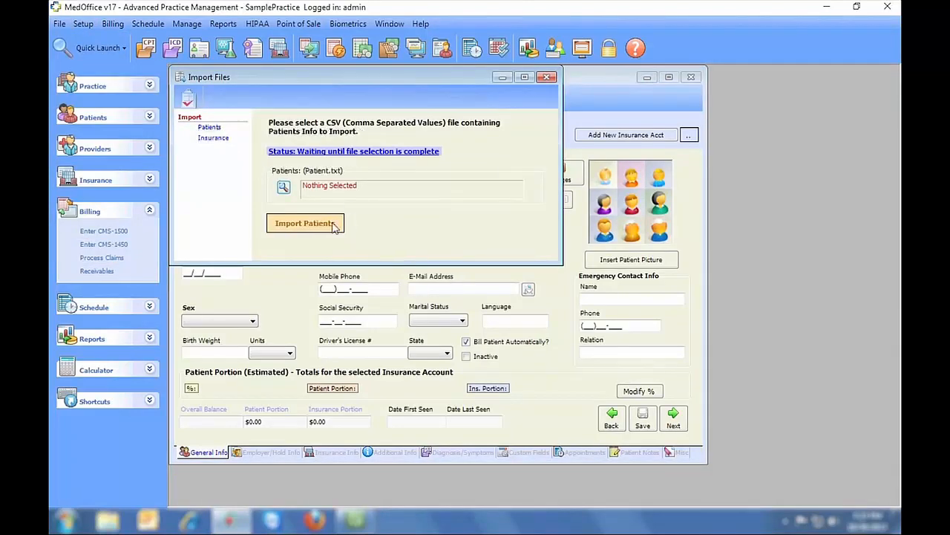
click(547, 77)
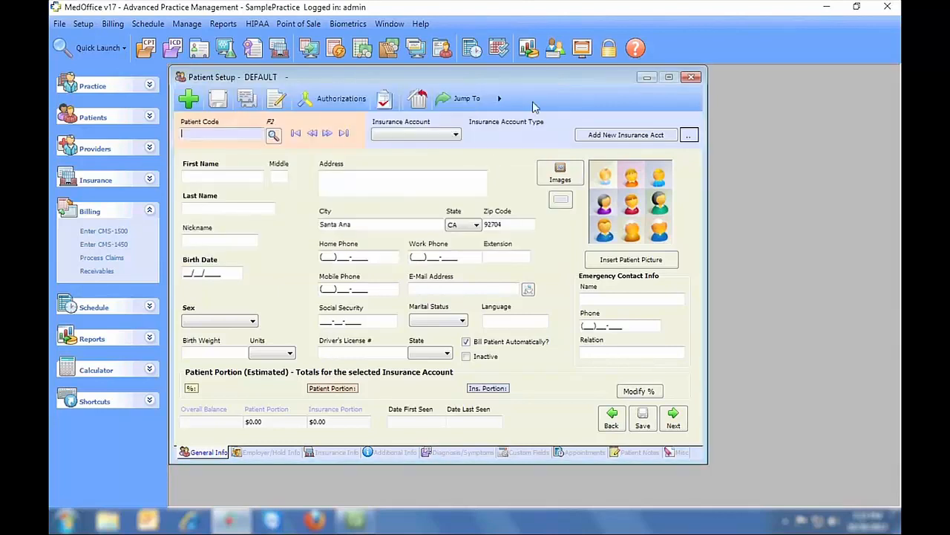
Browse forward through the existing patient records to the patient insured with Blue Shield
click(328, 133)
click(328, 133)
click(328, 134)
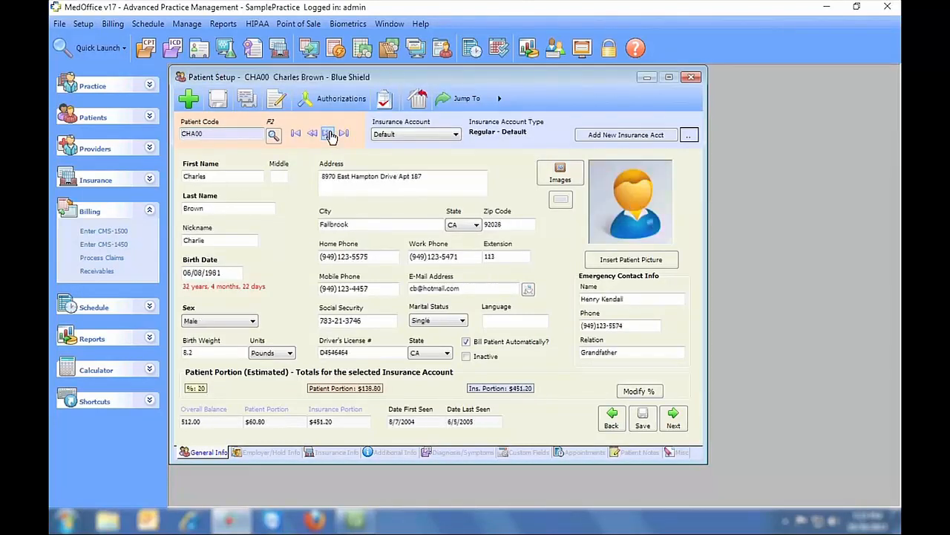
Mark procedure codes, insurance companies, diagnosis codes, patient identifiers, addresses and recall reasons for transfer to Newport Chiropractic, and close without transferring
click(60, 24)
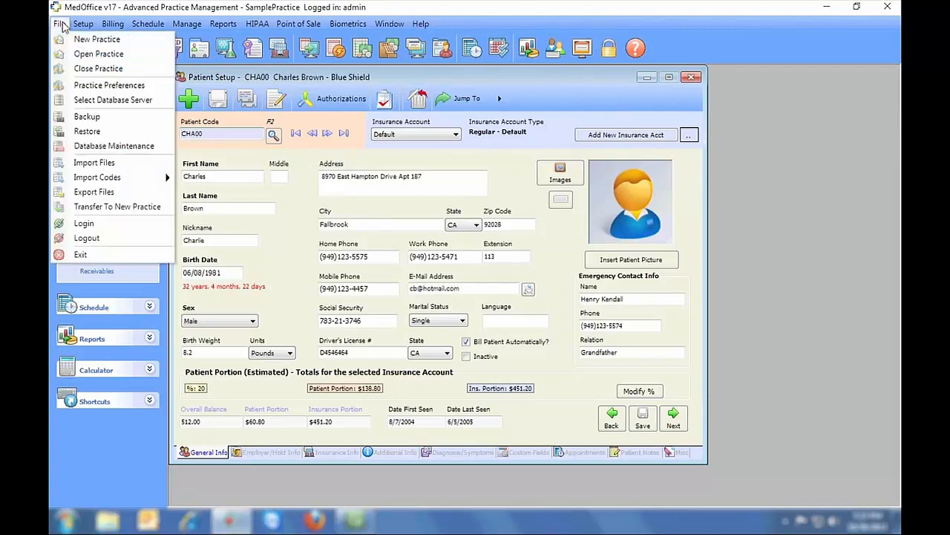
click(81, 208)
click(226, 214)
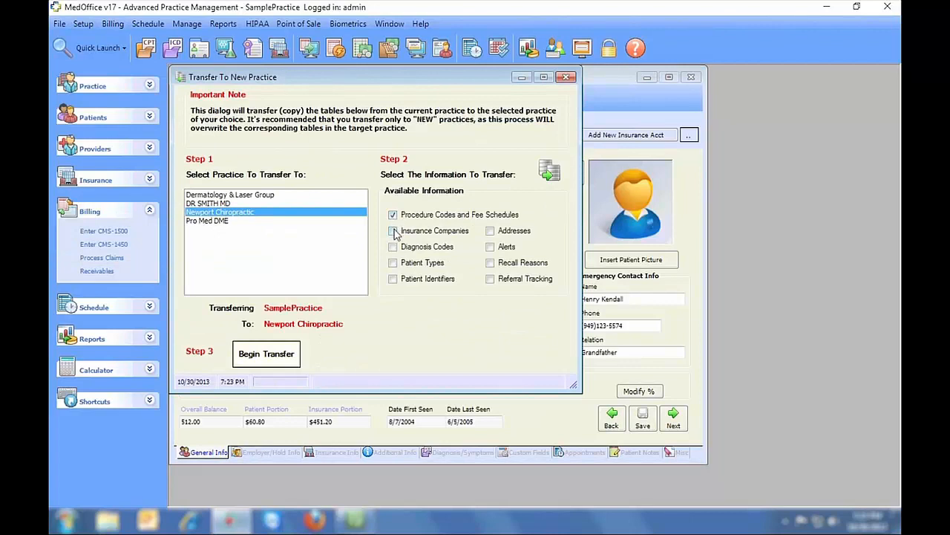
click(393, 231)
click(392, 247)
click(393, 280)
click(490, 232)
click(490, 263)
click(568, 77)
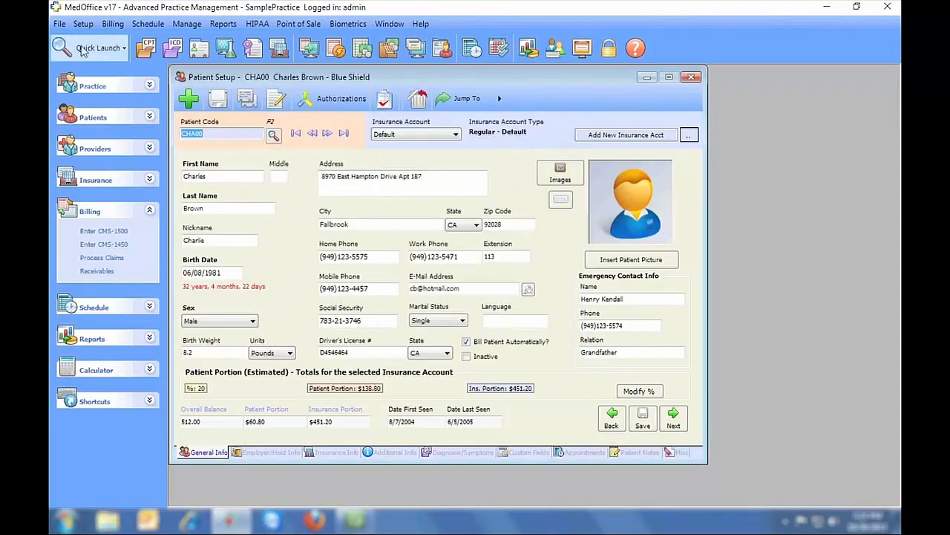
Review the export filters for each data type from Addresses through Transaction Headers, and close the export dialog without exporting
click(59, 23)
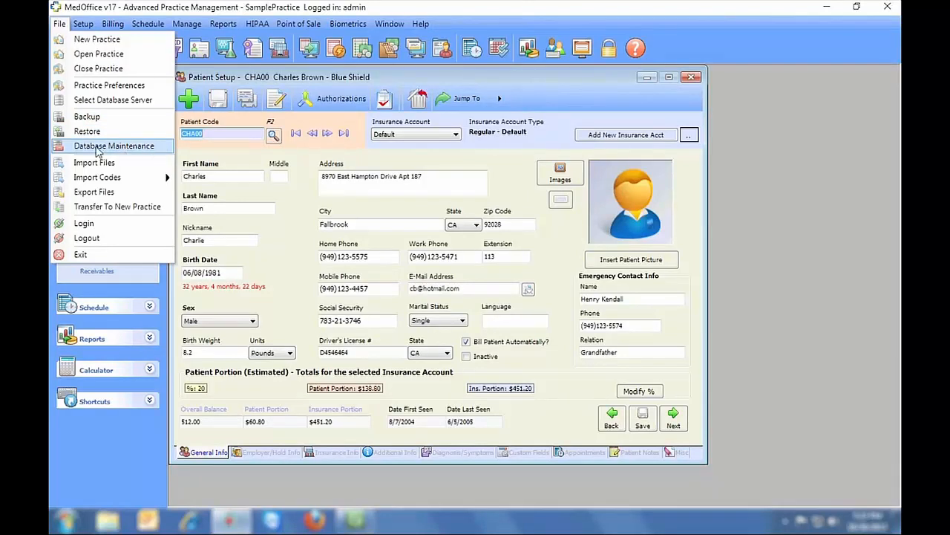
click(100, 191)
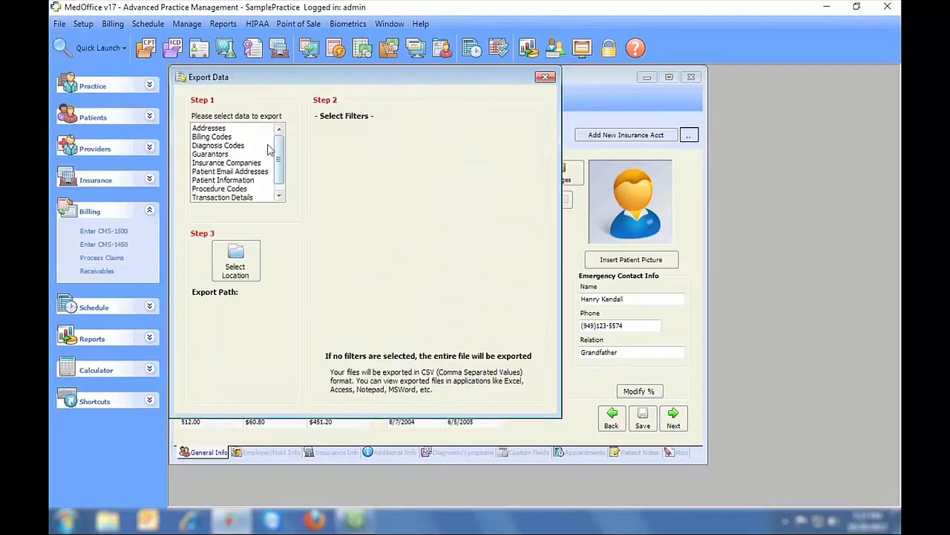
click(224, 130)
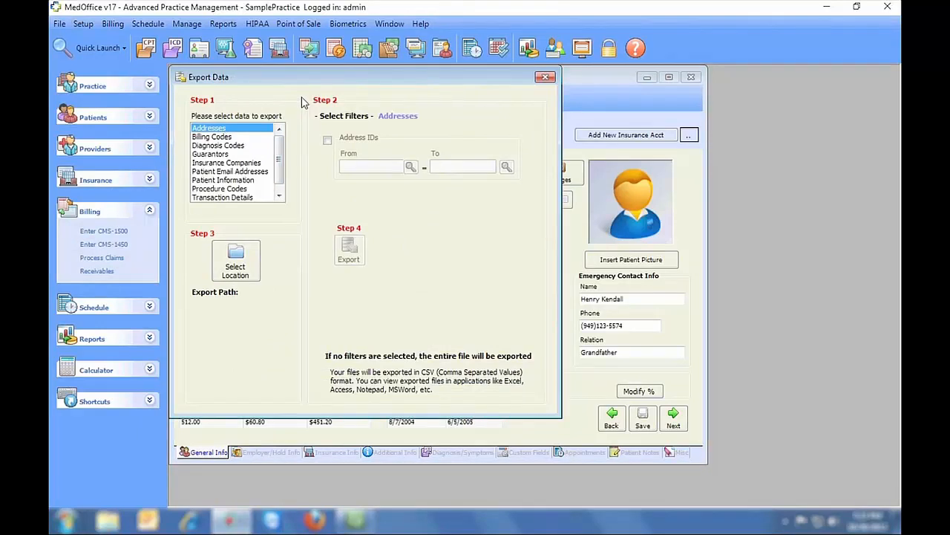
key(Down)
key(Down)
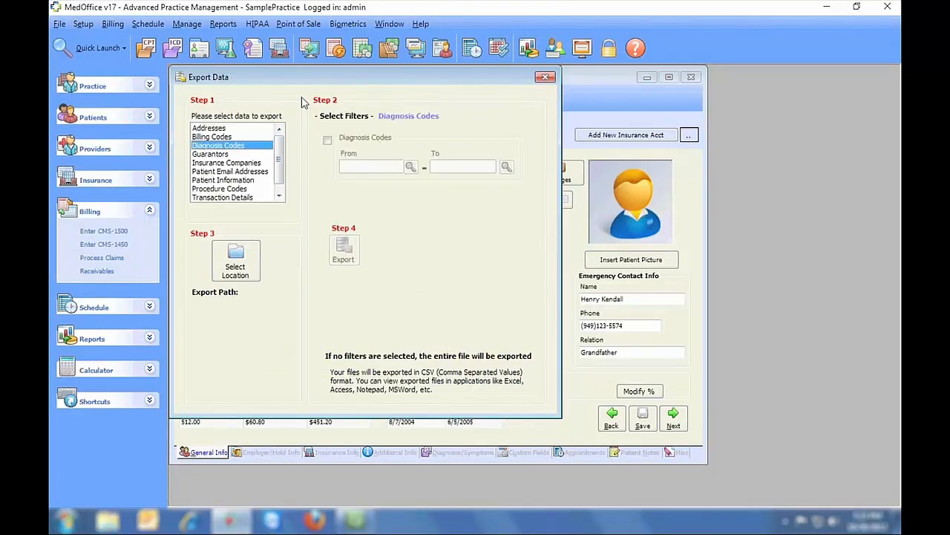
key(Down)
key(Down)
key(Down)
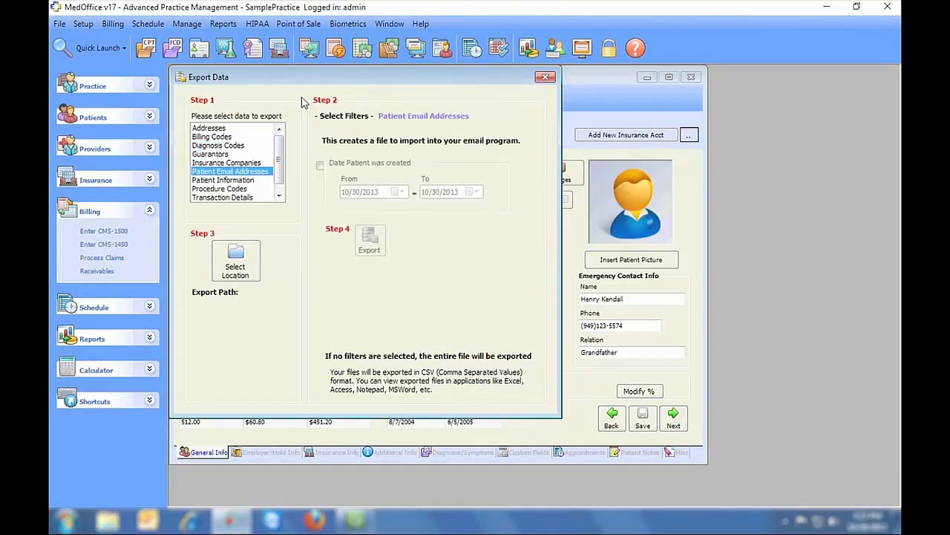
key(Down)
key(Down)
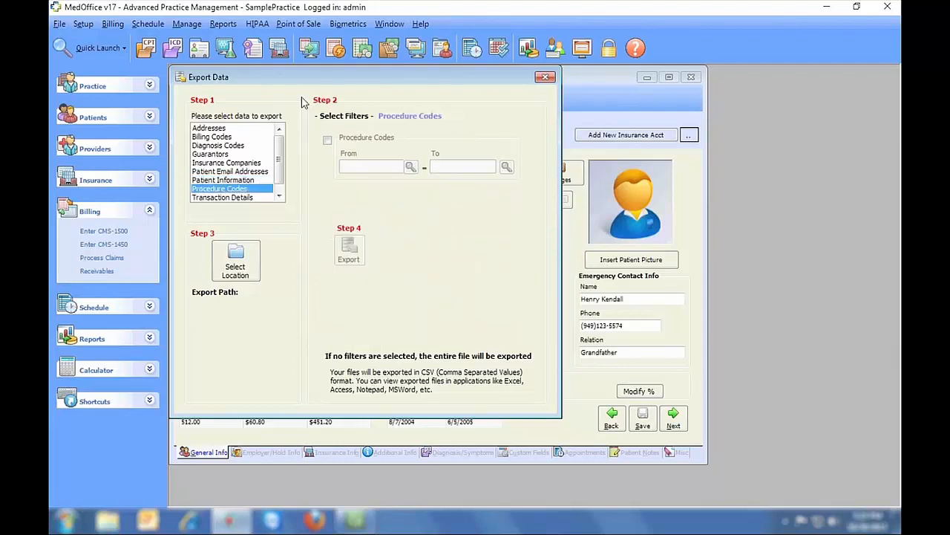
key(Down)
key(Down)
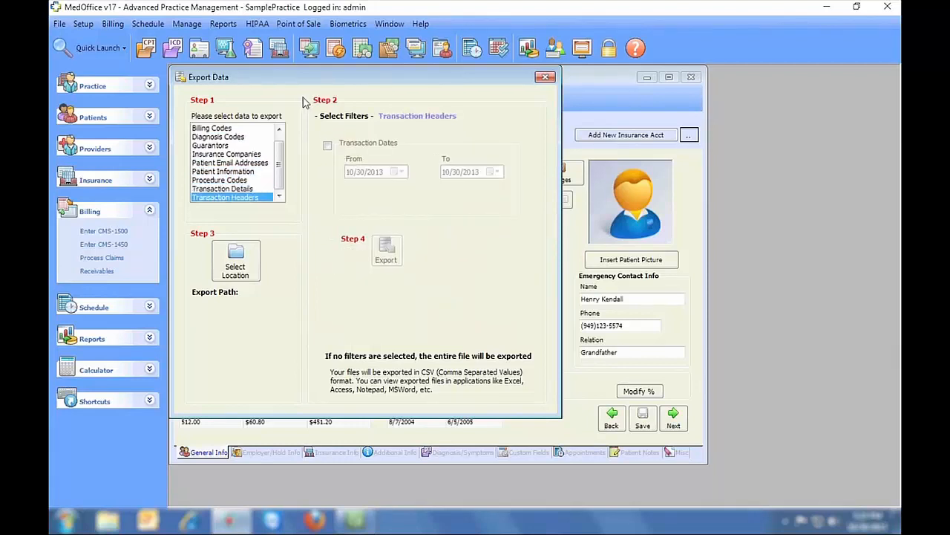
click(544, 78)
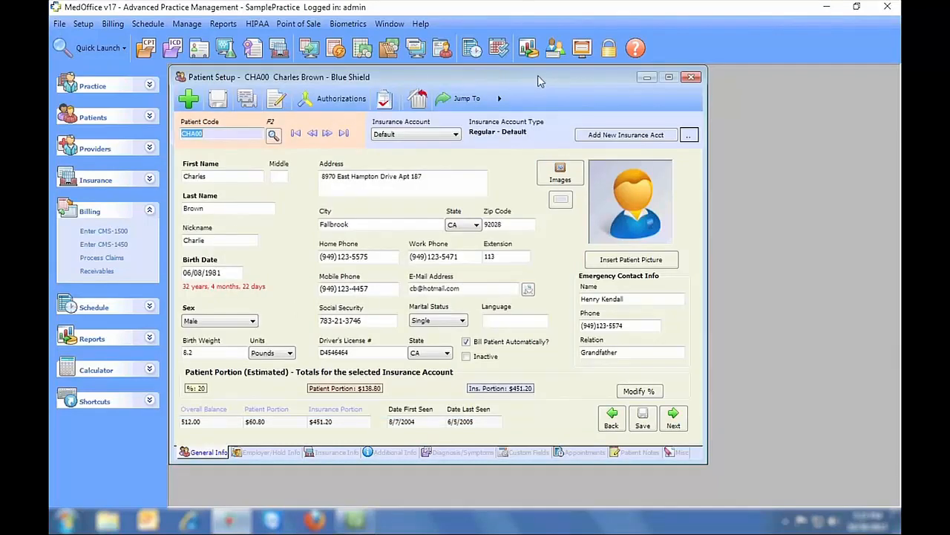
Open the MEDICARE fee schedule from the fee schedule list, and view the available CPT procedure codes without choosing any
click(84, 25)
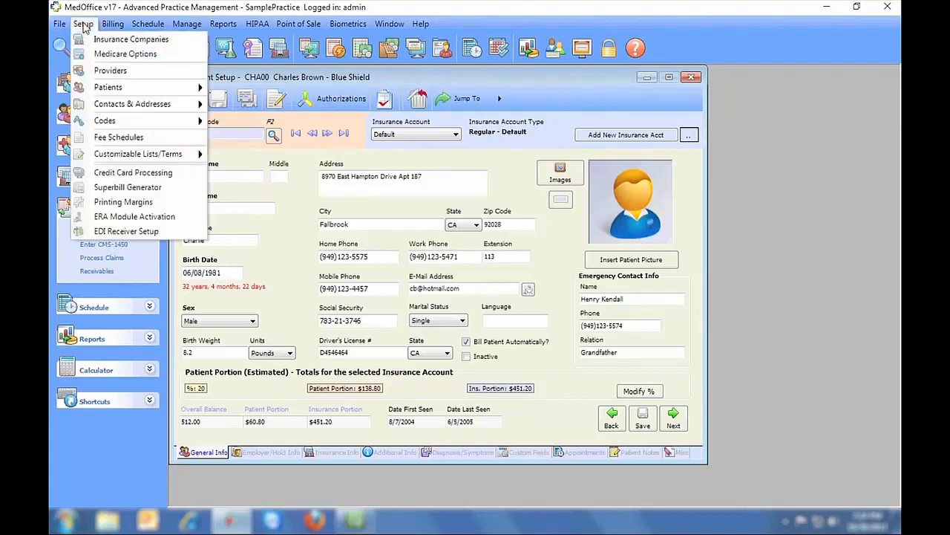
click(103, 139)
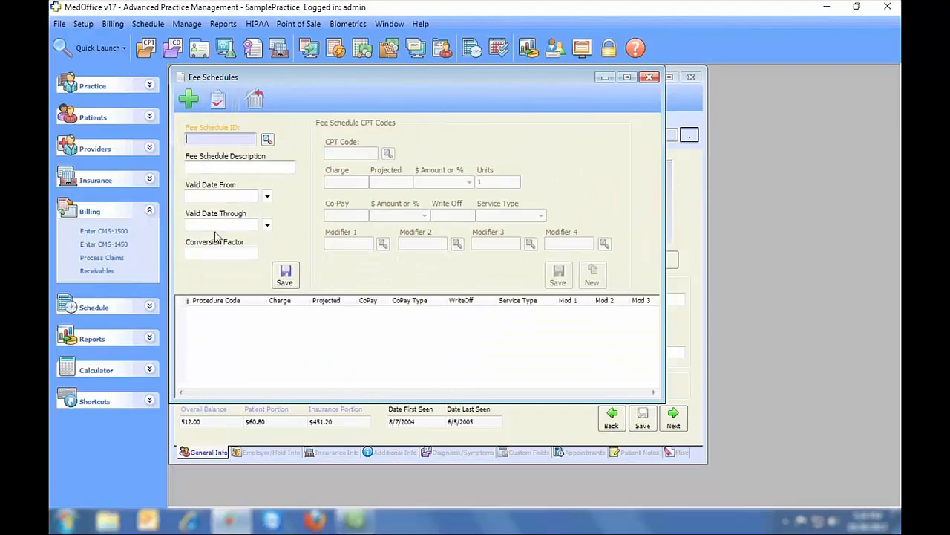
click(268, 139)
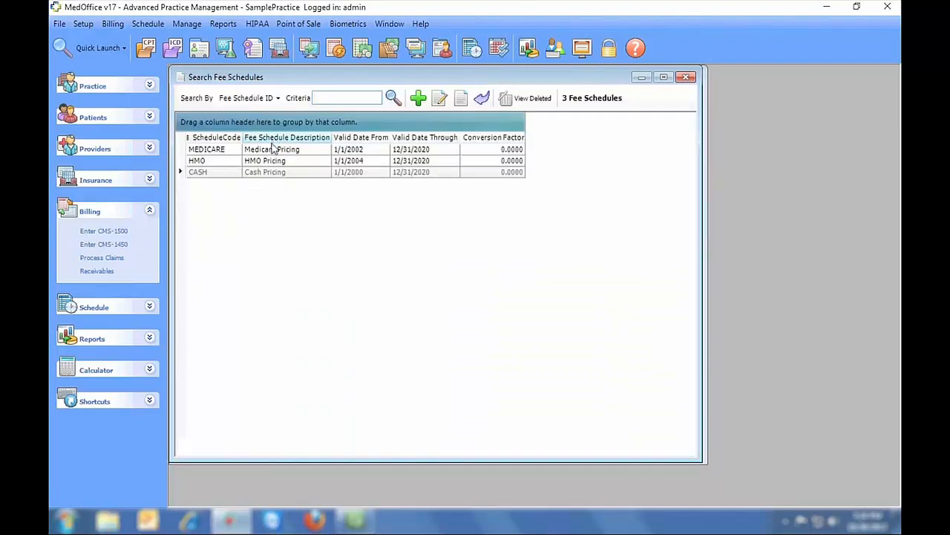
double_click(273, 148)
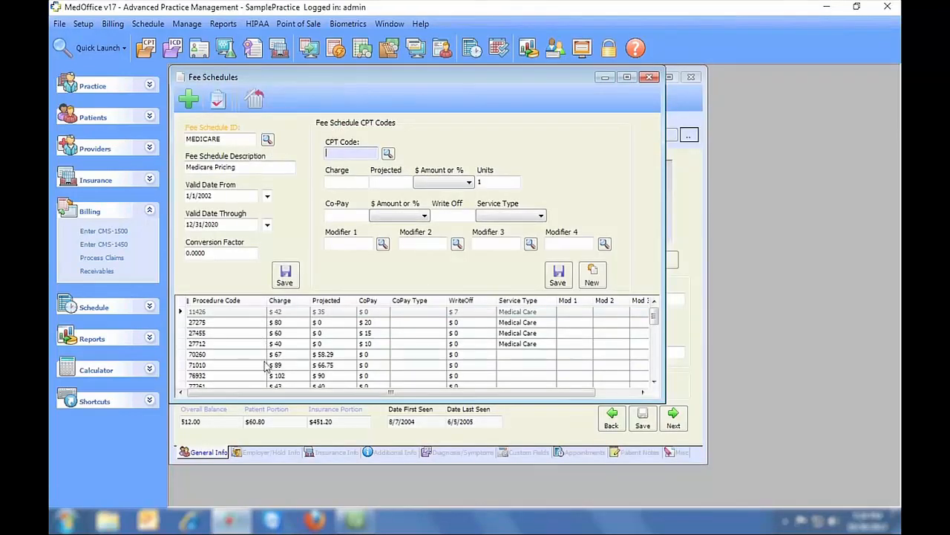
click(388, 153)
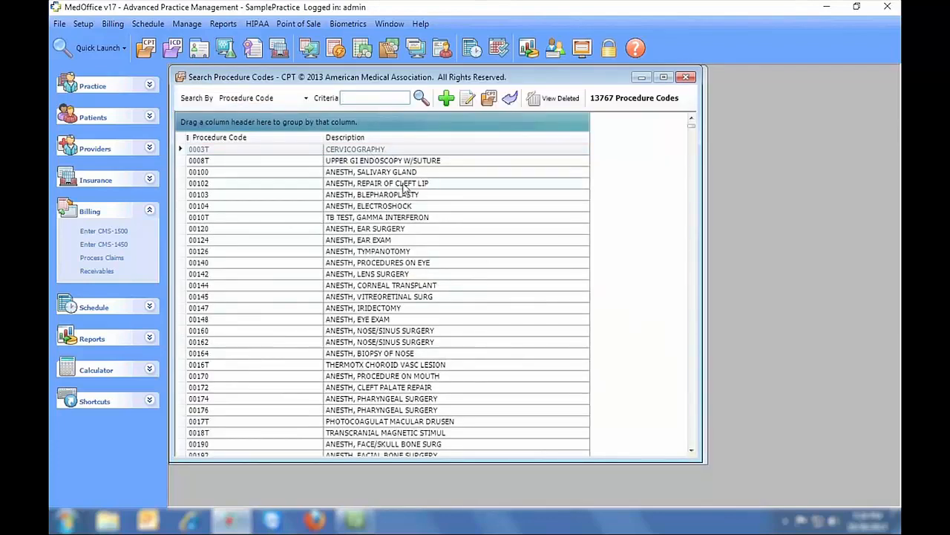
click(688, 77)
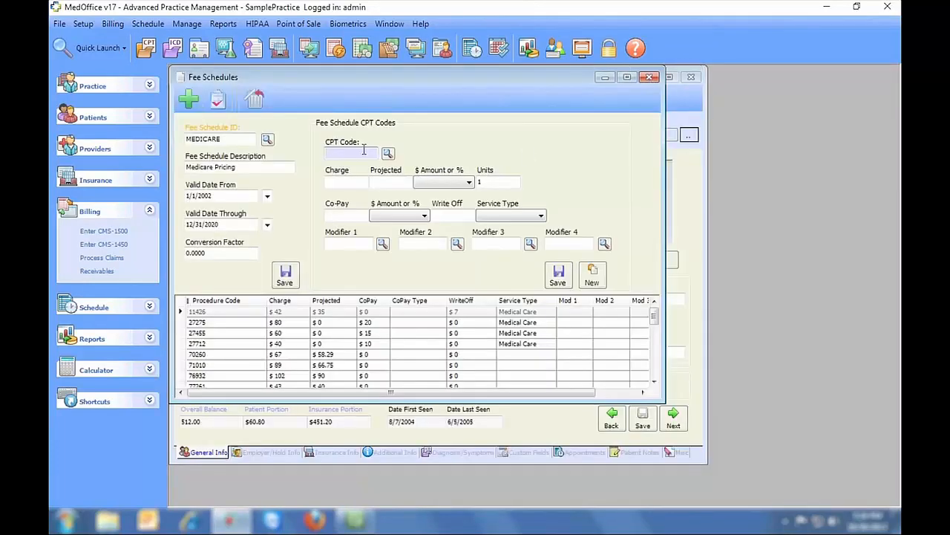
Load the CASH fee schedule and look through its procedure code charges
click(267, 140)
double_click(249, 179)
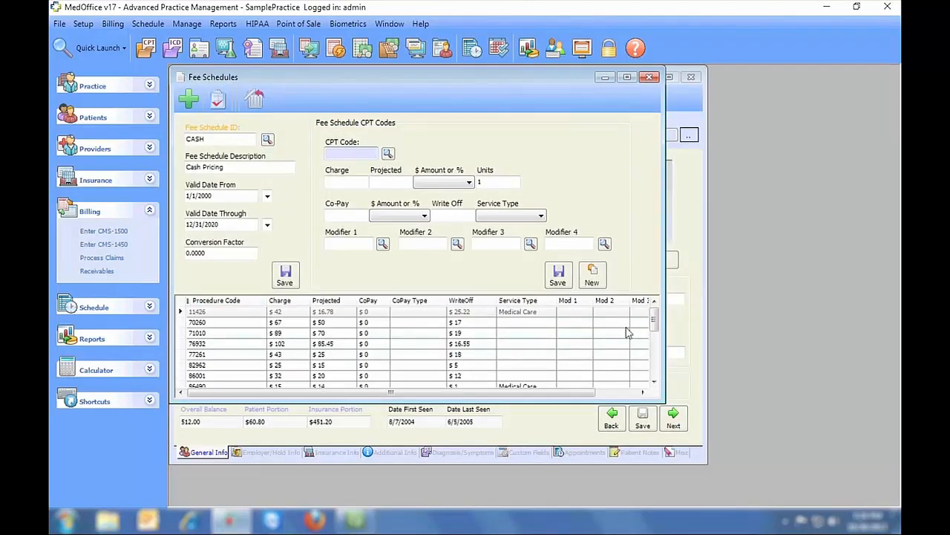
mouse_move(652, 318)
mouse_down()
mouse_move(653, 344)
mouse_move(653, 318)
mouse_up()
Select procedure codes 00120, 00142, 00148, 00164 and 00174 together in the CPT code list for the CASH fee schedule
click(388, 153)
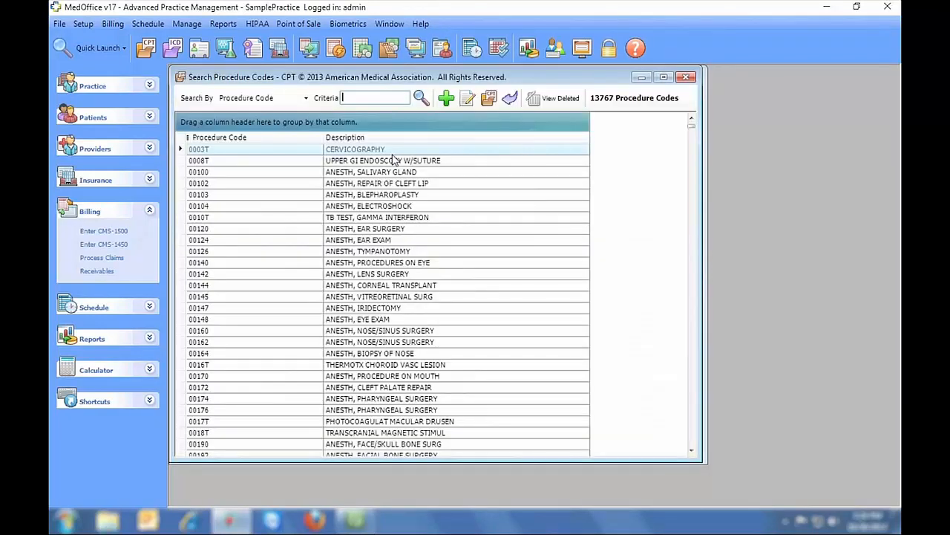
click(393, 196)
click(394, 229)
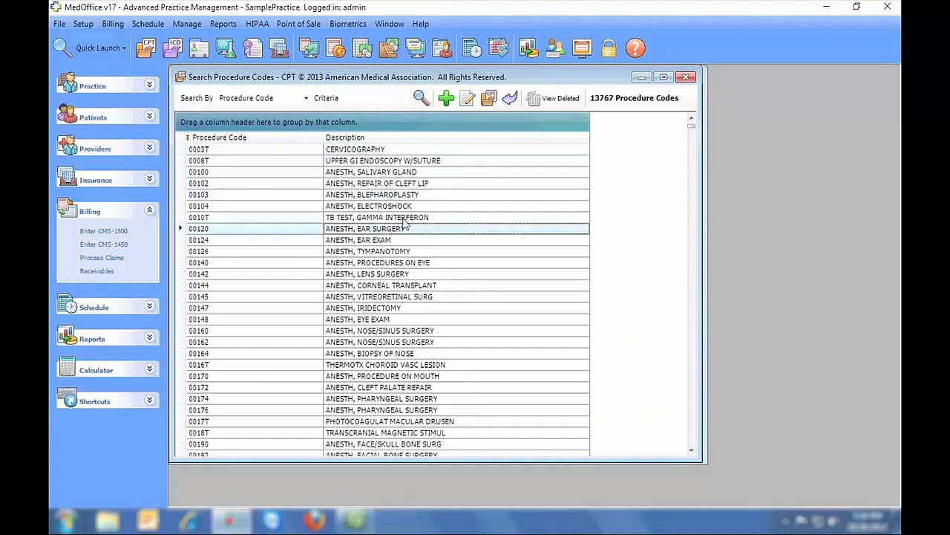
ctrl+click(413, 274)
ctrl+click(410, 319)
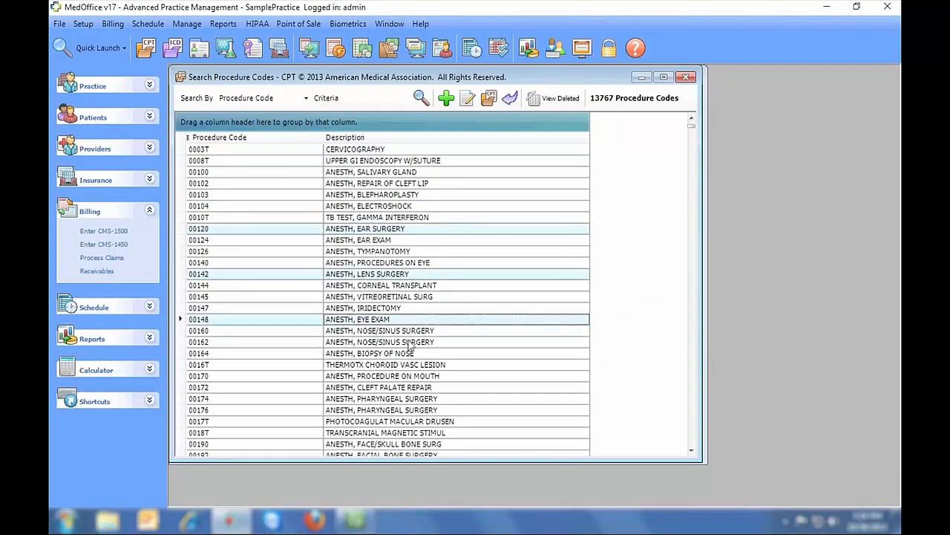
ctrl+click(412, 354)
ctrl+click(413, 398)
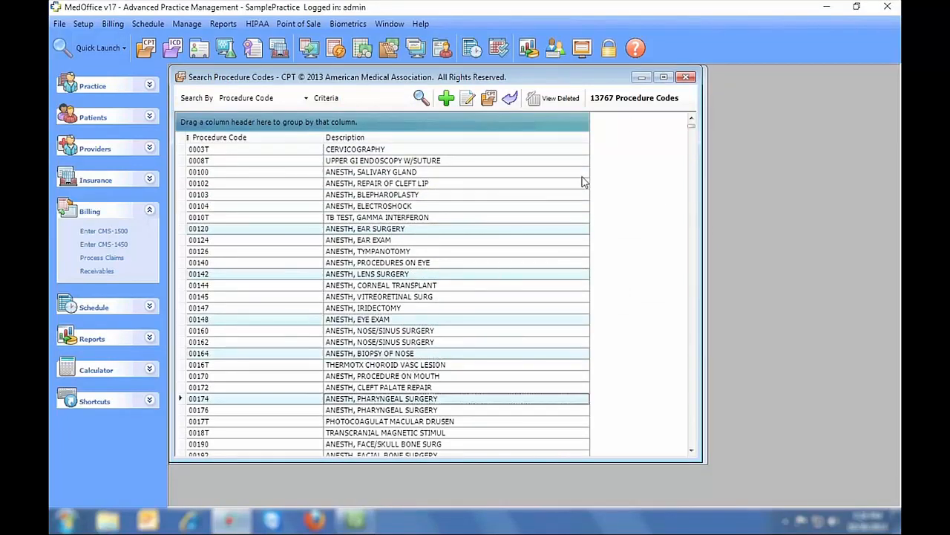
Close the CPT procedure code list and the CASH fee schedule without adding the selected codes
click(686, 78)
click(649, 77)
click(424, 300)
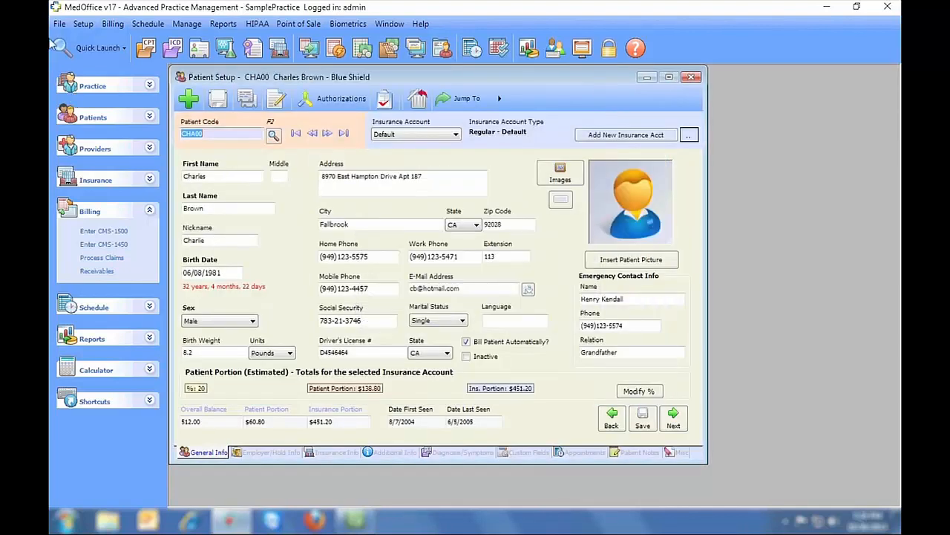
Open the Other Contacts/Addresses form, review the available address types, and close the form without adding an entry
click(58, 24)
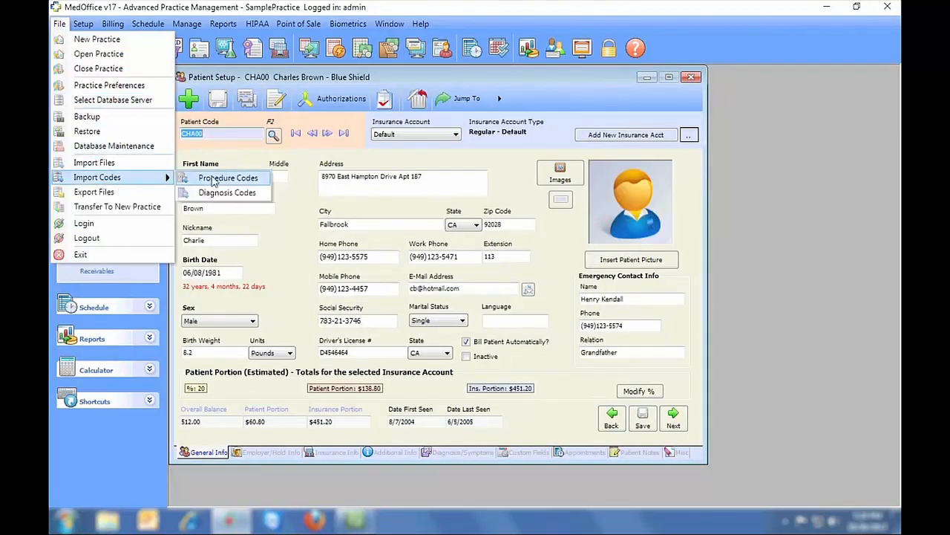
mouse_move(86, 26)
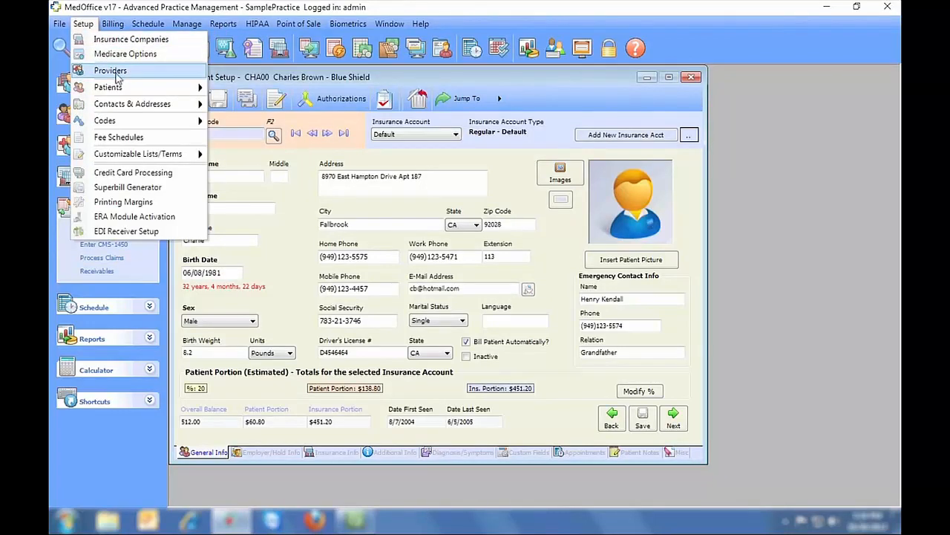
mouse_move(130, 104)
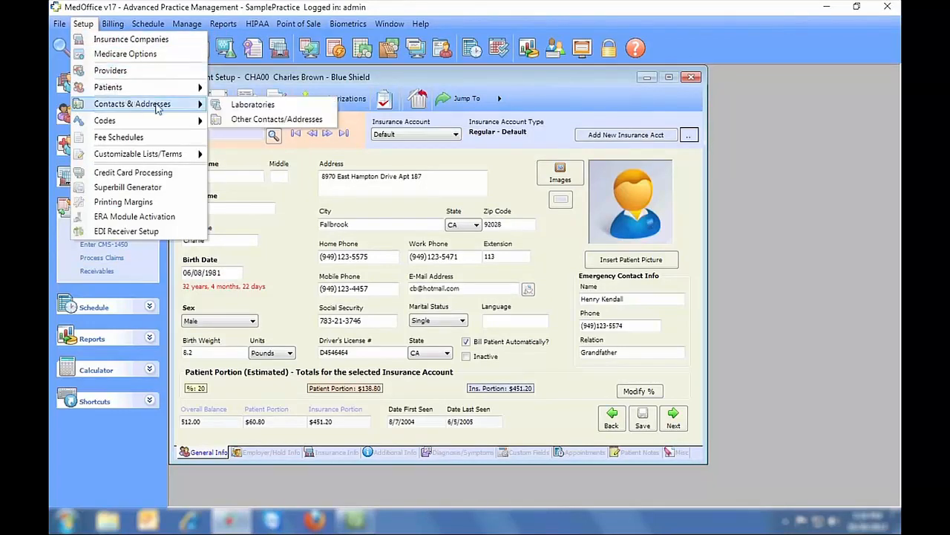
click(288, 121)
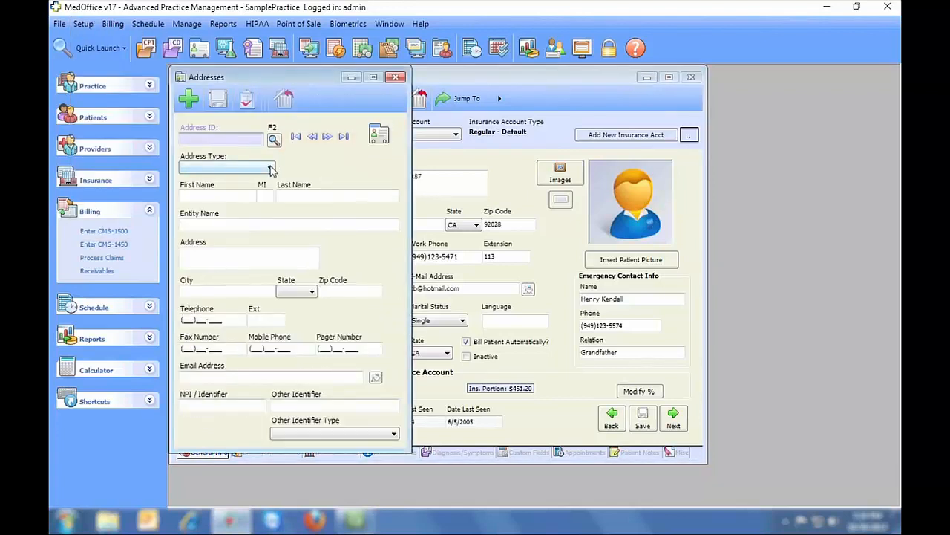
click(270, 167)
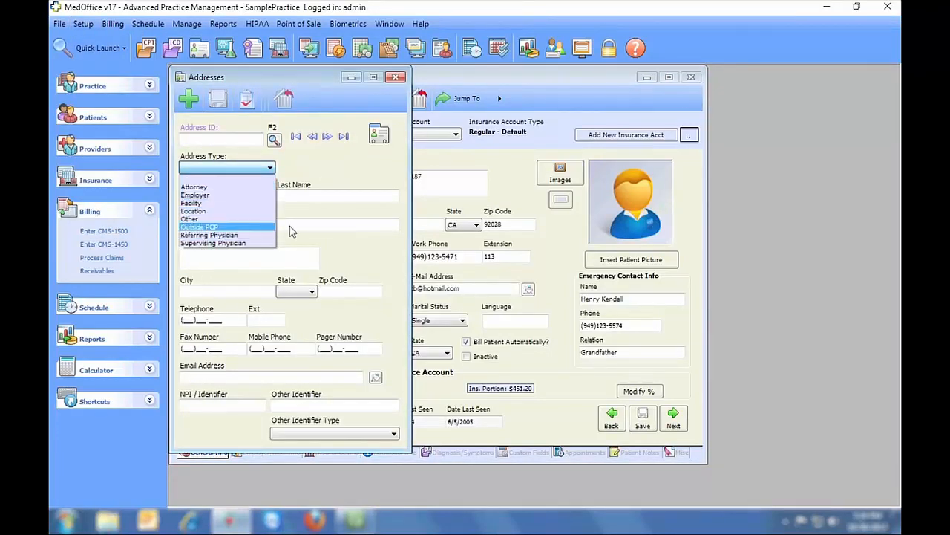
click(395, 78)
click(395, 78)
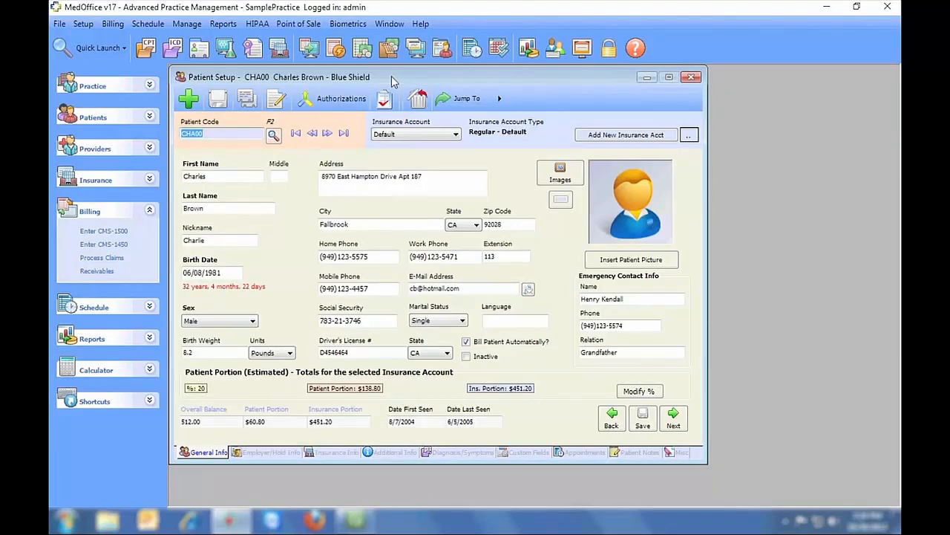
Go to the next patient record, dismiss its co-pay alert, and view its Employer/Hold Info and Custom Fields pages
click(95, 25)
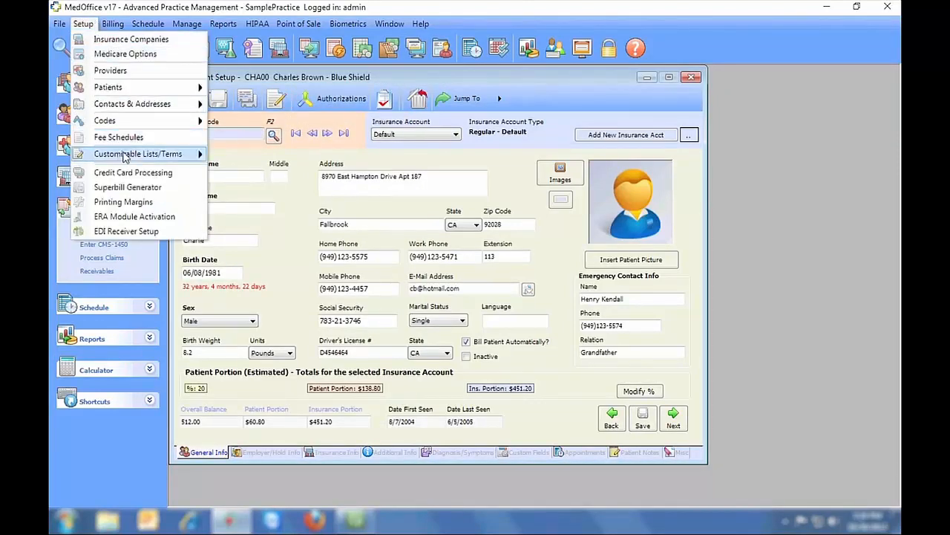
mouse_move(134, 154)
click(353, 157)
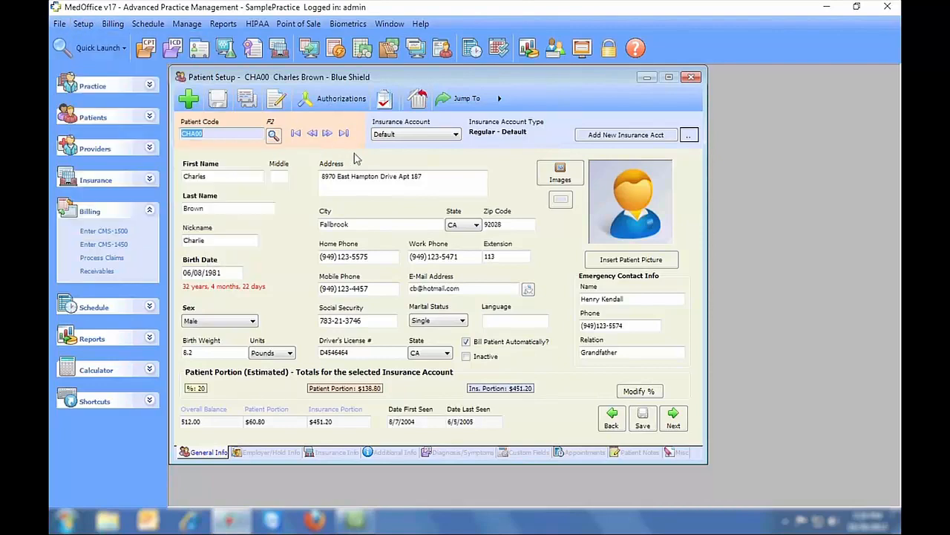
click(328, 133)
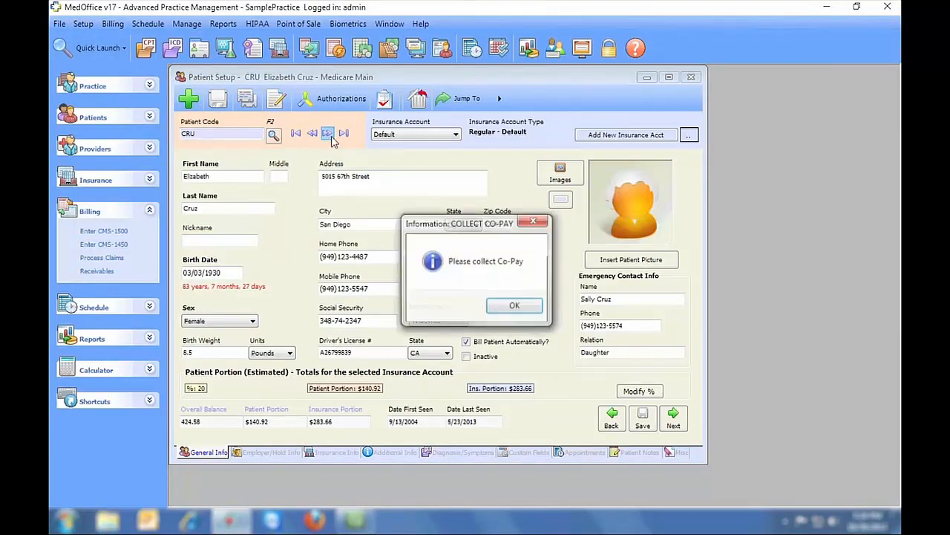
click(515, 305)
click(271, 452)
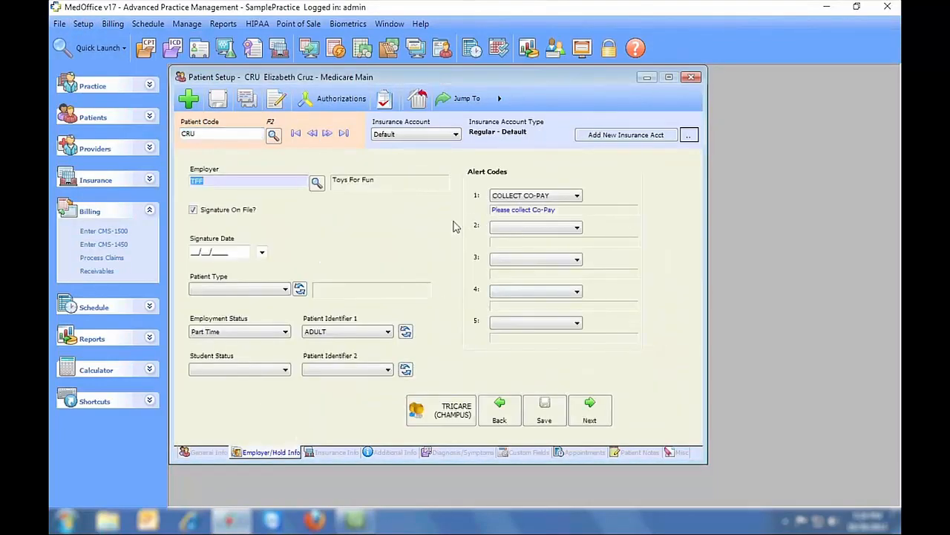
click(520, 452)
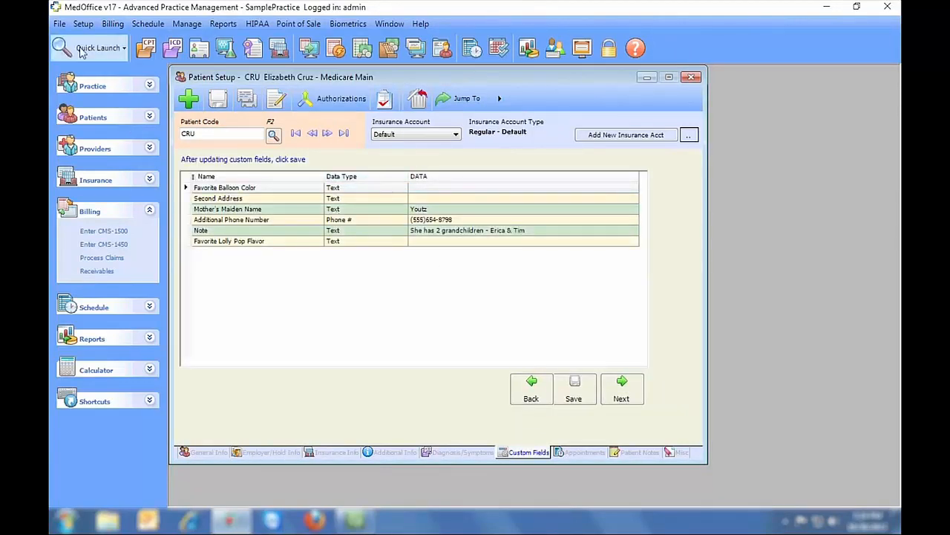
View the setup form for customizable Custom Fields without choosing a type, and close it along with the patient record
click(83, 24)
mouse_move(152, 154)
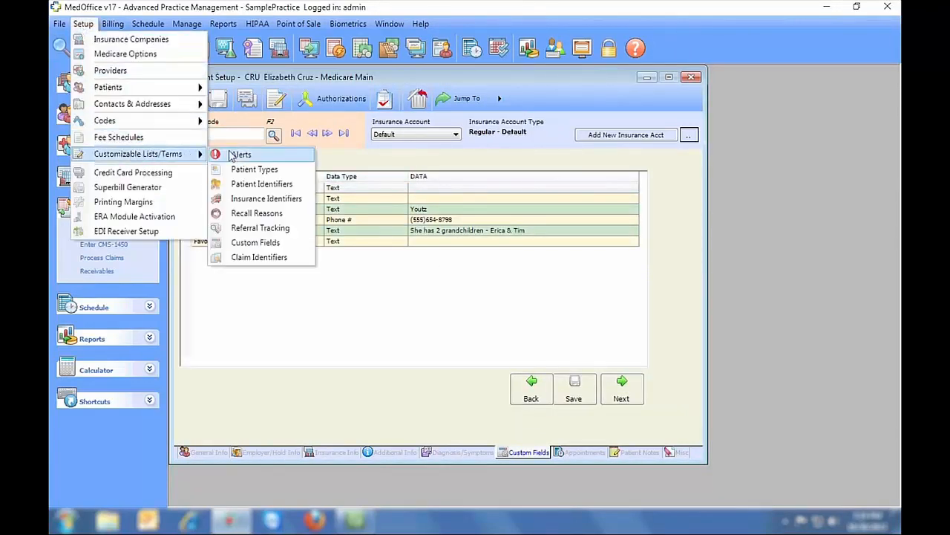
click(256, 243)
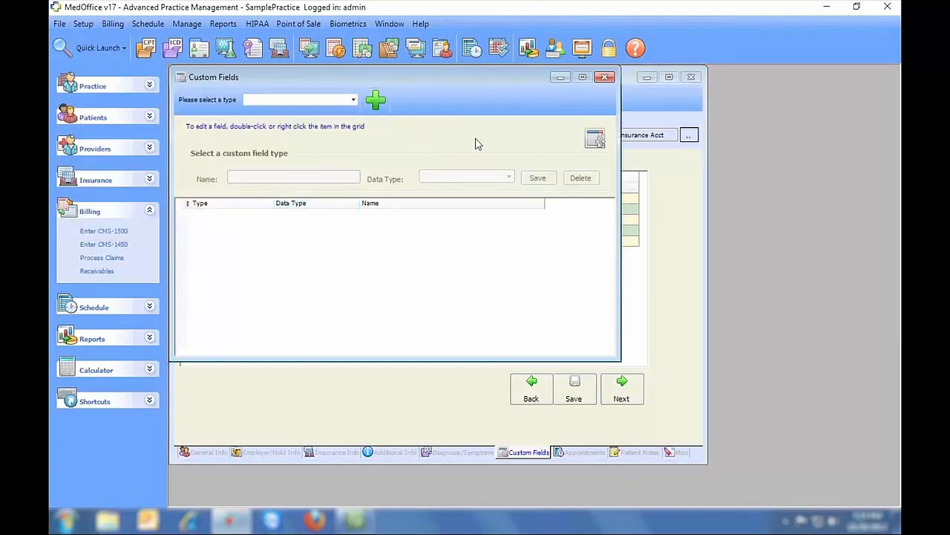
click(604, 77)
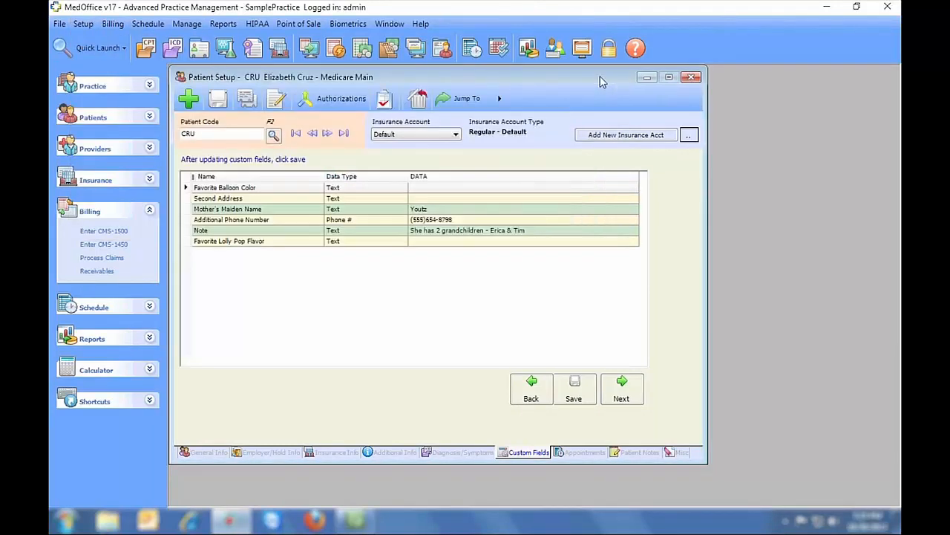
click(690, 78)
click(495, 300)
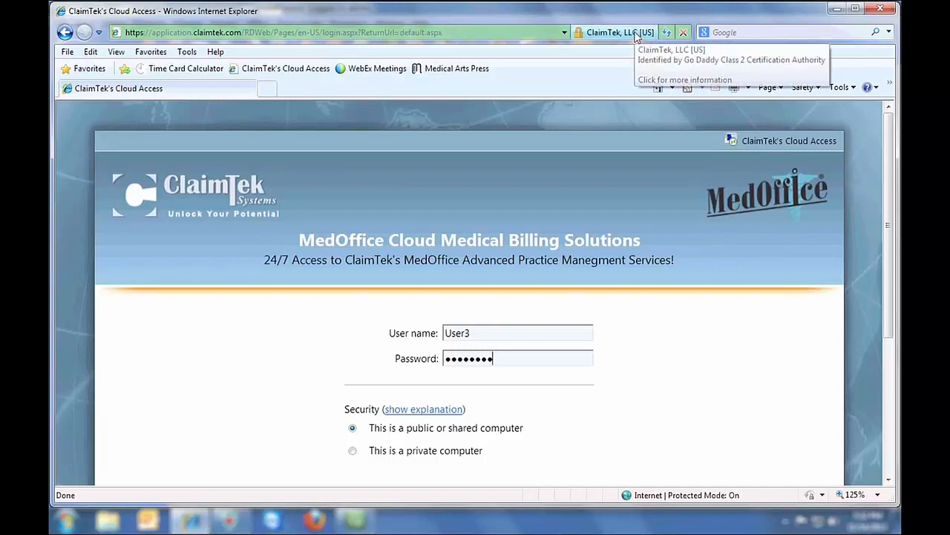
Sign in to ClaimTek's Cloud Access in Internet Explorer and launch MedOffice from the available applications
key(Return)
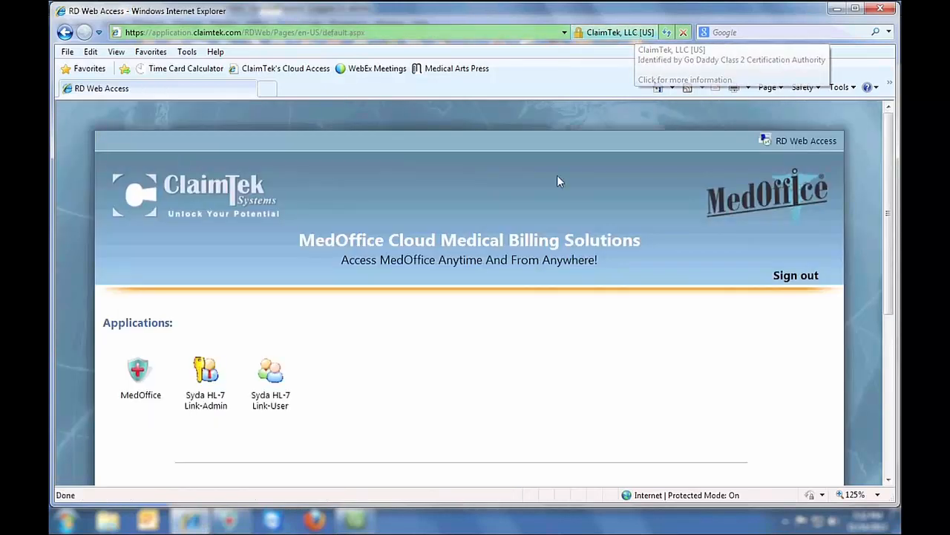
scroll(443, 293, down, 3)
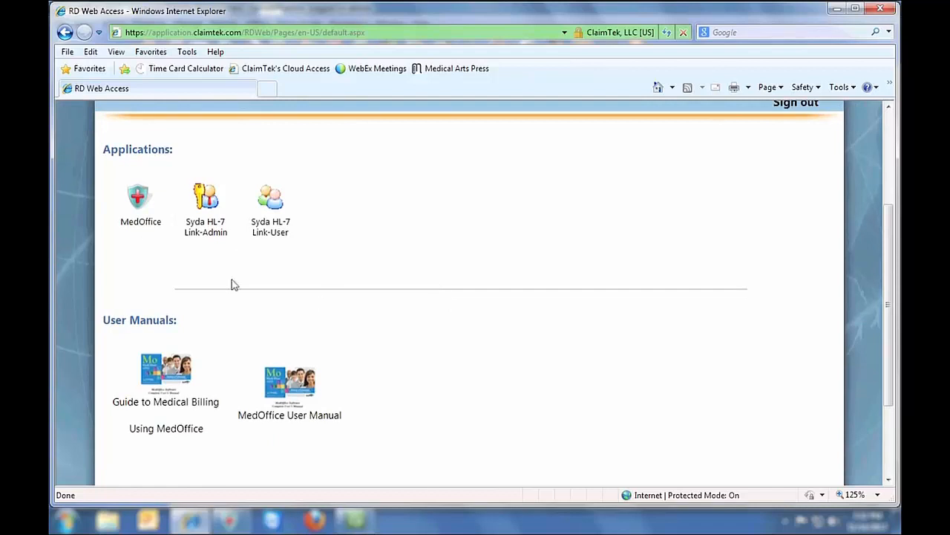
click(138, 199)
click(401, 182)
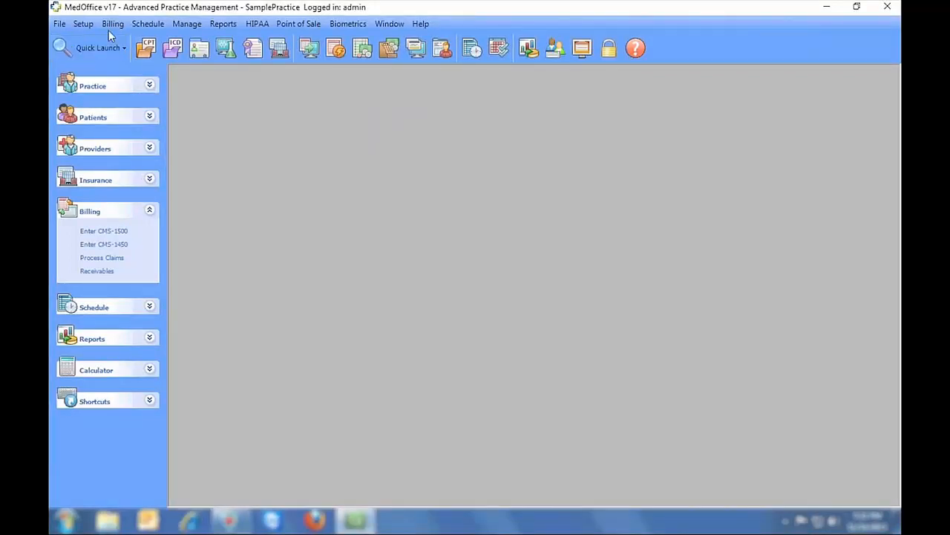
View the Superbill Generator setup, and open the superbill printing form from the daily schedule
click(83, 24)
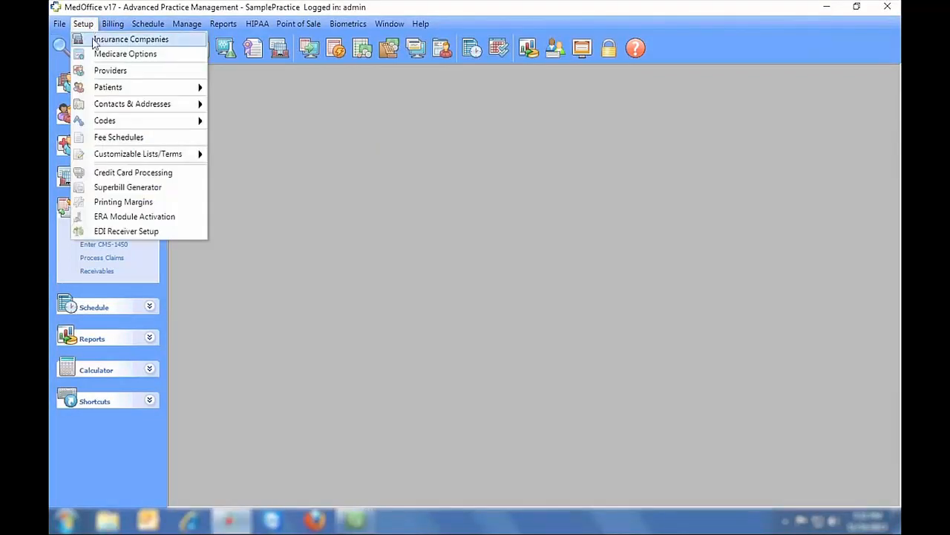
click(121, 187)
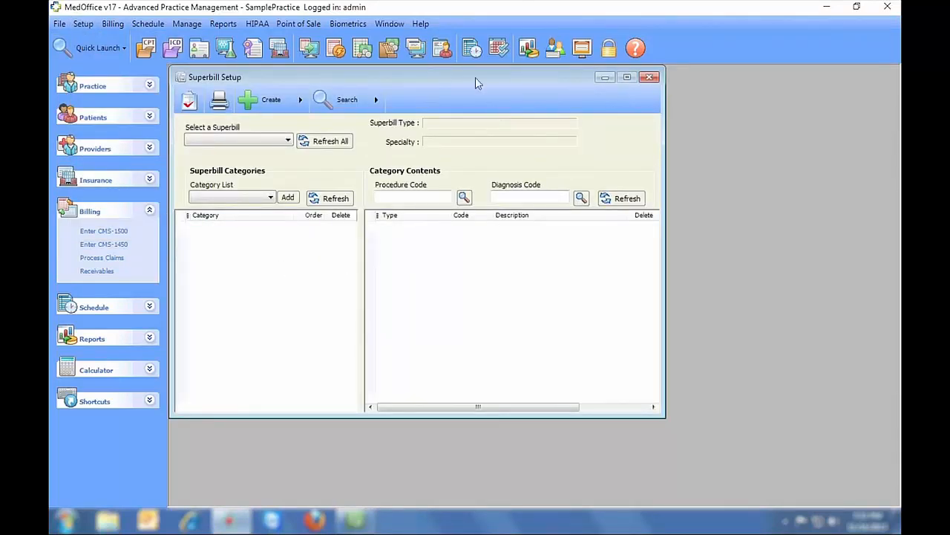
click(473, 49)
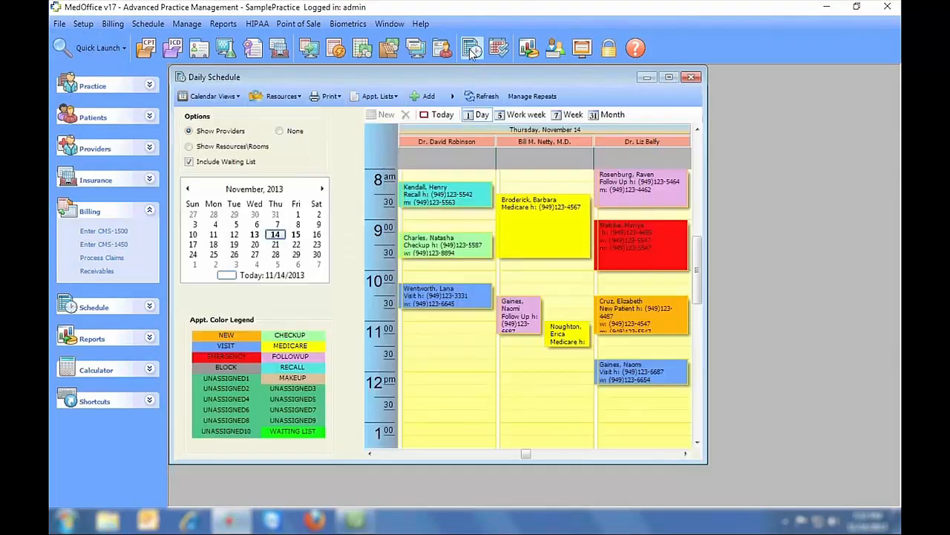
click(339, 98)
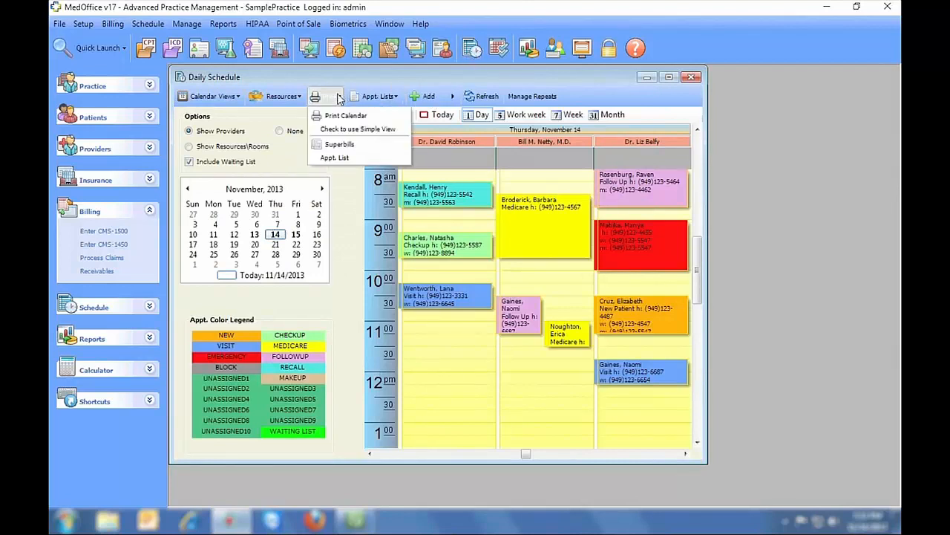
click(370, 145)
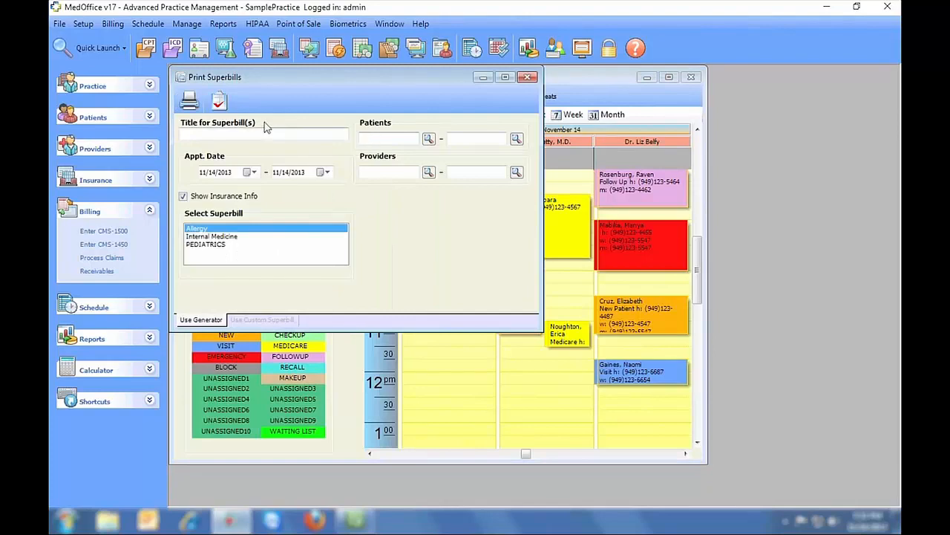
Preview the Allergy superbills for the 11/14/2013 appointments and page through the patients' forms in the report
click(216, 97)
click(304, 95)
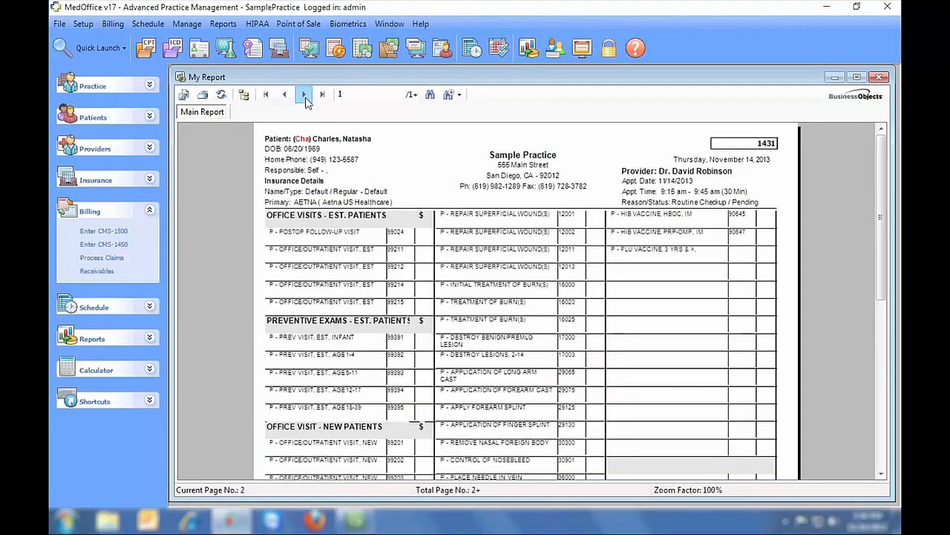
click(304, 95)
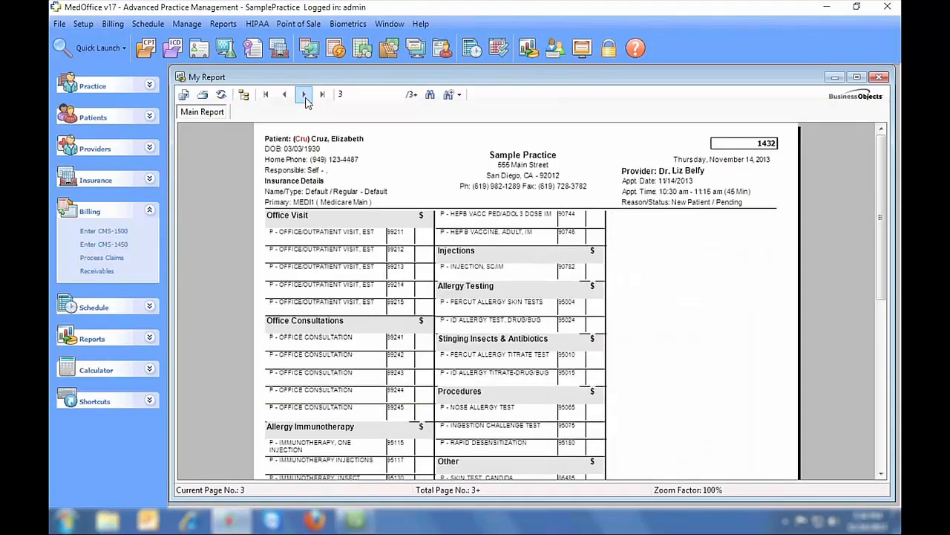
click(304, 95)
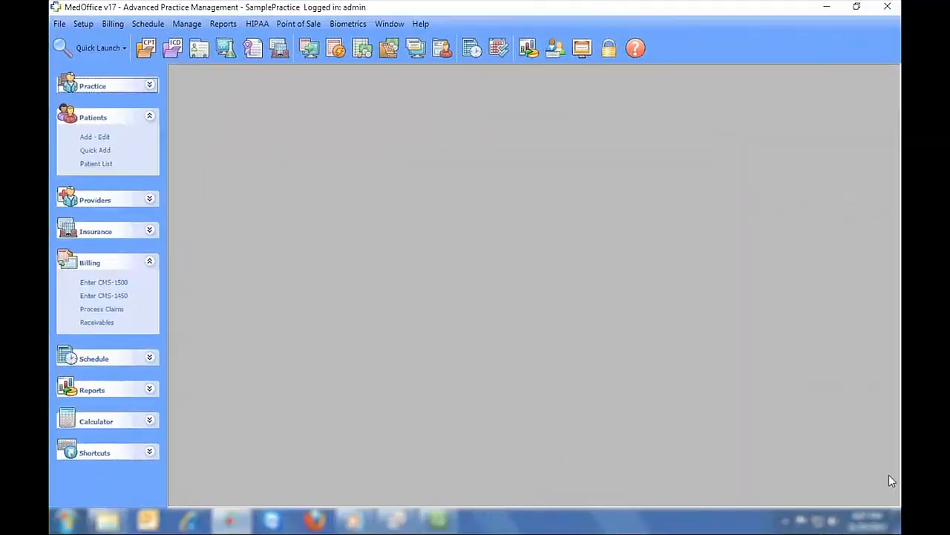
Open the daily schedule and extend the 9:15 follow-up appointment in the first provider's column to end at 10:00
click(472, 49)
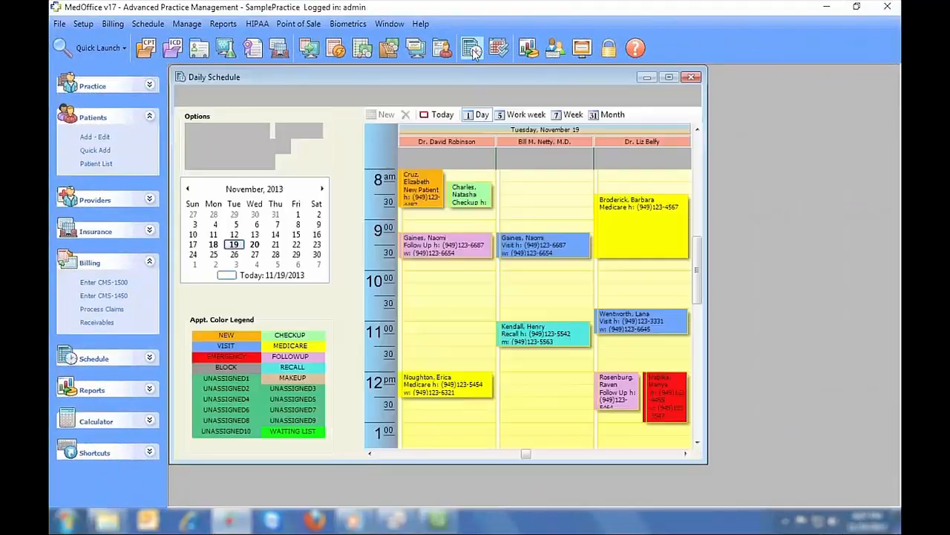
drag(474, 224, 466, 194)
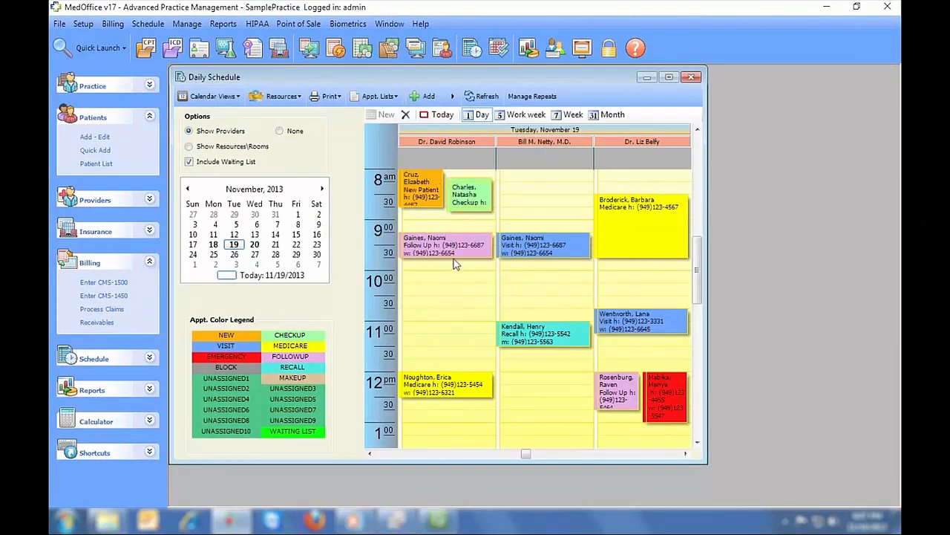
mouse_move(453, 257)
mouse_down()
mouse_move(449, 342)
mouse_move(452, 274)
mouse_up()
Quick-add a patient from the 8:15 slot in the second provider's column, entering the first and last name, and save
click(514, 191)
right_click(515, 191)
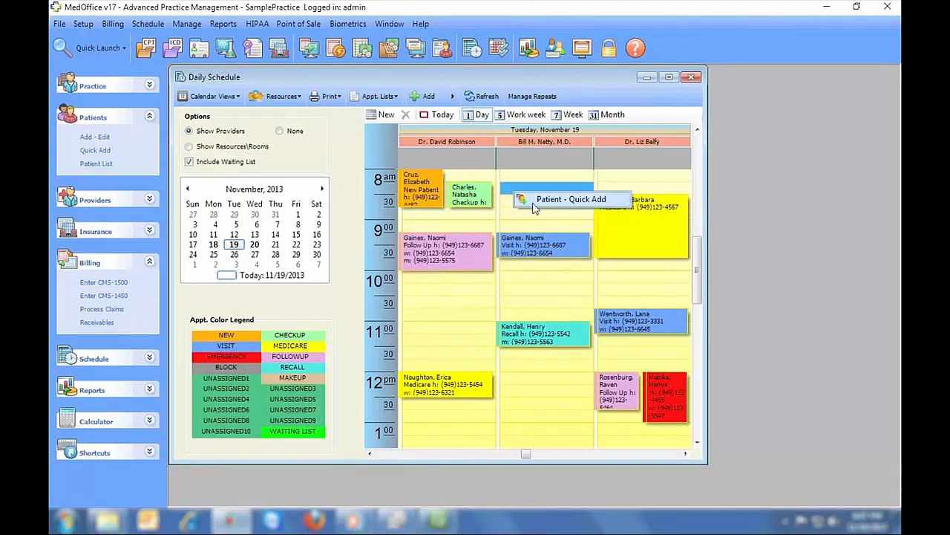
click(534, 207)
text(Bria)
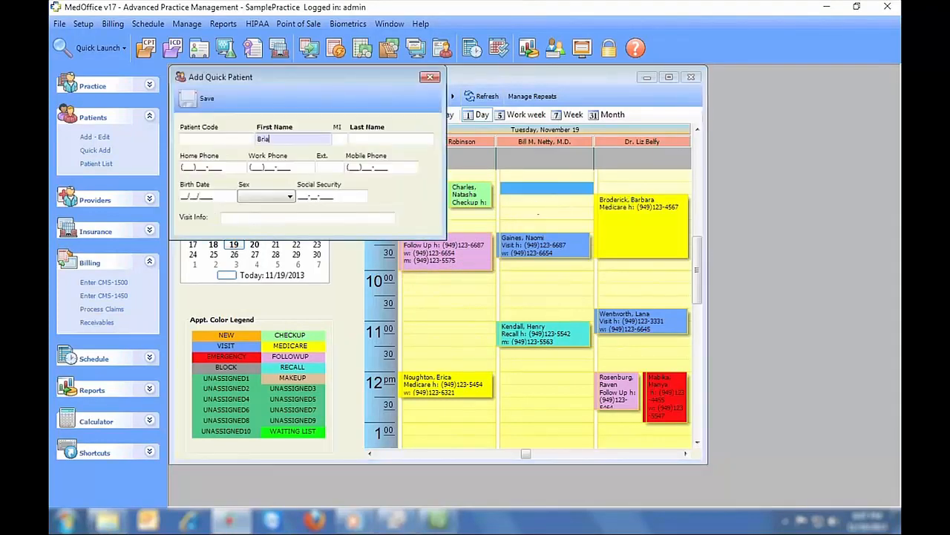
text(n)
key(Tab)
key(Tab)
text(Weaver)
click(202, 96)
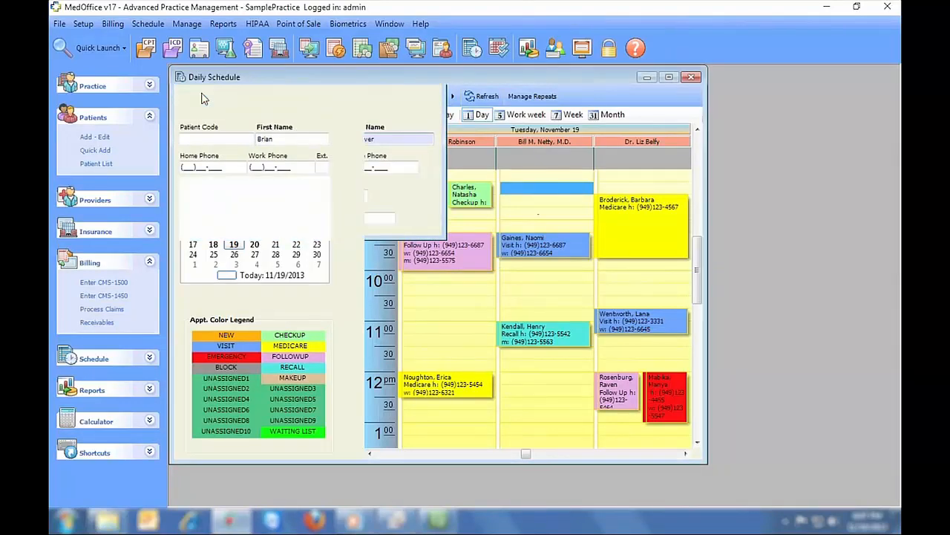
Find the newly added patient in the patient list and open the full setup record at its Zip Code field
click(96, 164)
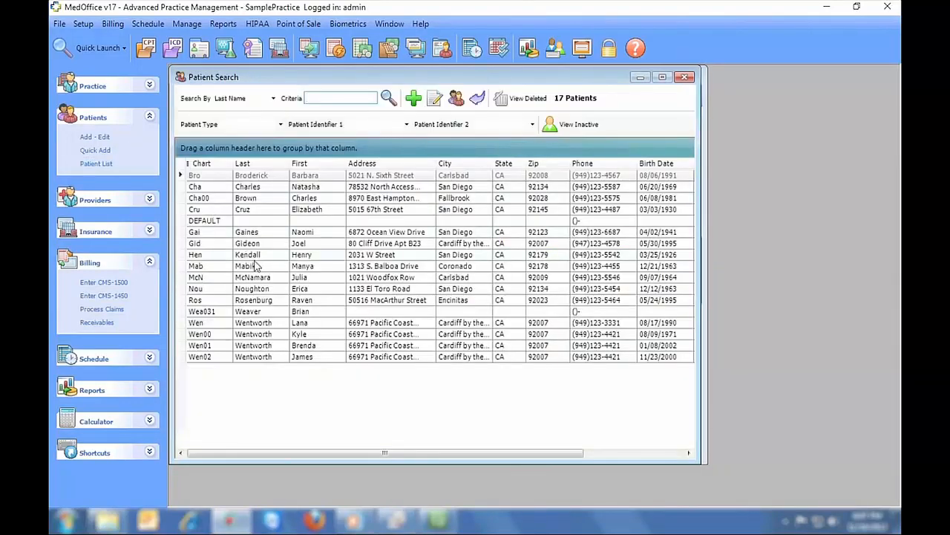
click(298, 312)
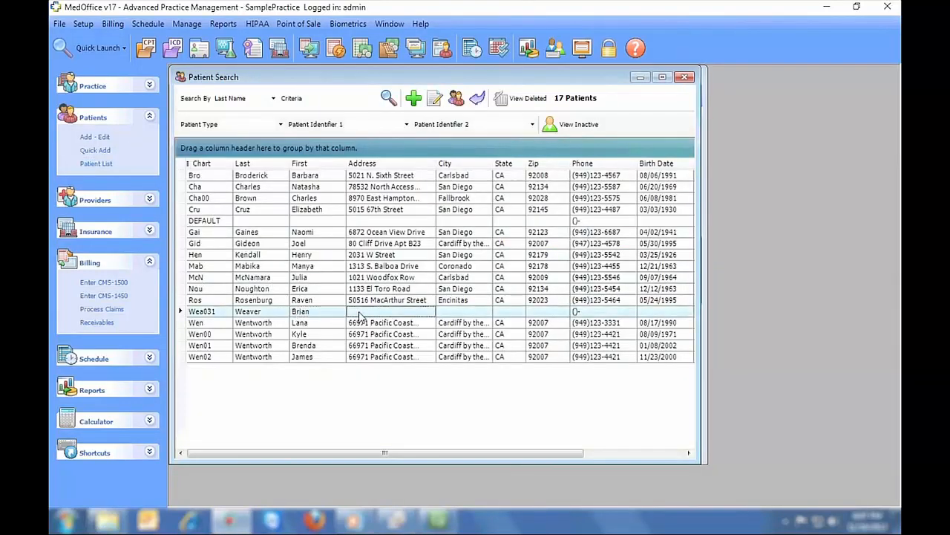
double_click(360, 313)
click(509, 224)
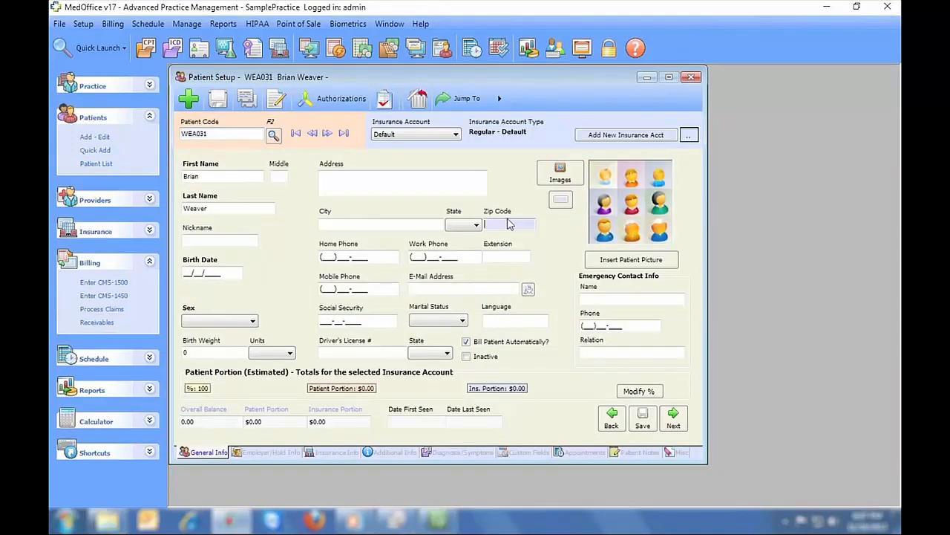
Fill in the city and state from the patient's zip code, and populate the name, address, birth date and driver's licence fields starting at First Name
key(Tab)
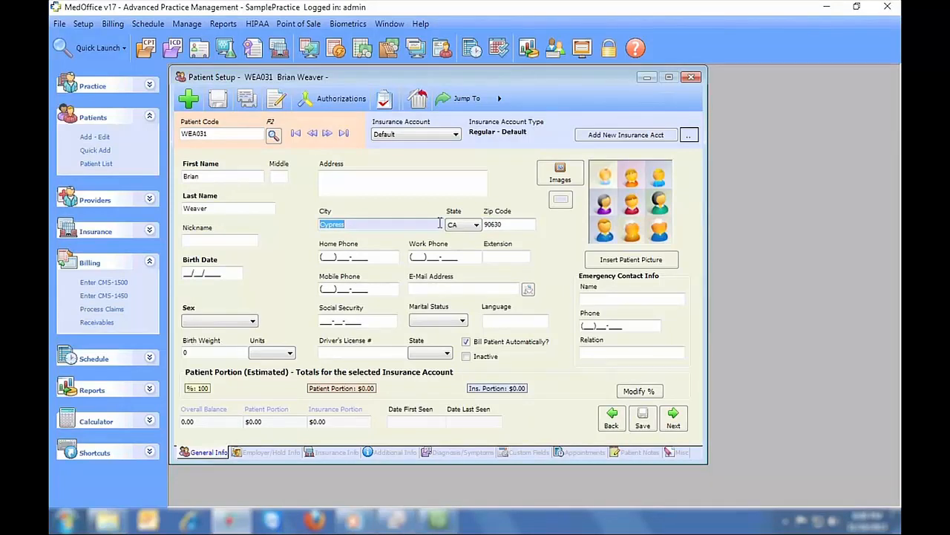
drag(211, 177, 170, 173)
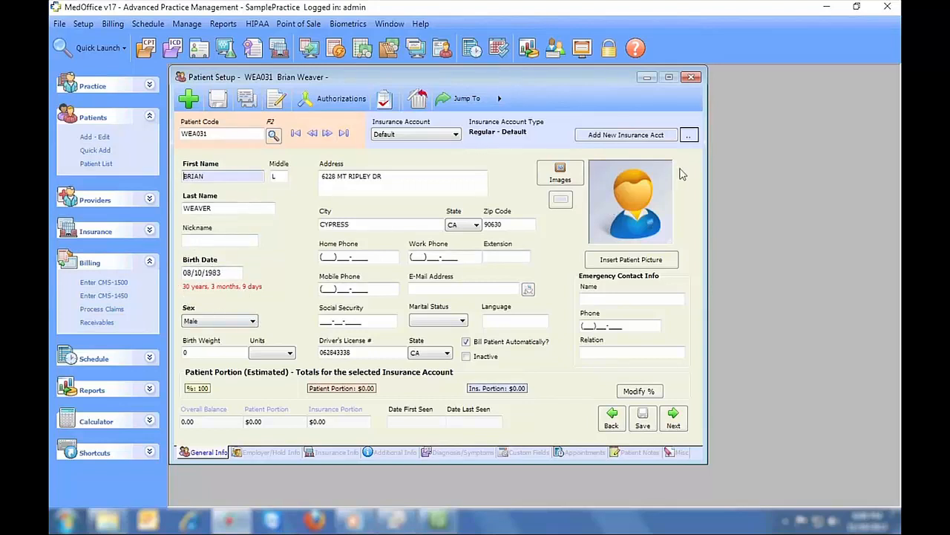
View the credit card processing form at its card number field, and close it together with the patient setup record
click(442, 49)
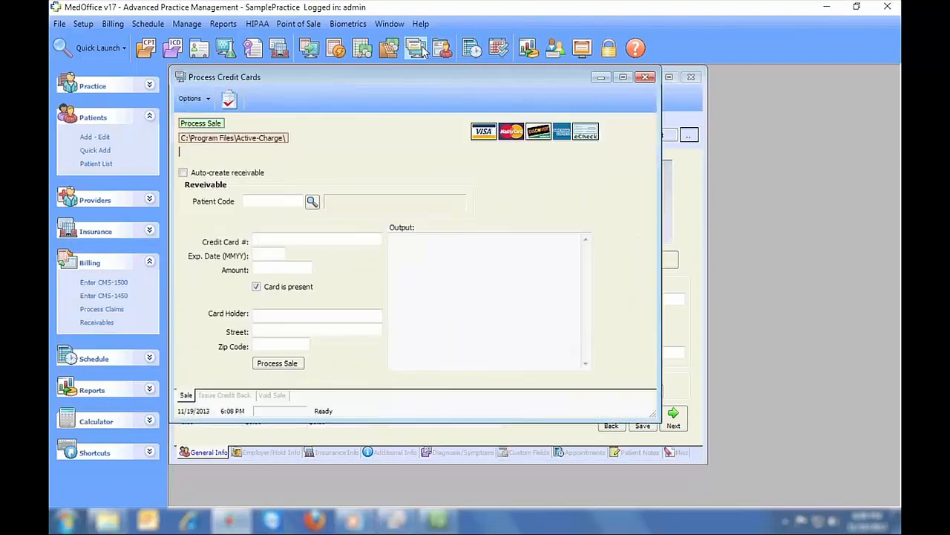
click(310, 237)
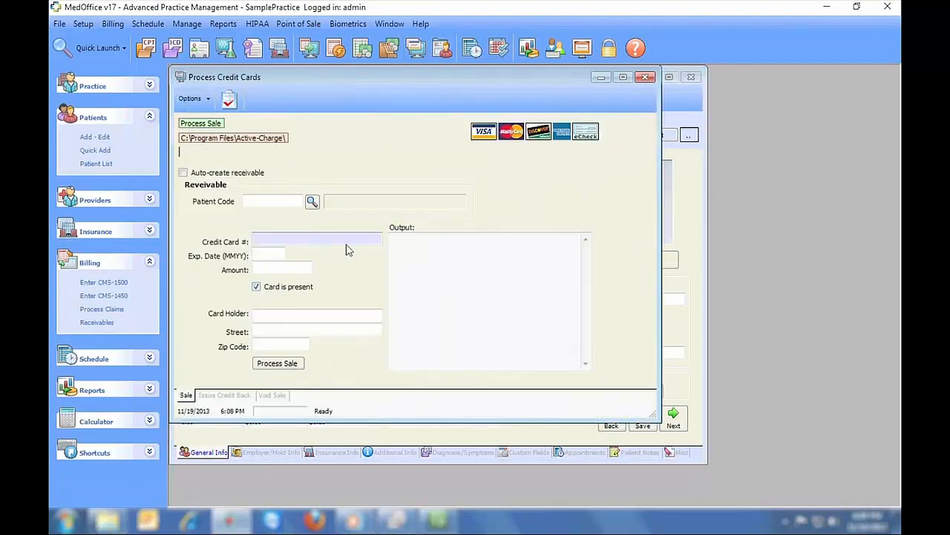
click(646, 77)
click(690, 77)
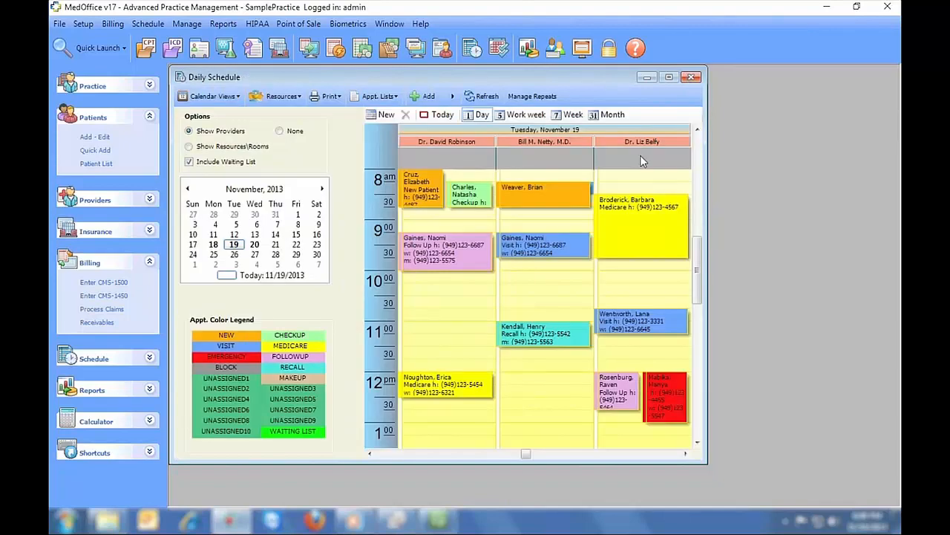
Open the 8:15 appointment in the second provider's column, review its weekly, monthly and yearly repeat options, and close it without adding a repeat
double_click(535, 205)
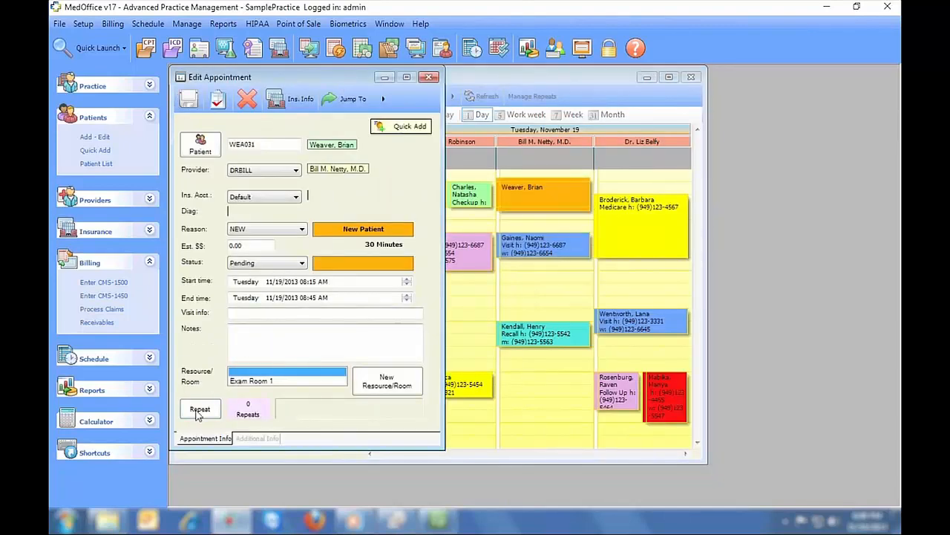
click(199, 411)
click(292, 99)
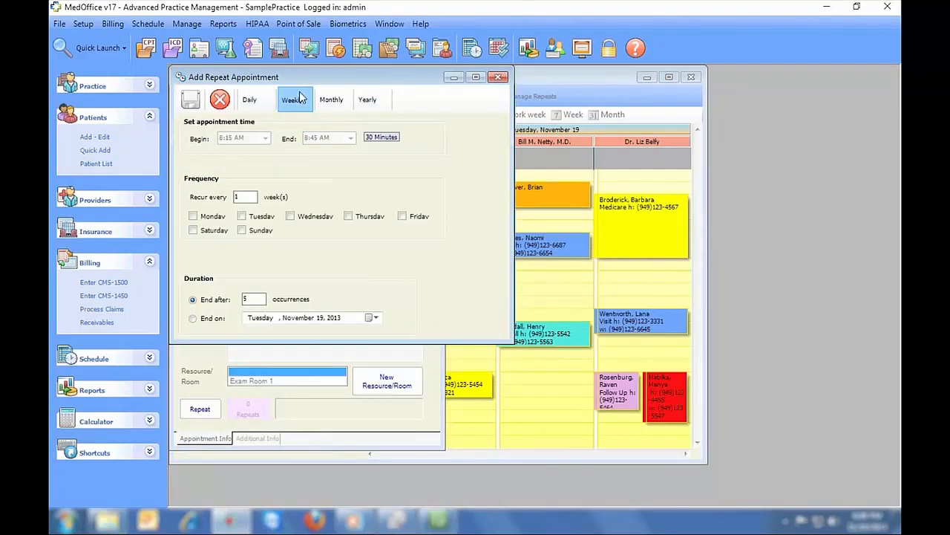
click(340, 99)
click(366, 99)
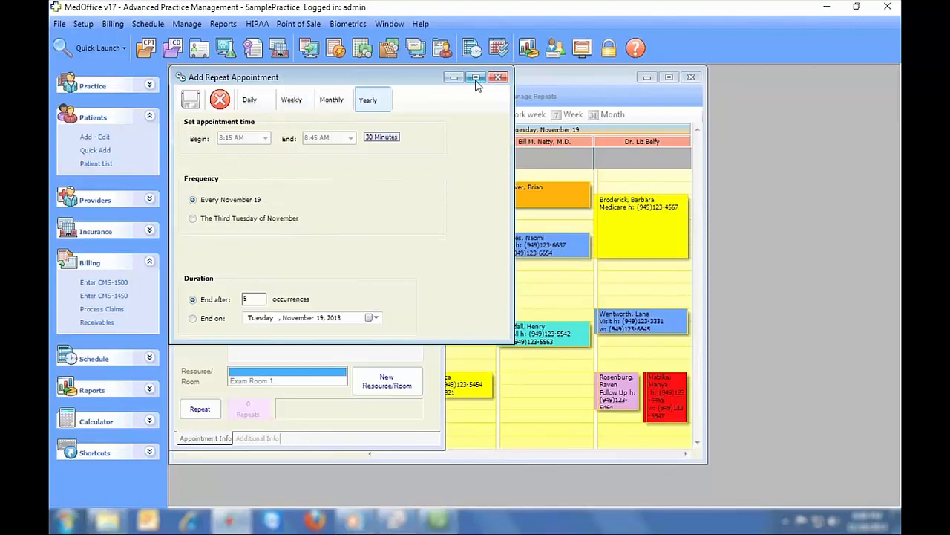
click(497, 78)
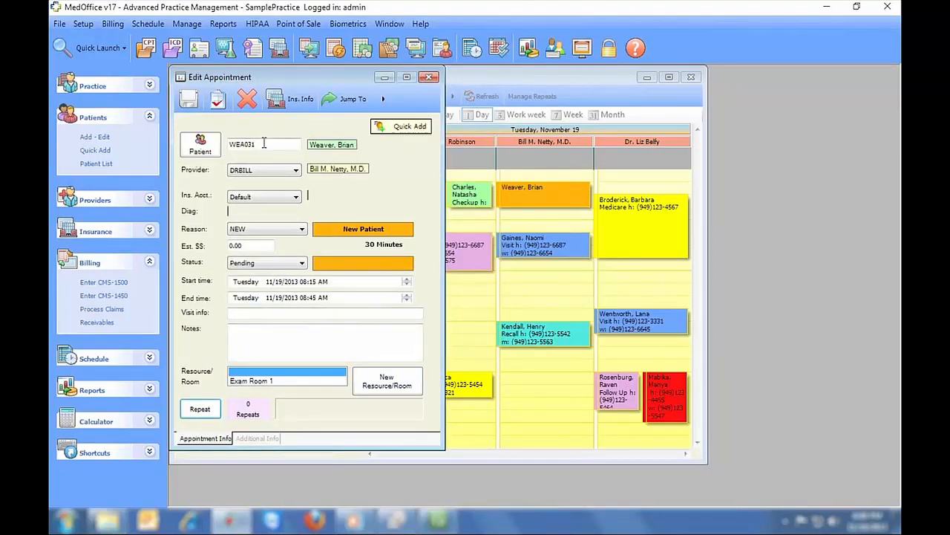
click(293, 99)
click(319, 97)
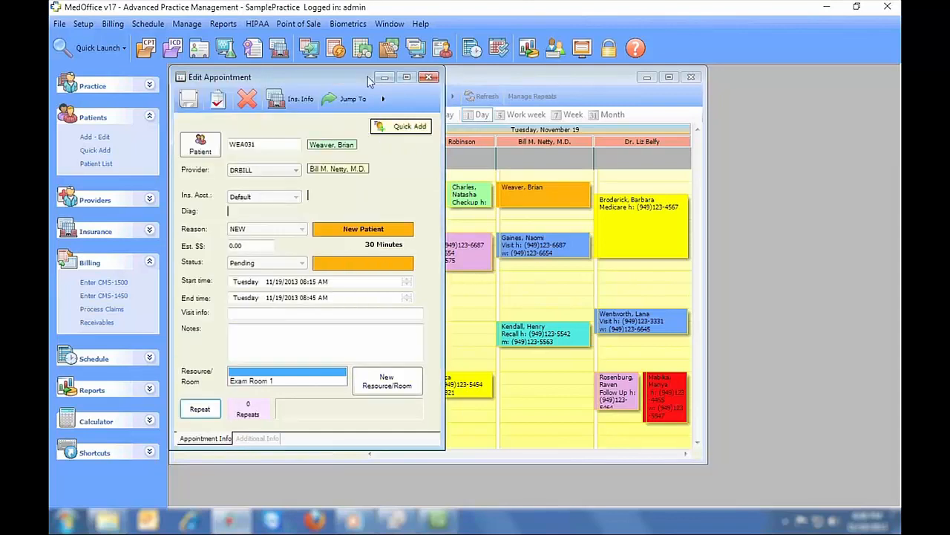
click(355, 99)
click(429, 77)
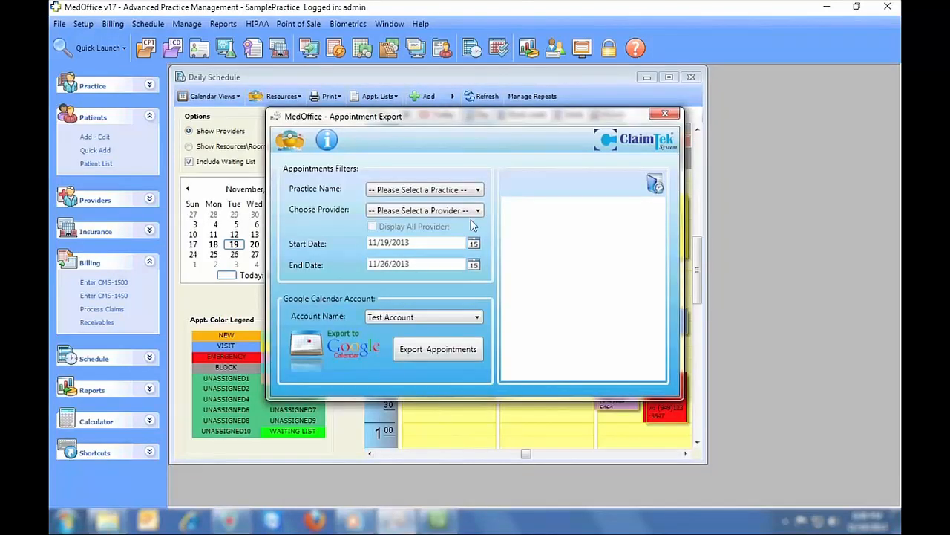
In the appointment export, select SamplePractice and the second scheduled provider, look through the matching appointments, and close it without exporting
click(438, 190)
click(416, 256)
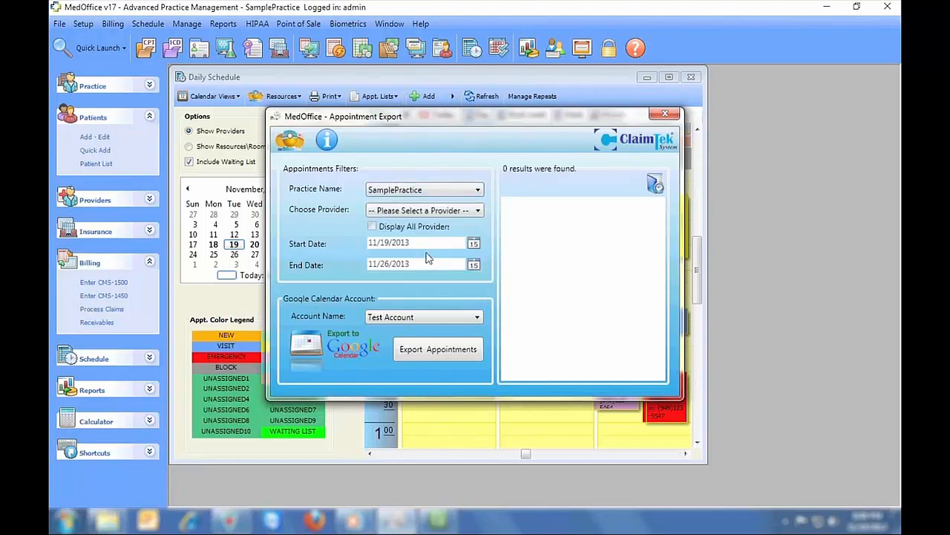
click(416, 211)
click(412, 234)
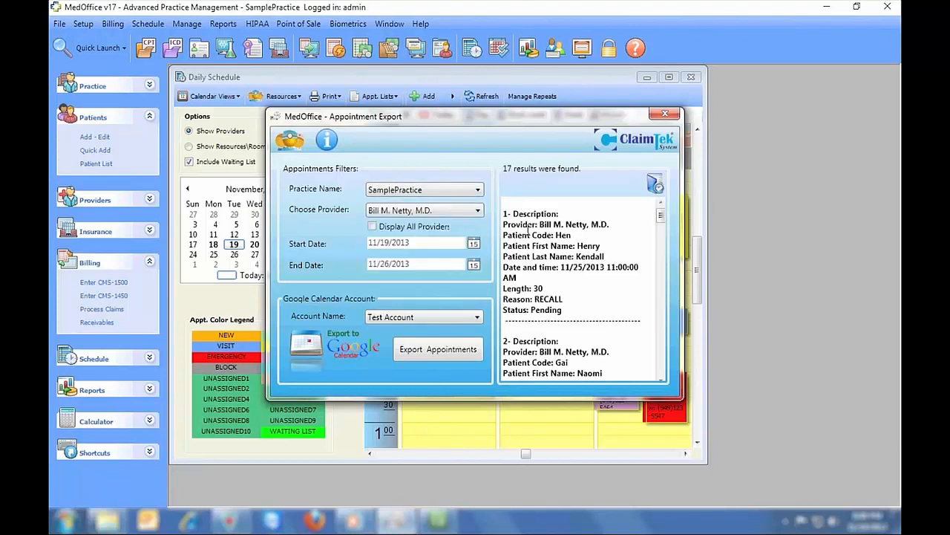
drag(662, 223, 662, 273)
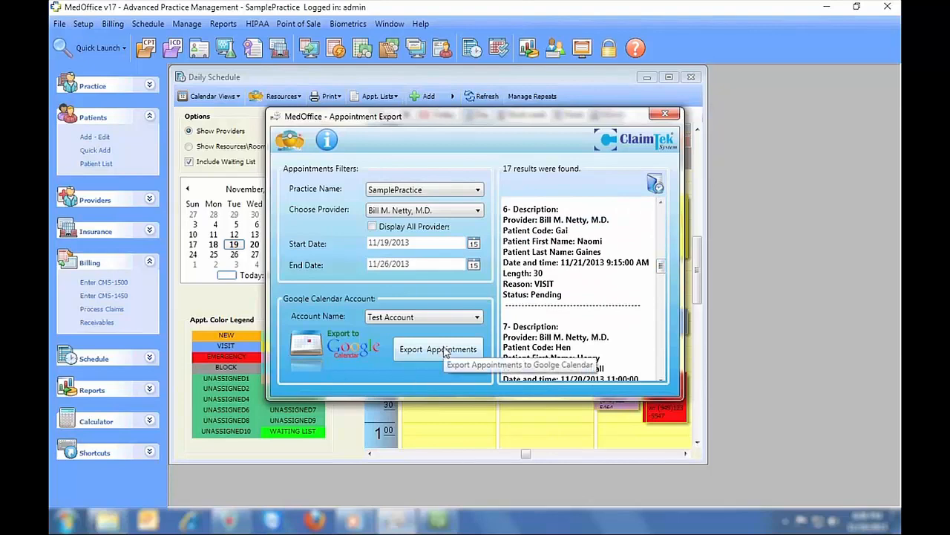
click(666, 114)
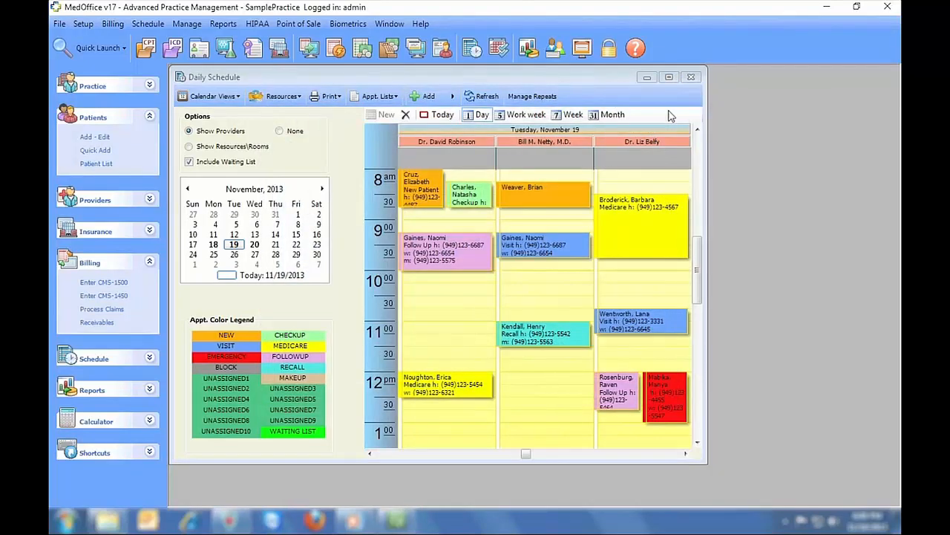
Start a point-of-sale transaction and select the newly added patient for the invoice
click(390, 51)
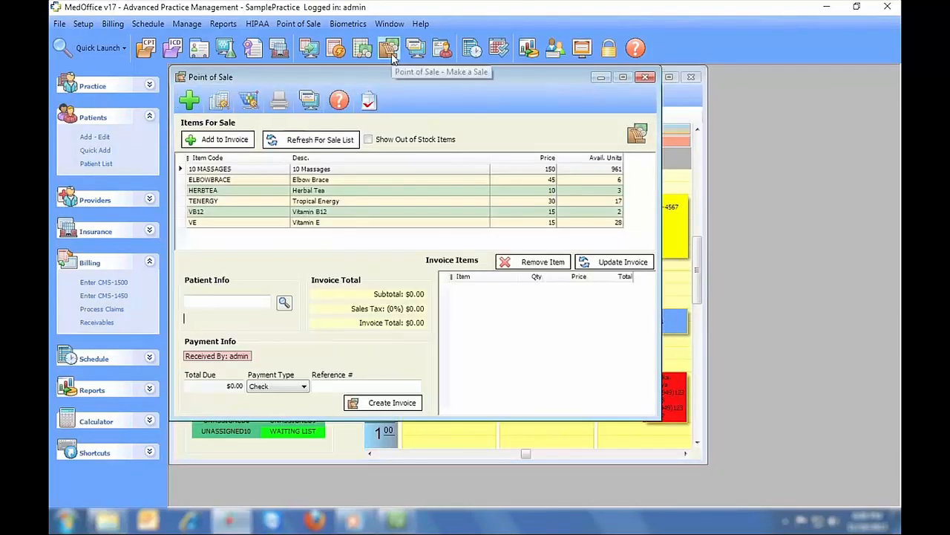
click(287, 301)
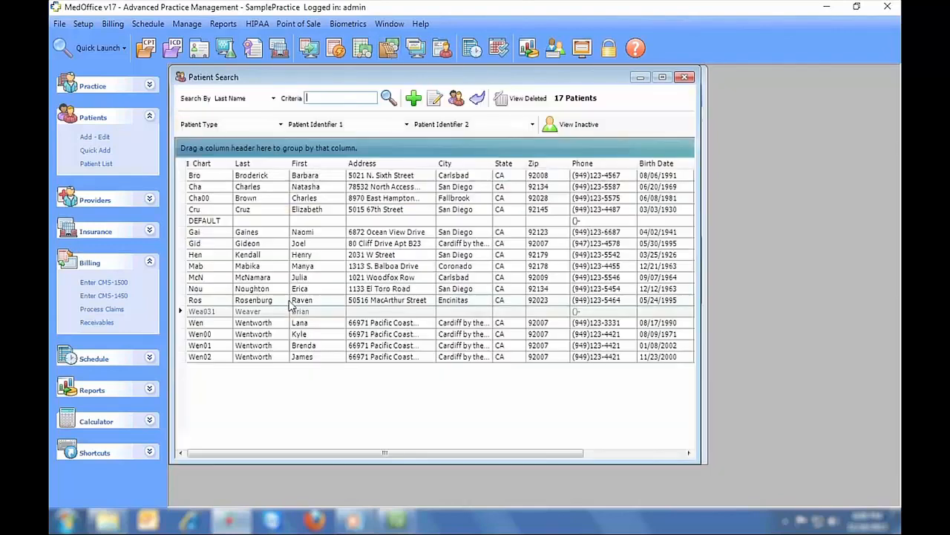
double_click(289, 311)
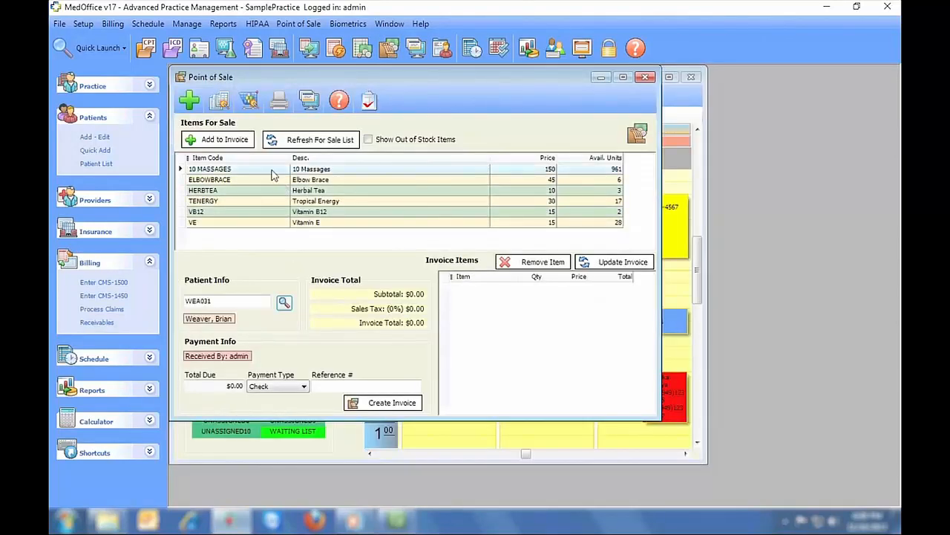
Add 10 MASSAGES, ELBOWBRACE and VB12 to the invoice and dismiss the re-order reminder
click(221, 140)
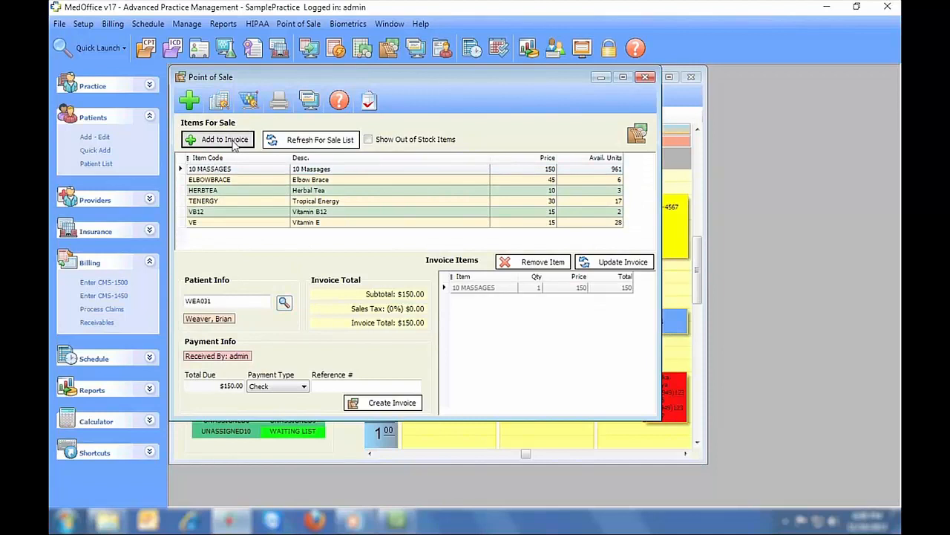
click(252, 180)
click(221, 140)
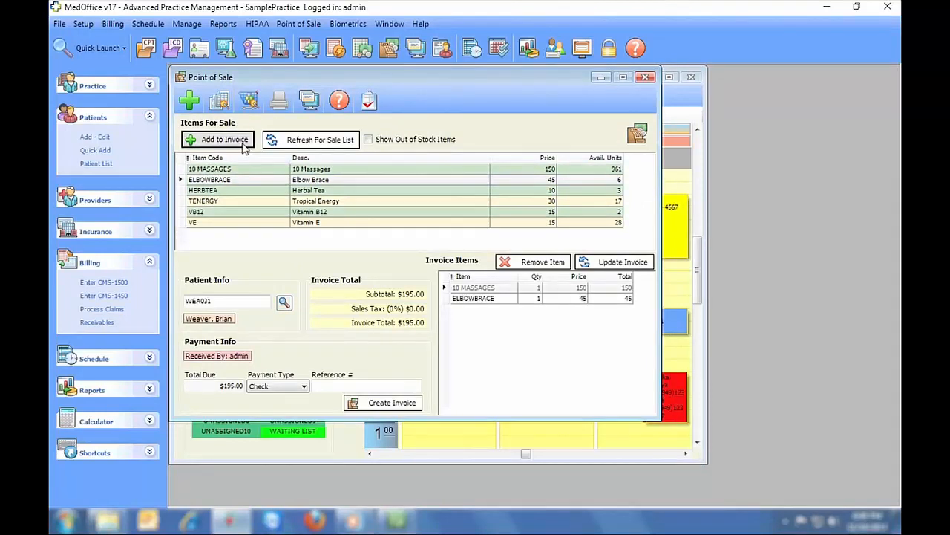
click(249, 214)
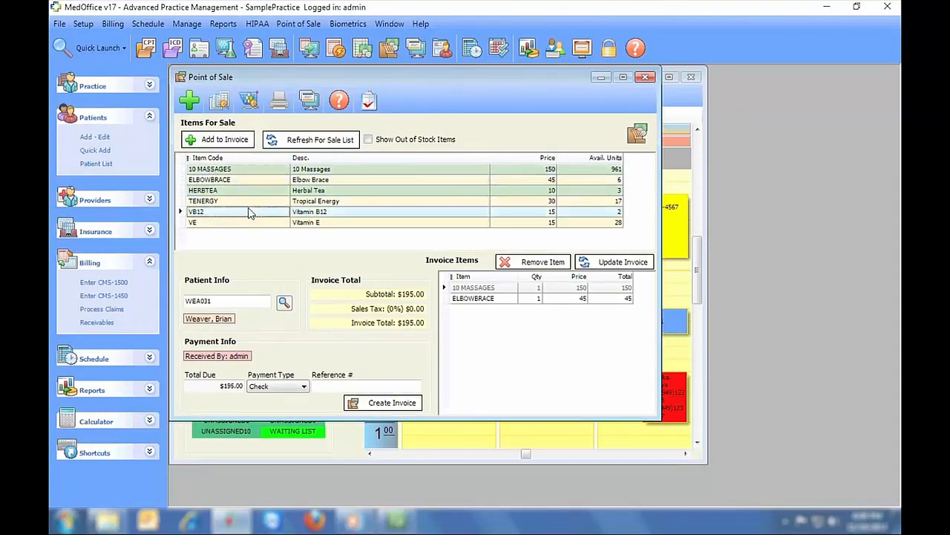
click(238, 143)
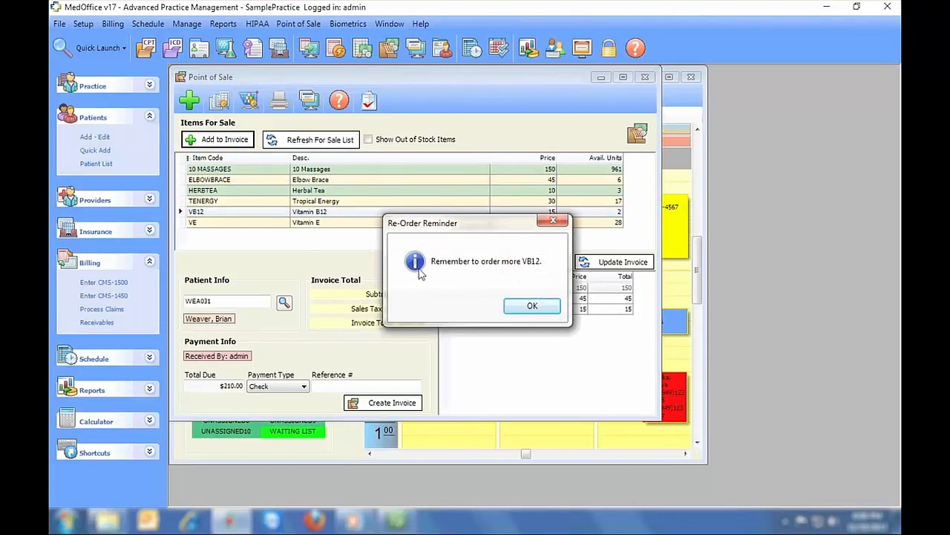
click(531, 304)
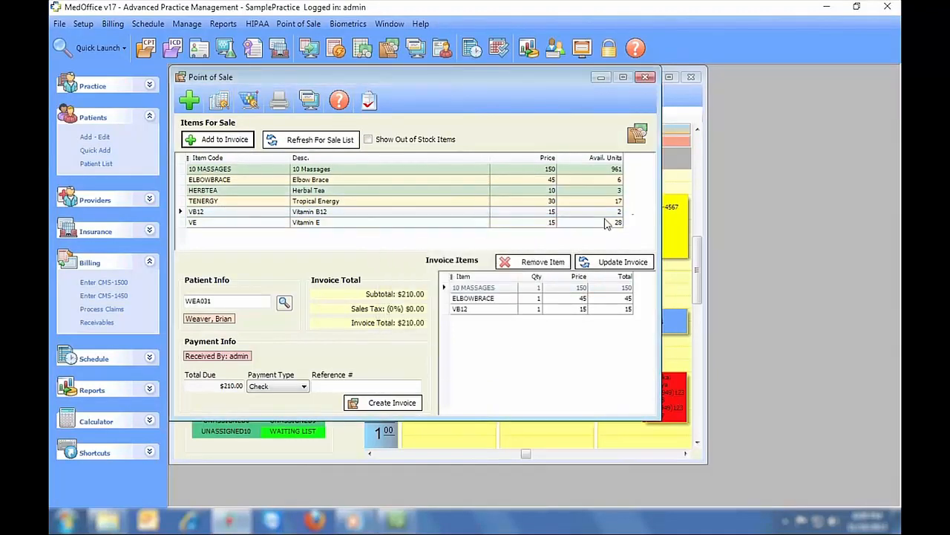
Open the inventory from the sale, page through the item records up to TENERGY, and close it
click(250, 101)
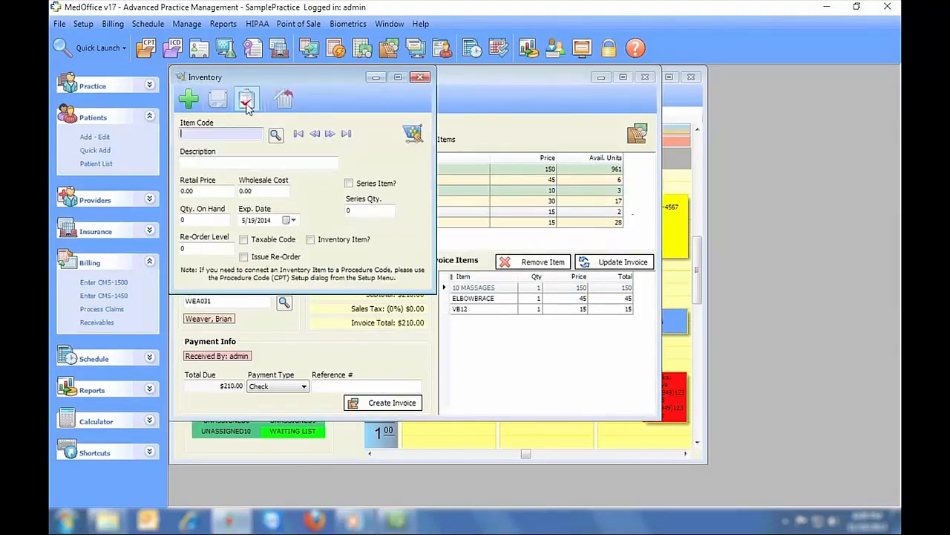
click(327, 137)
click(328, 137)
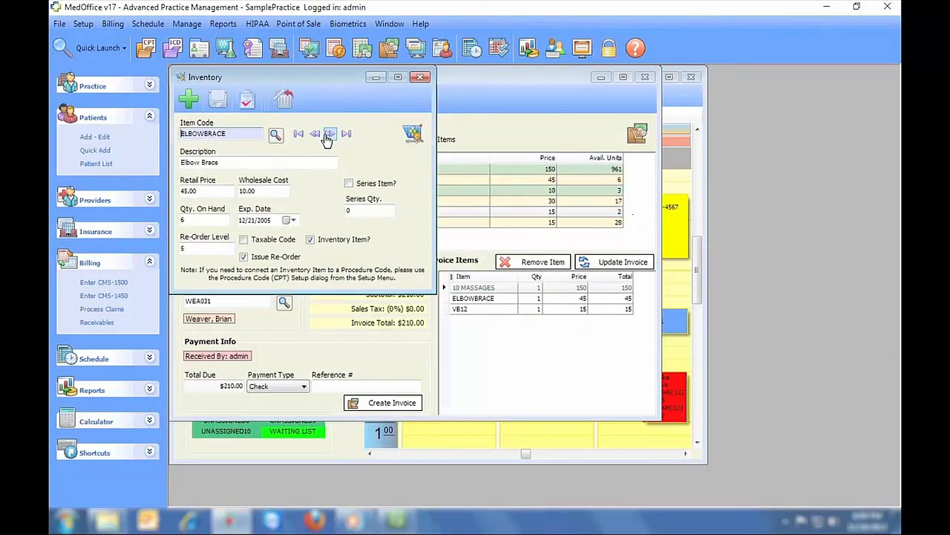
click(328, 136)
click(327, 136)
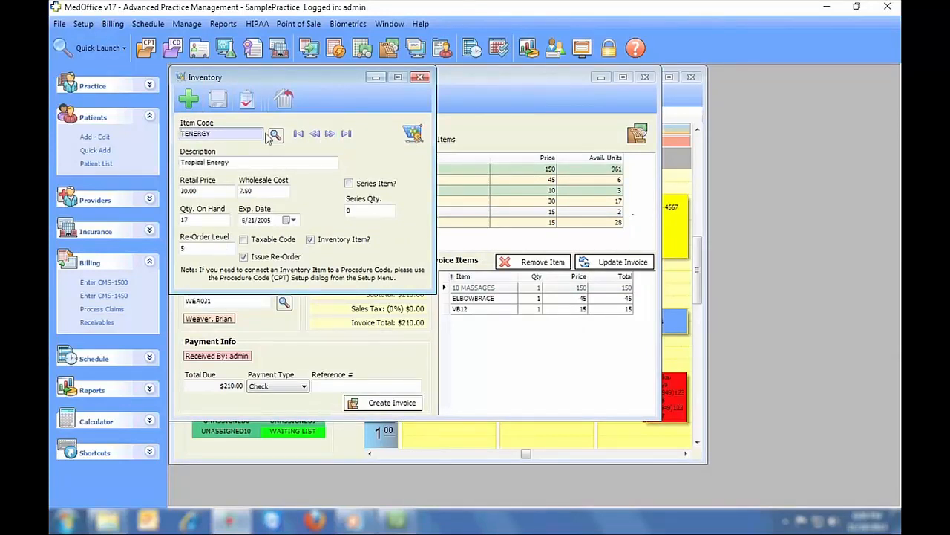
click(420, 78)
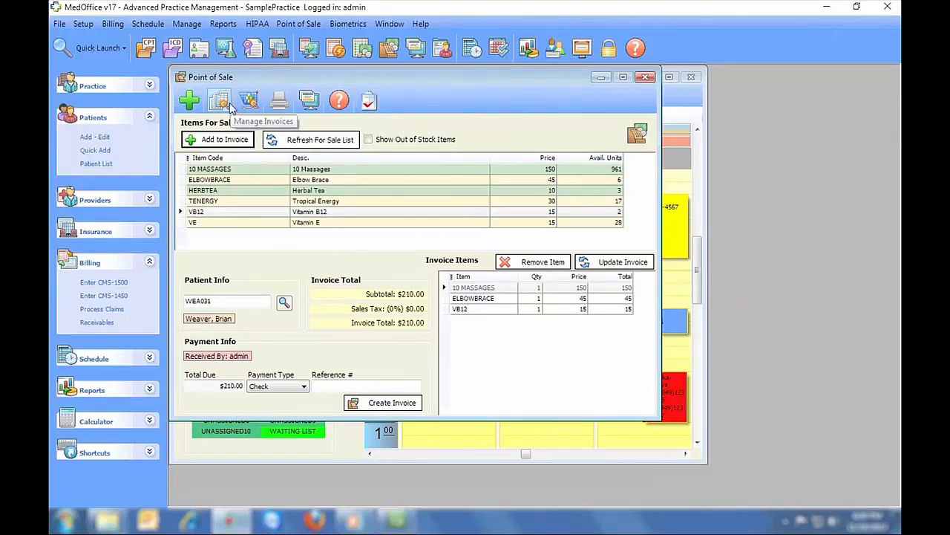
Create the invoice with payment type Check, preview its receipt from end to start, and close the point of sale and daily schedule
click(389, 404)
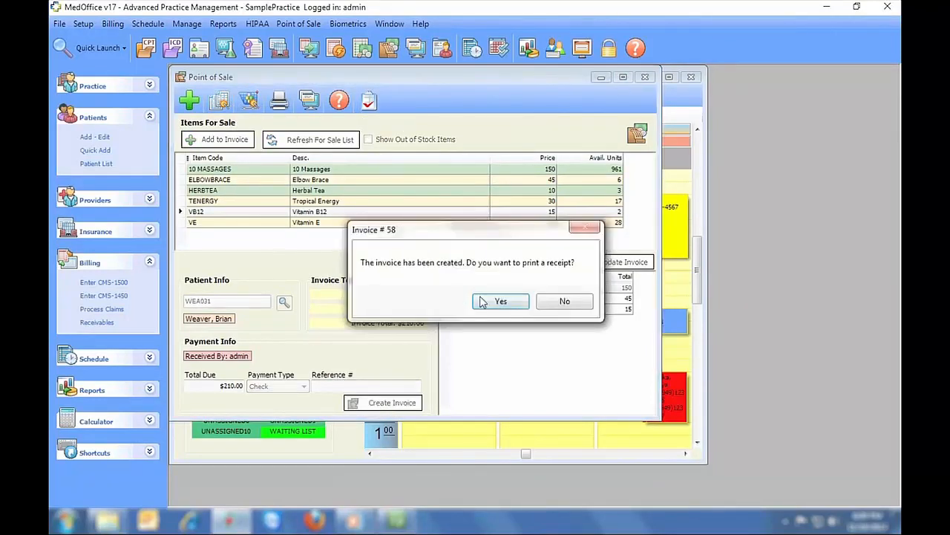
click(499, 301)
click(880, 298)
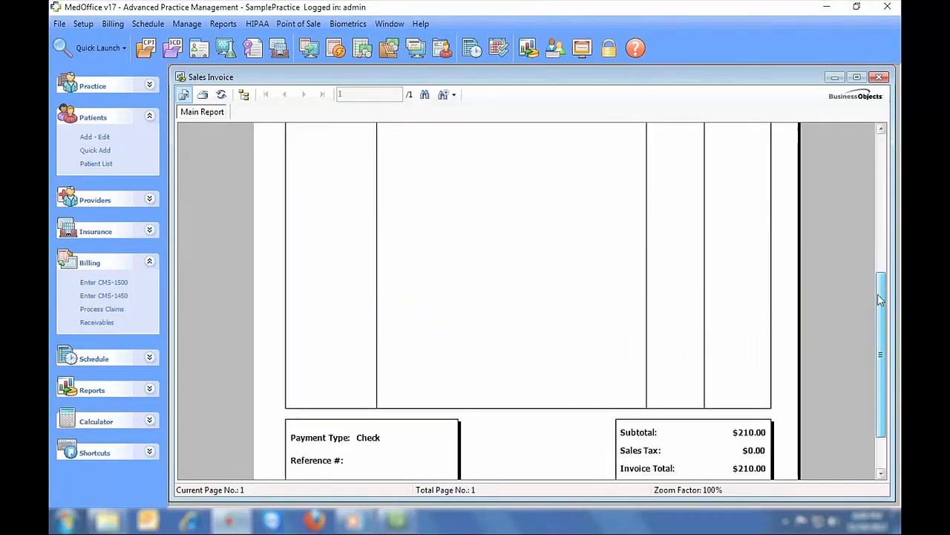
drag(880, 299, 863, 130)
click(879, 77)
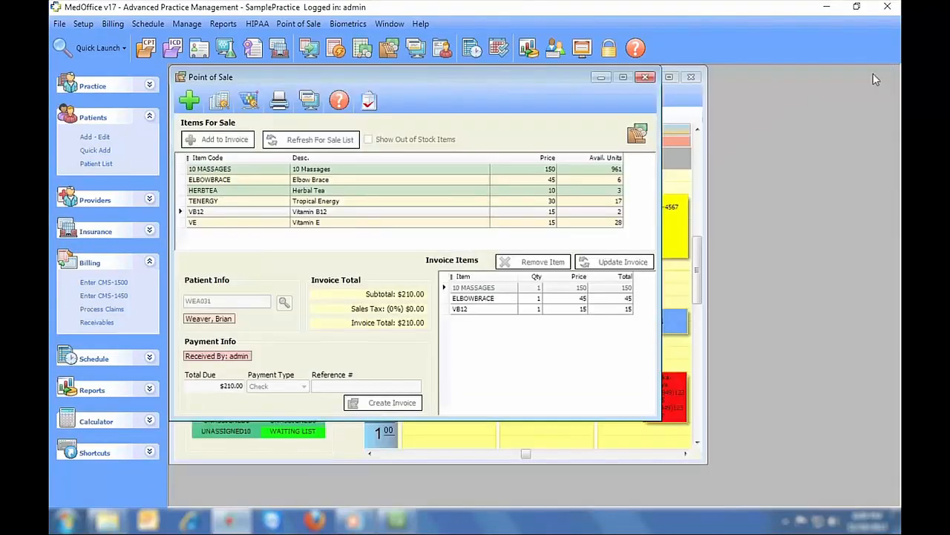
click(645, 77)
click(690, 76)
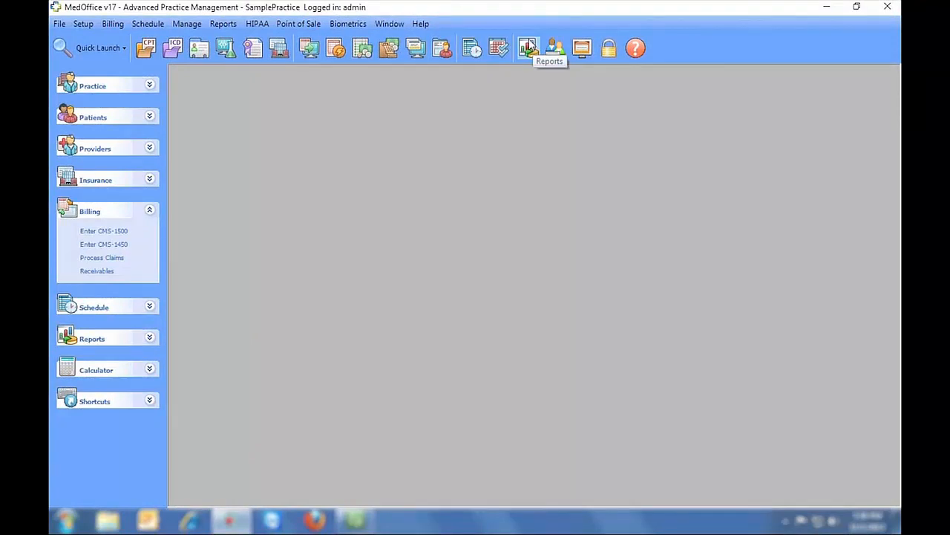
Open the report console, show all reports, and view the options for Patient Aging and Insurance Aging
click(528, 47)
click(212, 122)
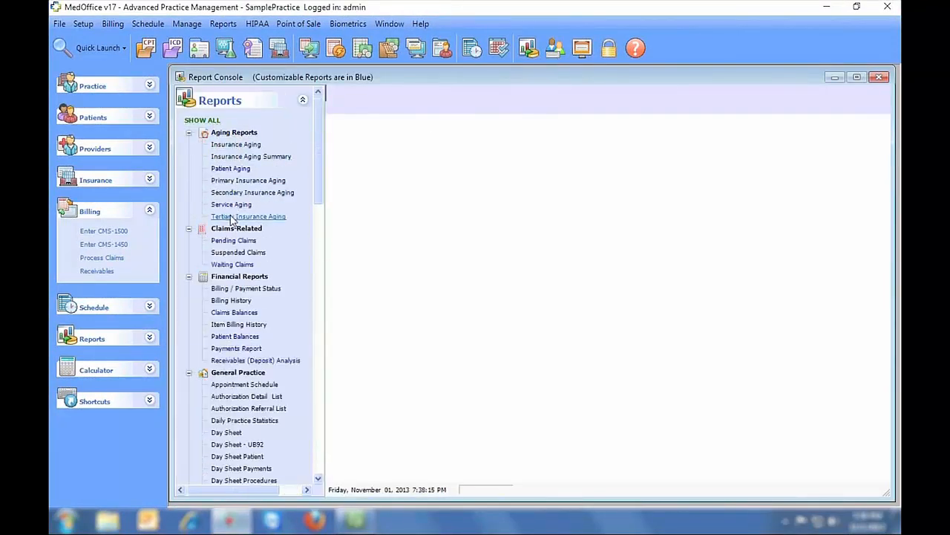
click(231, 169)
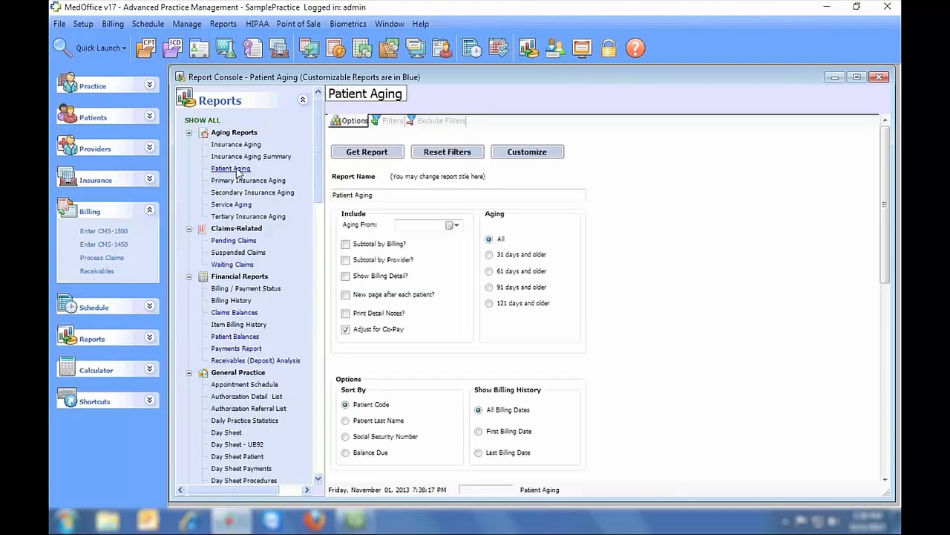
click(238, 146)
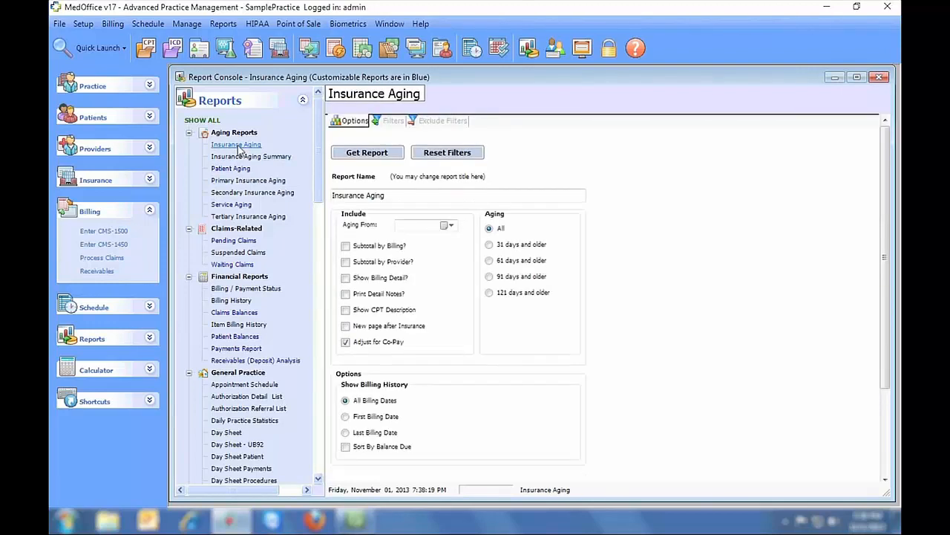
Look at the Insurance Aging report's Aging From date selector and display the report's filters
mouse_move(318, 141)
mouse_down()
mouse_move(320, 425)
mouse_move(321, 138)
mouse_up()
click(449, 225)
click(449, 225)
click(392, 121)
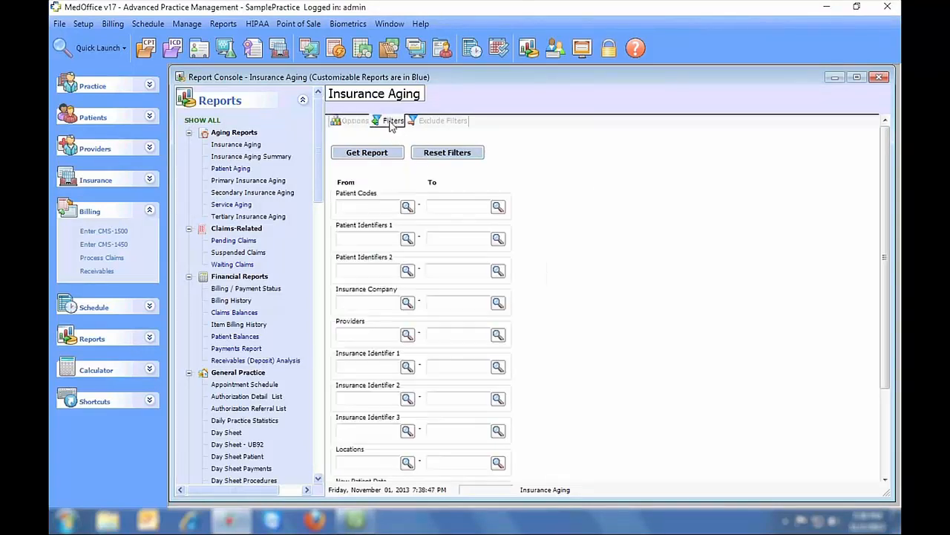
Review the Insurance Aging report's filters through Service Dates and its exclude filters, and return to the report options
scroll(506, 148, down, 3)
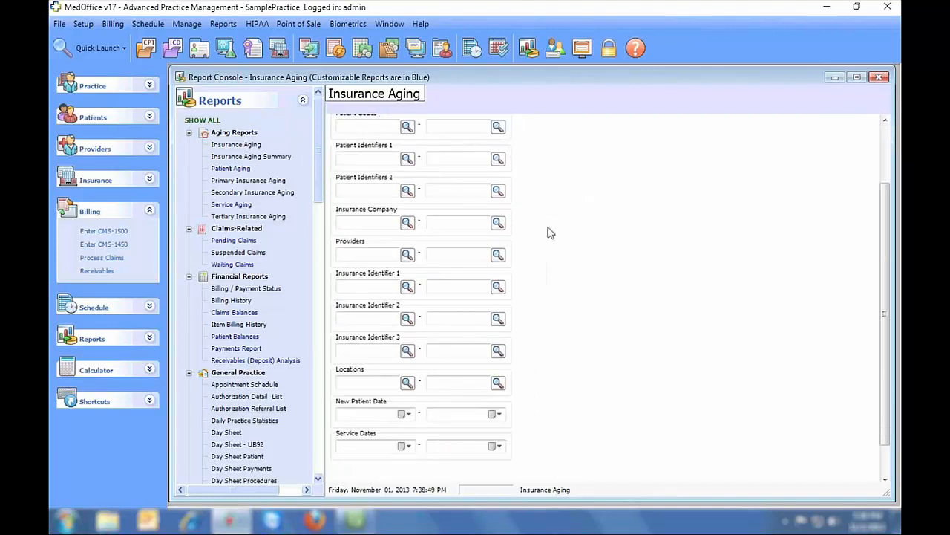
scroll(554, 242, up, 3)
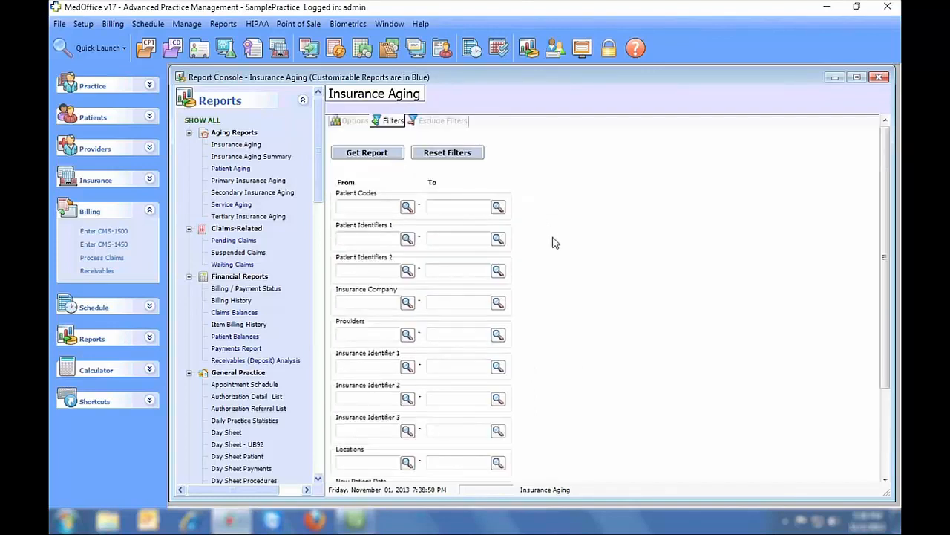
click(454, 122)
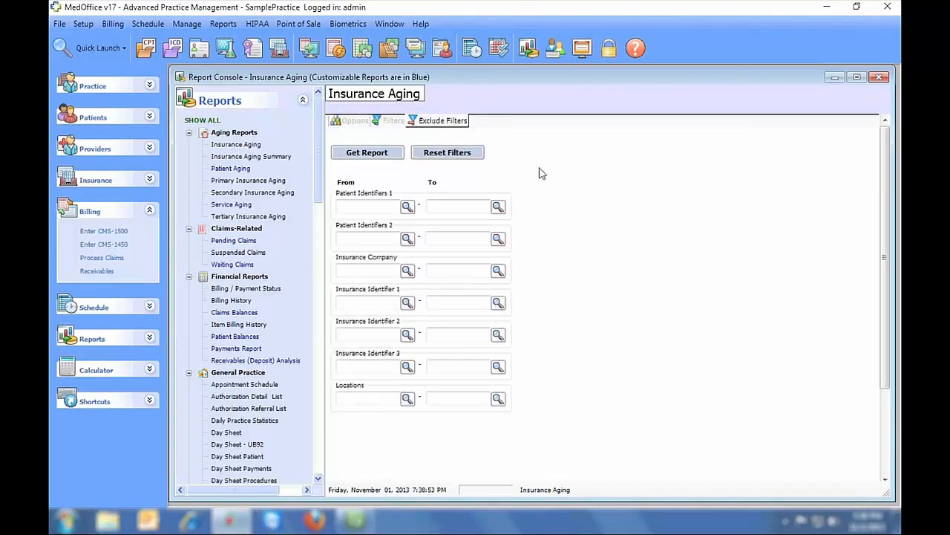
click(354, 121)
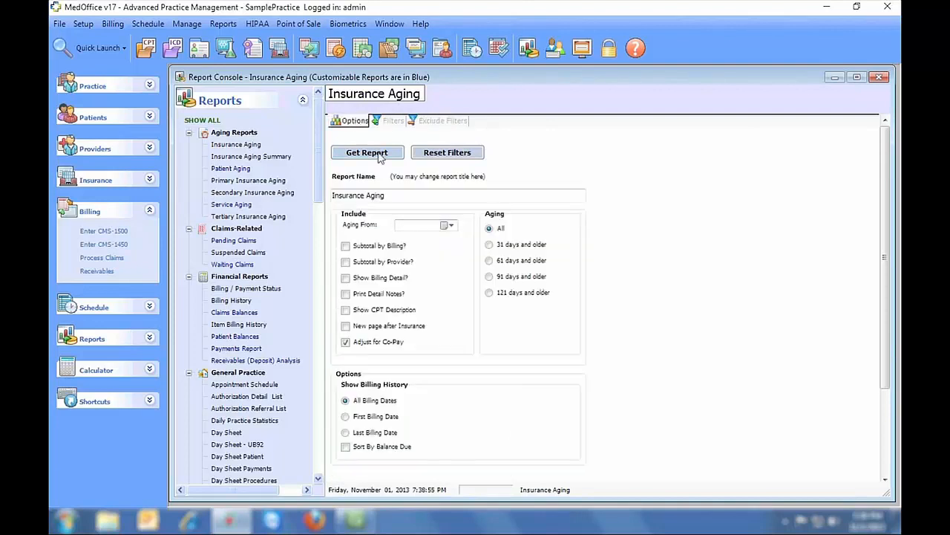
Generate the Insurance Aging report and print one copy of all its pages
click(380, 156)
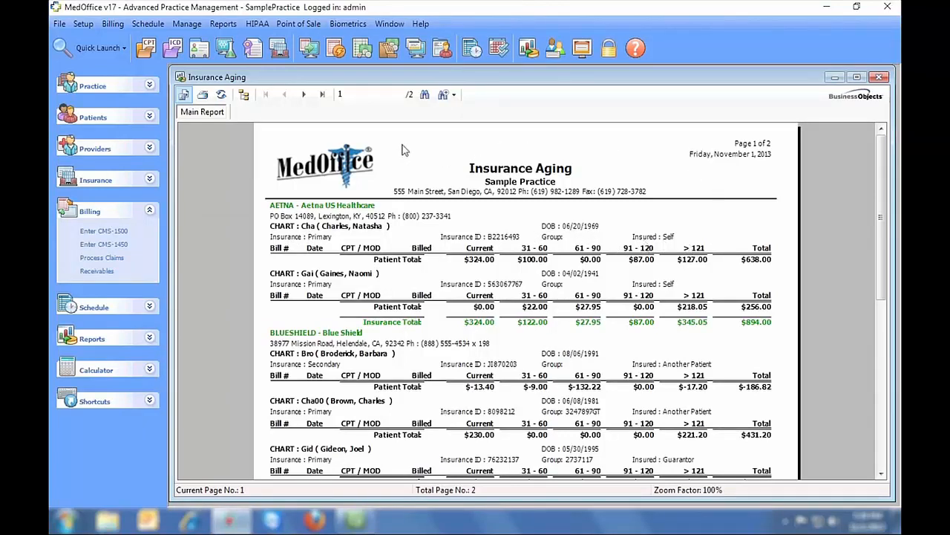
click(203, 96)
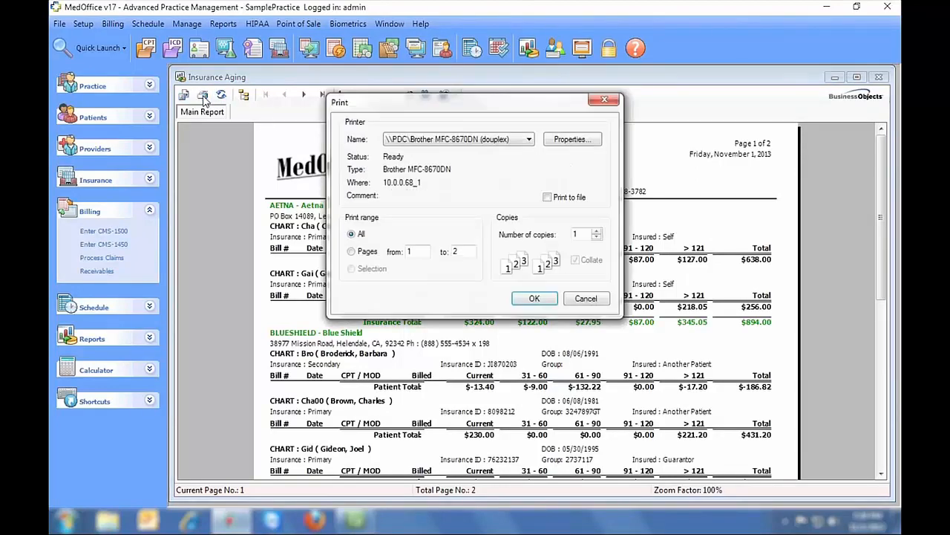
click(536, 297)
View the file formats available for exporting the Insurance Aging report, cancel the export, and close the report
click(185, 96)
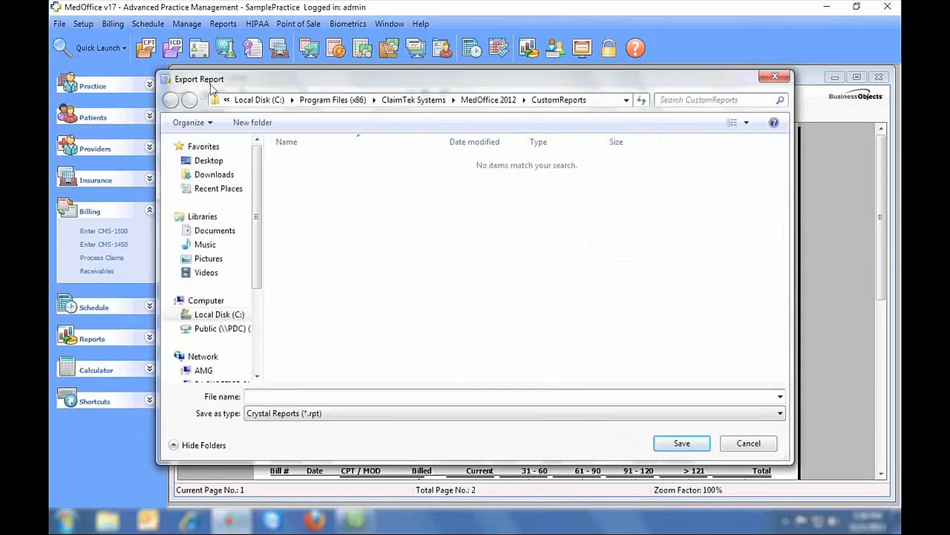
click(398, 415)
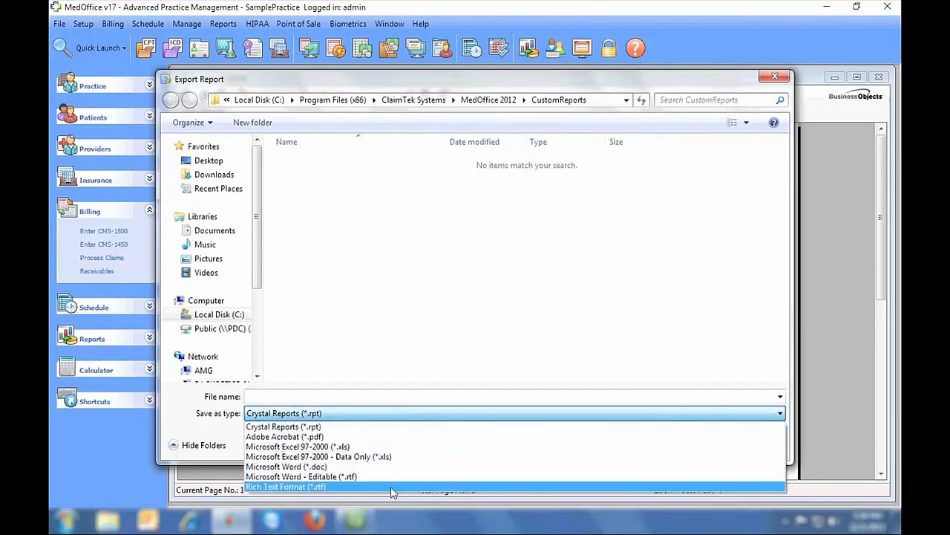
click(542, 249)
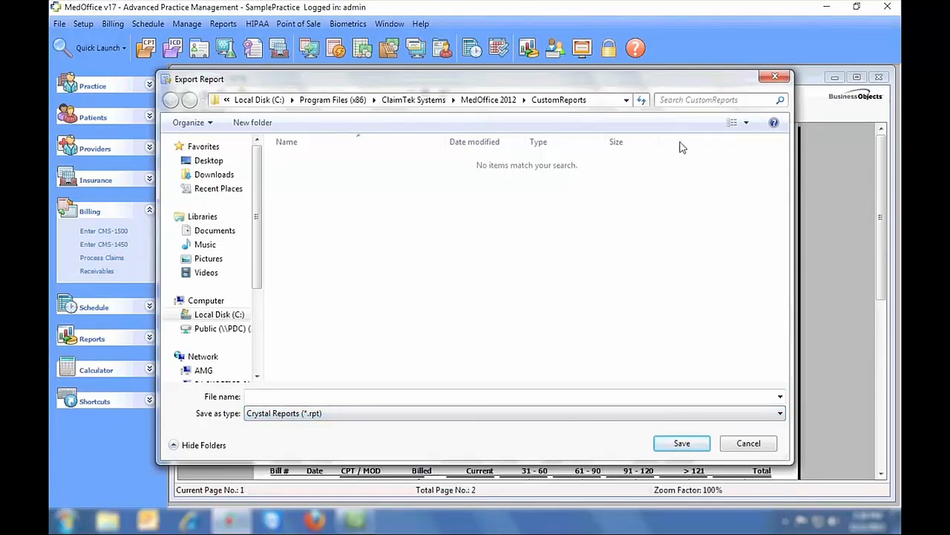
click(775, 79)
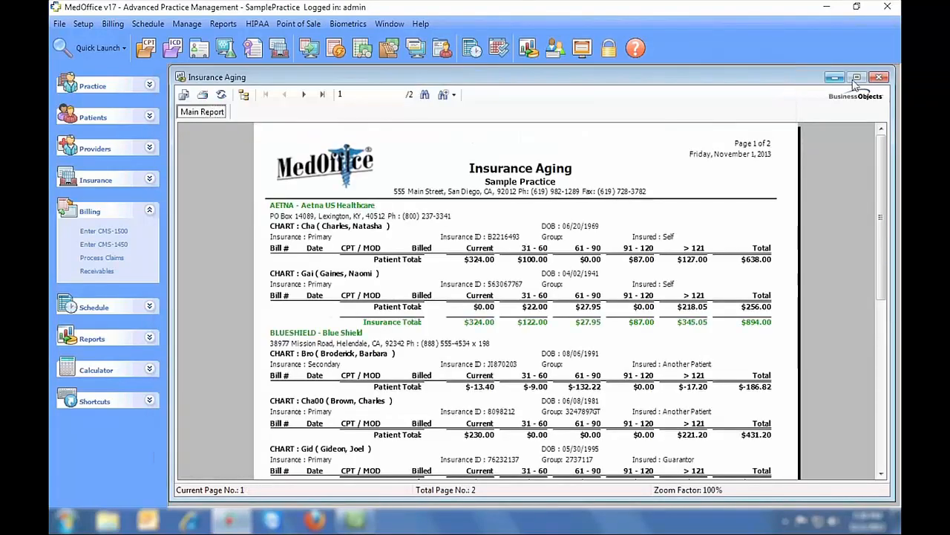
click(879, 79)
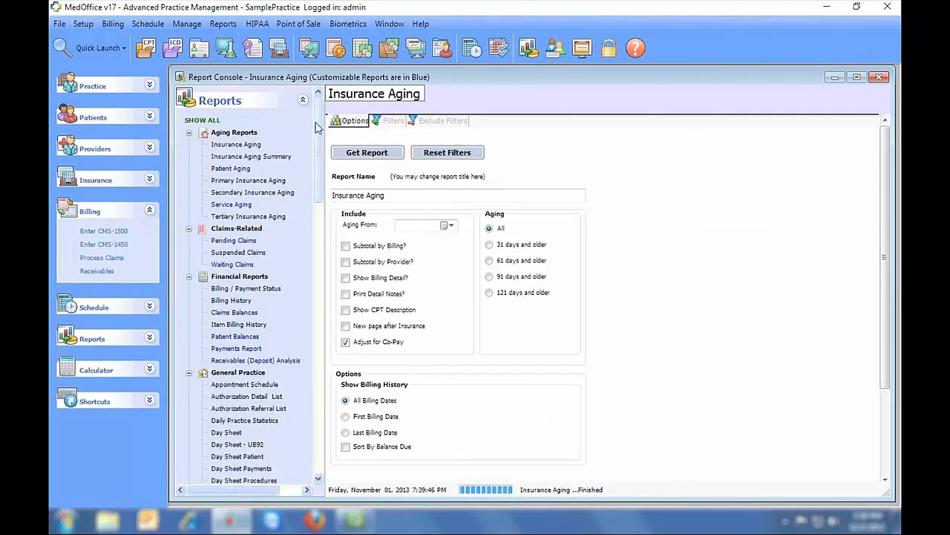
Generate the Daily Practice Statistics report from the General Practice group, view it down to the grand total, and close it
scroll(318, 137, down, 2)
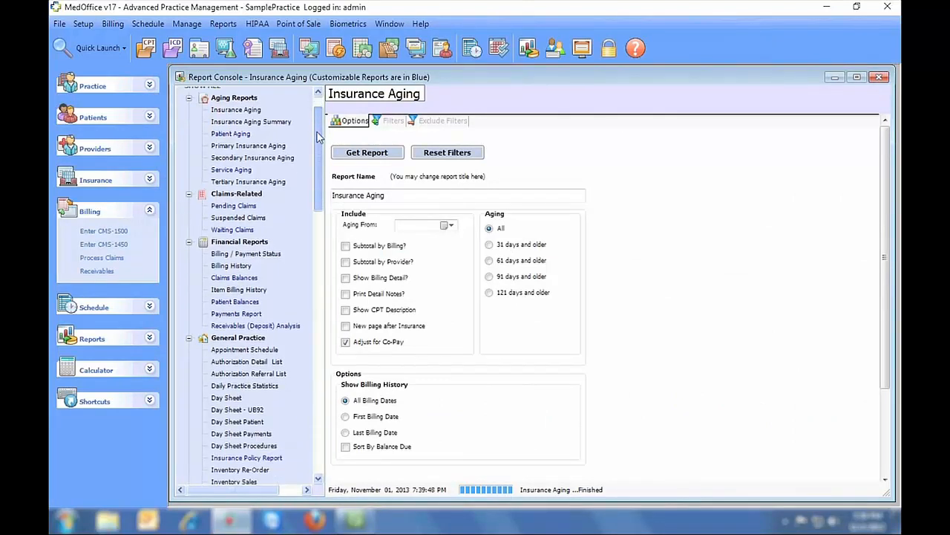
scroll(317, 138, down, 5)
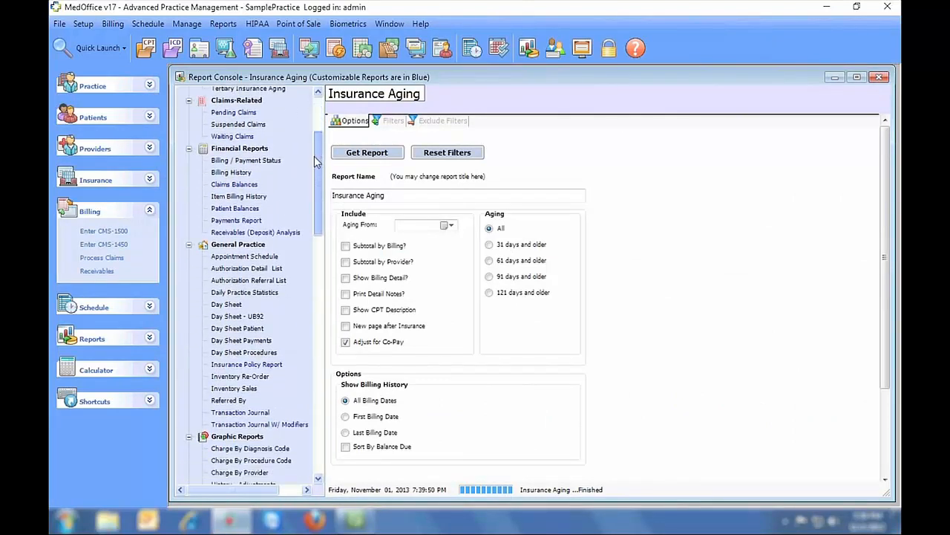
scroll(314, 171, down, 1)
scroll(314, 173, down, 5)
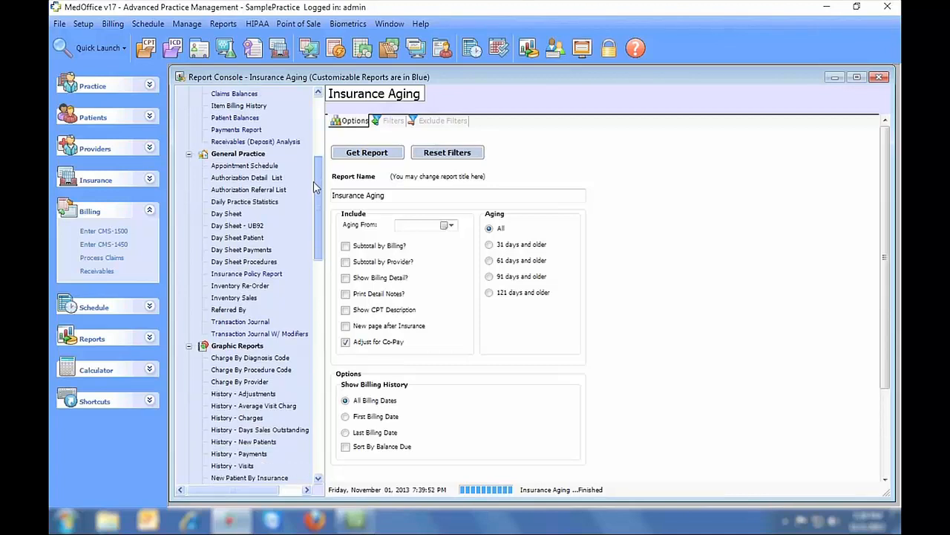
click(245, 141)
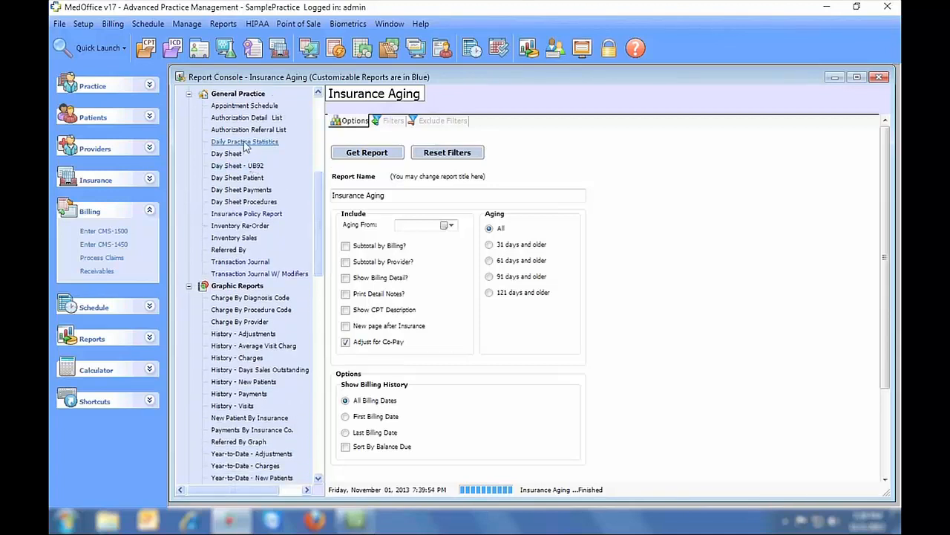
click(365, 152)
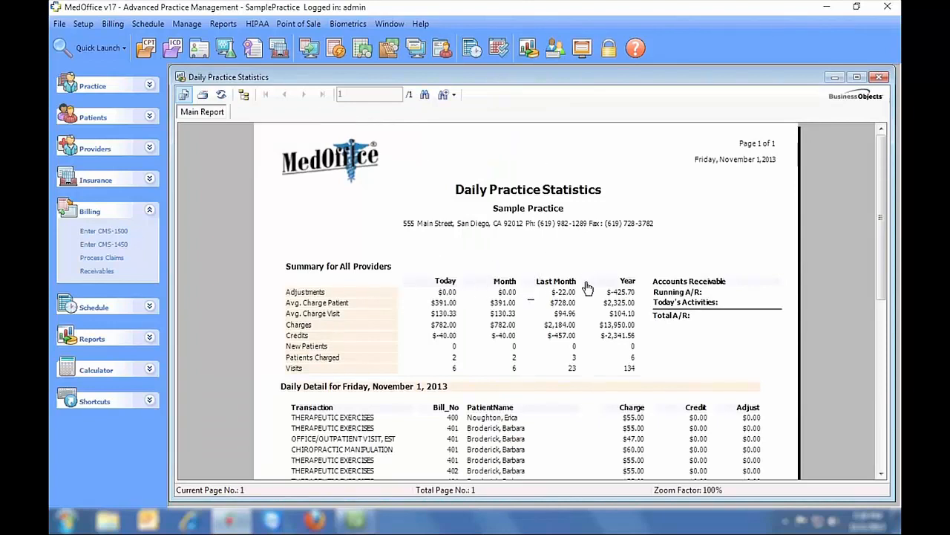
drag(876, 186, 876, 351)
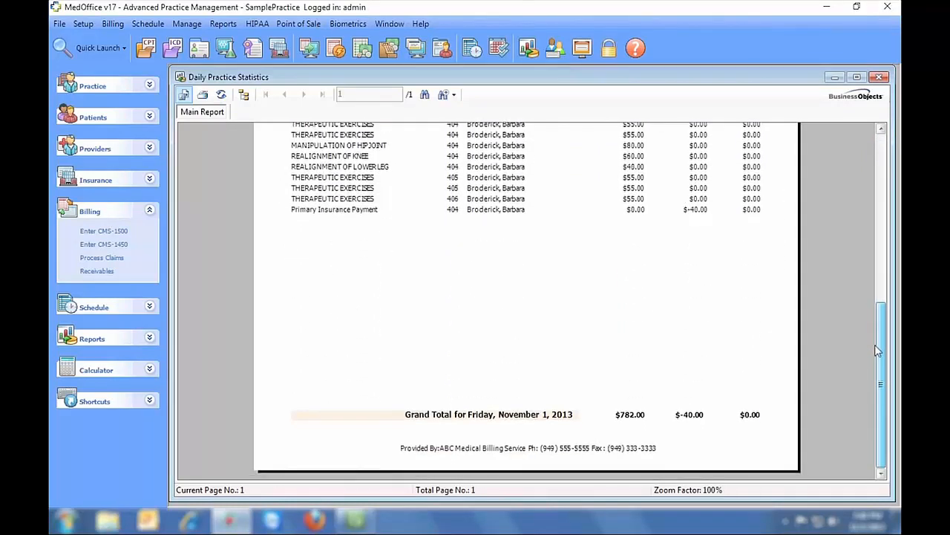
click(878, 77)
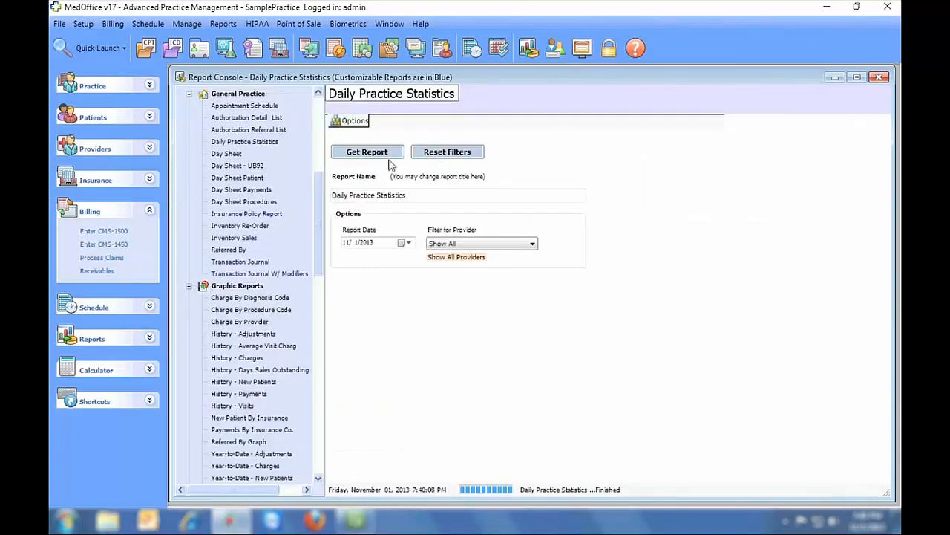
Check the Charge By Provider report's filters, generate its bar graph, view the chart, and close it
drag(318, 187, 313, 232)
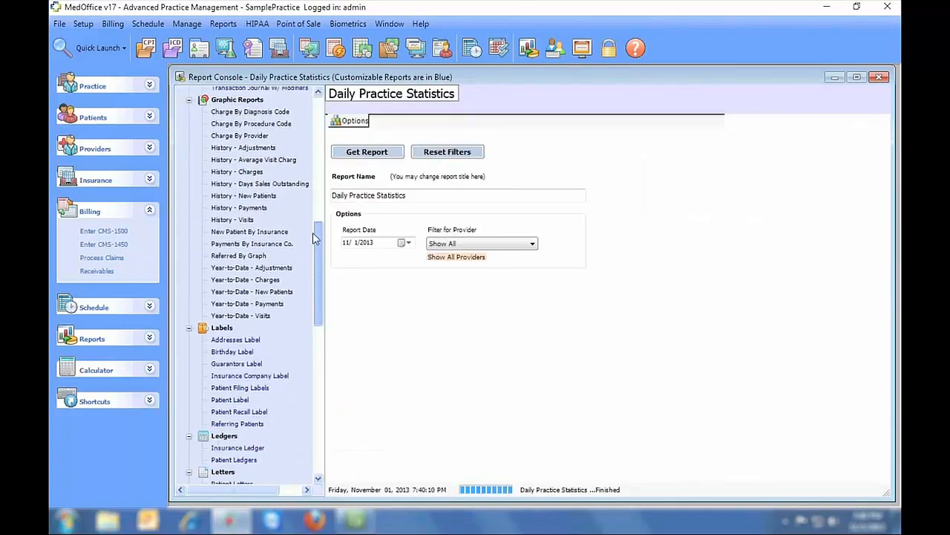
click(242, 138)
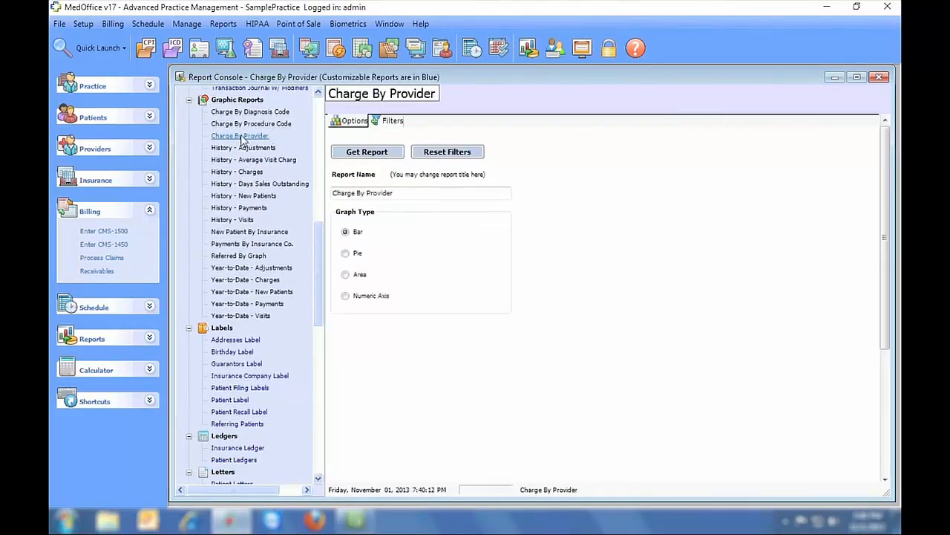
click(393, 123)
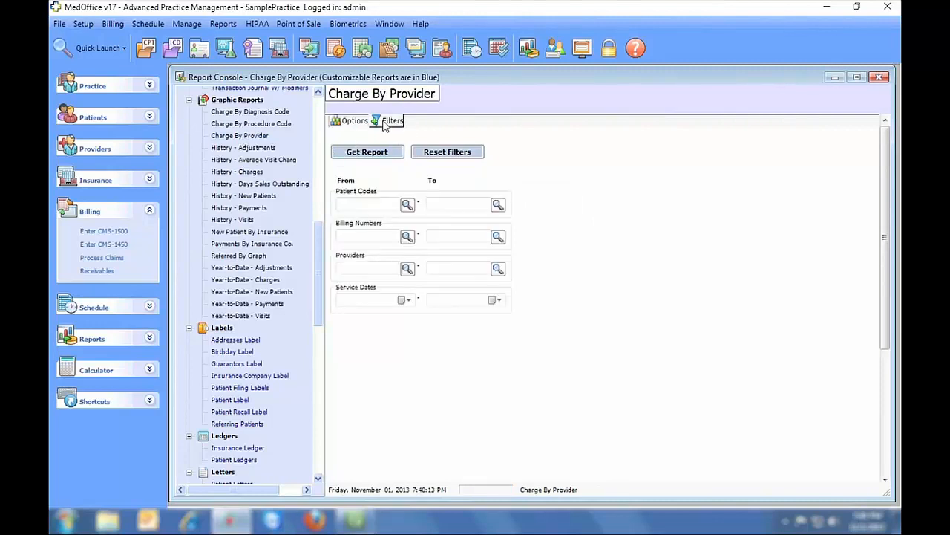
click(353, 122)
click(368, 152)
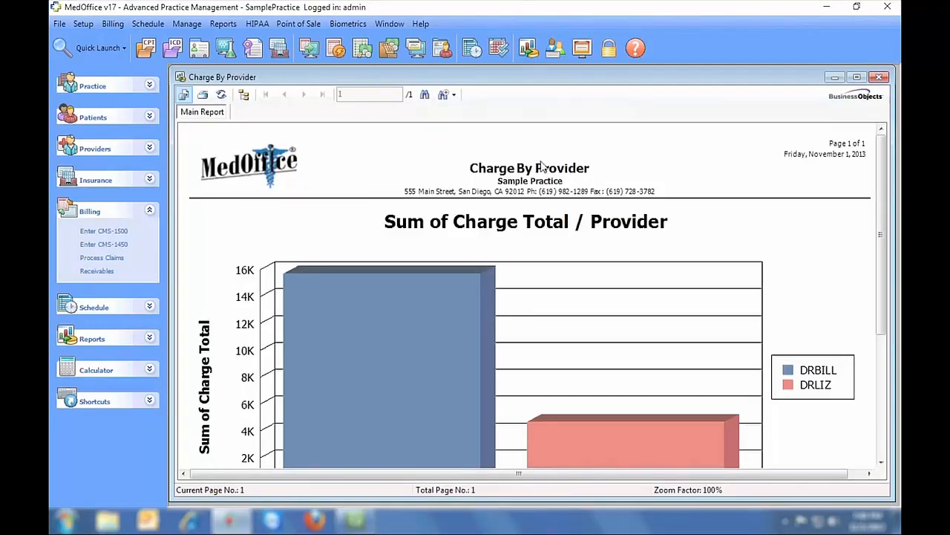
drag(882, 145, 882, 173)
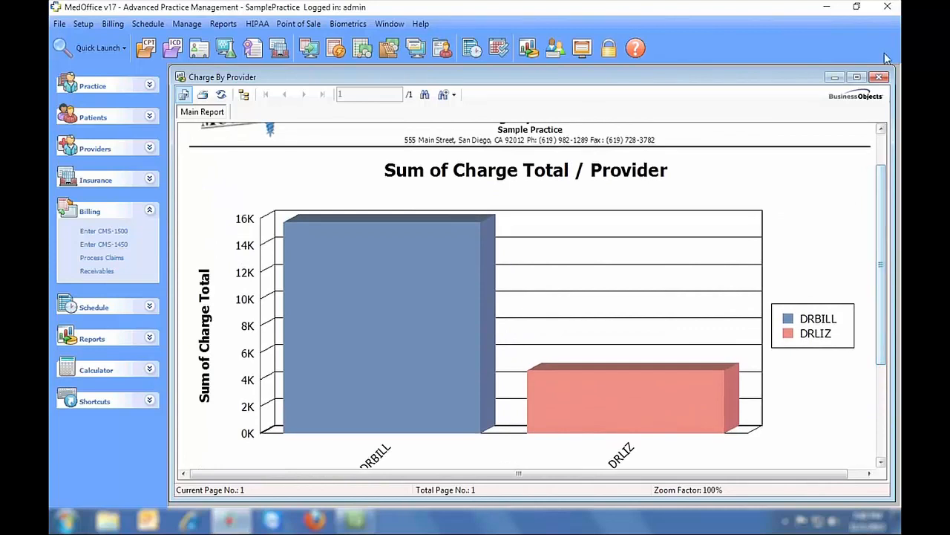
click(879, 78)
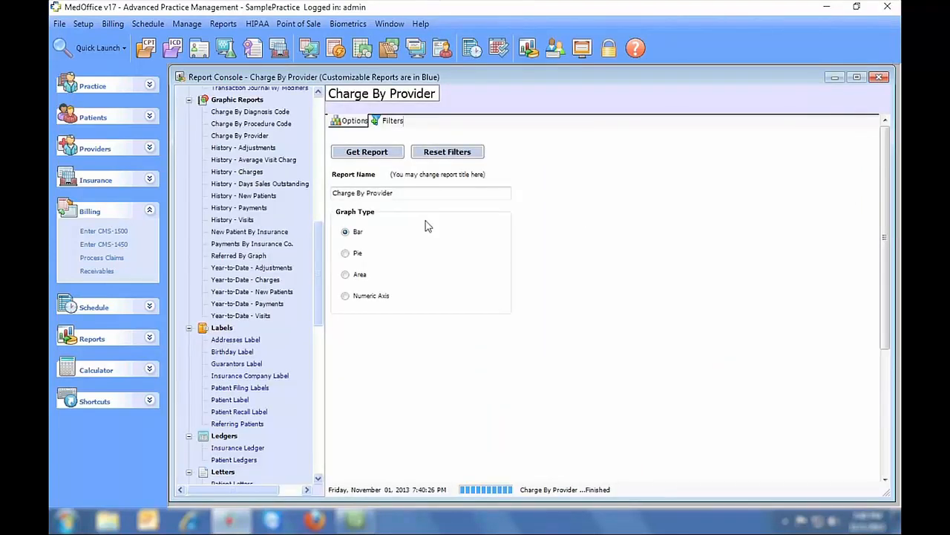
Check the Charge By Procedure Code report's filters, generate its bar graph, view the chart, and close it
click(270, 125)
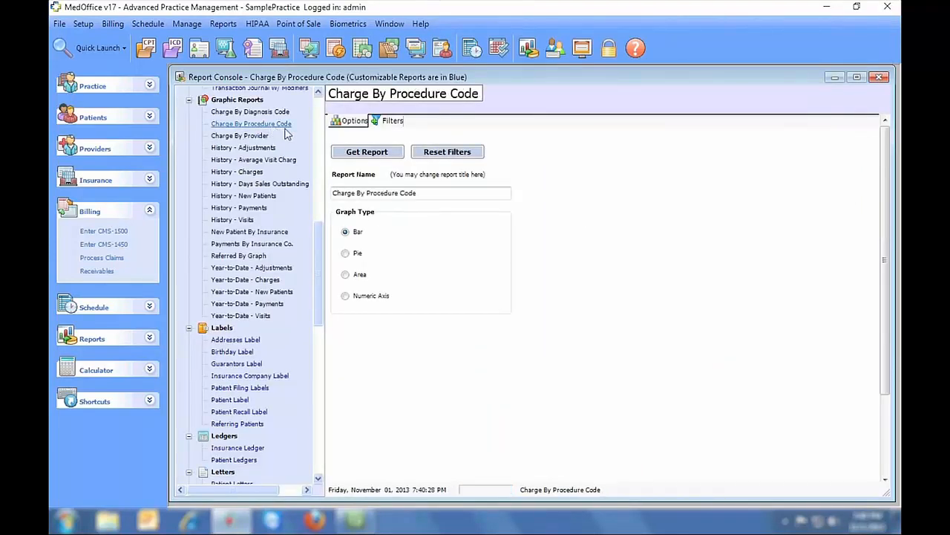
click(391, 121)
click(354, 123)
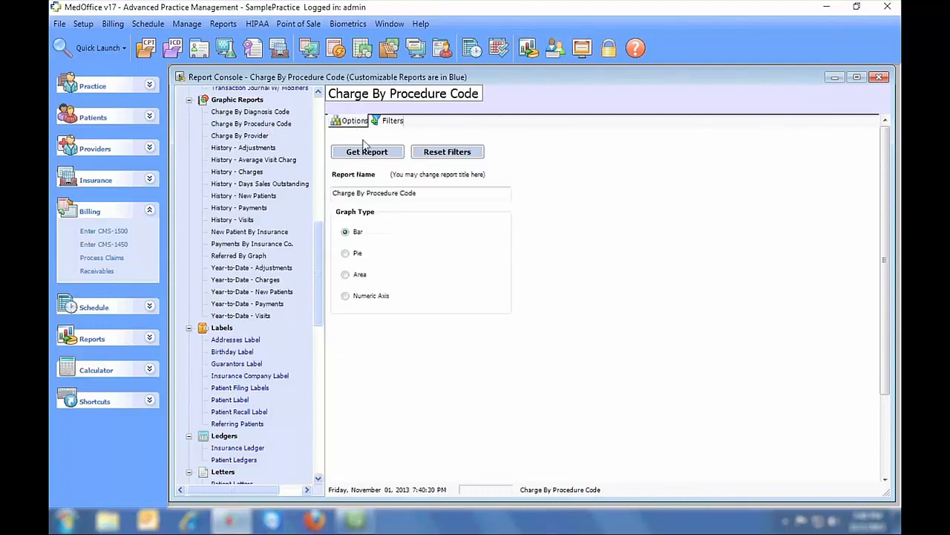
click(366, 153)
mouse_move(881, 147)
mouse_down()
mouse_move(884, 266)
mouse_move(886, 159)
mouse_up()
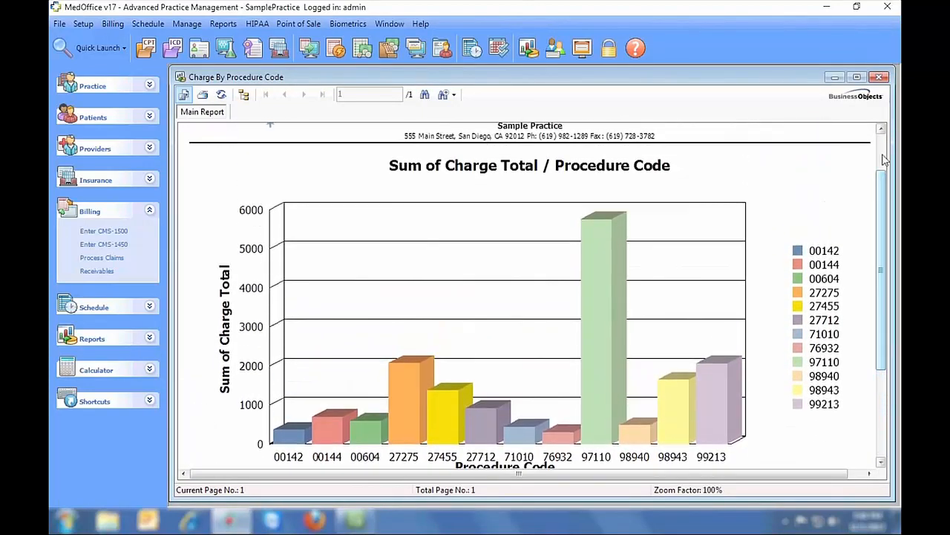
click(879, 77)
Generate the Referred By Graph report as a bar graph, view it, and close it
click(242, 257)
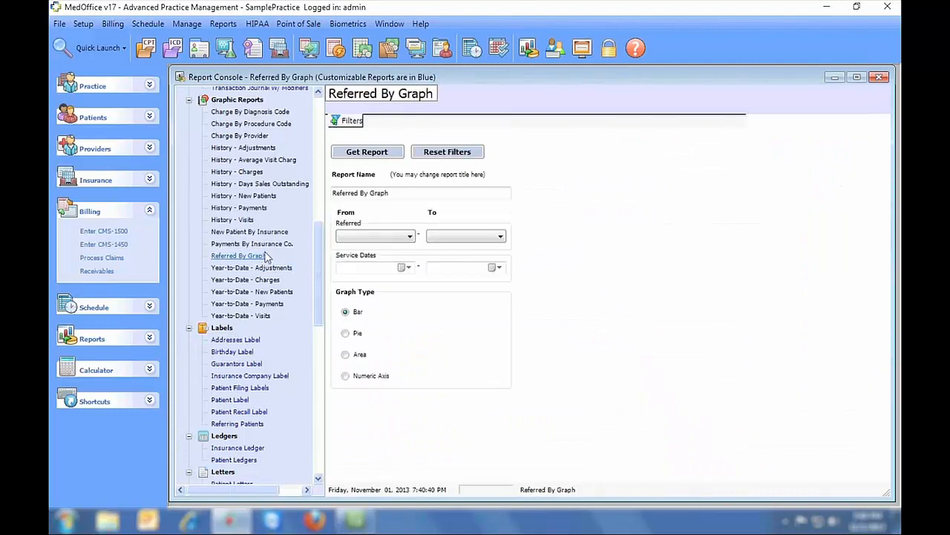
click(381, 153)
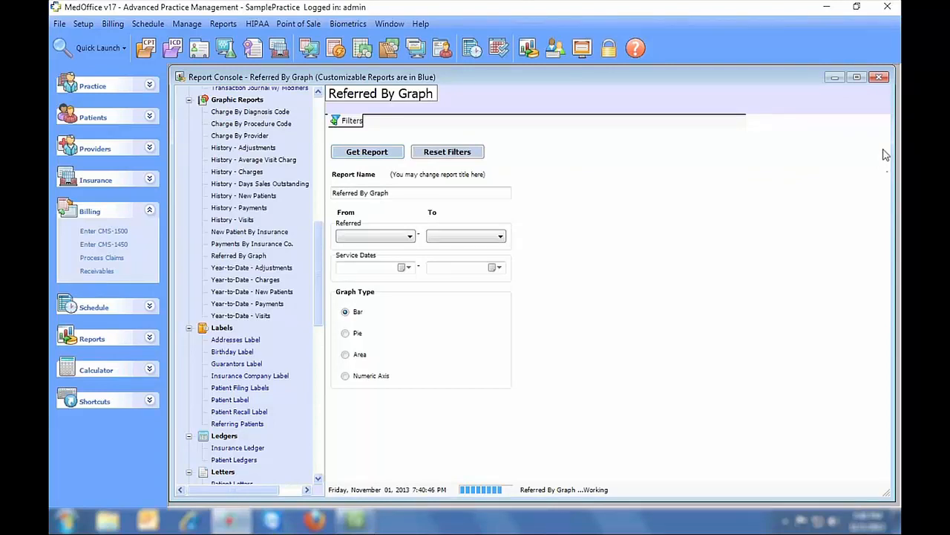
drag(883, 154, 874, 236)
click(879, 78)
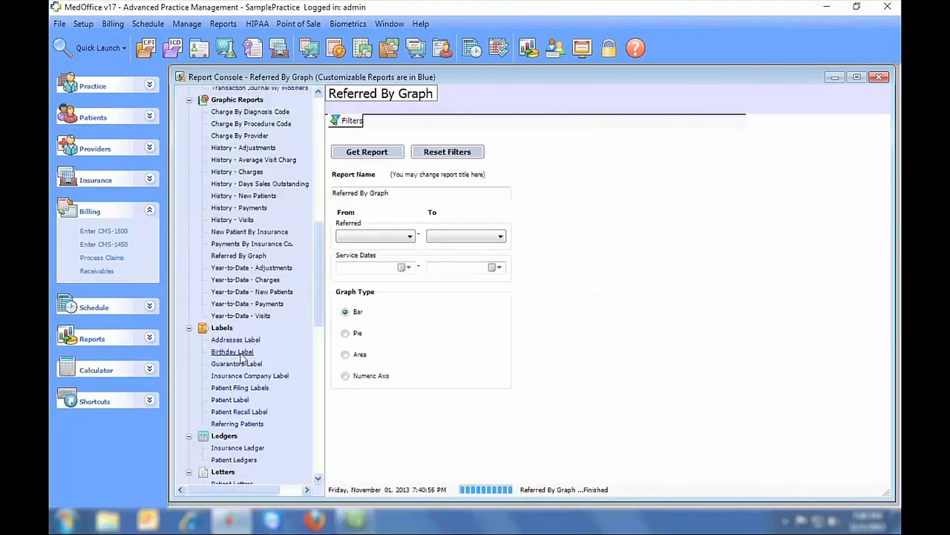
Generate the Patient Label report for active patients sorted by patient code, view the labels, and close it
click(231, 401)
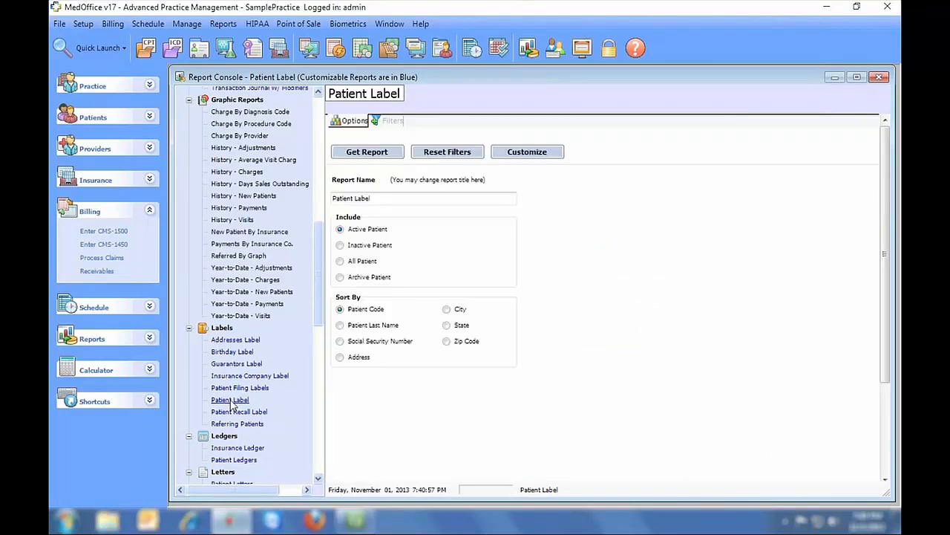
click(378, 154)
drag(882, 184, 881, 152)
click(879, 78)
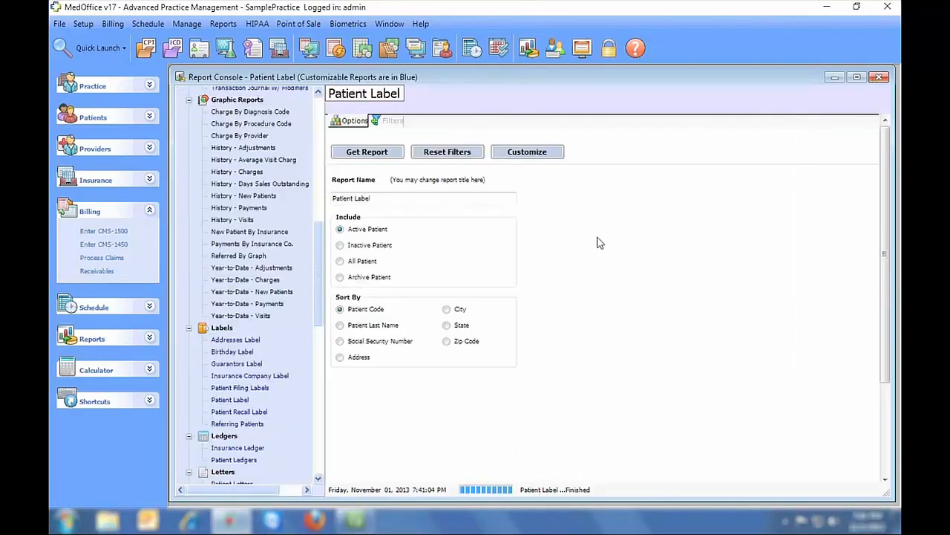
Open the Patient Letters report and review its filters from Patient Codes through Diagnosis Codes
drag(317, 250, 320, 313)
click(235, 309)
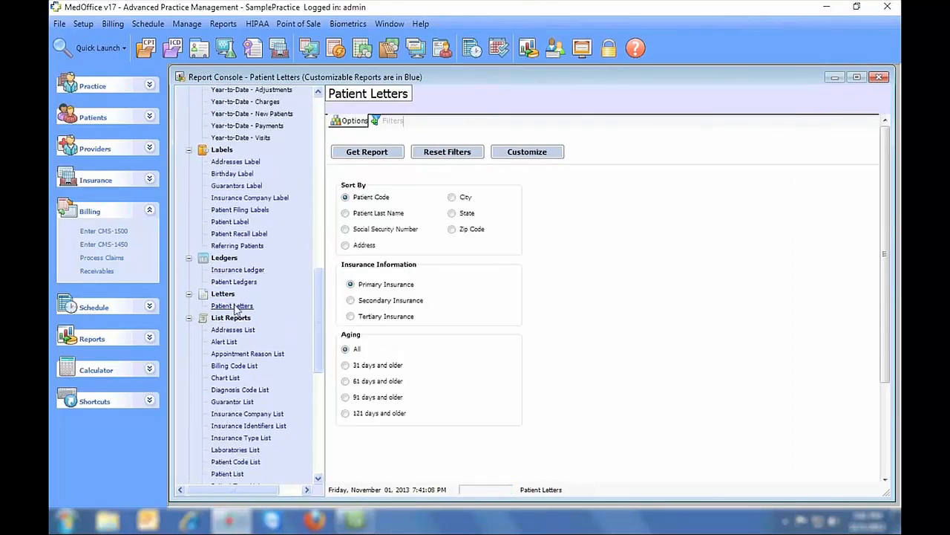
click(392, 121)
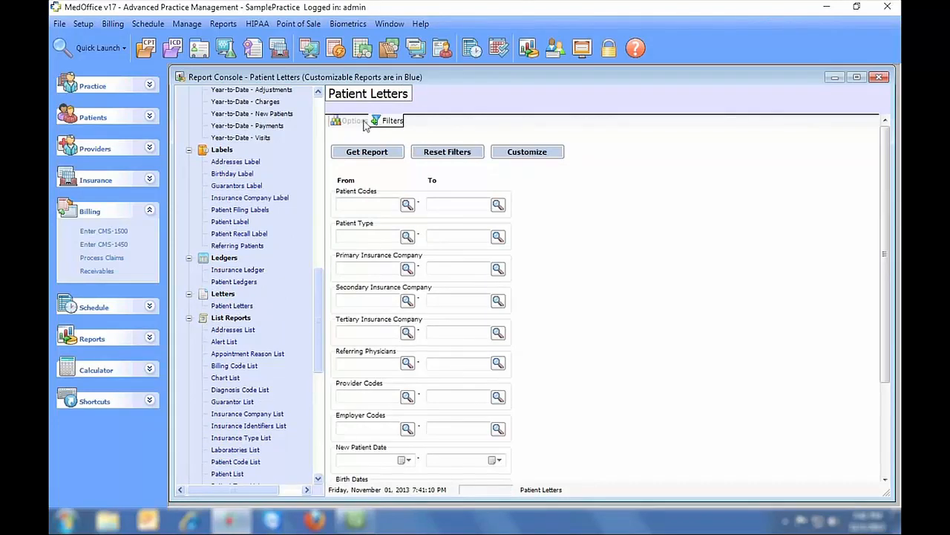
drag(883, 139, 882, 255)
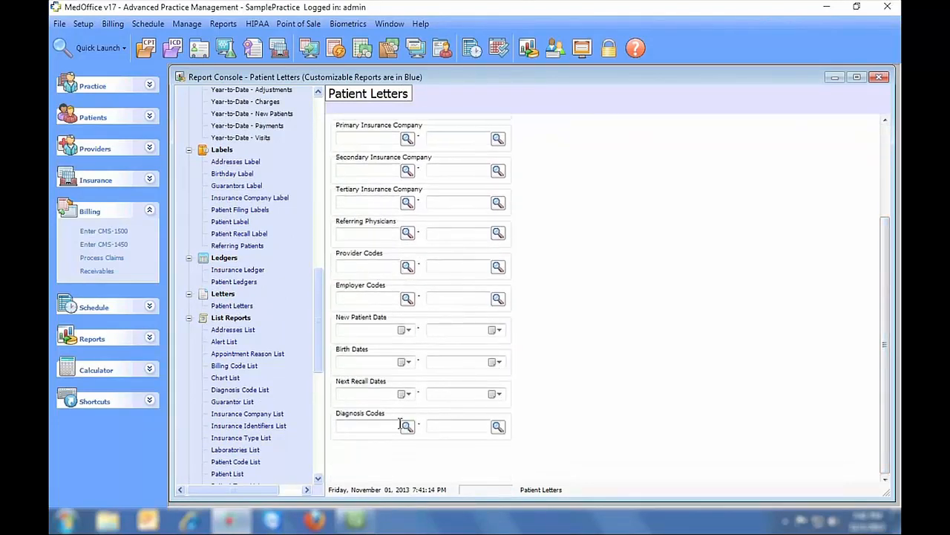
Generate the Patient Letters report with Collection Letter 1.rpx, view the letters through page 4, and close the preview
drag(884, 298, 873, 141)
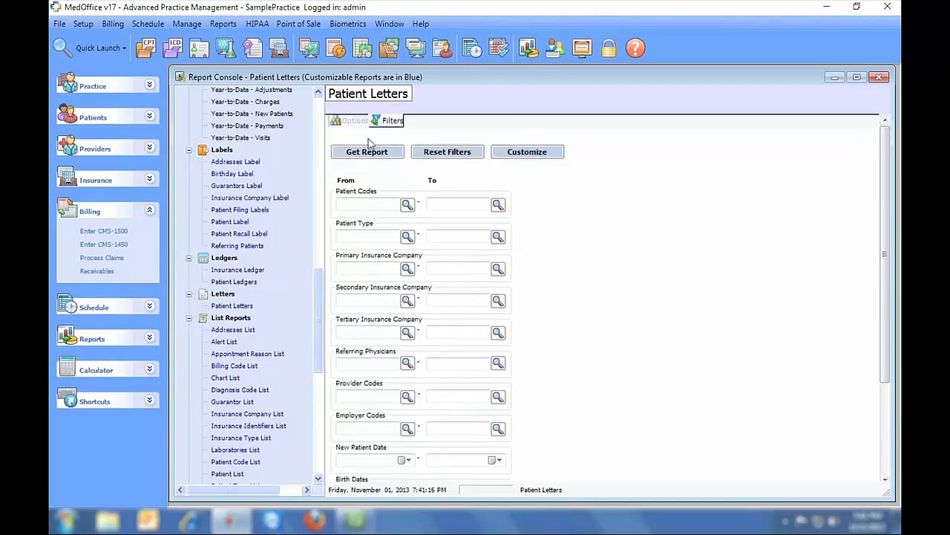
click(357, 157)
double_click(334, 161)
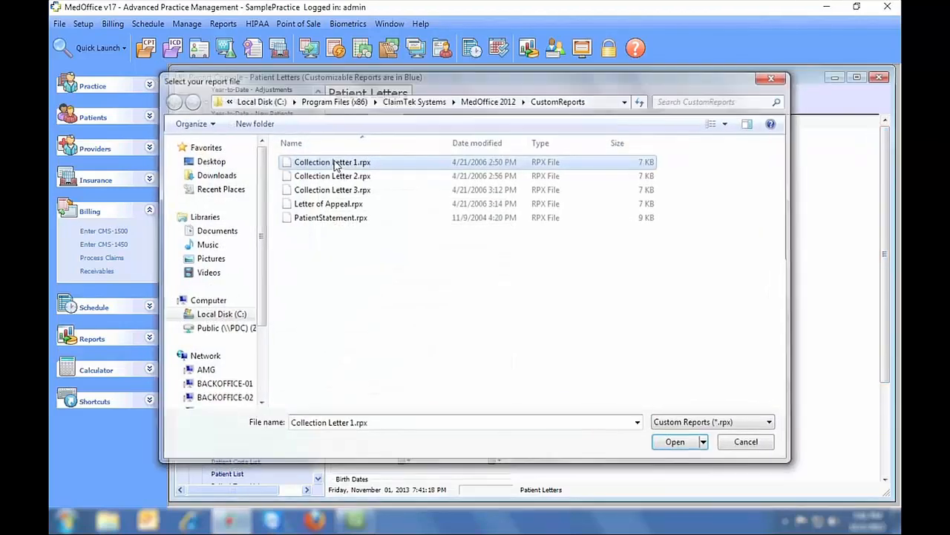
drag(886, 157, 887, 226)
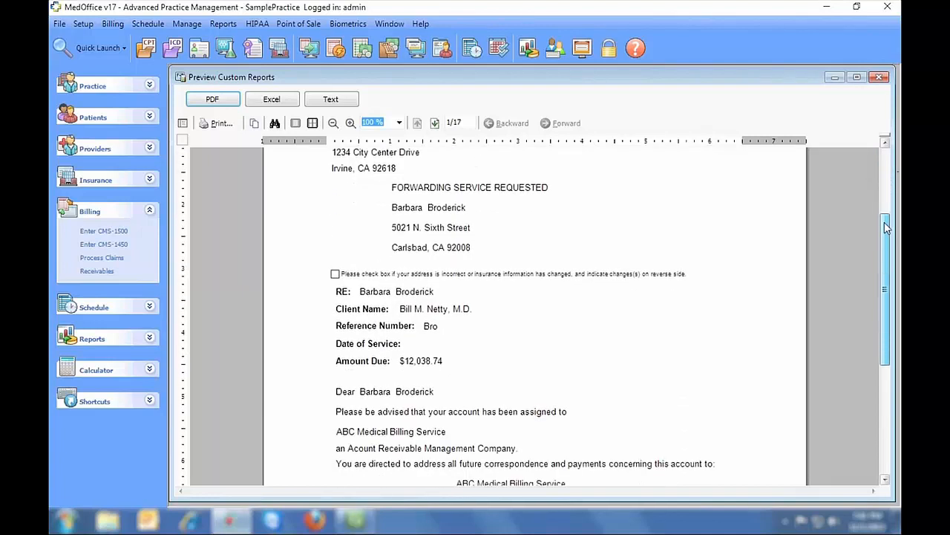
click(435, 123)
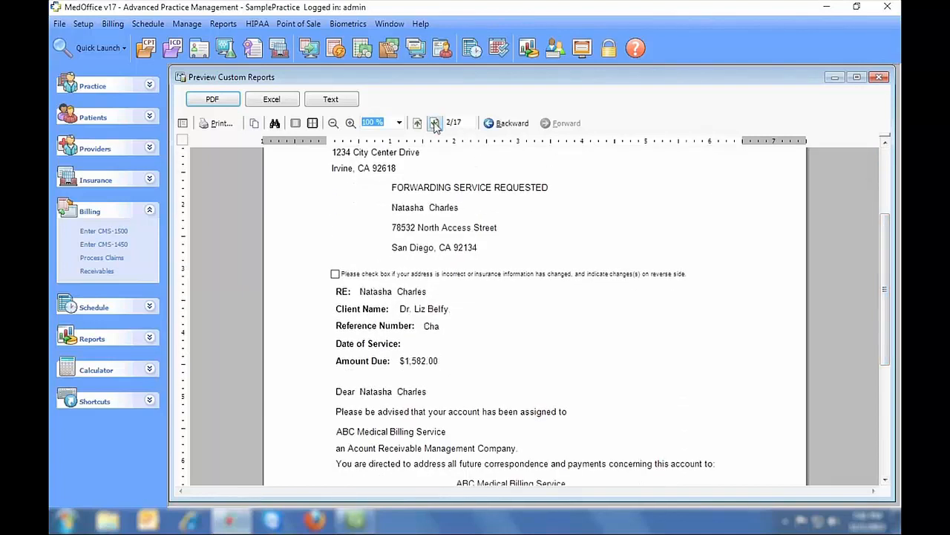
click(435, 123)
click(435, 123)
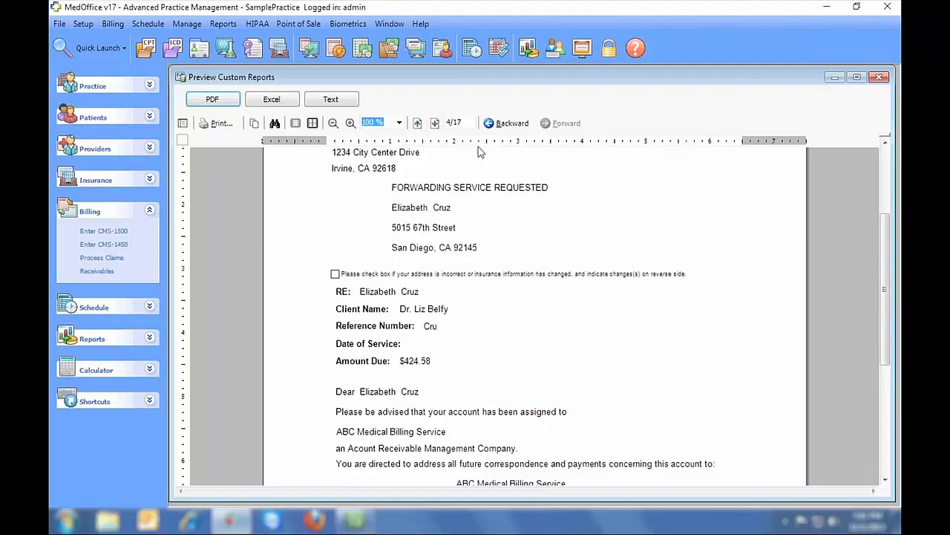
click(878, 77)
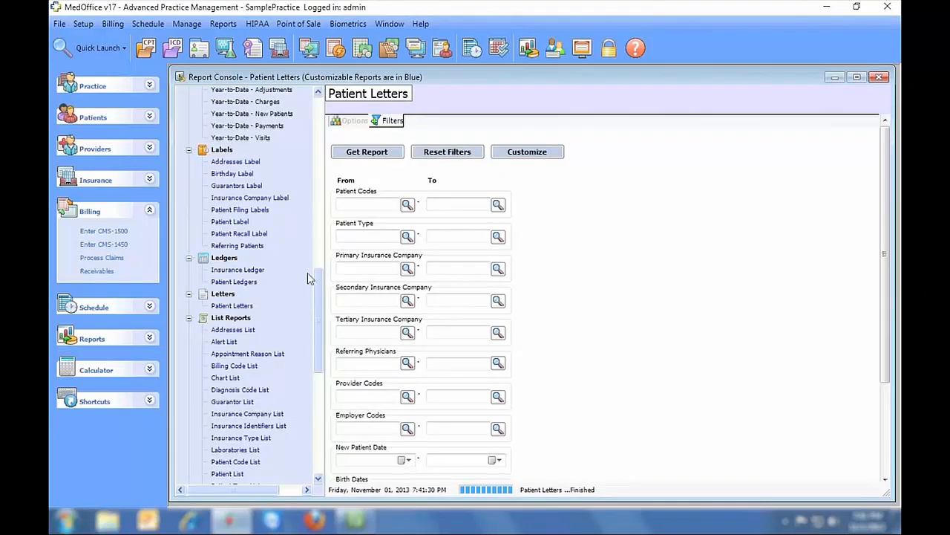
Review the remaining report categories from List Reports through Summaries and close the Report Console
drag(317, 308, 319, 422)
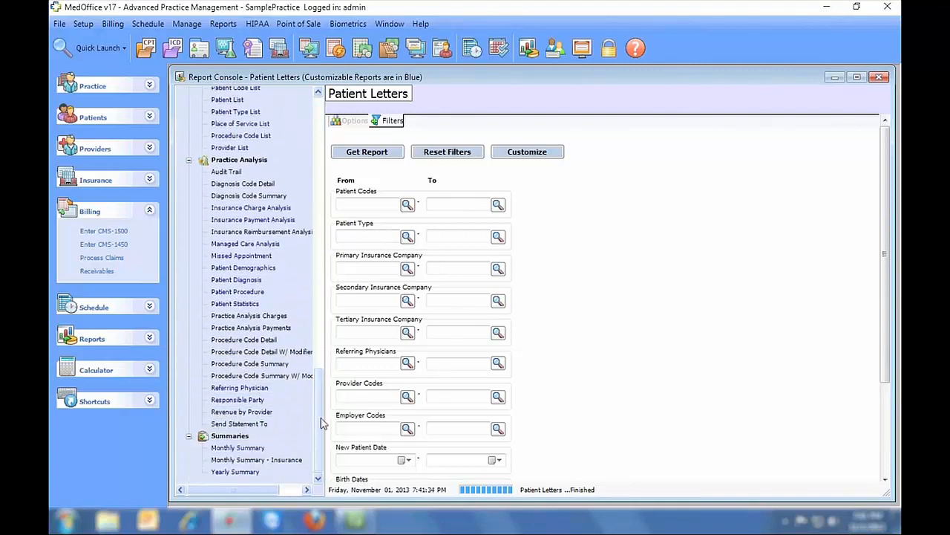
click(880, 76)
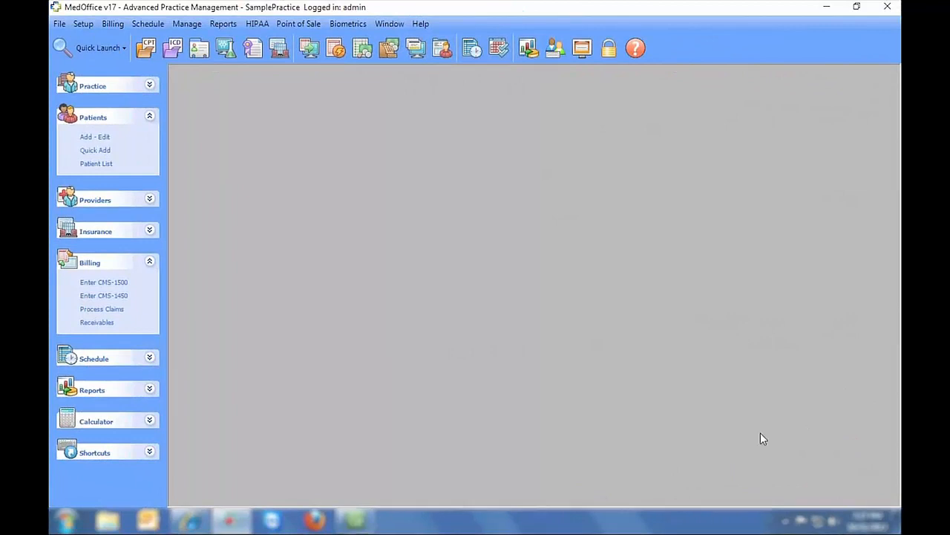
Open the first patient's record in Patient Setup, review its sections from Employer/Hold Info through Misc, and return to General Info
click(96, 137)
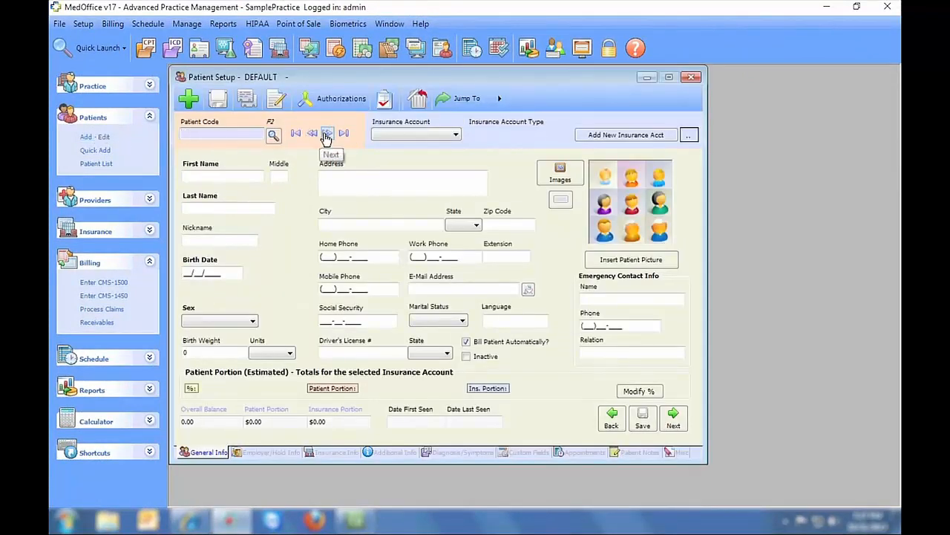
click(327, 134)
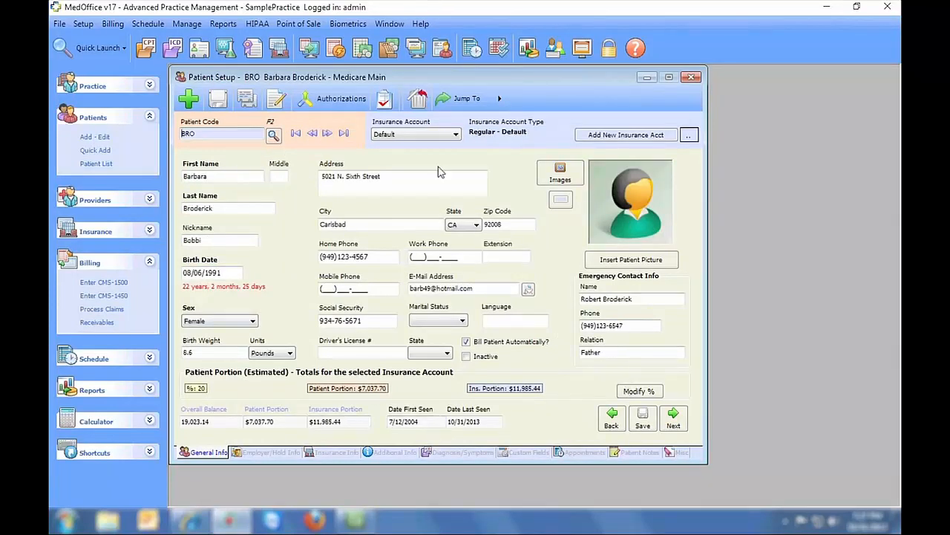
click(271, 452)
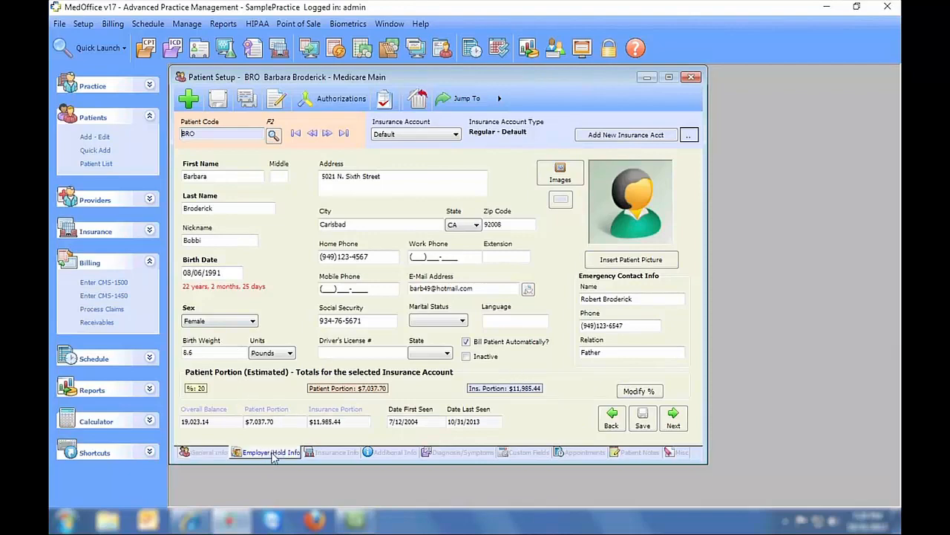
click(330, 452)
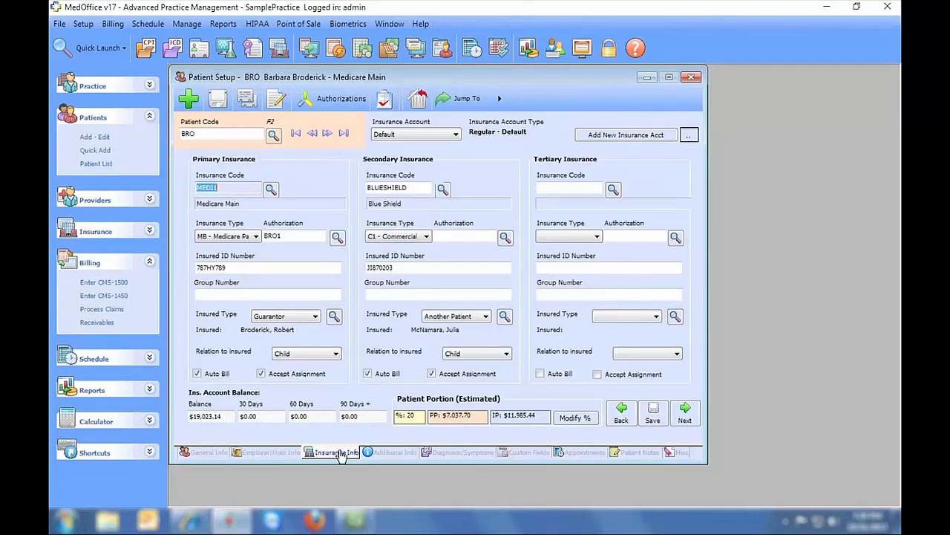
click(372, 453)
click(445, 452)
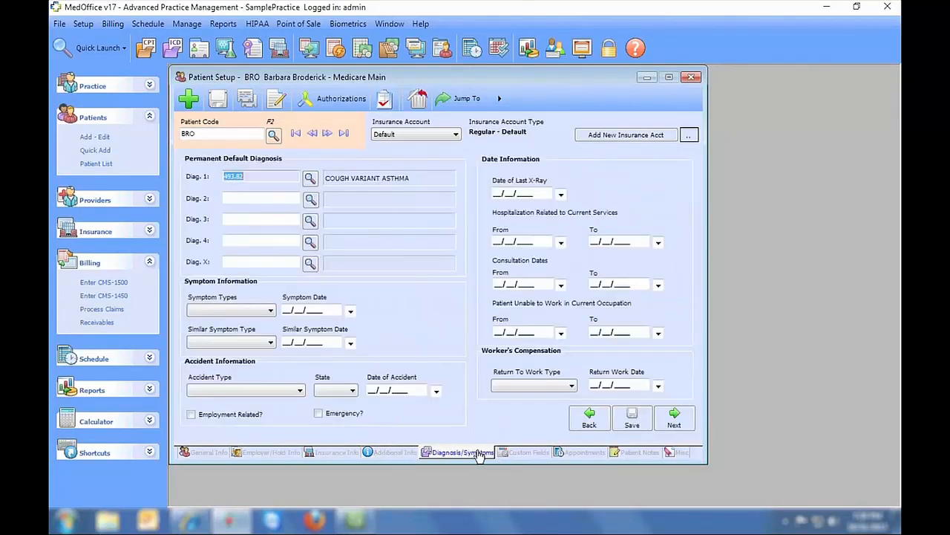
click(524, 454)
click(573, 453)
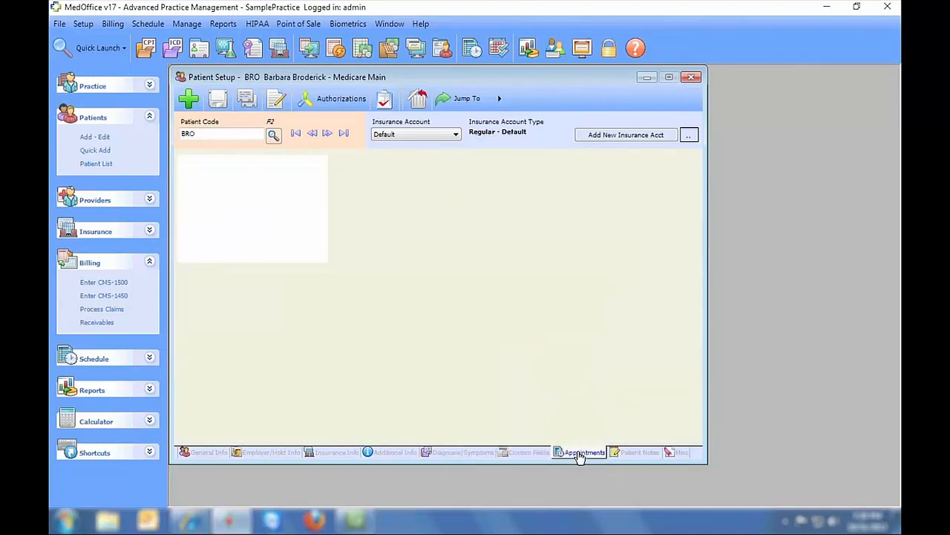
click(624, 453)
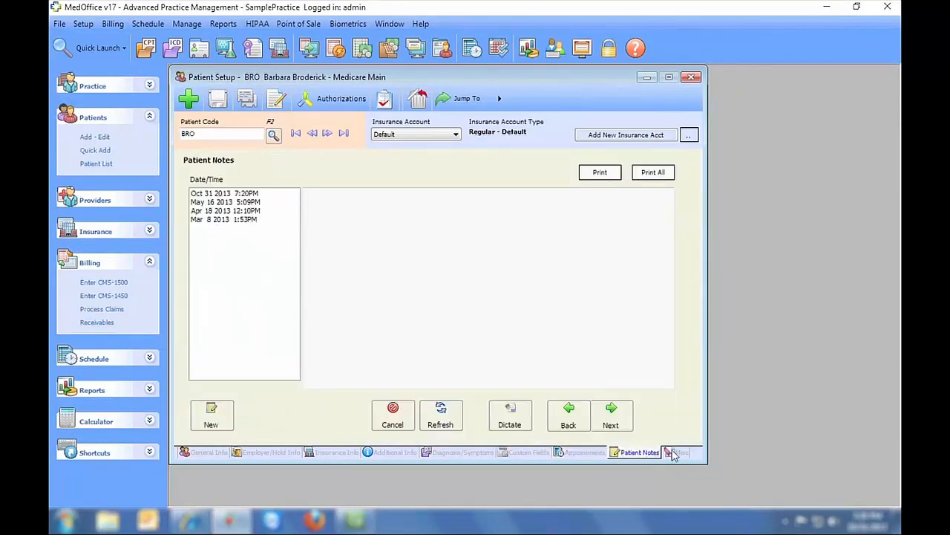
click(674, 453)
click(208, 452)
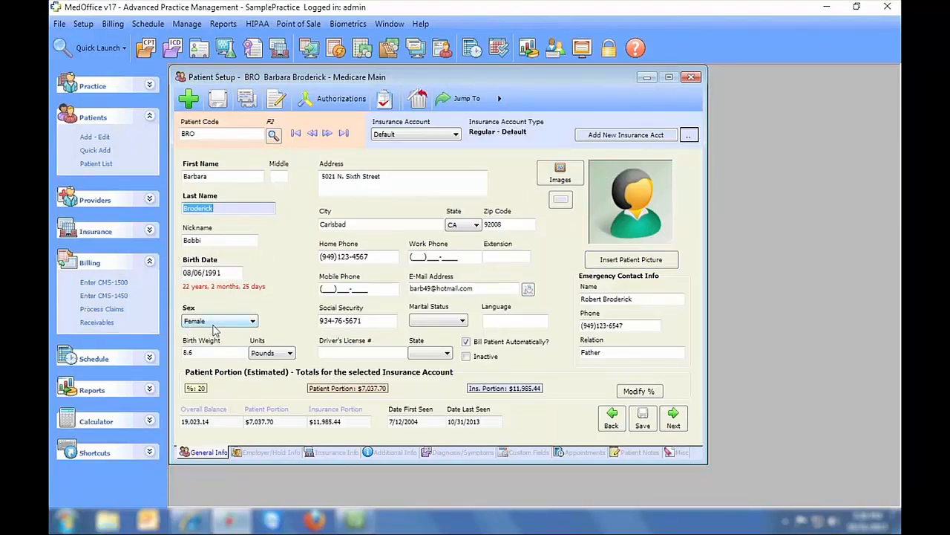
Go to the last patient record and step backward through the records to the divorced patient insured with Blue Shield
click(343, 133)
click(313, 134)
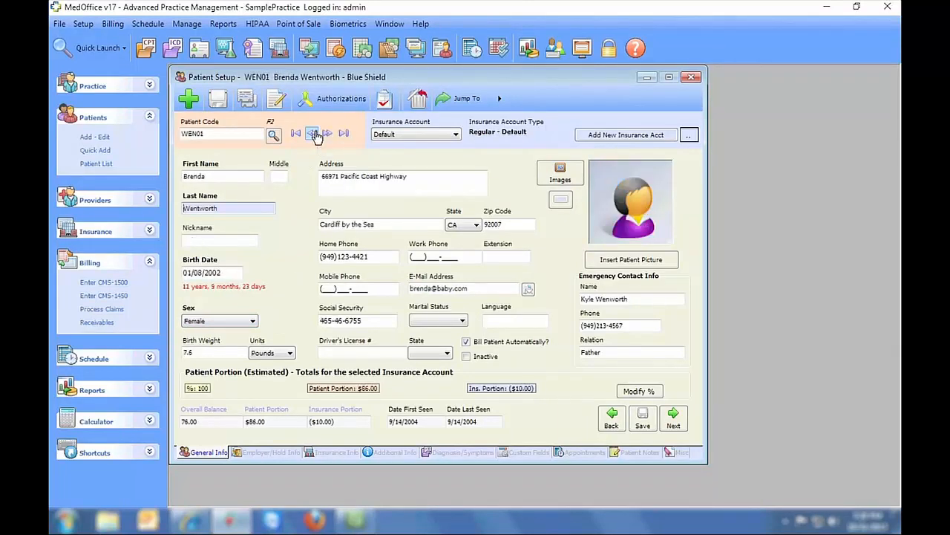
click(314, 134)
click(313, 133)
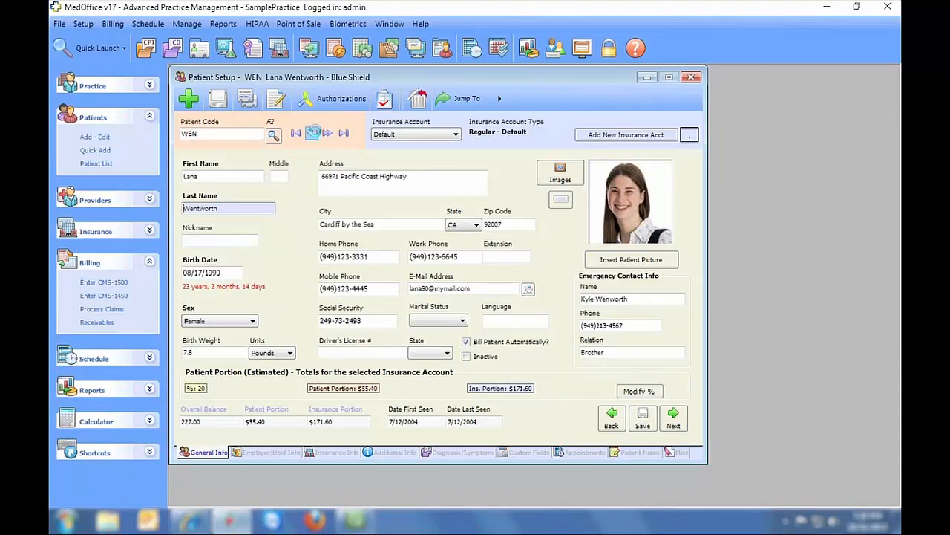
click(314, 134)
click(313, 134)
click(314, 133)
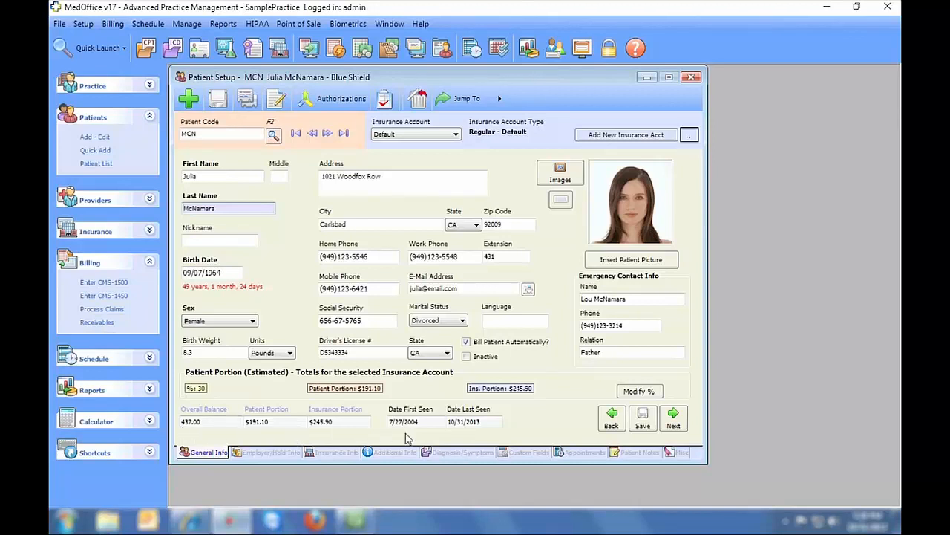
Generate a 01-Basic (no aging) quick statement for the current patient, view it, and close the statement preview
click(479, 101)
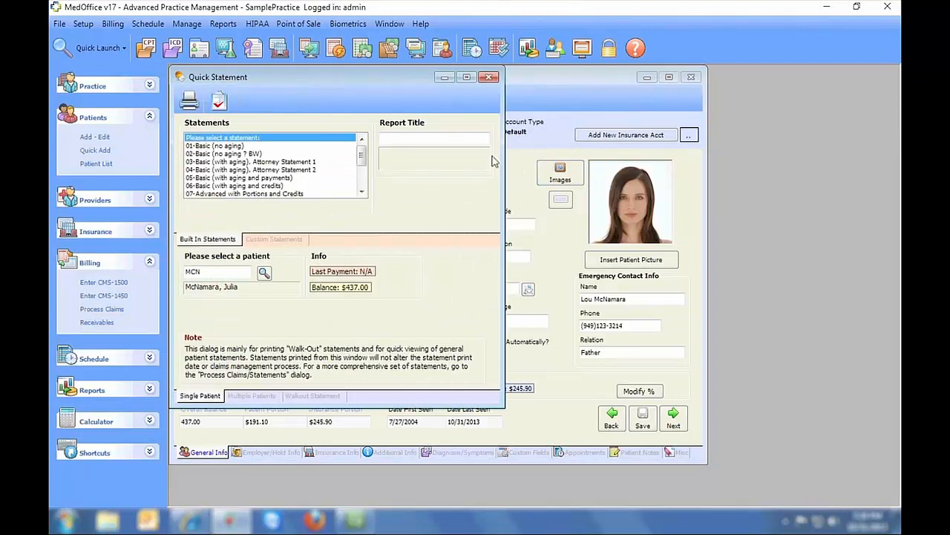
click(214, 148)
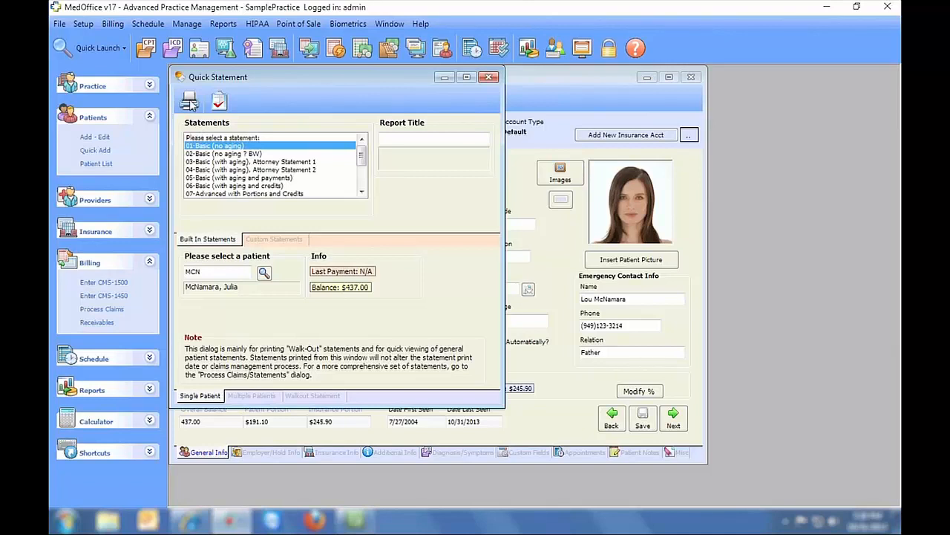
click(190, 102)
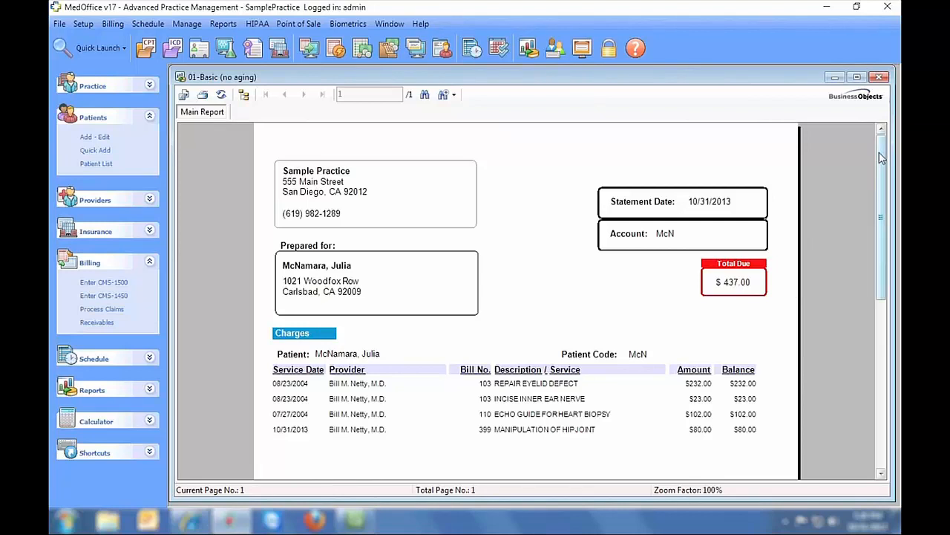
mouse_move(881, 156)
mouse_down()
mouse_move(869, 329)
mouse_move(879, 232)
mouse_move(870, 147)
mouse_up()
click(879, 76)
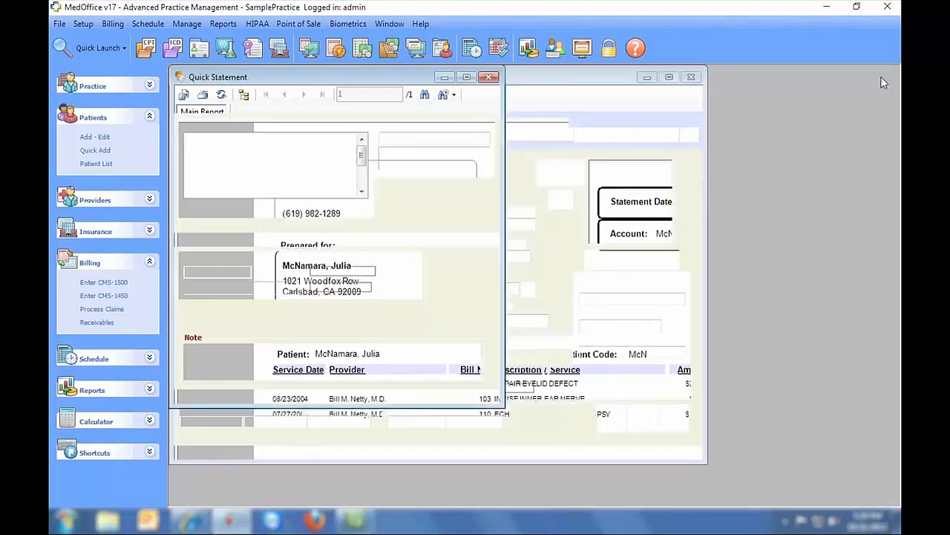
Generate the 14-Comprehensive with Credit Card stub statement, view it down to the aging summary, and close it along with Quick Statement
drag(361, 152, 361, 175)
double_click(265, 193)
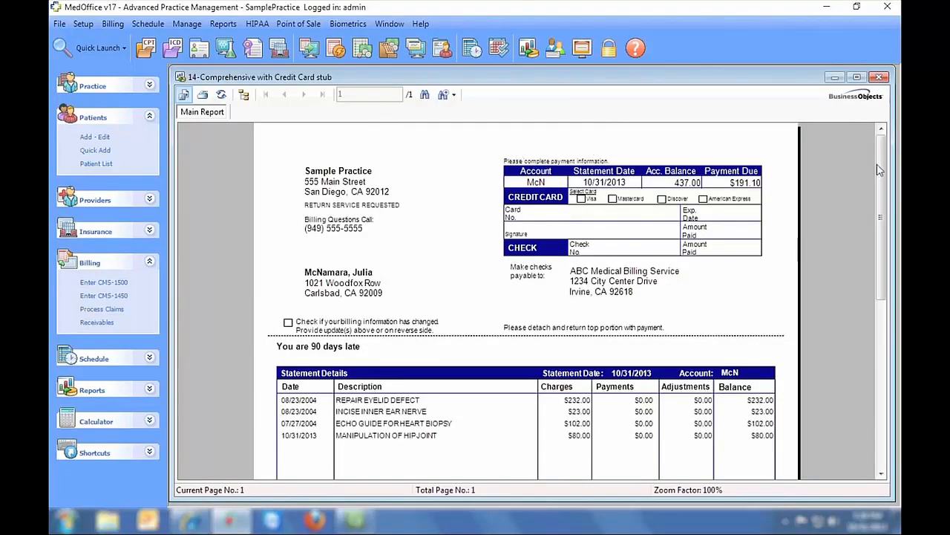
scroll(879, 169, down, 10)
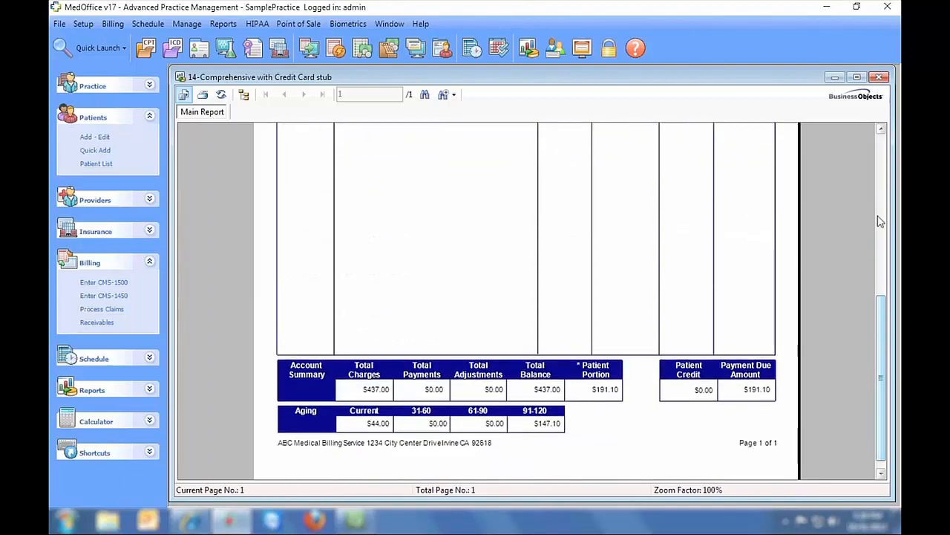
click(878, 78)
click(488, 79)
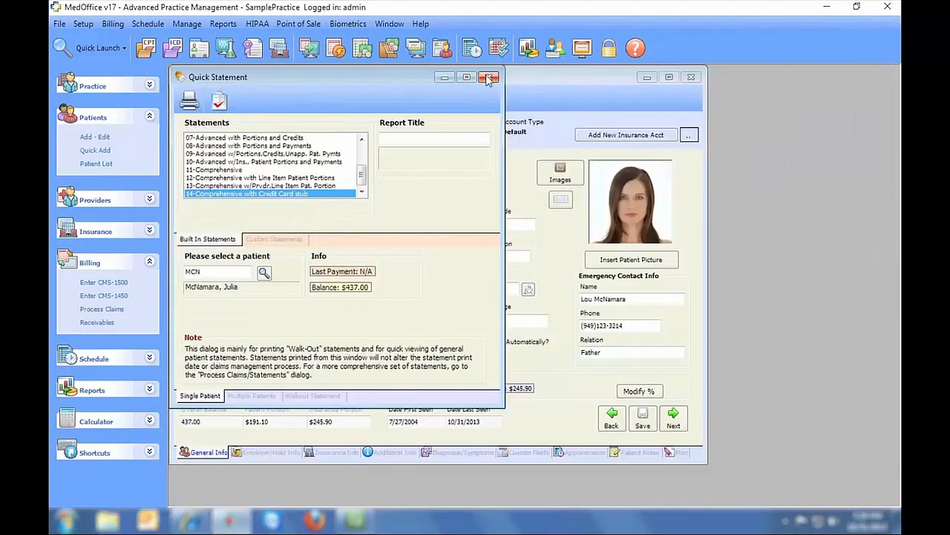
Show Employer/Hold Info, move to the patient with the COLLECT CO-PAY alert, and dismiss the alert message
click(266, 454)
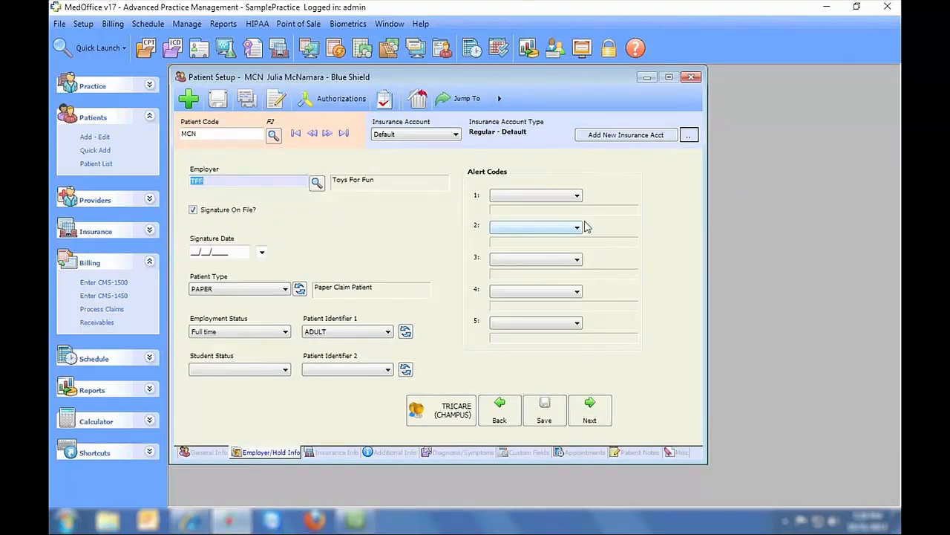
click(327, 133)
click(326, 133)
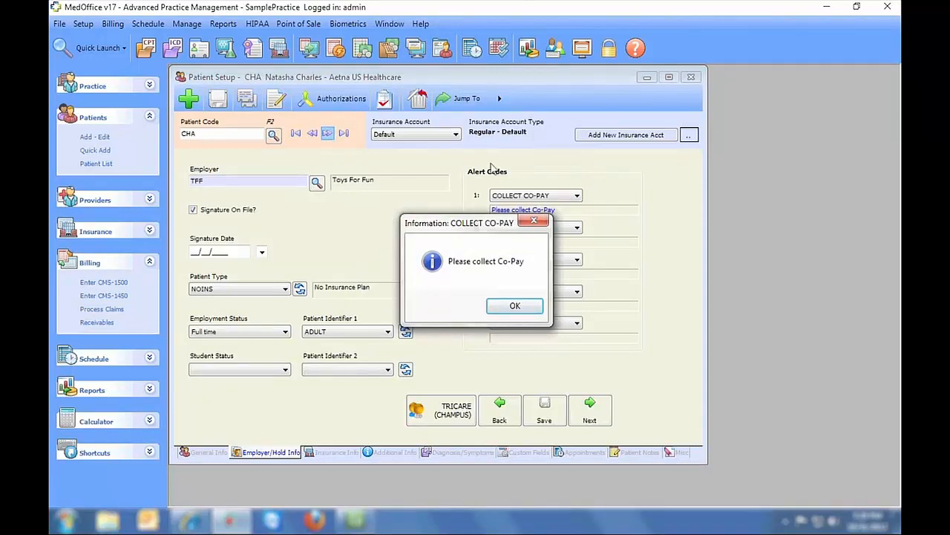
click(512, 306)
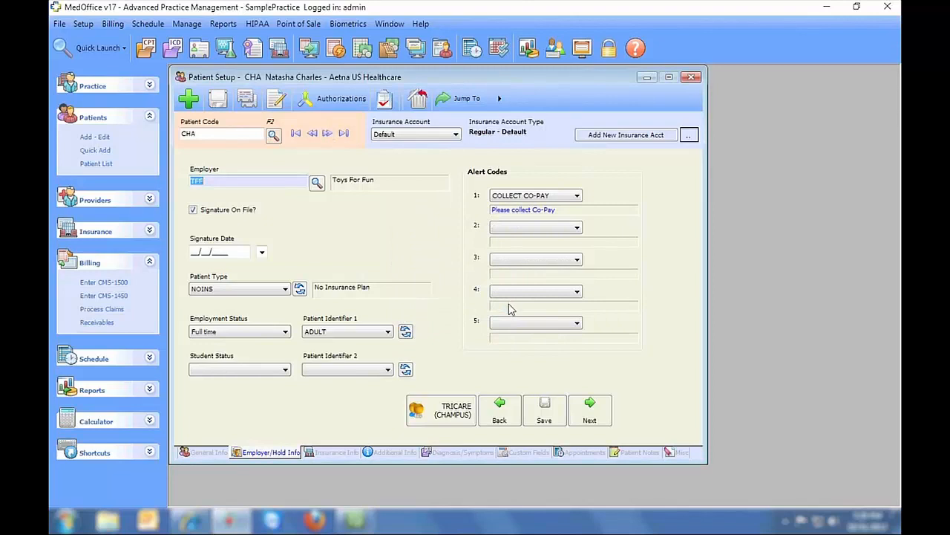
Clear the patient's first alert code and save the record
click(546, 196)
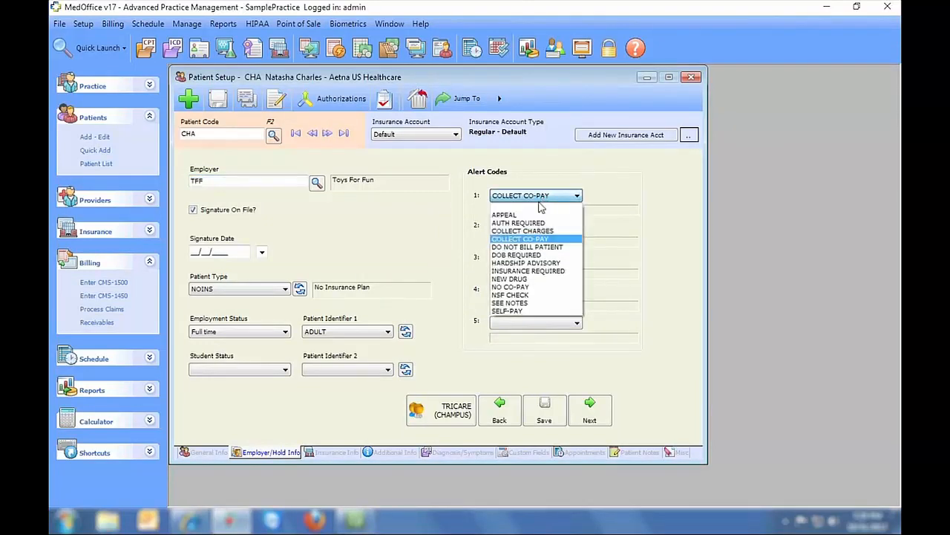
click(533, 209)
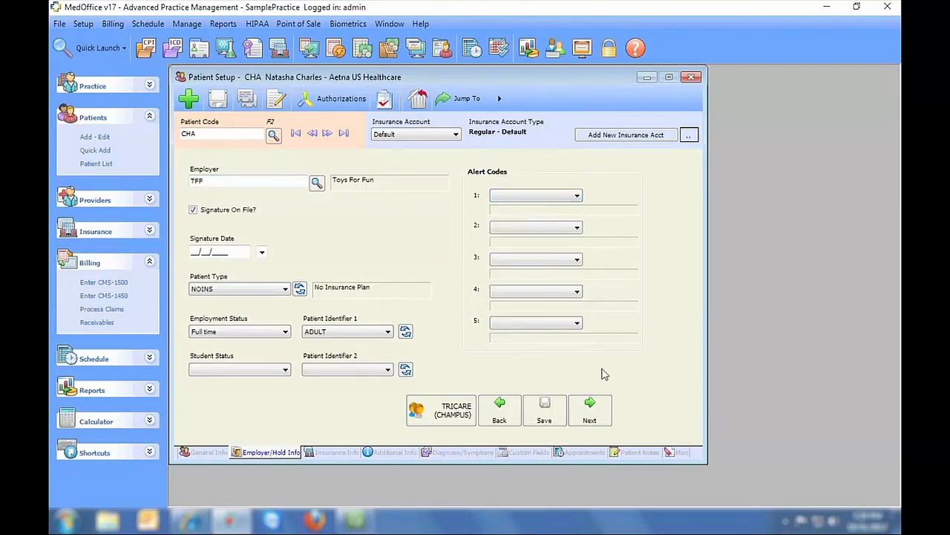
click(544, 419)
Show the patient's Insurance Info and review the insurance details of the next three patient records
click(335, 453)
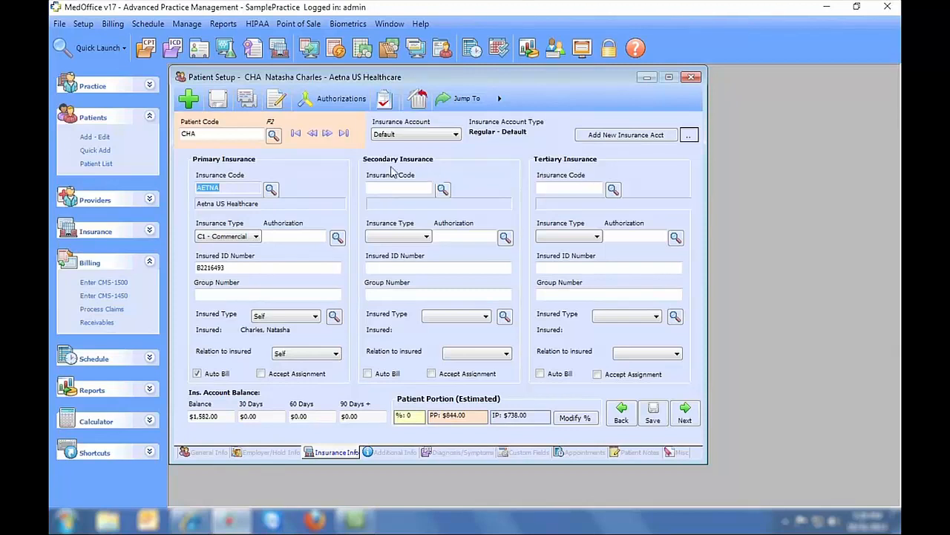
click(327, 138)
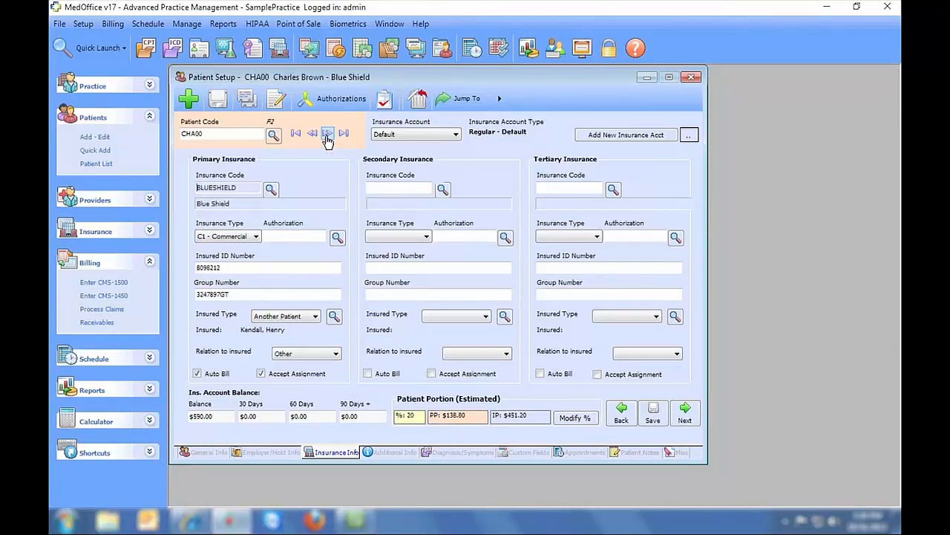
click(328, 138)
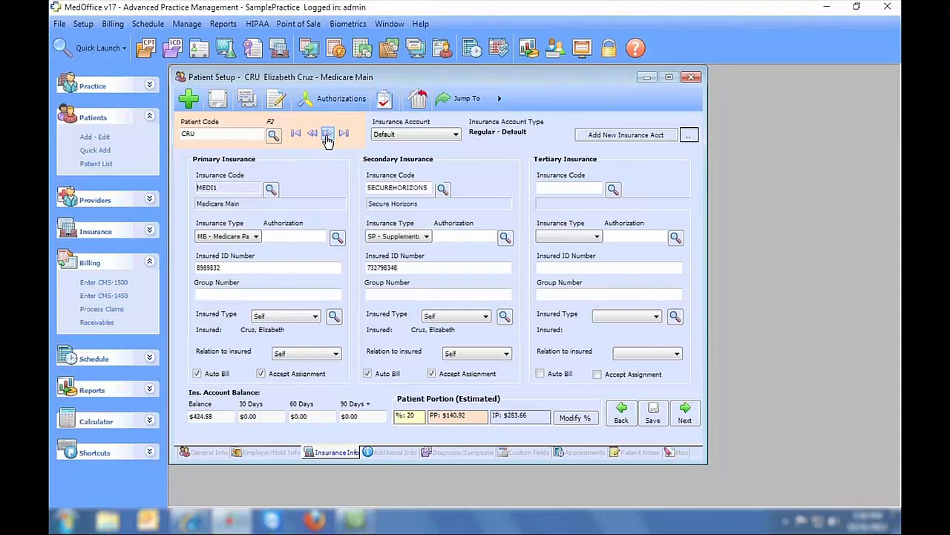
click(327, 138)
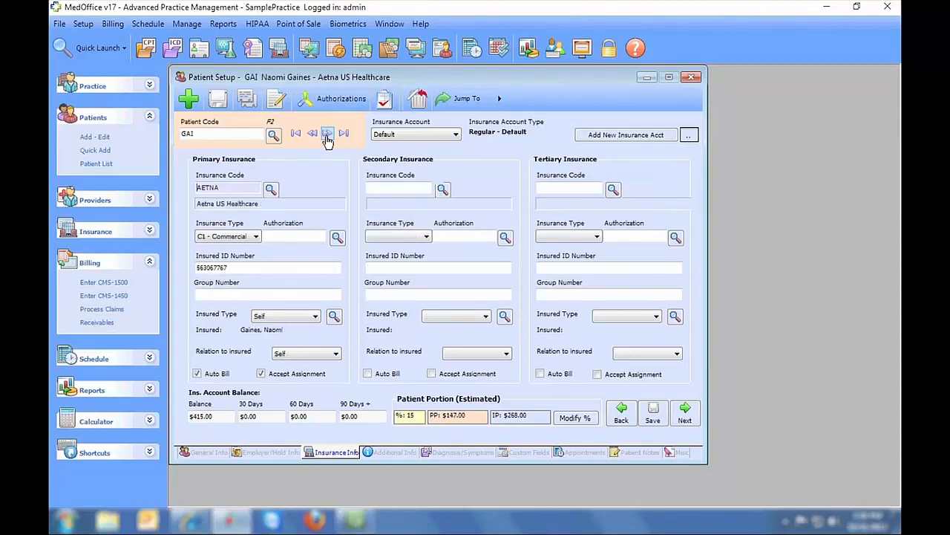
Show the patient's Car Accident insurance account, and return to the Default account
click(440, 136)
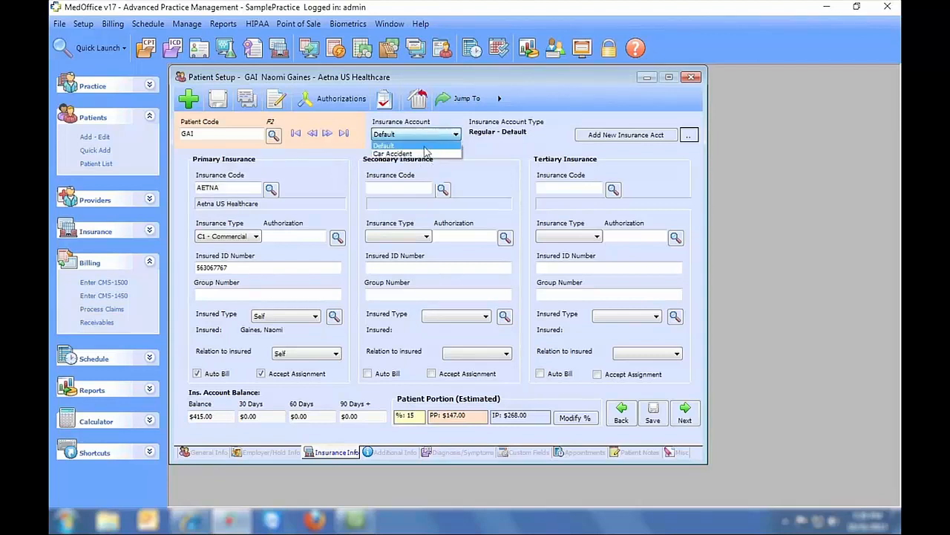
click(420, 154)
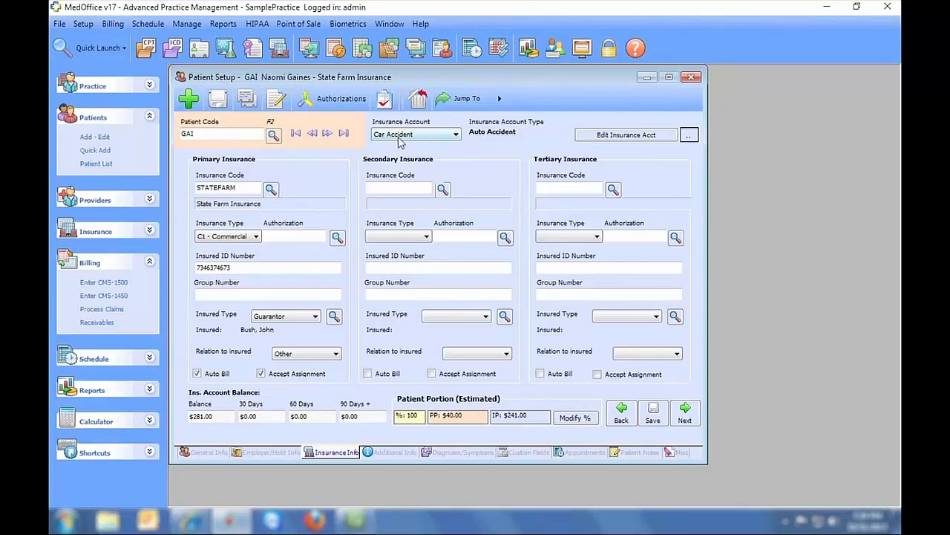
click(399, 136)
click(401, 146)
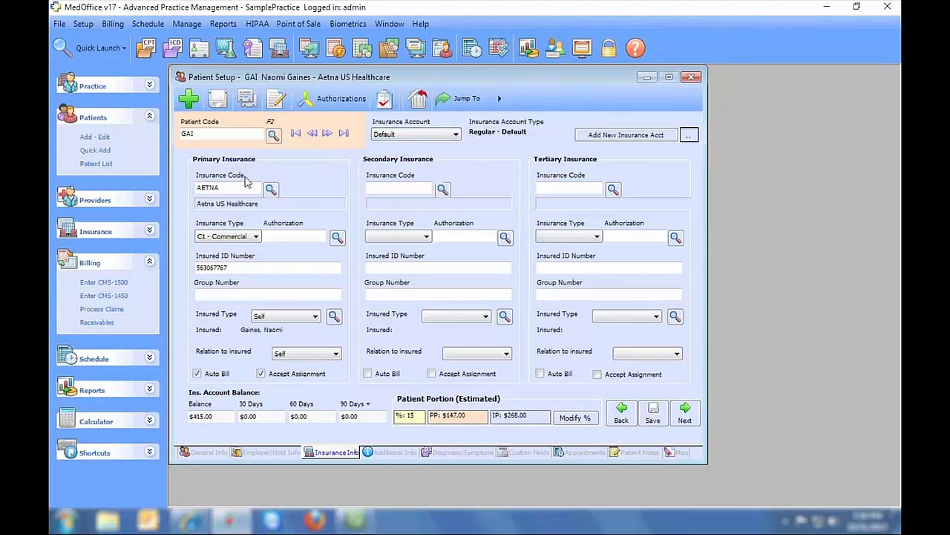
Start adding a new insurance account, view the available account types, and close the form without saving
click(605, 138)
click(276, 114)
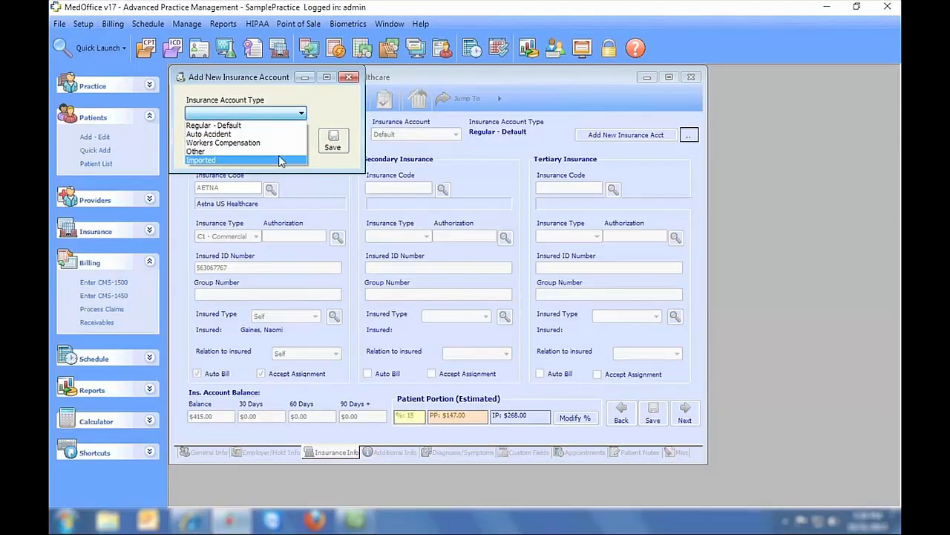
click(348, 77)
click(349, 77)
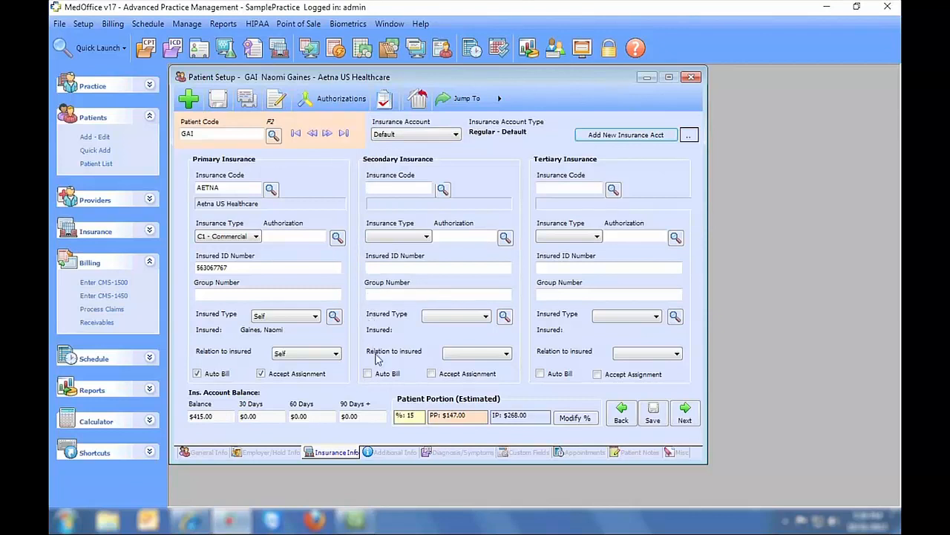
Show the patient's Additional Info and step through the Additional Setup fields from Provider to Outside PCP
click(389, 453)
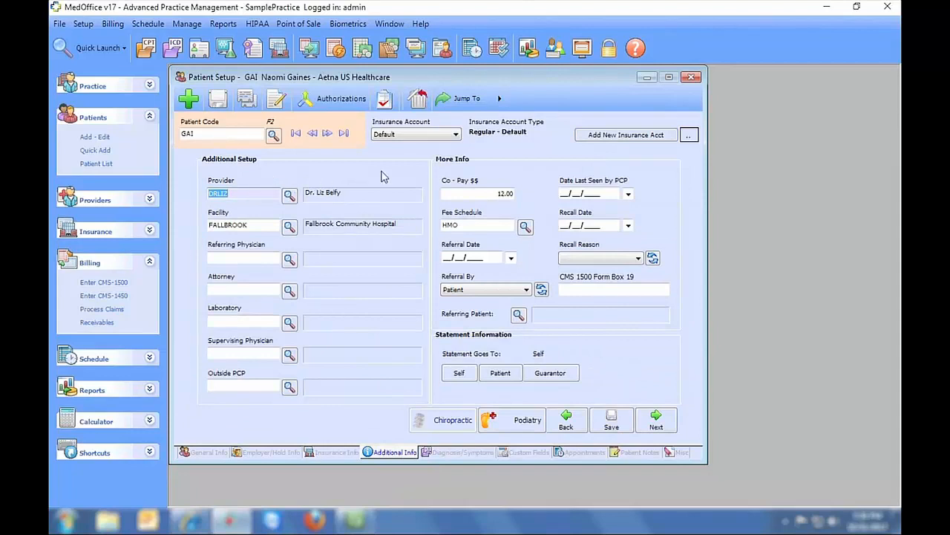
key(Tab)
key(Tab)
key(Tab)
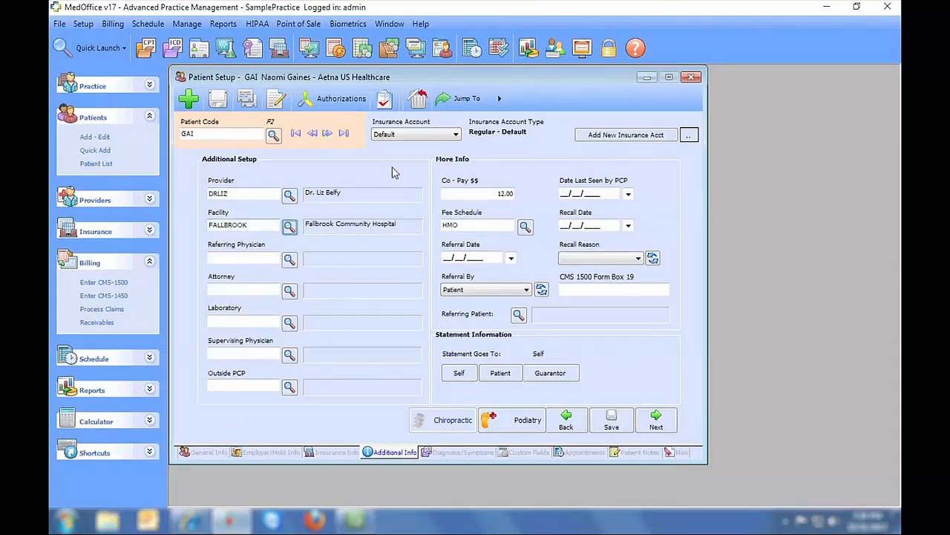
key(Tab)
key(Tab)
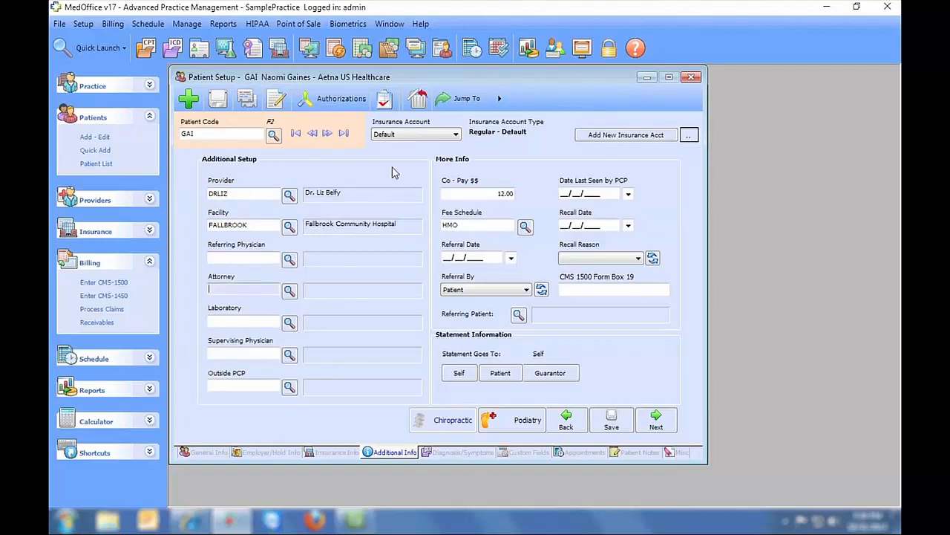
key(Tab)
key(Tab)
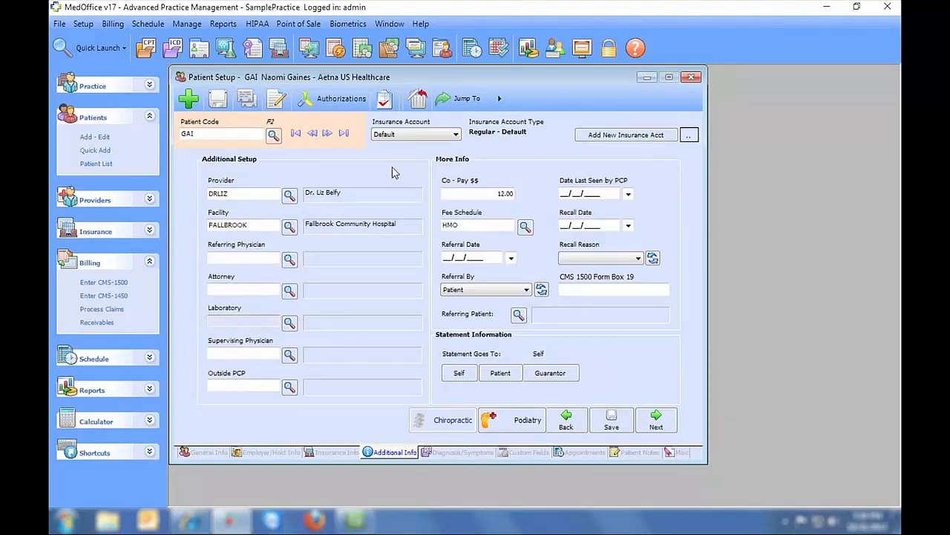
key(Tab)
key(Tab)
key(Tab)
key(Tab)
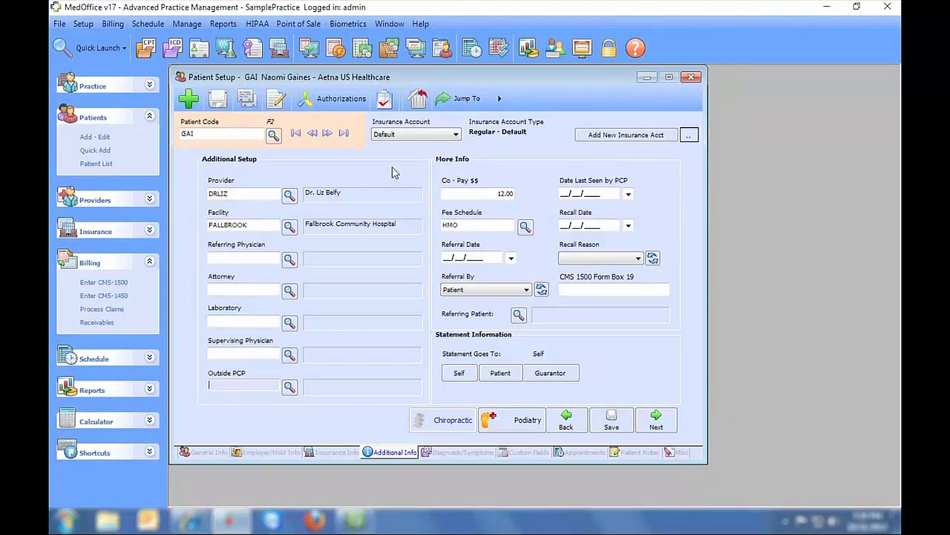
Continue through the More Info section to the Co-Pay and Fee Schedule fields
key(Tab)
key(Tab)
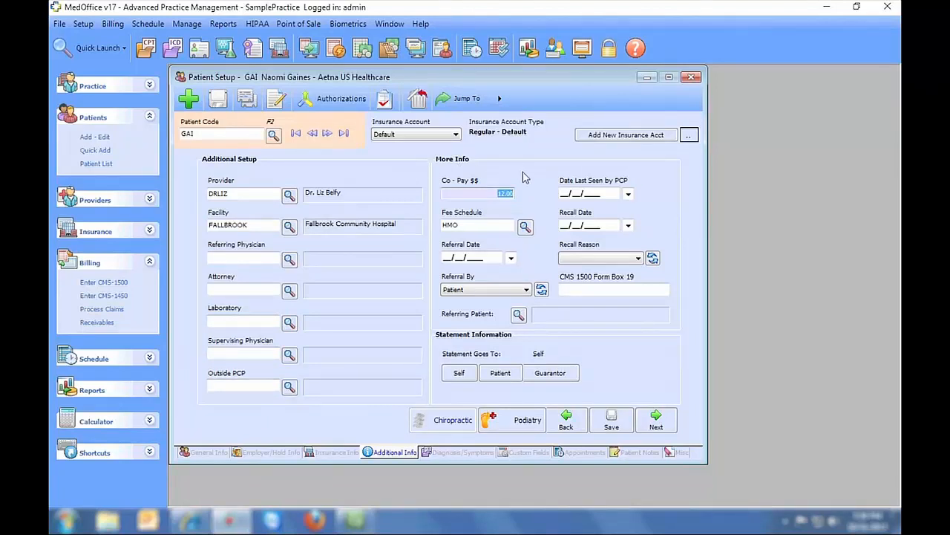
key(Tab)
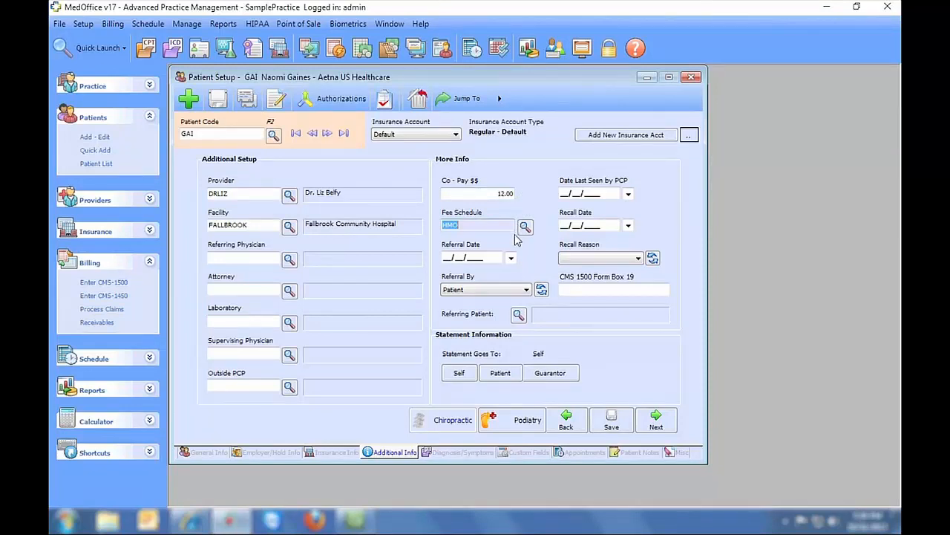
Review Diagnosis/Symptoms and the Custom Fields, highlighting the data for Favorite Lolly Pop Flavor and Favorite Balloon Color
click(461, 454)
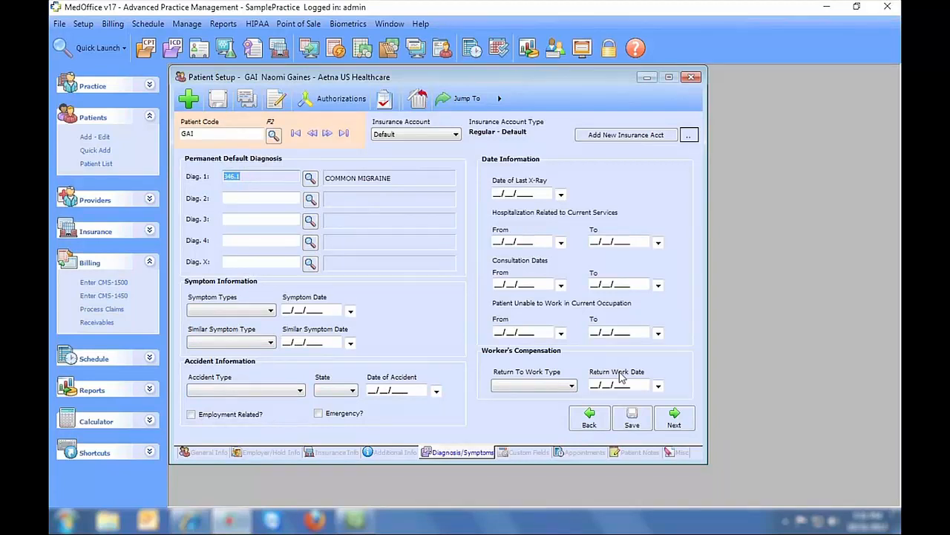
click(521, 455)
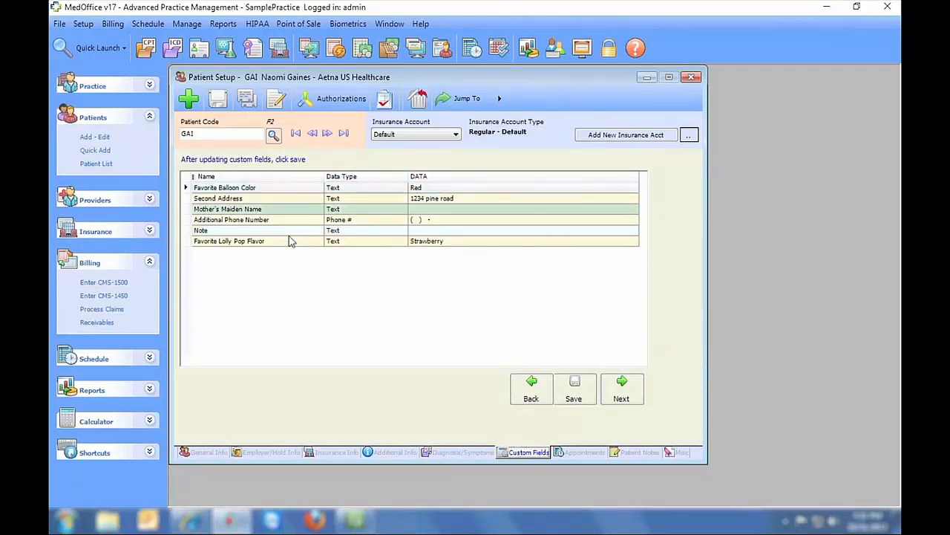
click(469, 242)
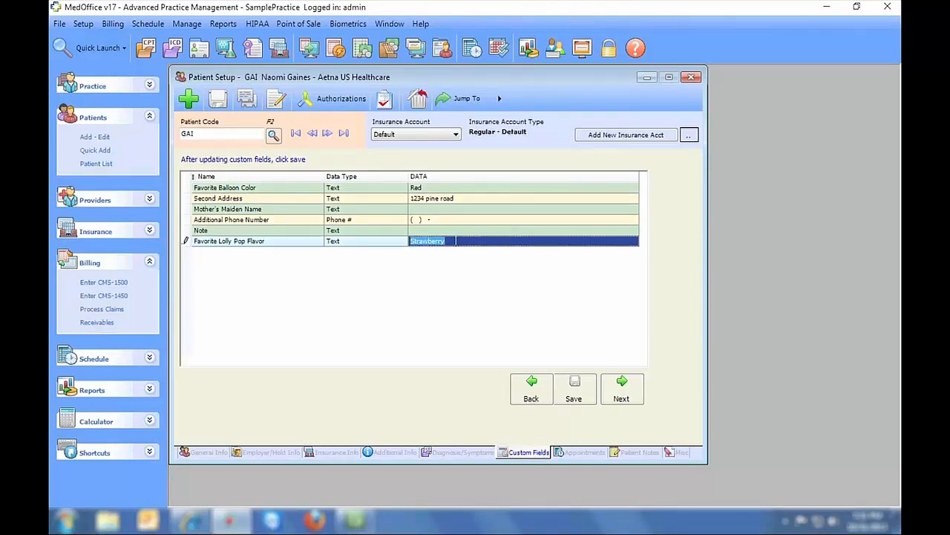
click(464, 188)
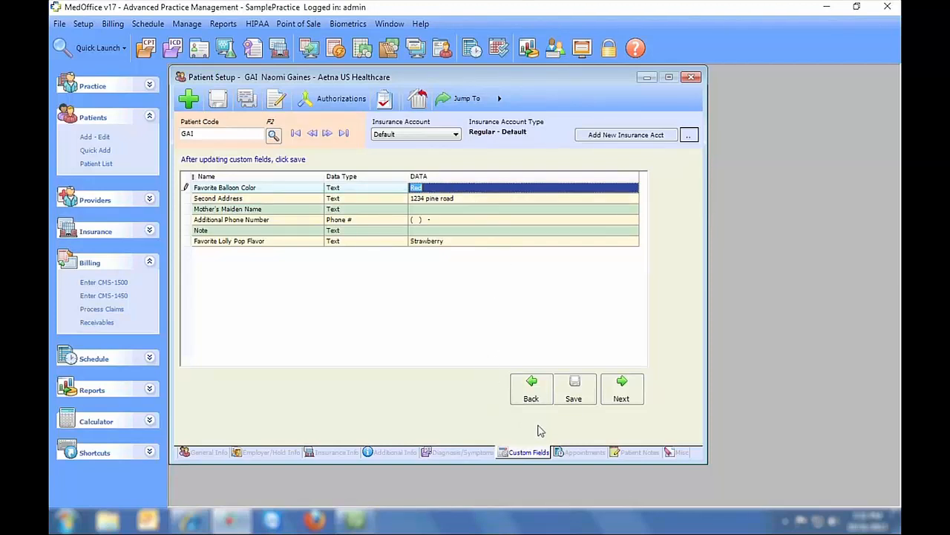
View the patient's appointments, show Patient Notes, and display the first patient's note dated Oct 31 2013 7:20PM
click(576, 455)
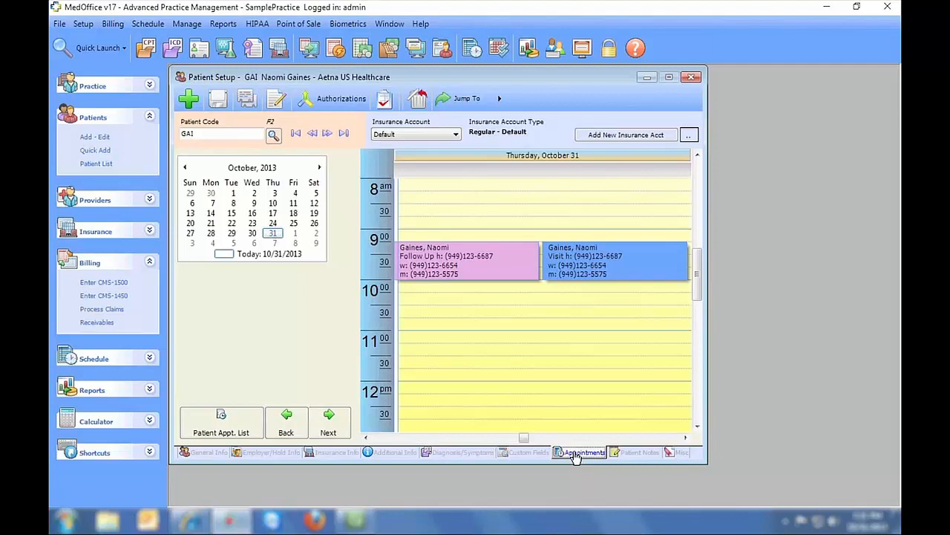
click(627, 453)
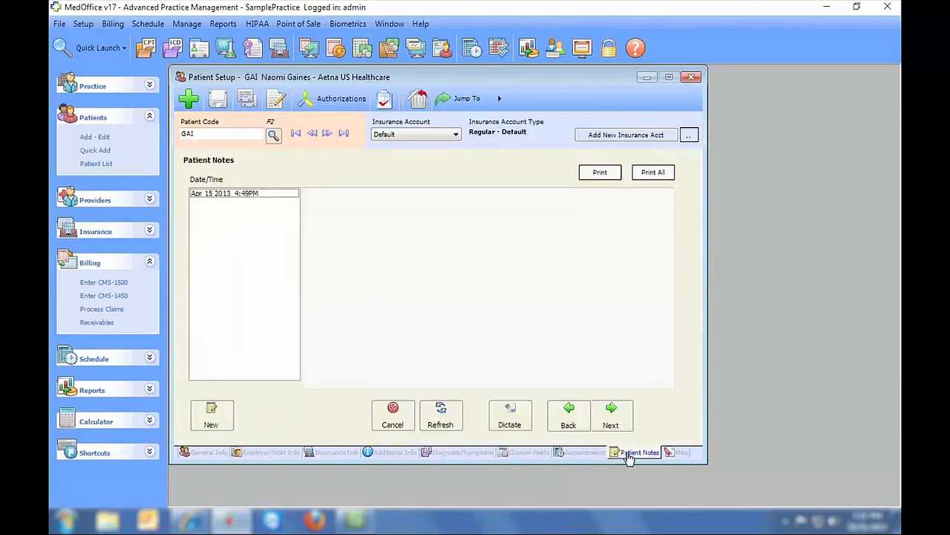
click(295, 133)
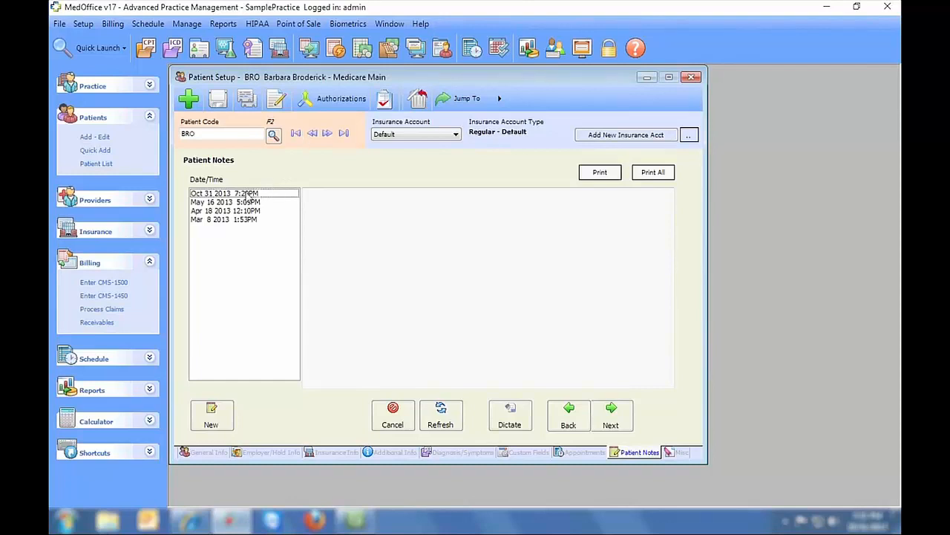
click(246, 194)
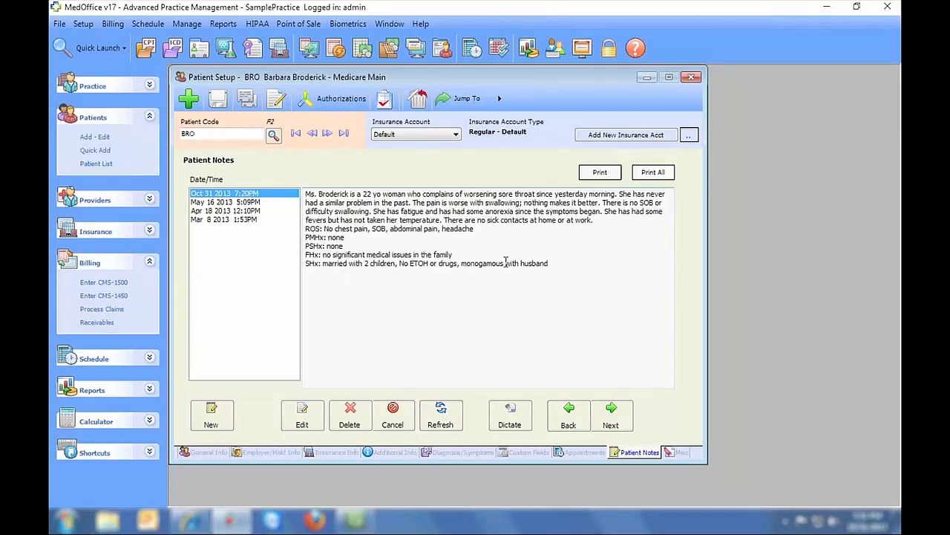
View and close the Dictation Setup, and generate the selected note's printable report, closing it after viewing
click(518, 415)
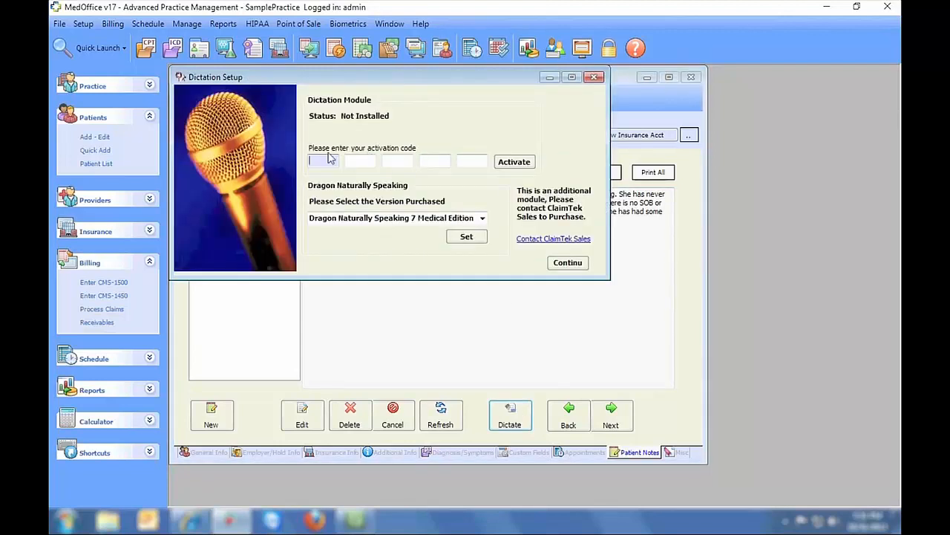
click(594, 77)
click(605, 172)
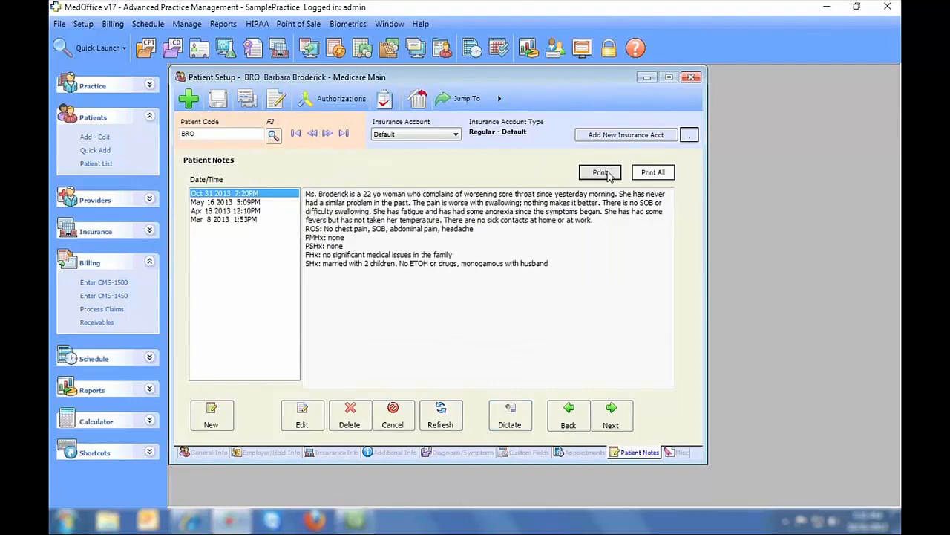
mouse_move(882, 154)
mouse_down()
mouse_move(882, 284)
mouse_move(882, 136)
mouse_up()
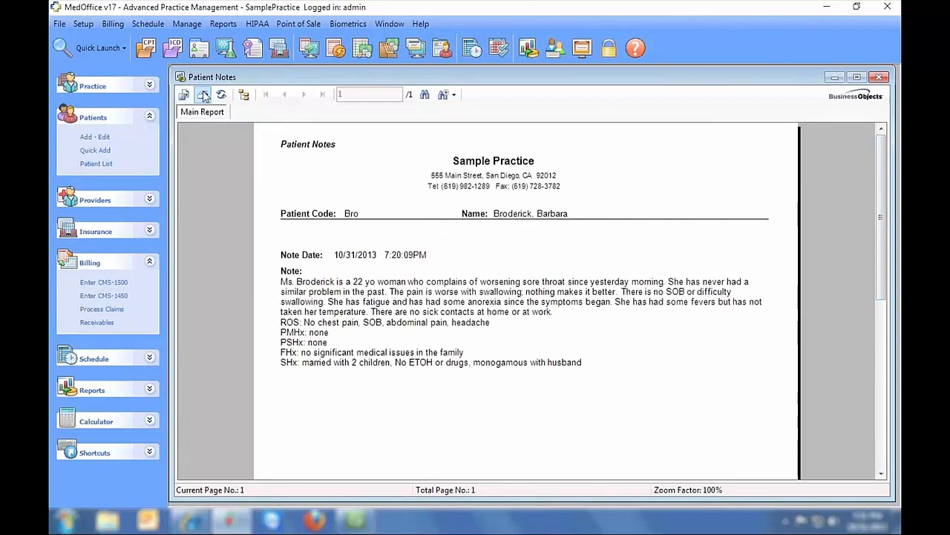
click(879, 77)
Show the patient's Misc forms, start a new General CMN form, and cancel it
click(676, 452)
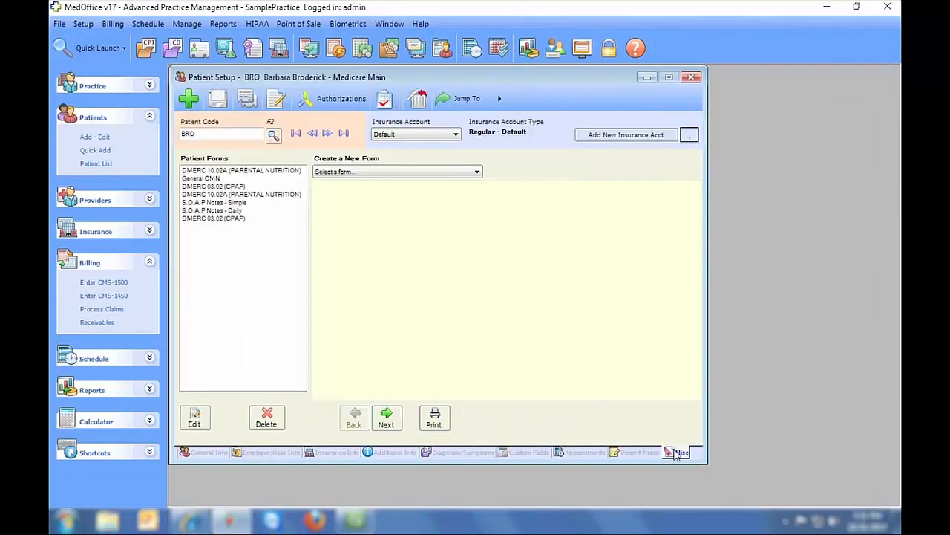
click(421, 171)
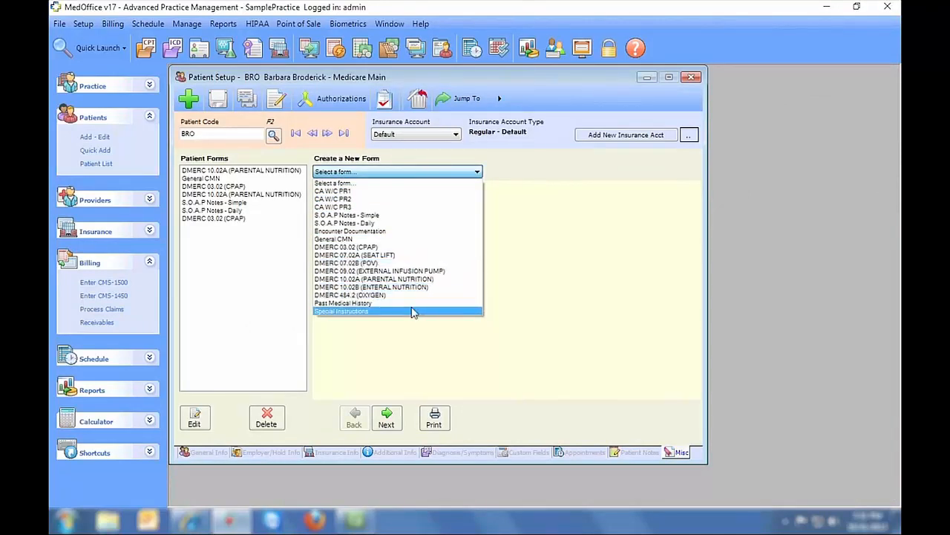
click(405, 239)
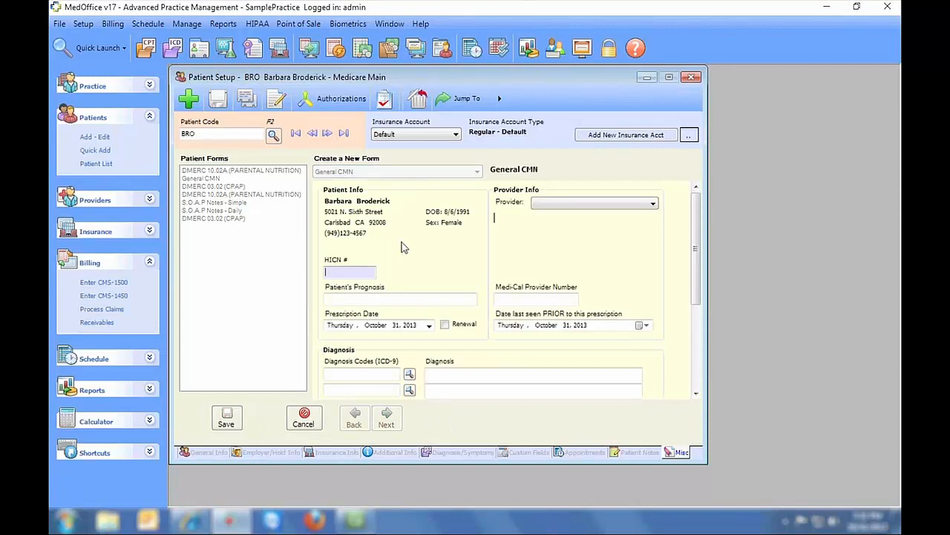
click(304, 417)
Generate the printable report of the first DMERC 03.02 (CPAP) patient form, view it maximized, and close it
click(233, 187)
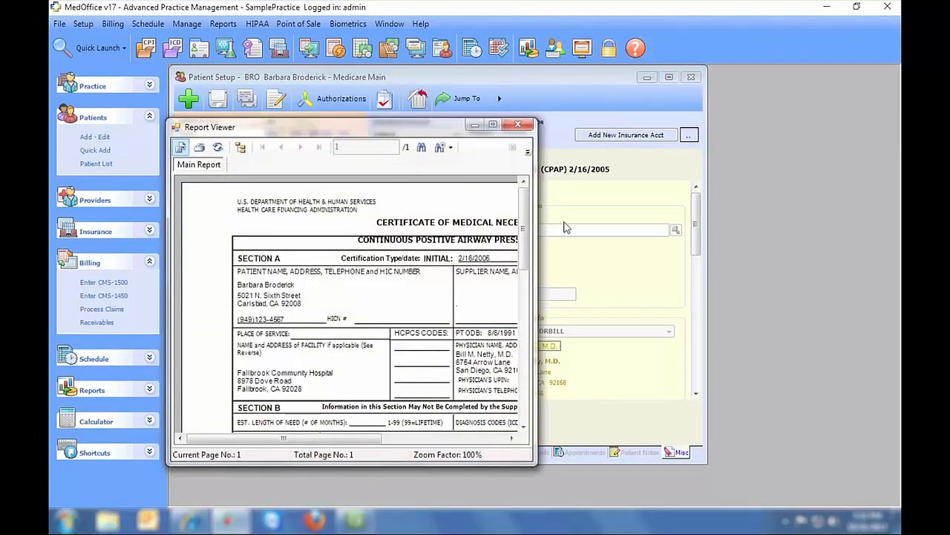
click(492, 126)
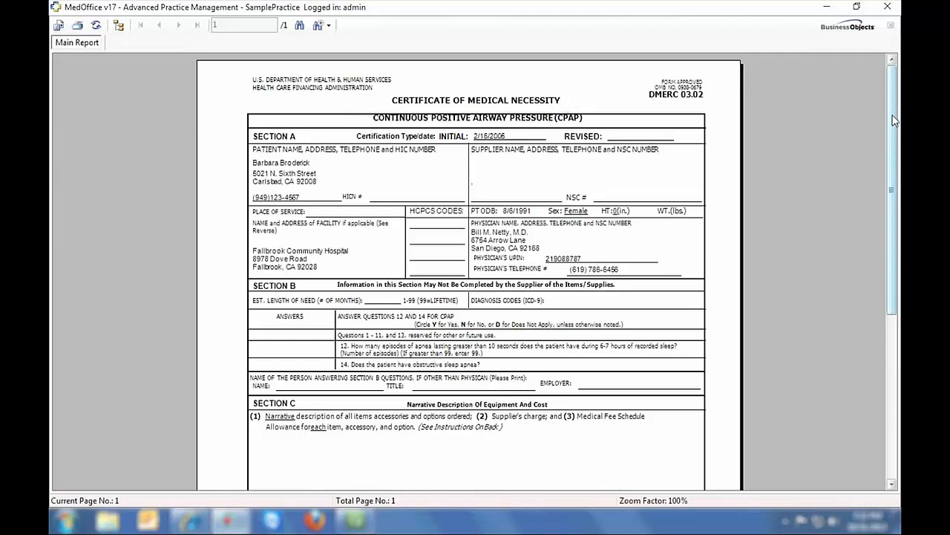
mouse_move(894, 121)
mouse_down()
mouse_move(895, 288)
mouse_move(891, 119)
mouse_up()
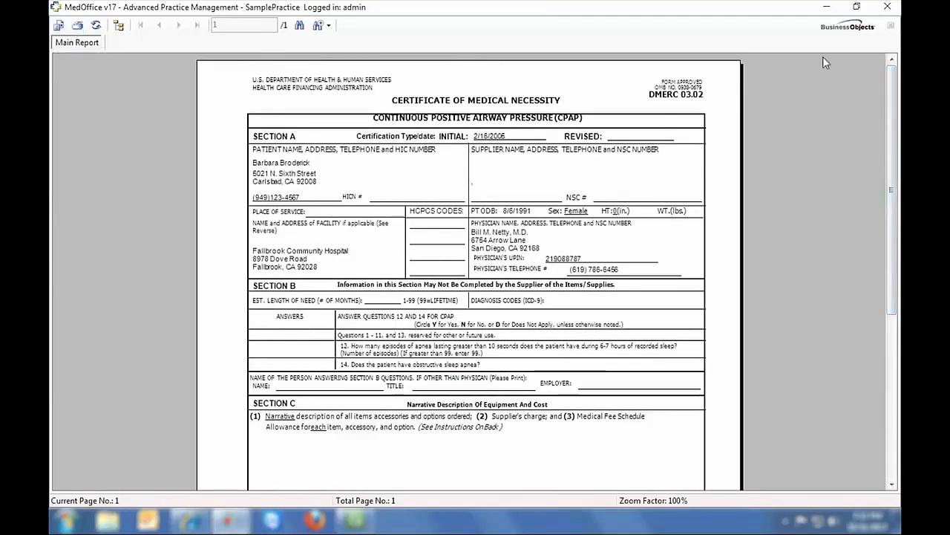
click(888, 23)
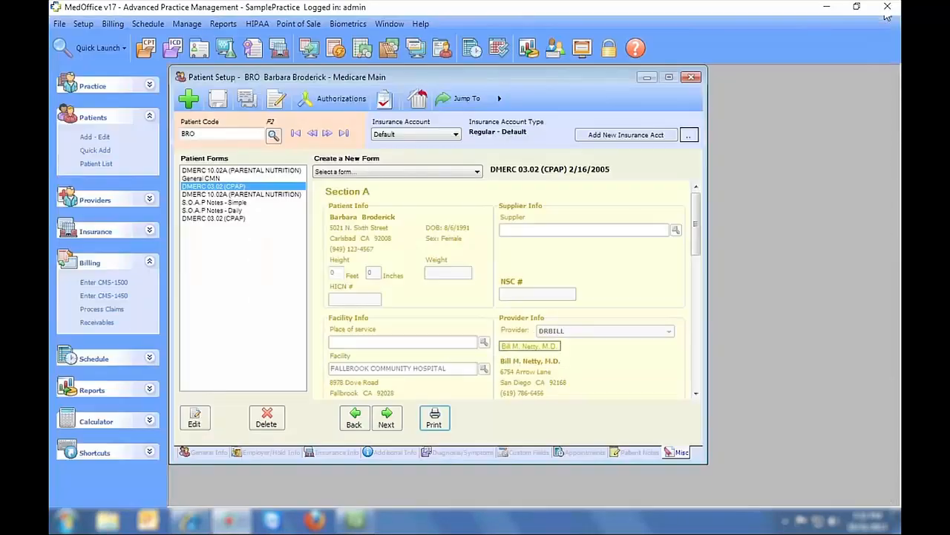
Close and reopen Patient Setup, load the first patient record, and show its Insurance Info
click(691, 76)
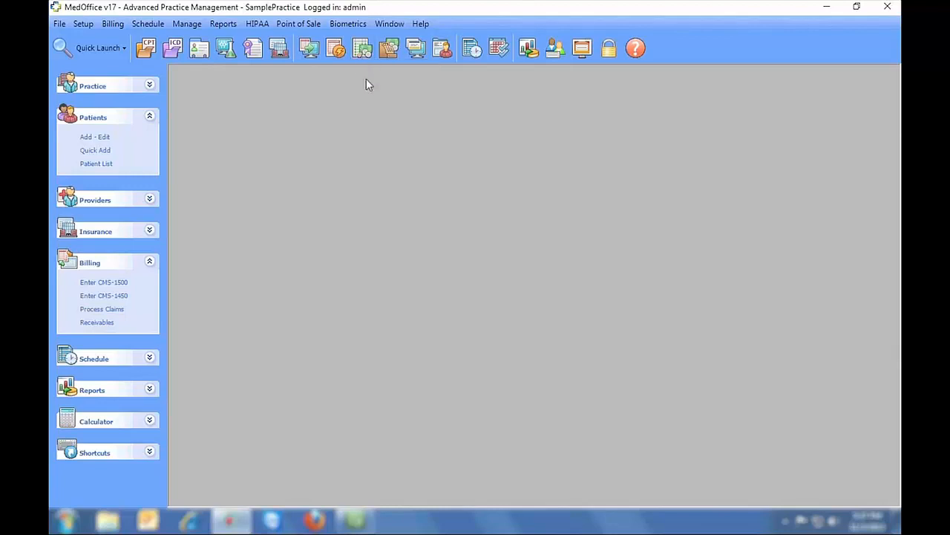
click(97, 138)
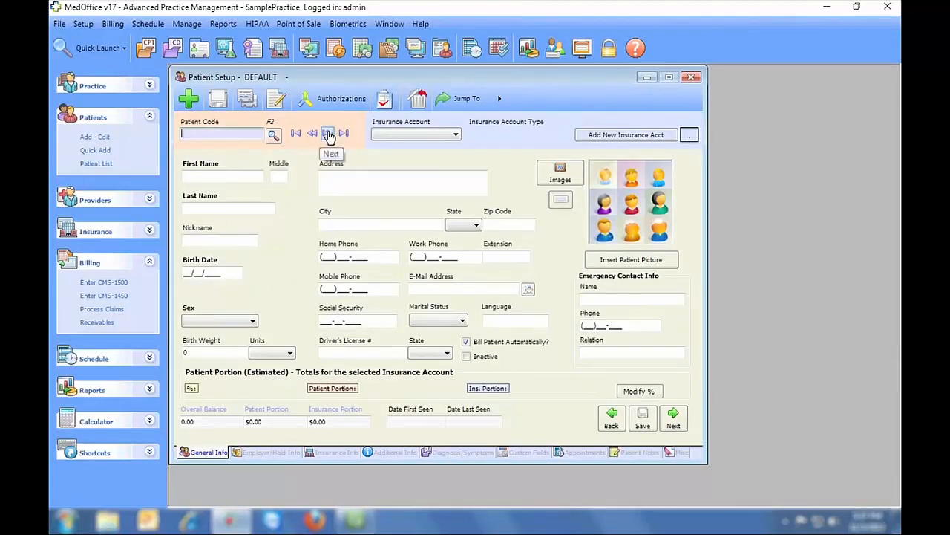
click(328, 134)
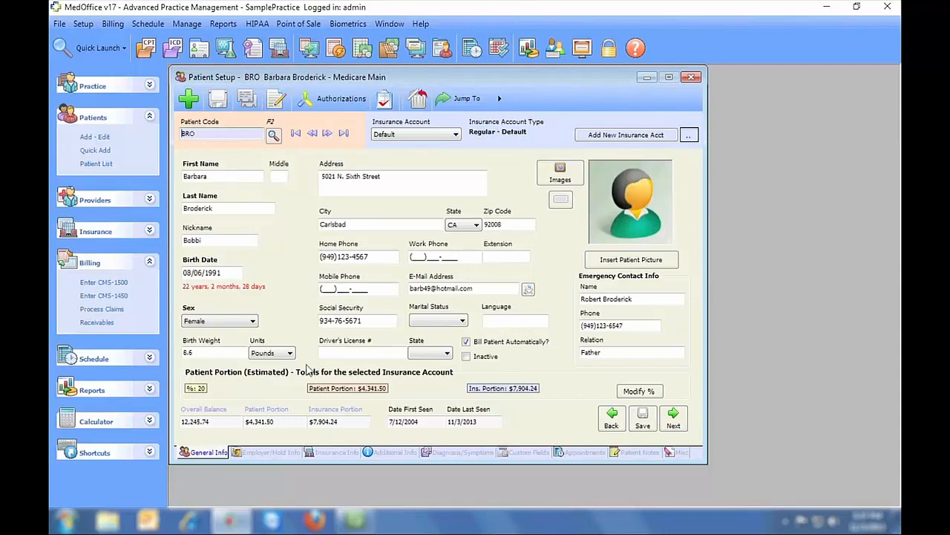
click(317, 452)
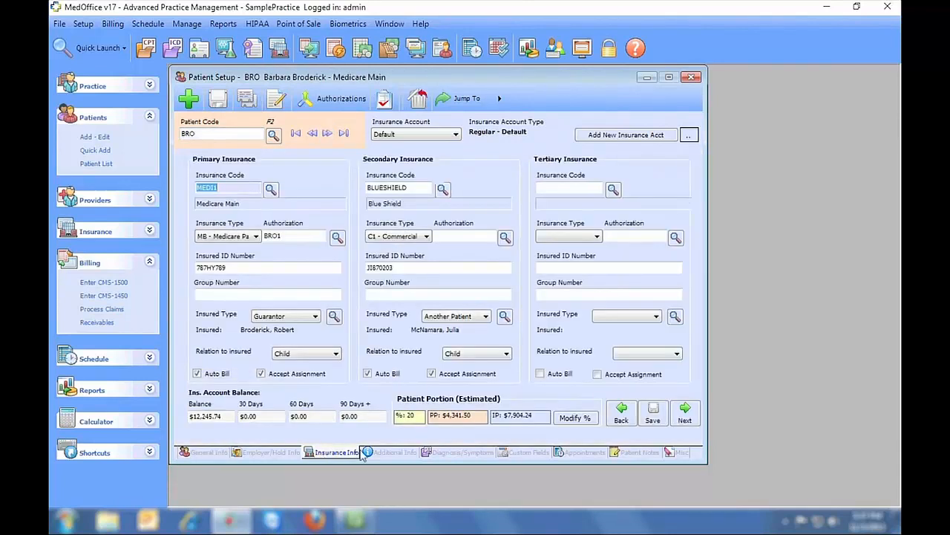
Show the patient's authorizations and move the Search Authorizations window clear of the primary insurance details
click(333, 99)
drag(338, 82, 686, 91)
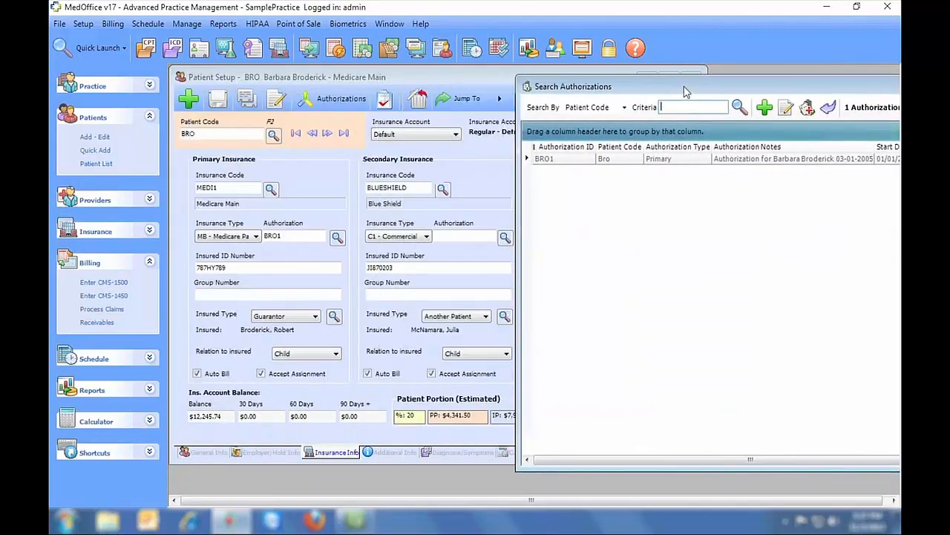
Jump from the patient's record to CMS-1450 claim entry and close the Search Authorizations window
click(469, 98)
click(548, 120)
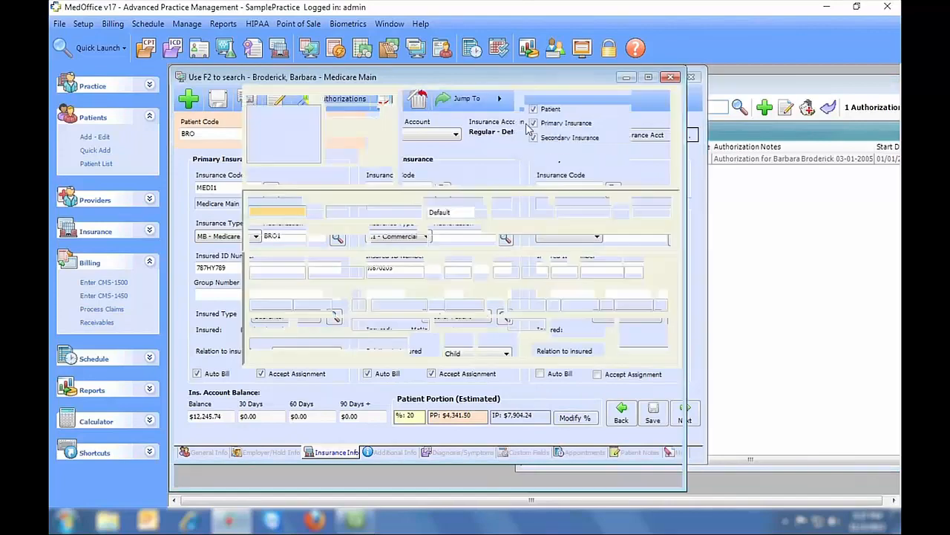
drag(502, 99, 620, 113)
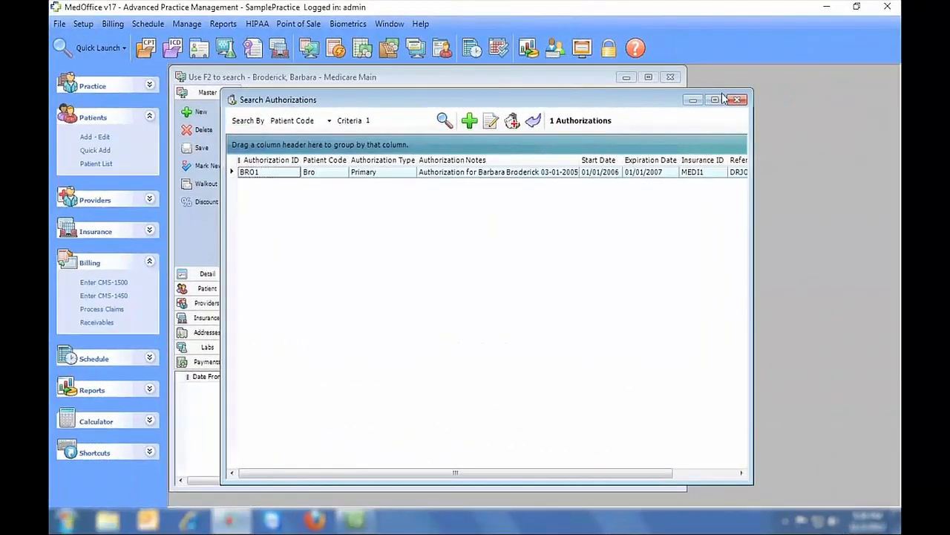
click(735, 98)
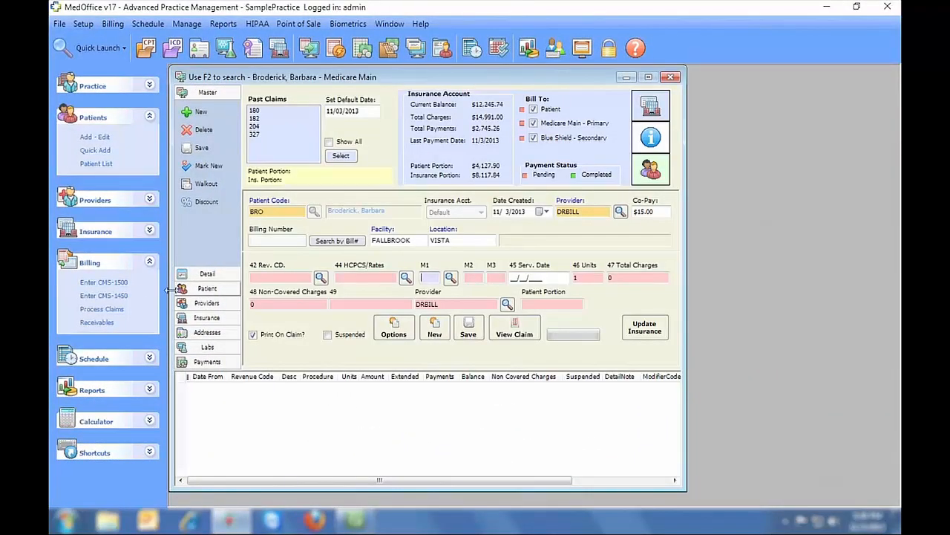
Open CMS-1500 claim entry, offset it to compare with the CMS-1450 window, and close both claim windows
click(104, 282)
drag(318, 77, 540, 92)
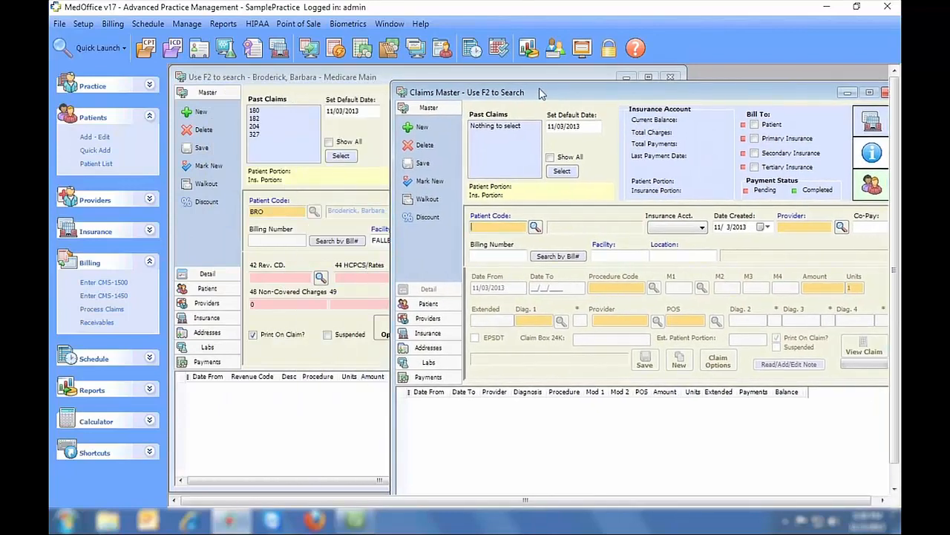
click(533, 77)
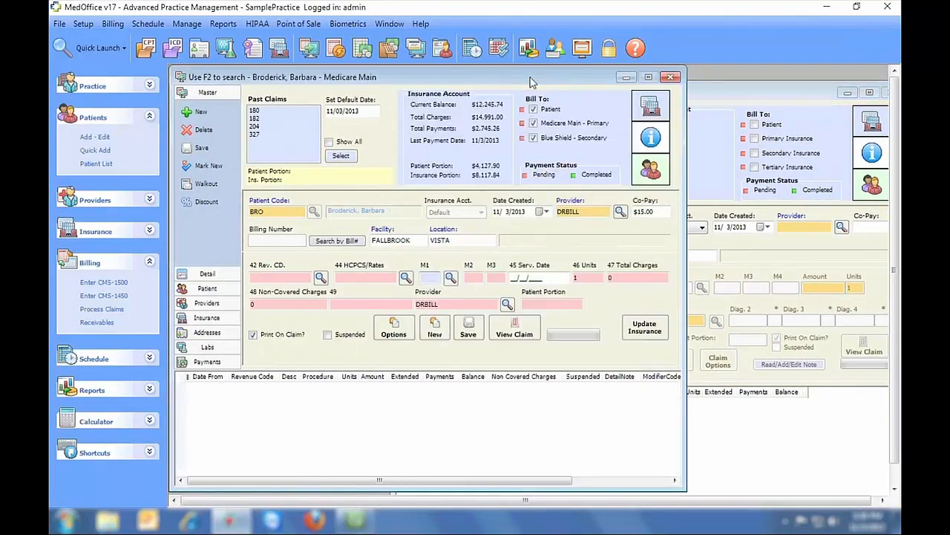
click(719, 95)
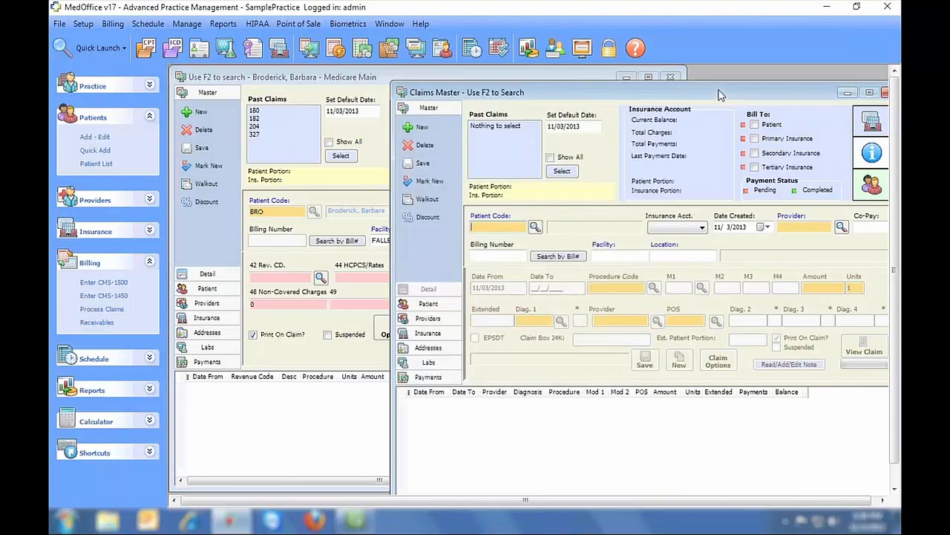
click(886, 93)
click(672, 77)
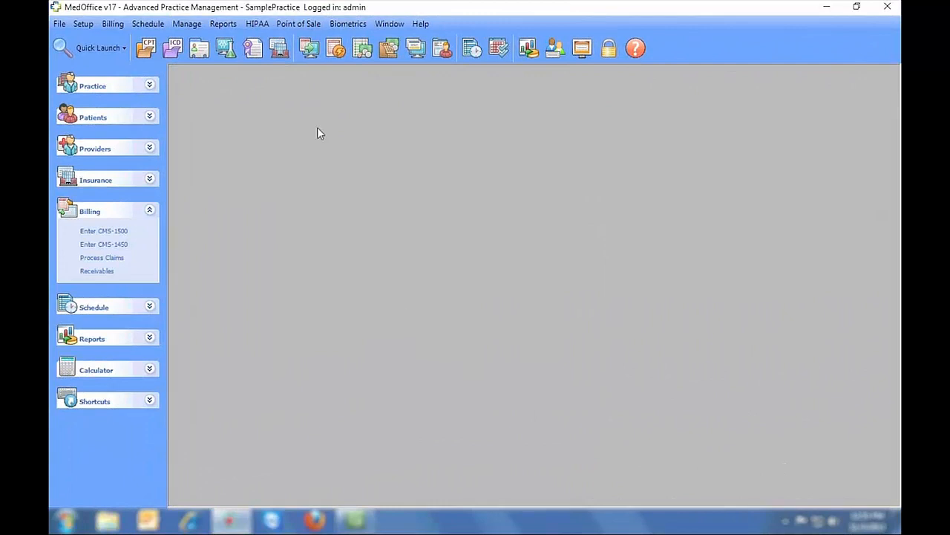
Open a CMS-1500 claim and load the first patient from the patient search list
click(309, 49)
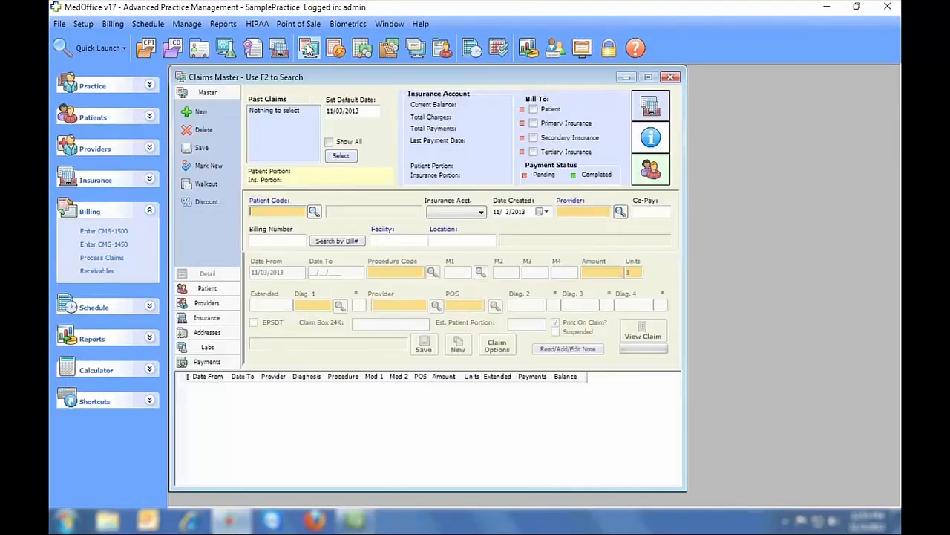
click(314, 212)
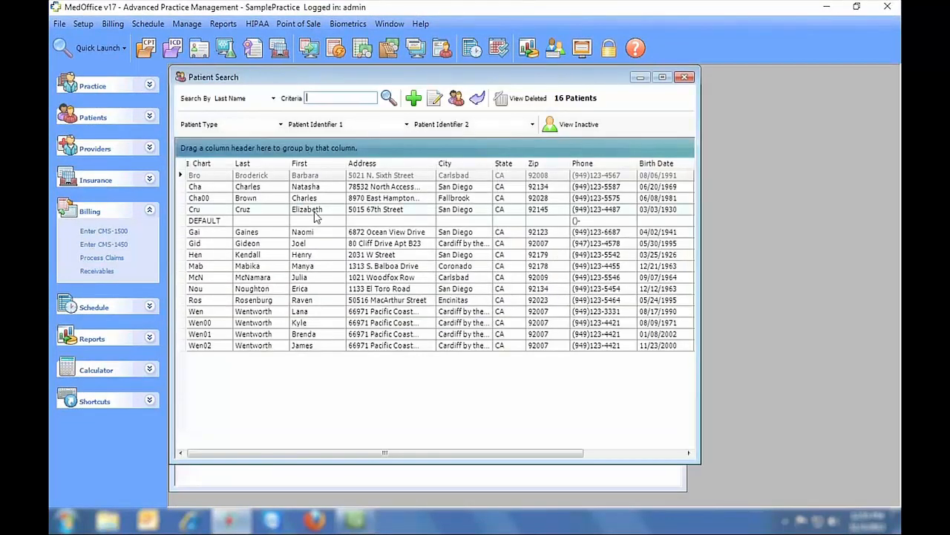
double_click(277, 176)
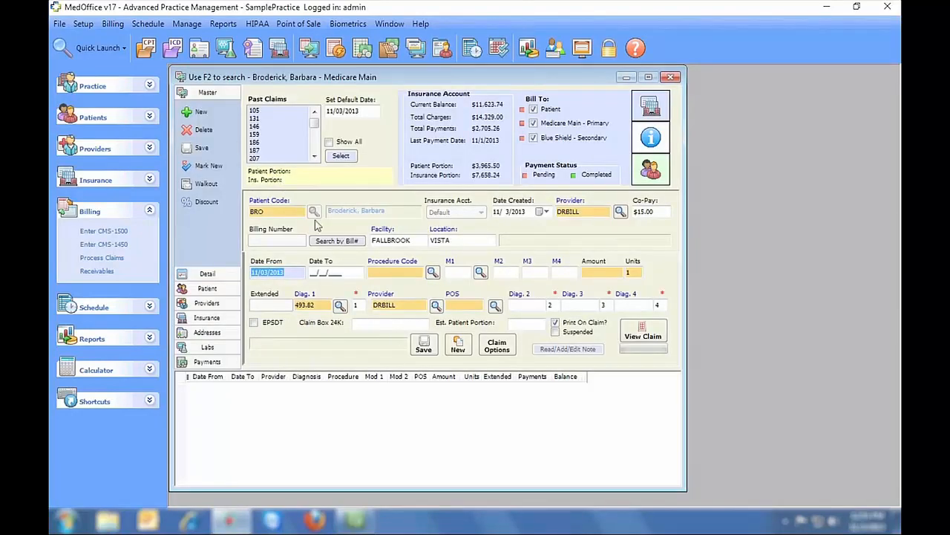
Add a charge line with procedure code 97110 to the claim and save it
click(386, 273)
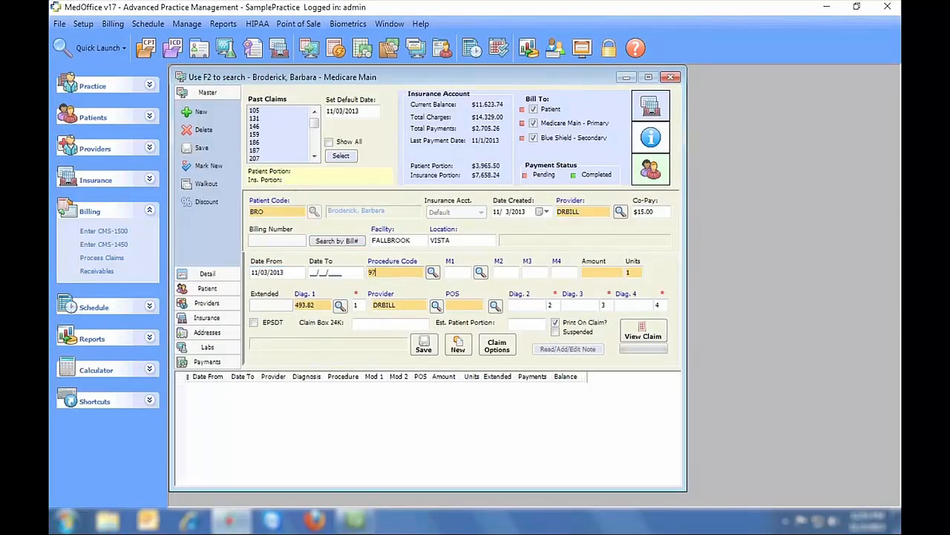
key(Tab)
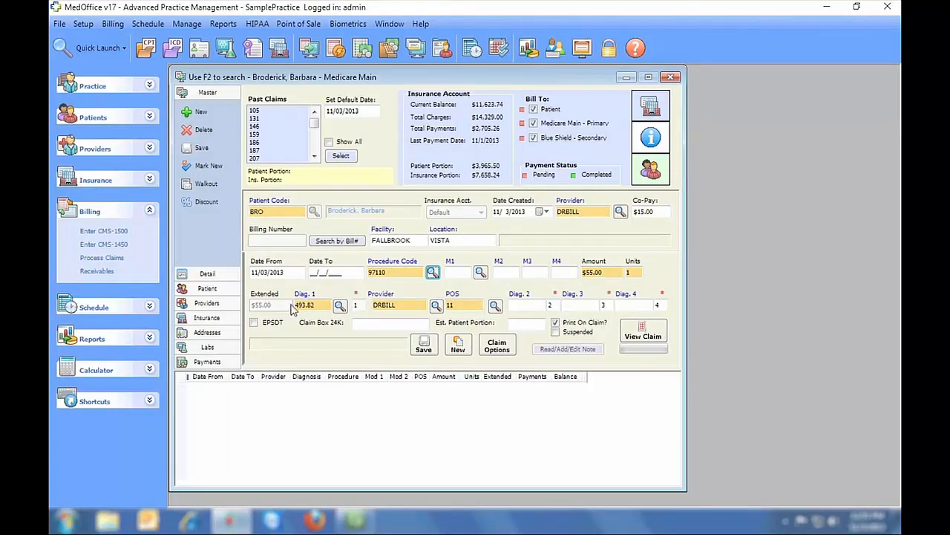
click(424, 346)
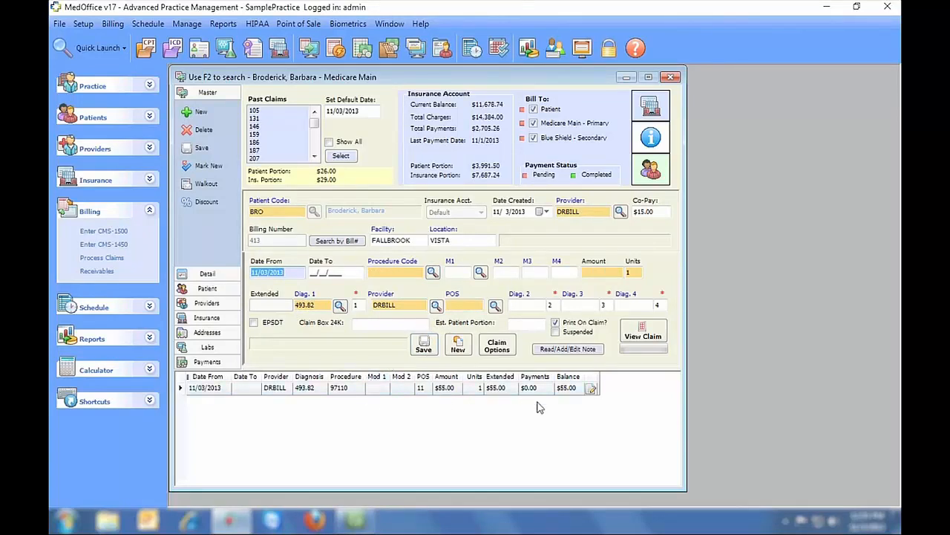
Preview the claim as a CMS 1500 form with lines, and close the preview
click(643, 335)
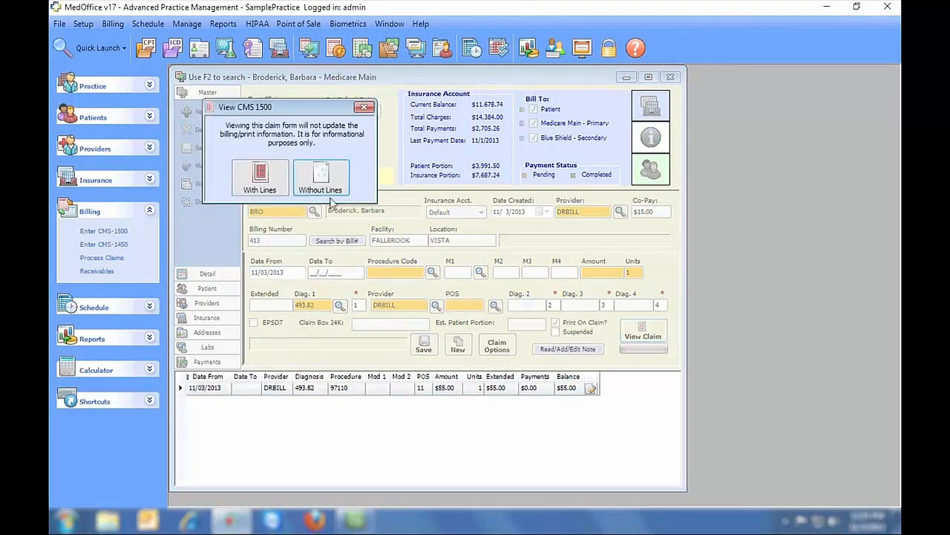
click(256, 179)
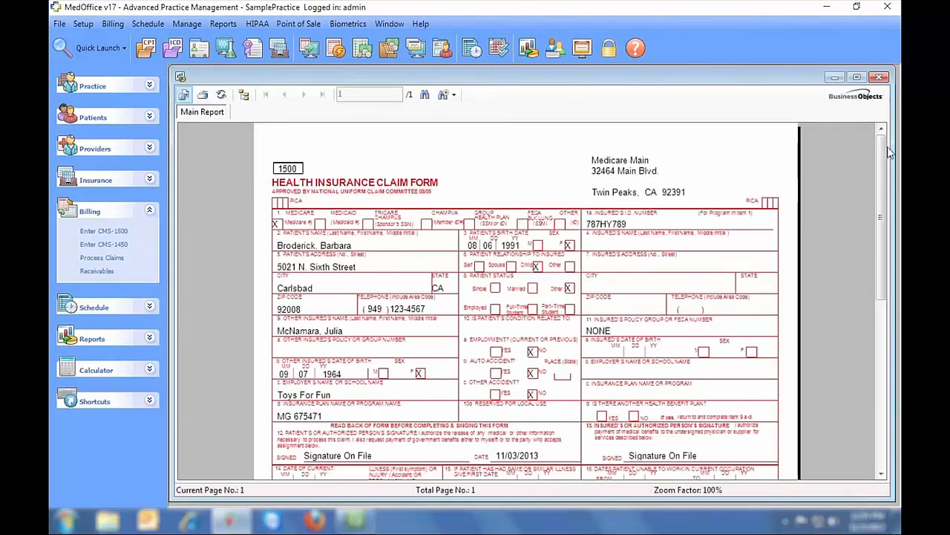
mouse_move(883, 152)
mouse_down()
mouse_move(876, 326)
mouse_move(879, 144)
mouse_up()
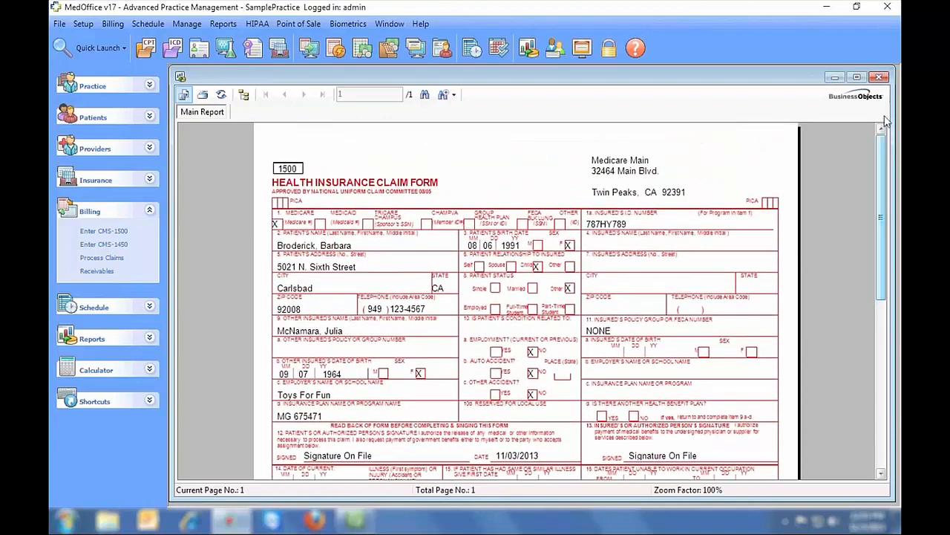
click(877, 78)
click(369, 106)
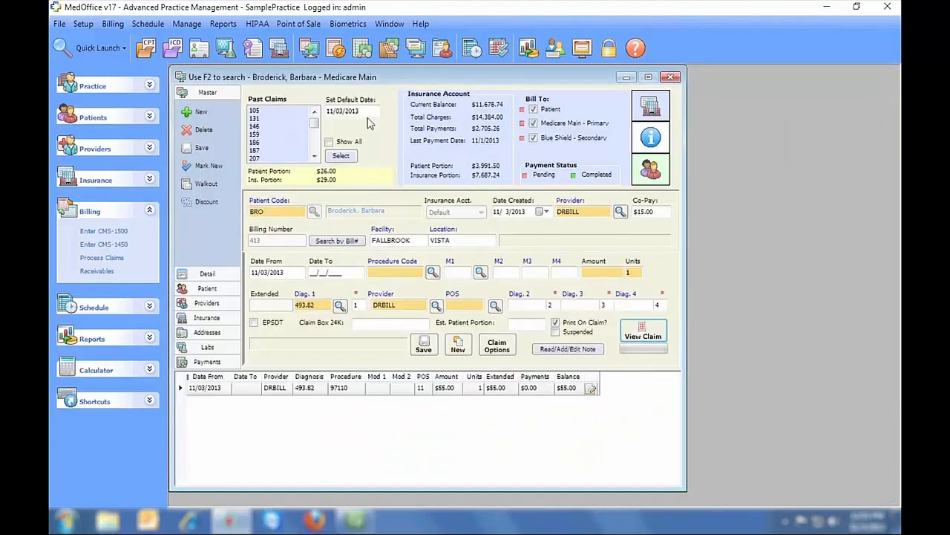
Add and save a second charge line with procedure code 99213
click(382, 272)
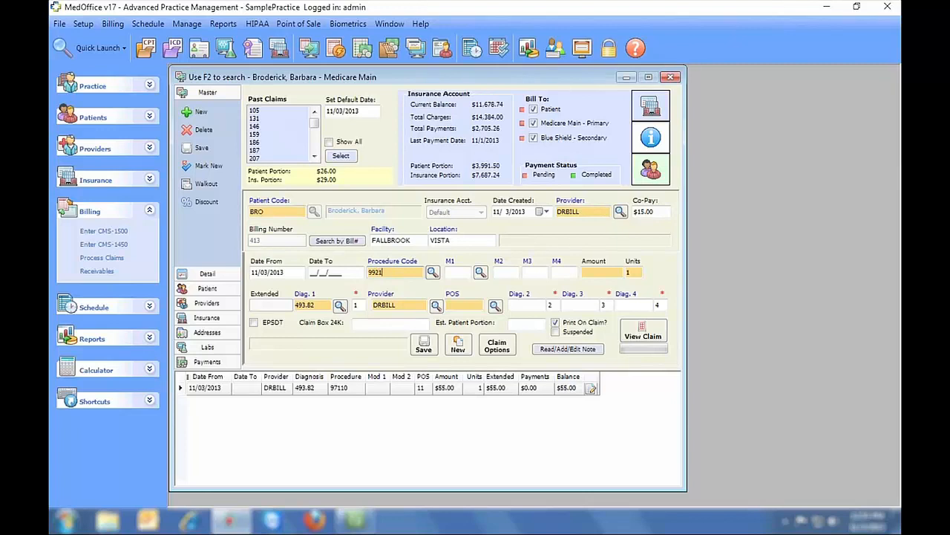
key(Tab)
click(425, 349)
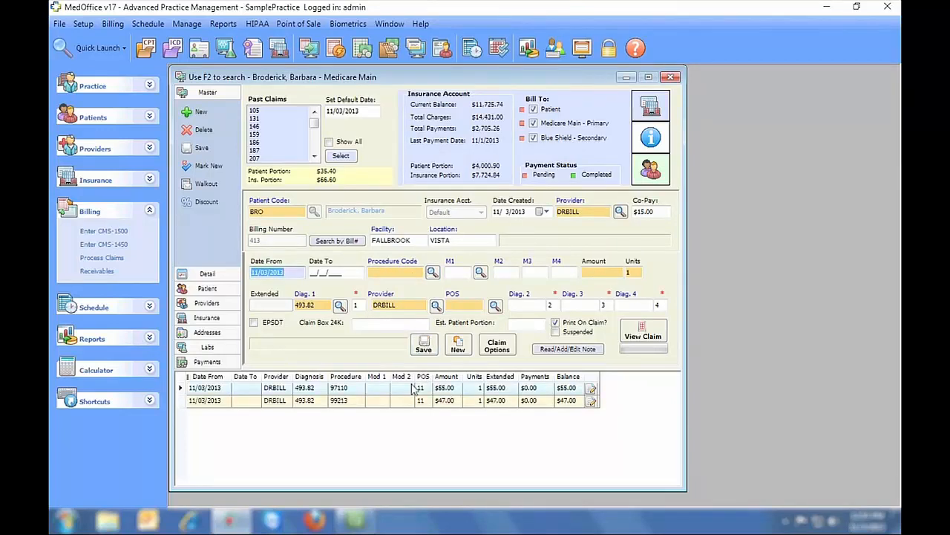
Open the Procedure Codes setup, load code 97110, and save it under the procedure code 1
click(83, 24)
mouse_move(112, 120)
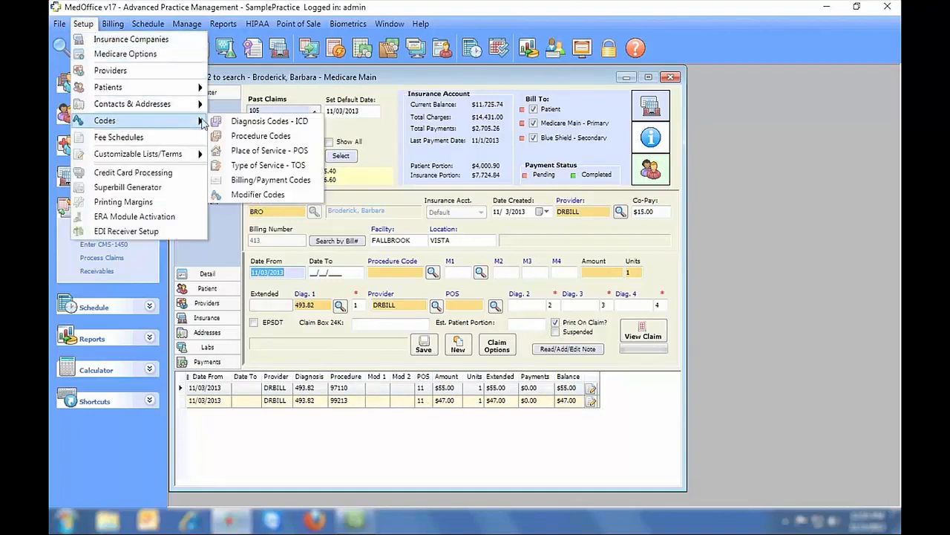
click(261, 134)
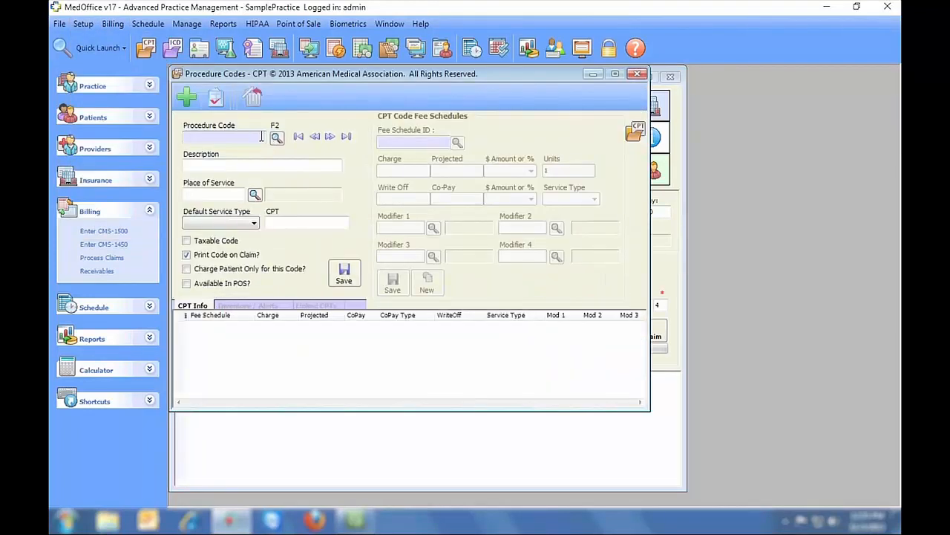
text(97110)
key(Return)
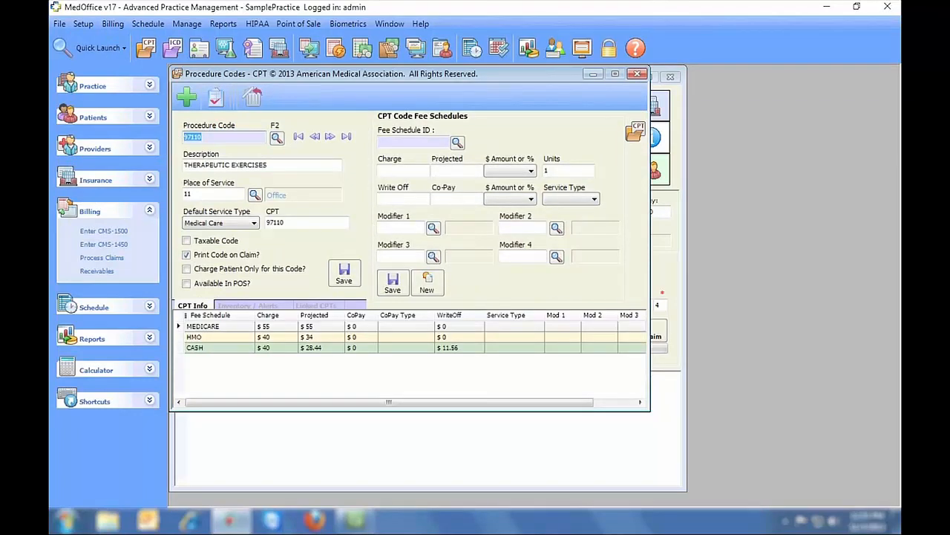
click(348, 275)
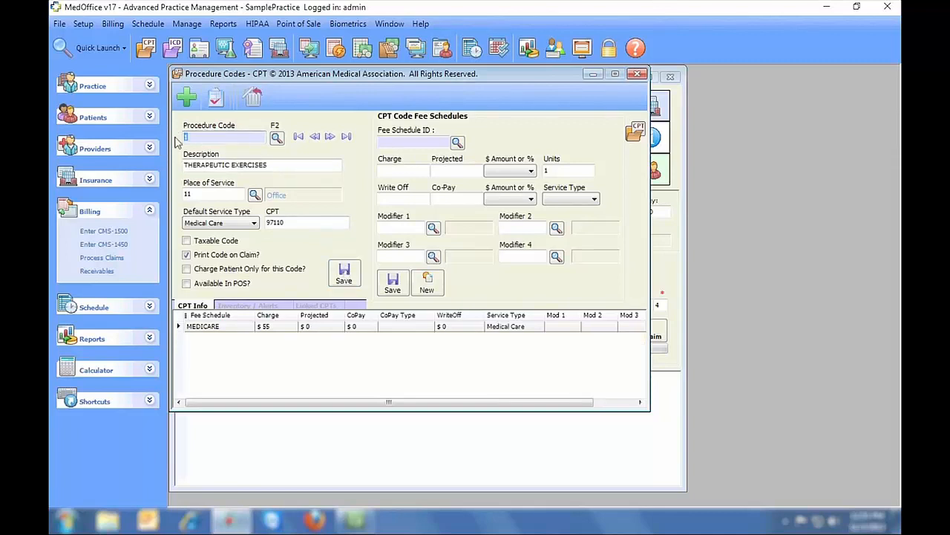
Load procedure code 99213, save it under the procedure code 2, and close the Procedure Codes window
text(99213)
key(Return)
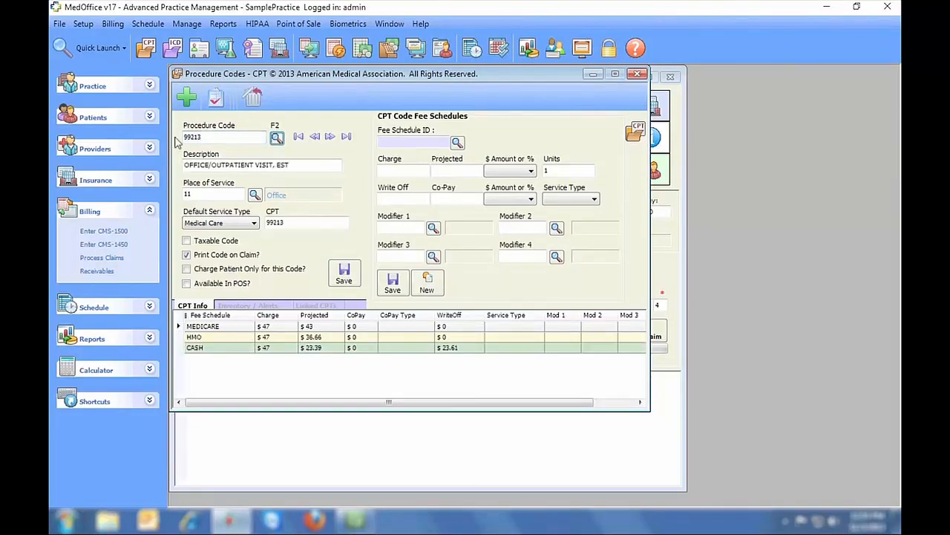
text(2)
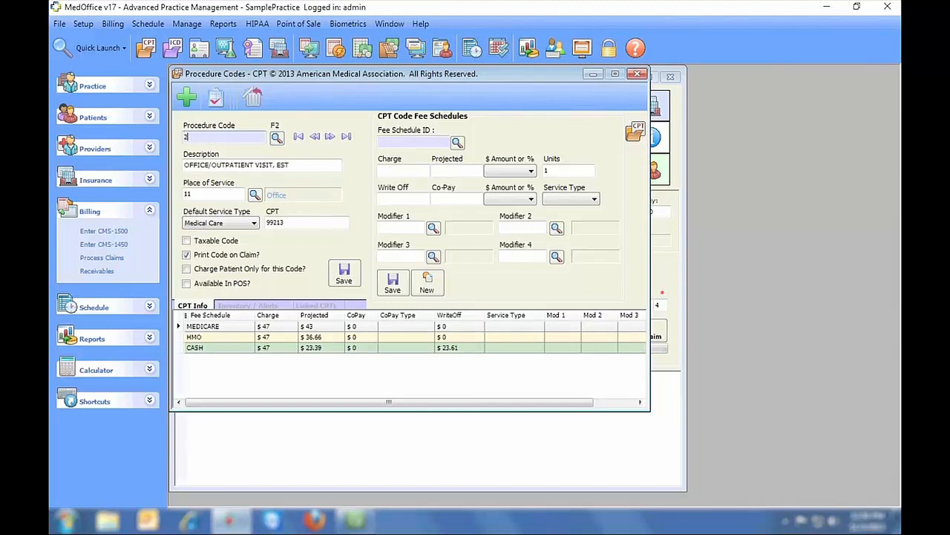
click(350, 273)
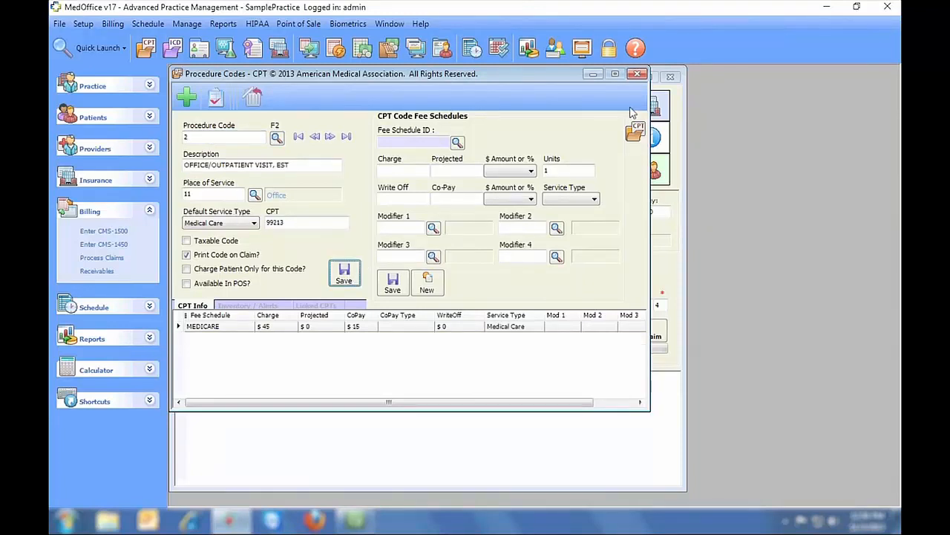
click(636, 75)
Add and save two more charge lines on the claim using procedure codes 1 and 2
click(382, 273)
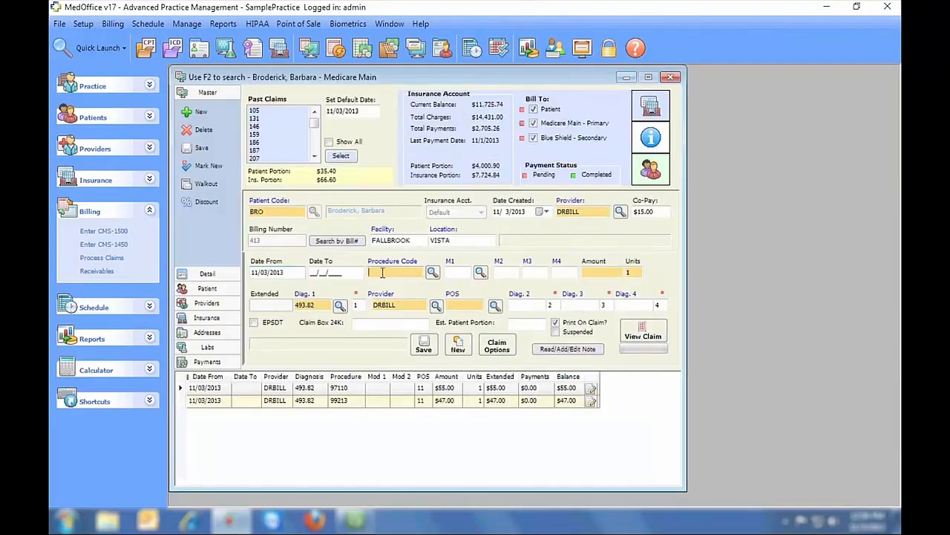
text(1)
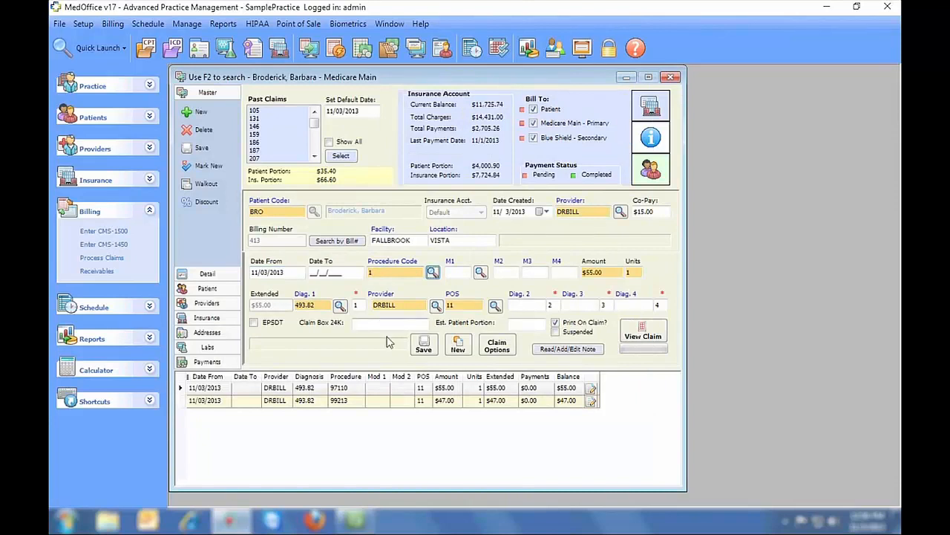
click(423, 345)
click(397, 272)
text(2)
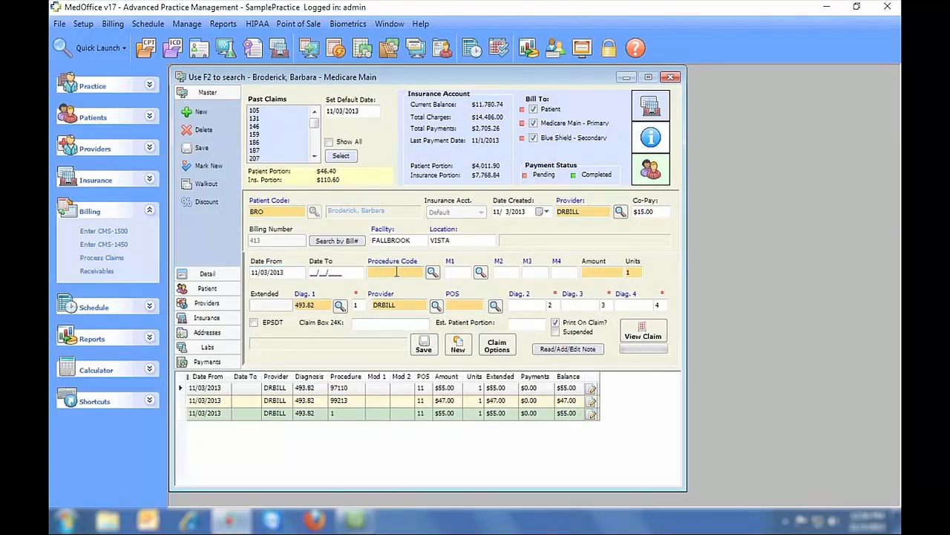
click(425, 348)
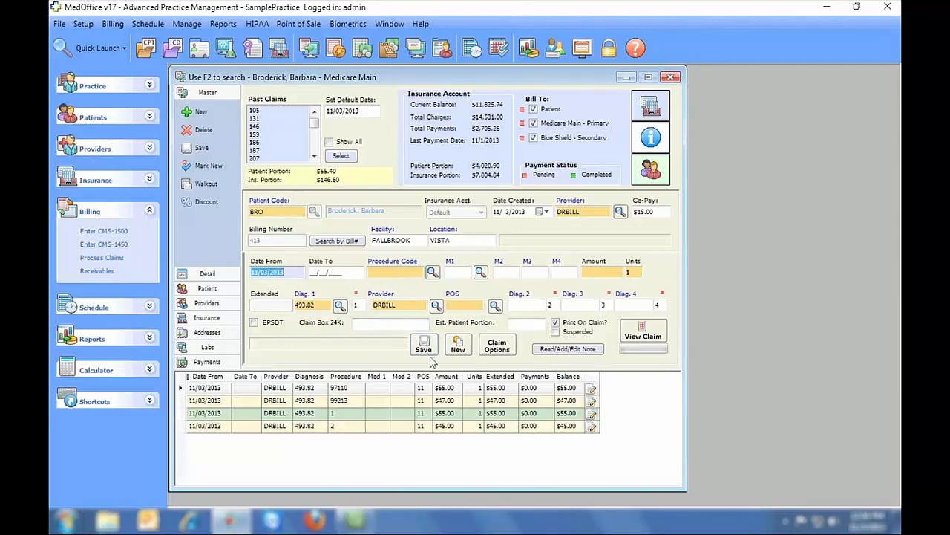
Preview the CMS 1500 form with lines, examine its procedure lines, and close the preview and its dialog
click(633, 334)
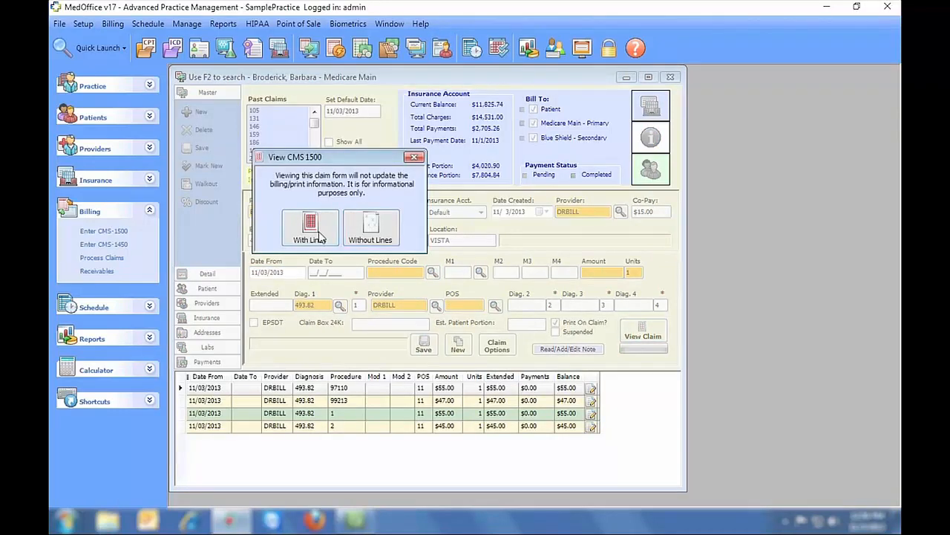
click(321, 240)
drag(879, 168, 877, 316)
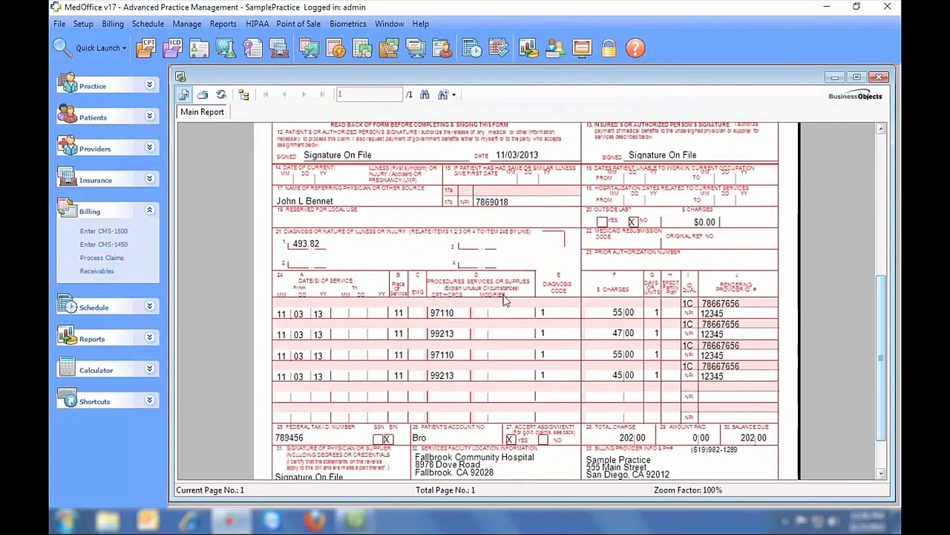
click(879, 77)
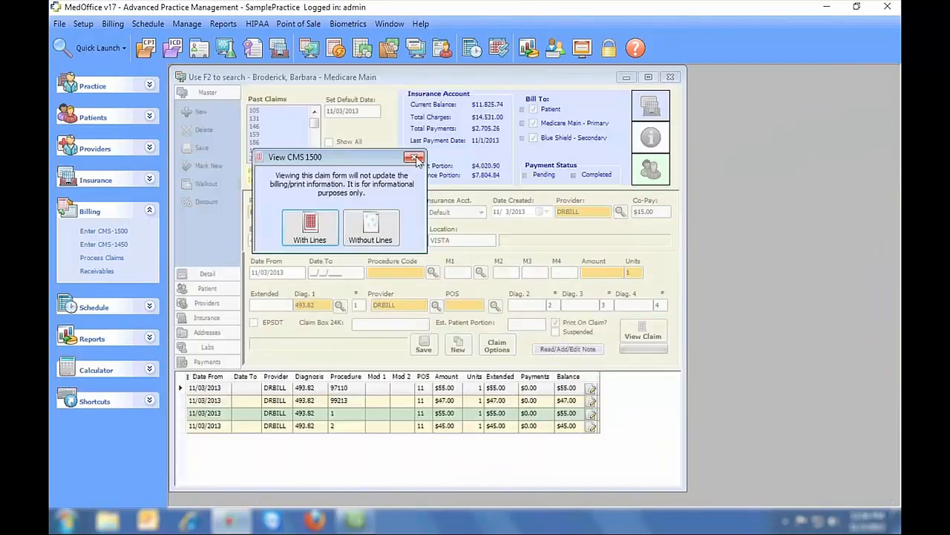
click(415, 157)
Open the Procedure Codes setup, load code 27275, examine its linked CPT codes, and close the window
click(83, 24)
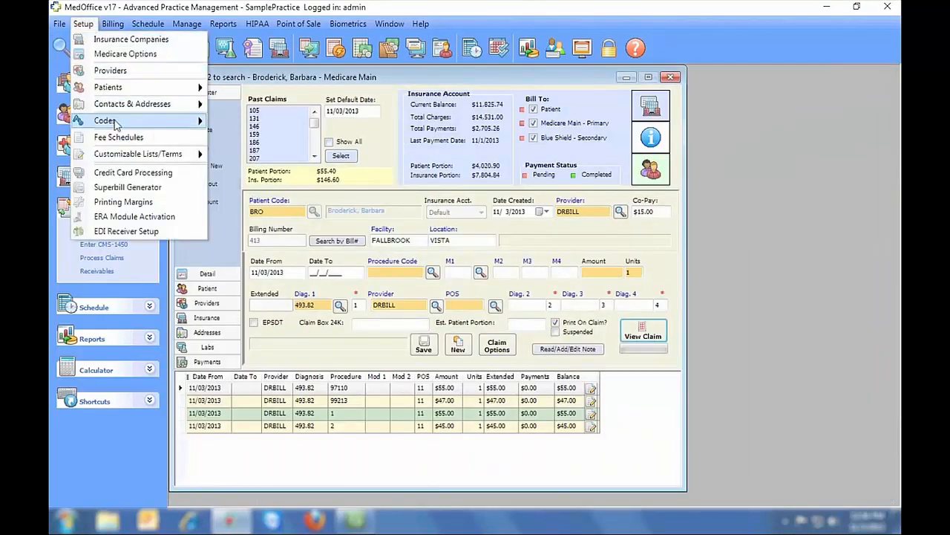
mouse_move(134, 125)
click(248, 135)
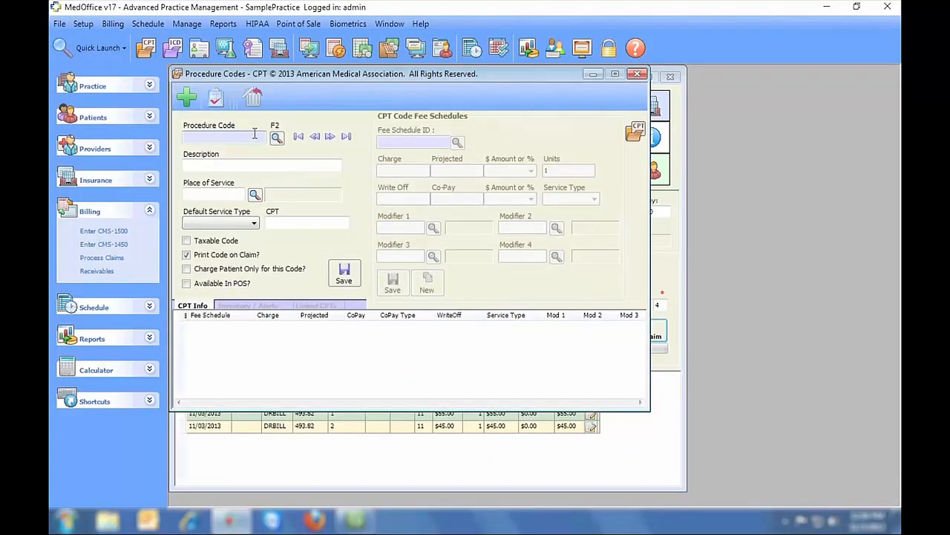
key(Tab)
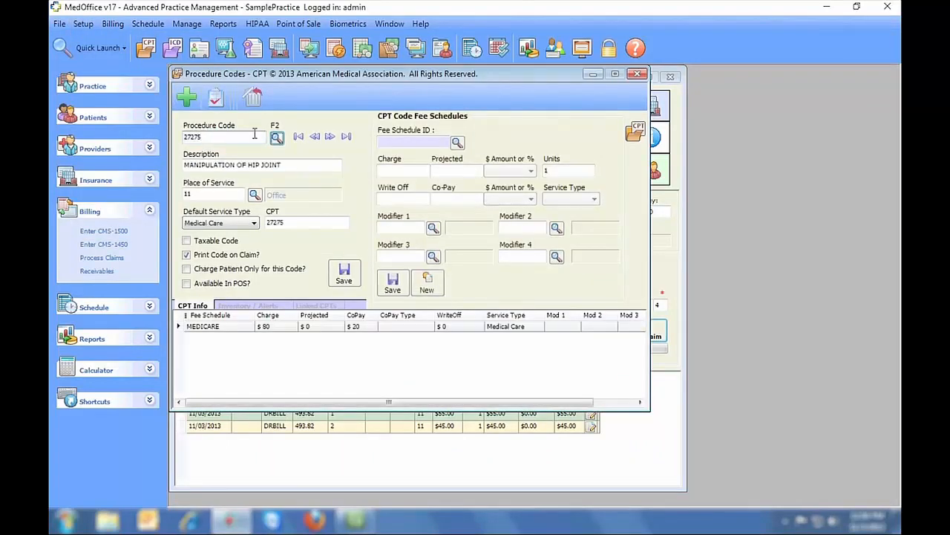
click(343, 307)
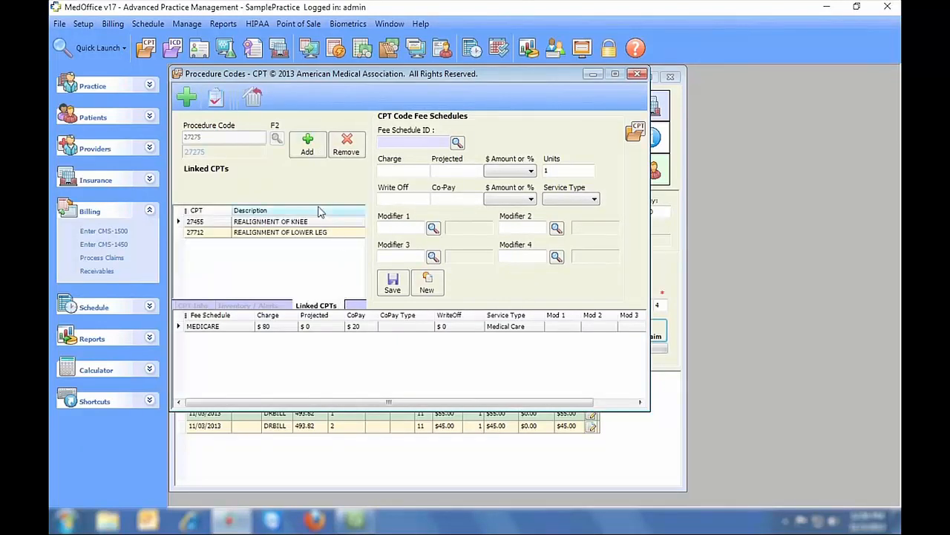
click(637, 73)
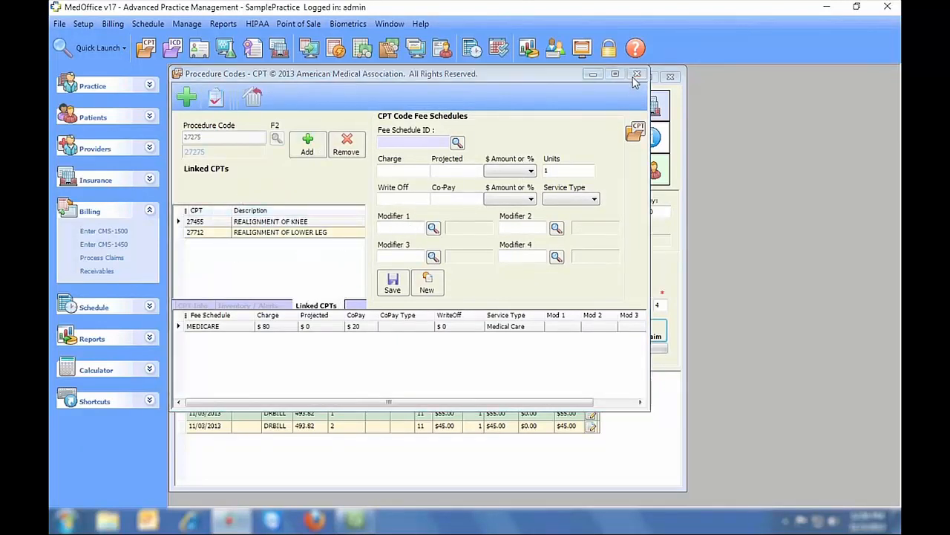
key(Return)
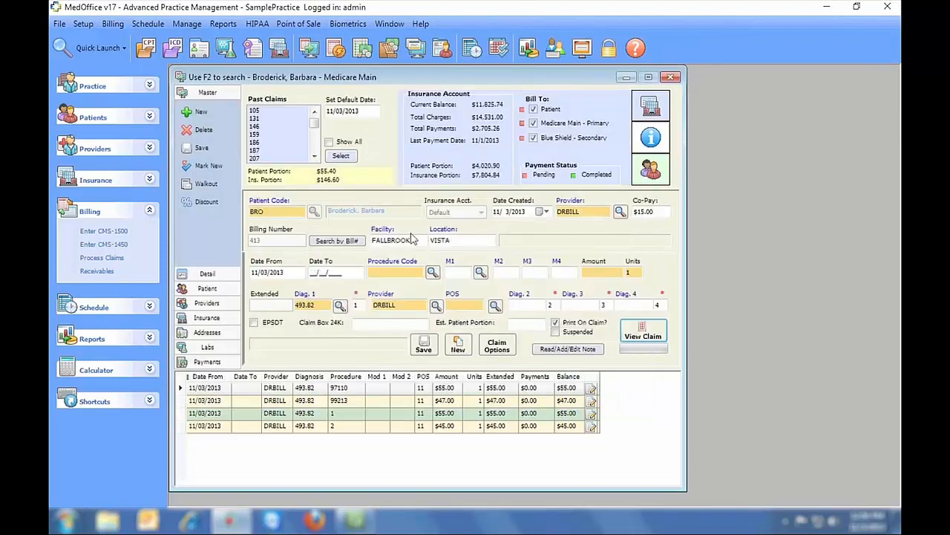
Add and save a charge on the claim using procedure code 27275 with its linked procedures
click(421, 272)
text(27275)
key(Tab)
click(433, 344)
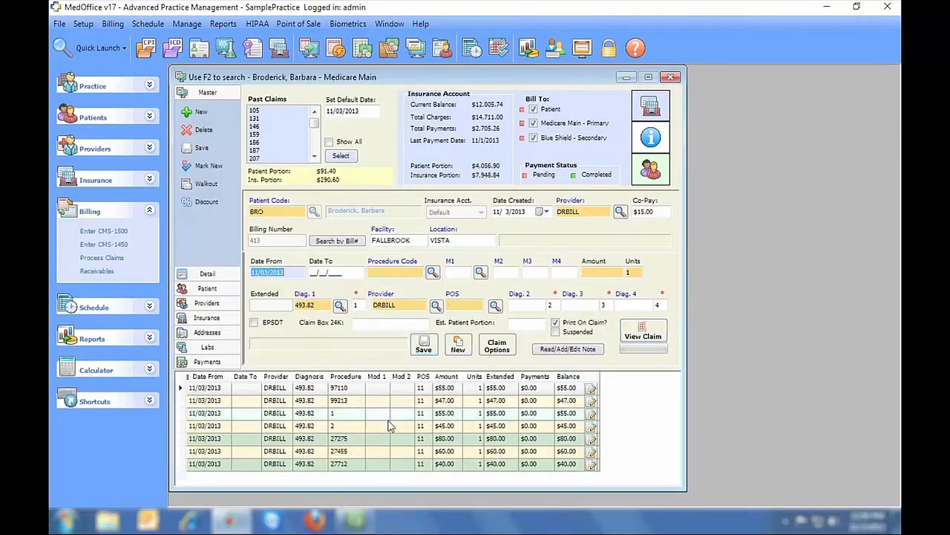
Preview the claim's CMS 1500 form with lines, examine the procedure lines, and close the preview
click(651, 334)
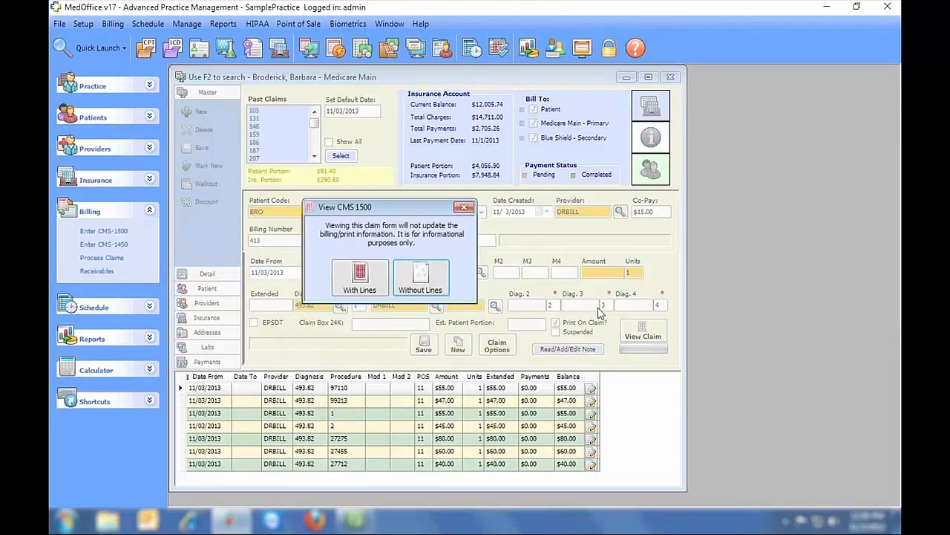
click(370, 285)
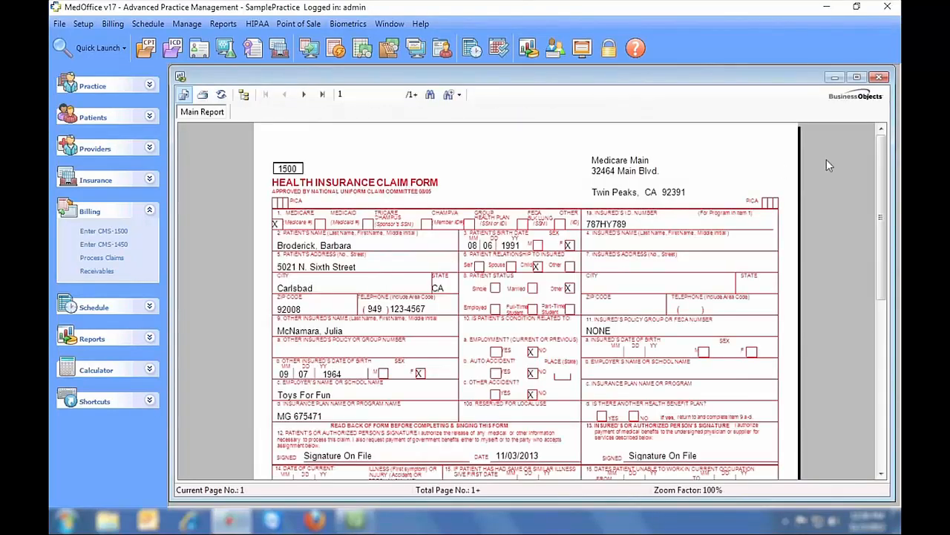
drag(878, 165, 878, 338)
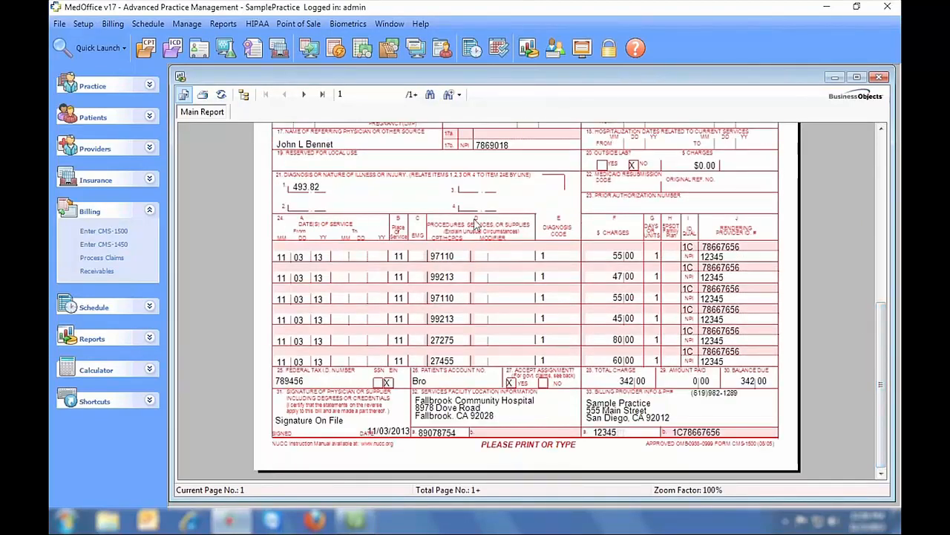
click(879, 78)
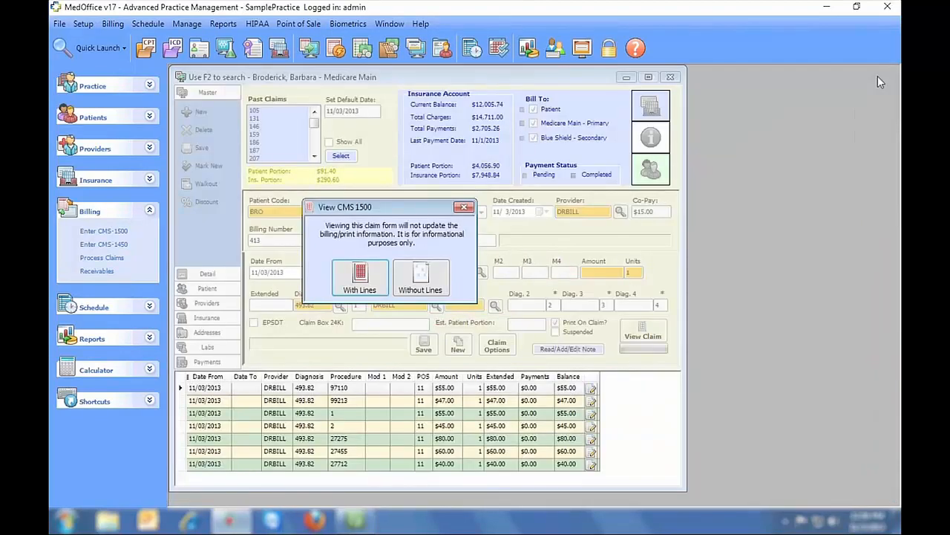
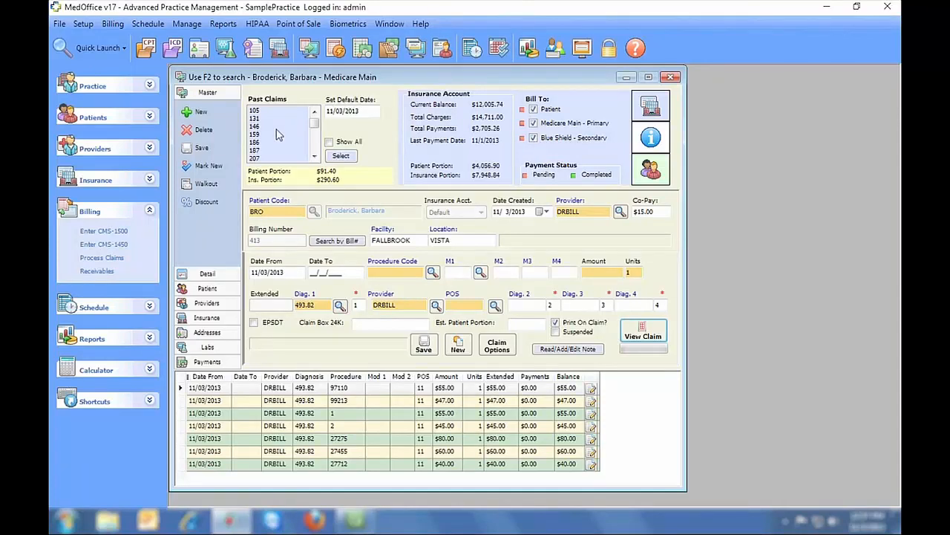
Browse the past claims list, preview the current claim's form once more to check its payer details, and close the preview and its dialog
click(316, 128)
mouse_move(318, 127)
mouse_down()
mouse_move(316, 147)
mouse_move(315, 122)
mouse_up()
click(314, 156)
click(643, 331)
click(255, 164)
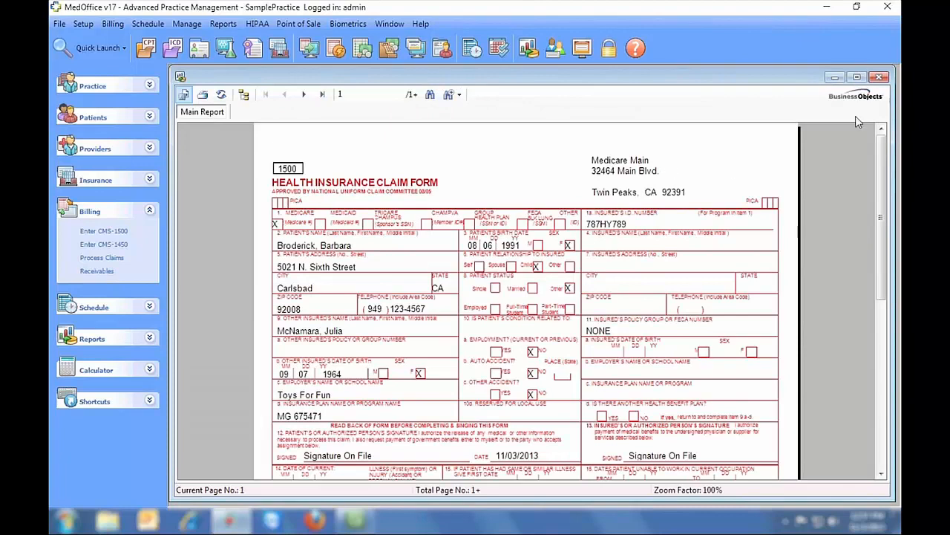
click(880, 77)
click(342, 95)
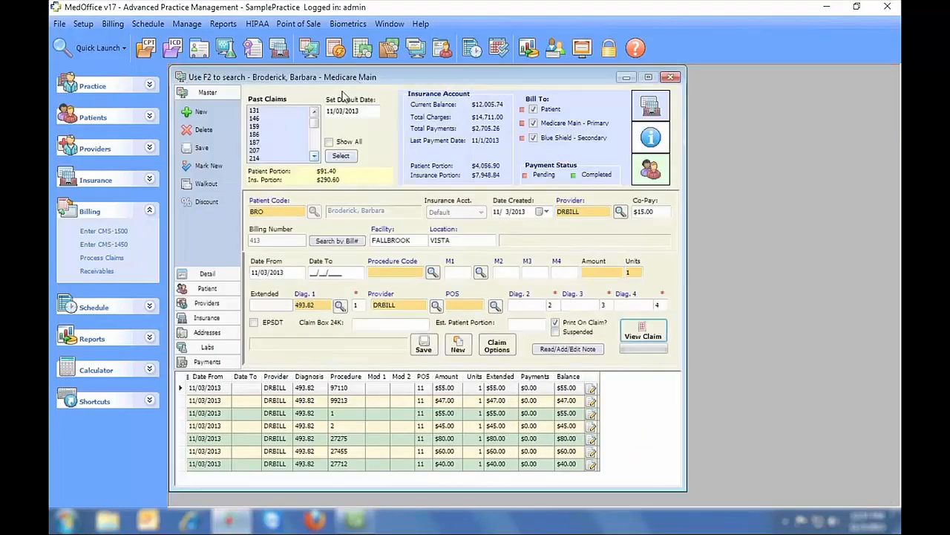
Load past claim 214, preview its CMS 1500 form with lines, and close the preview and its dialog
click(264, 158)
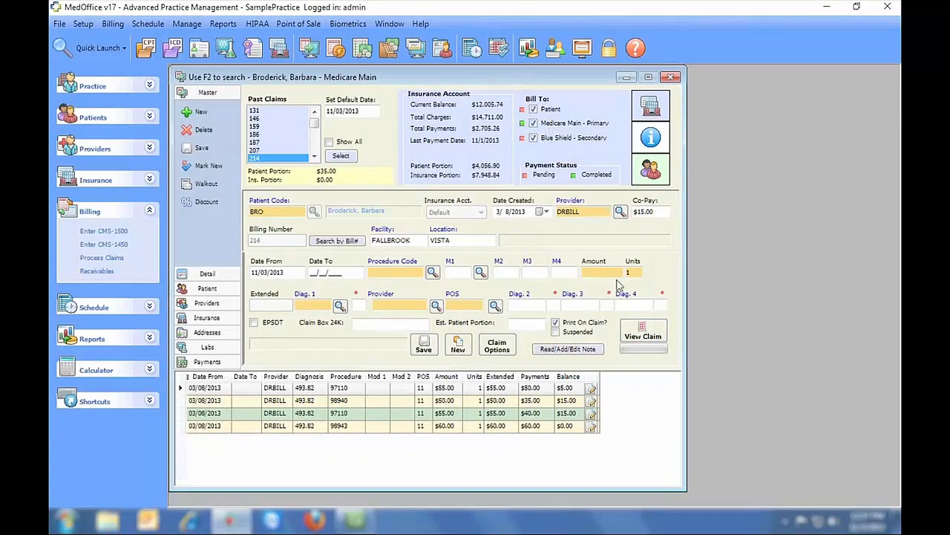
click(636, 336)
click(327, 192)
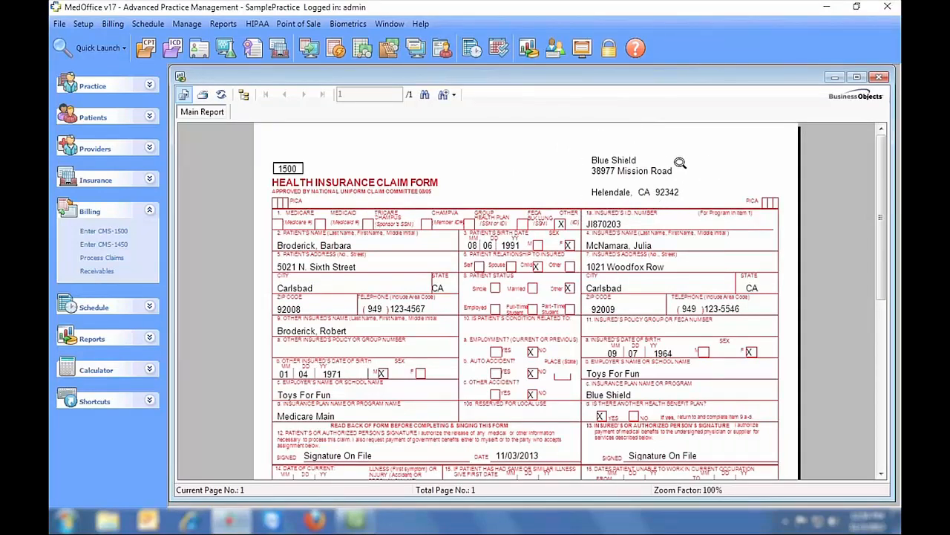
click(881, 79)
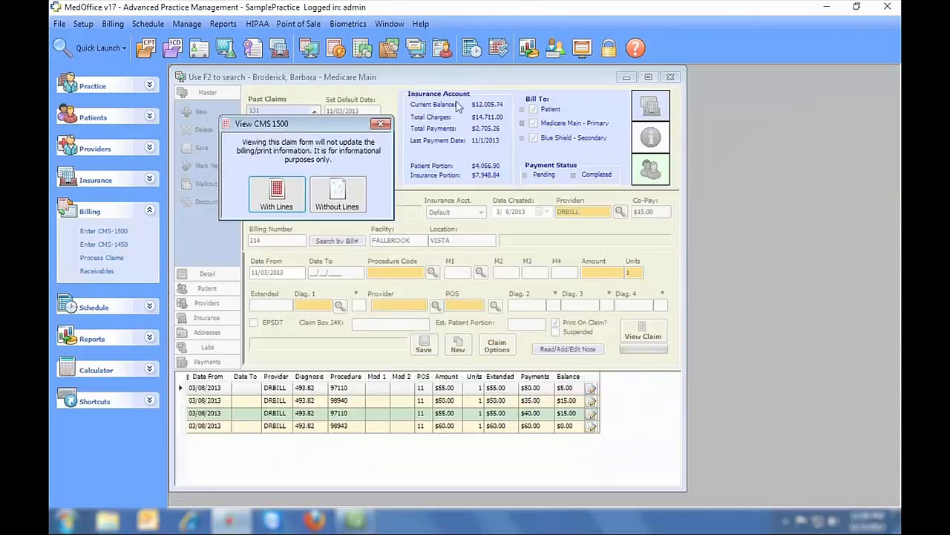
click(383, 123)
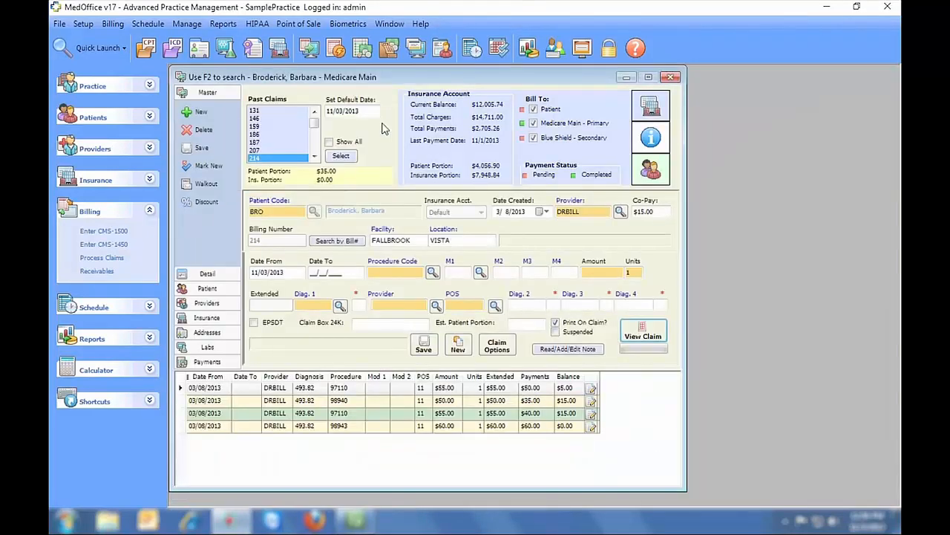
Start a new claim for the patient insured by Aetna US Healthcare, view the patient options, and close the claim window
click(188, 113)
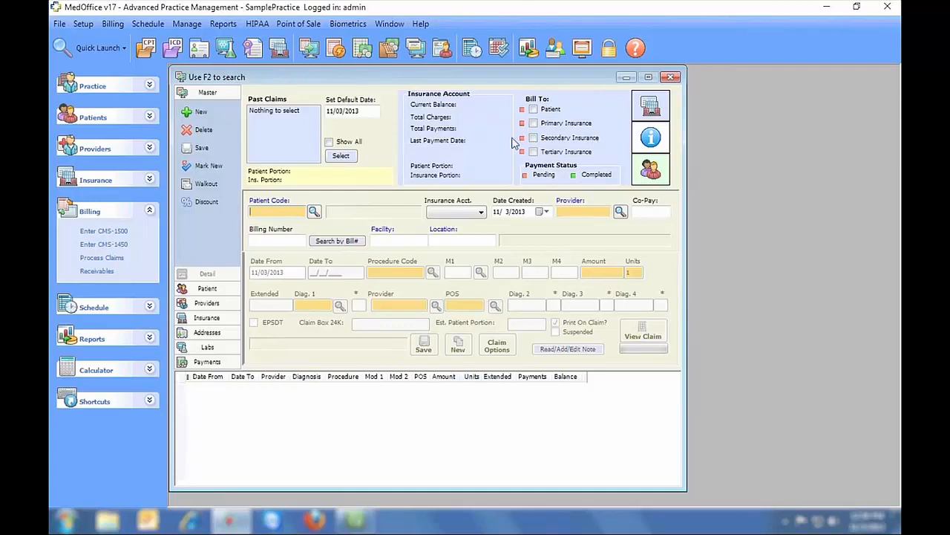
click(315, 212)
double_click(282, 187)
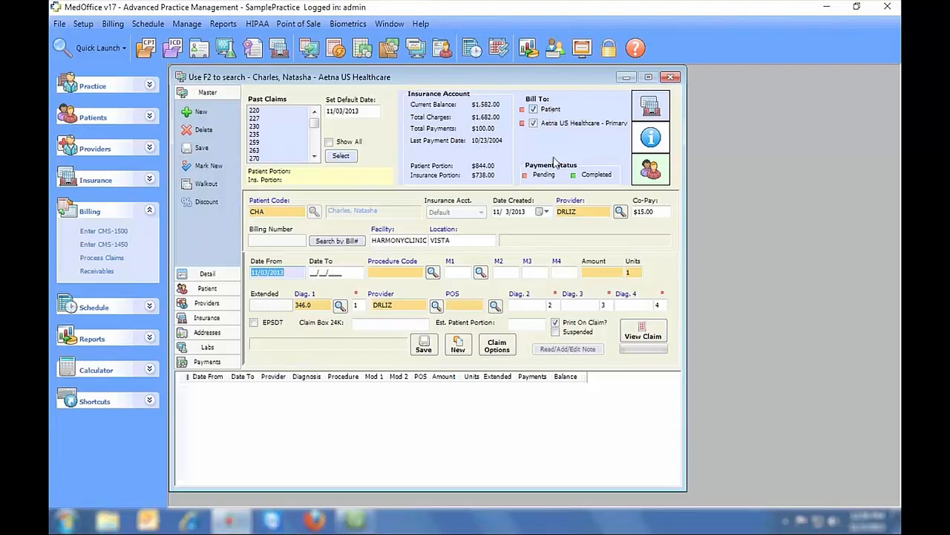
click(208, 289)
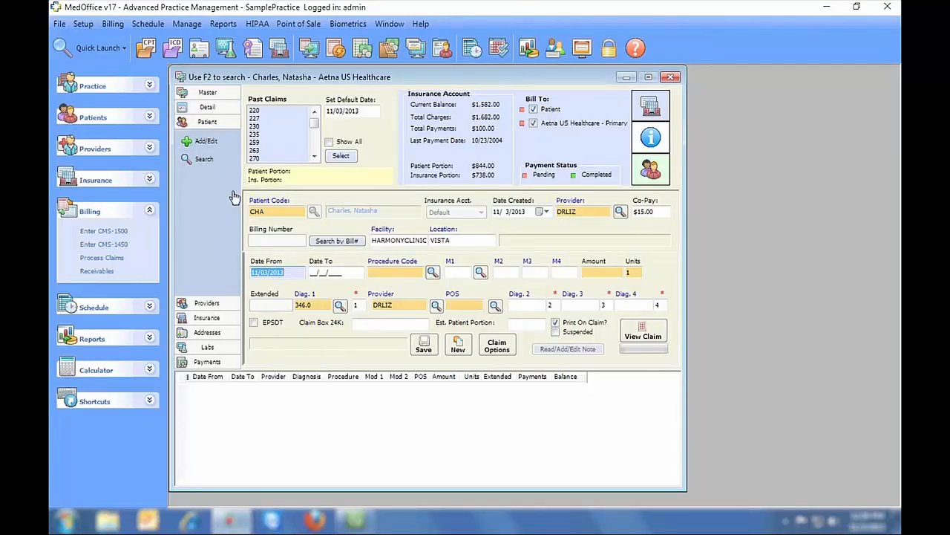
click(670, 77)
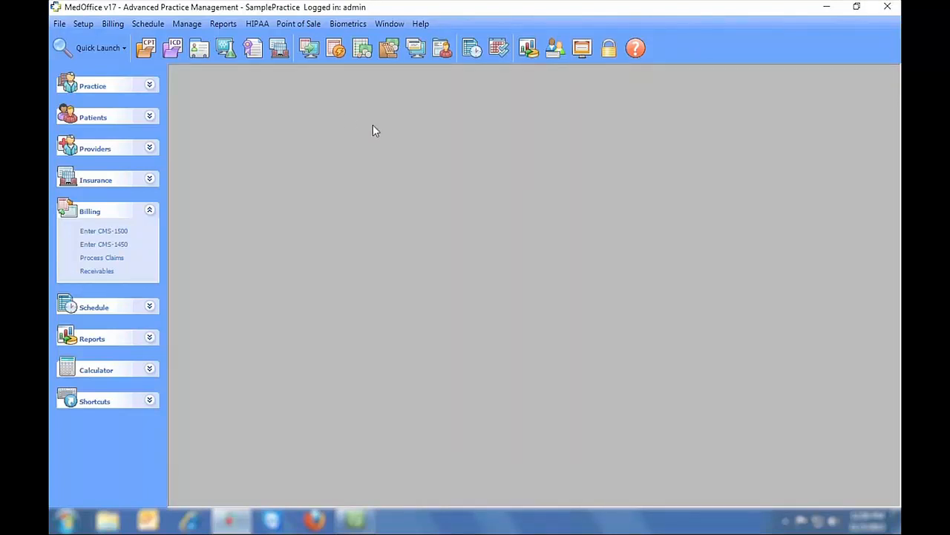
Open Process Claims / Statements, view the statement groups, and return to the claims list
click(334, 48)
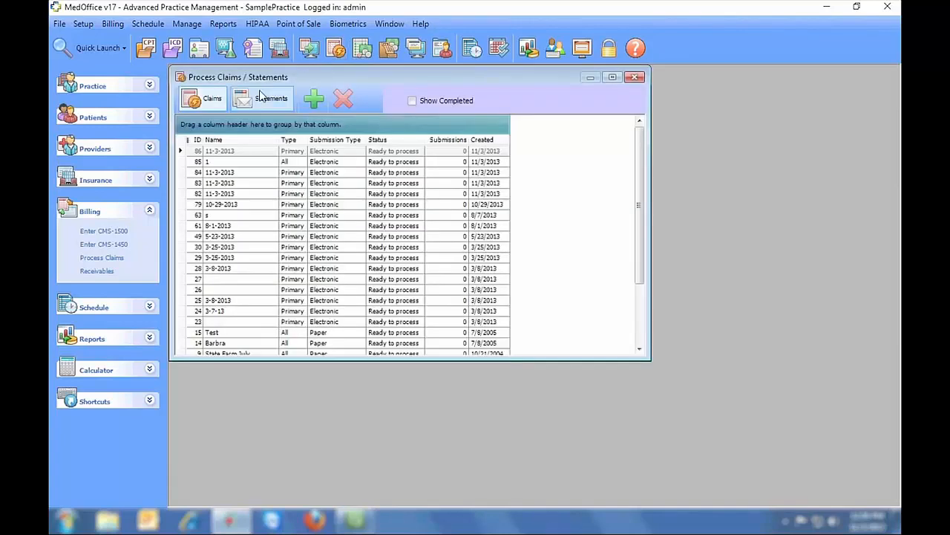
click(258, 101)
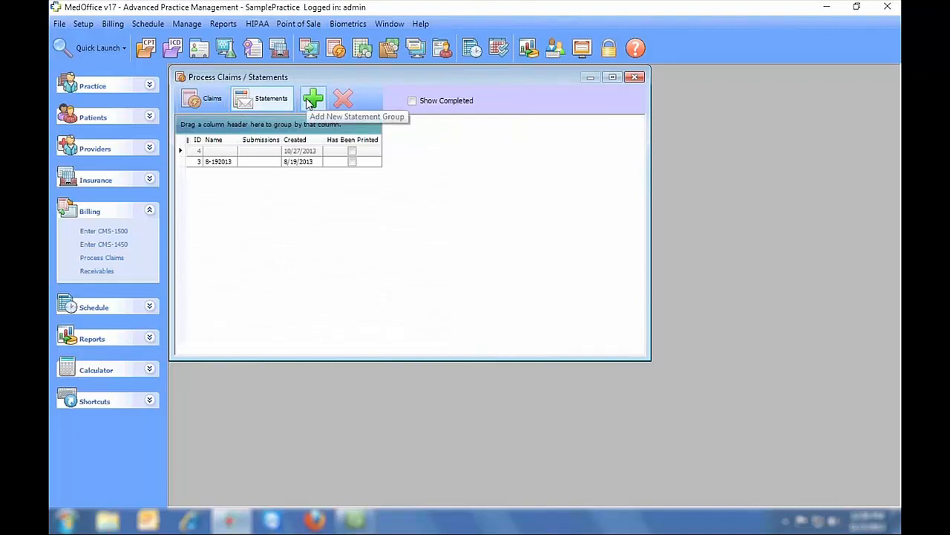
click(207, 104)
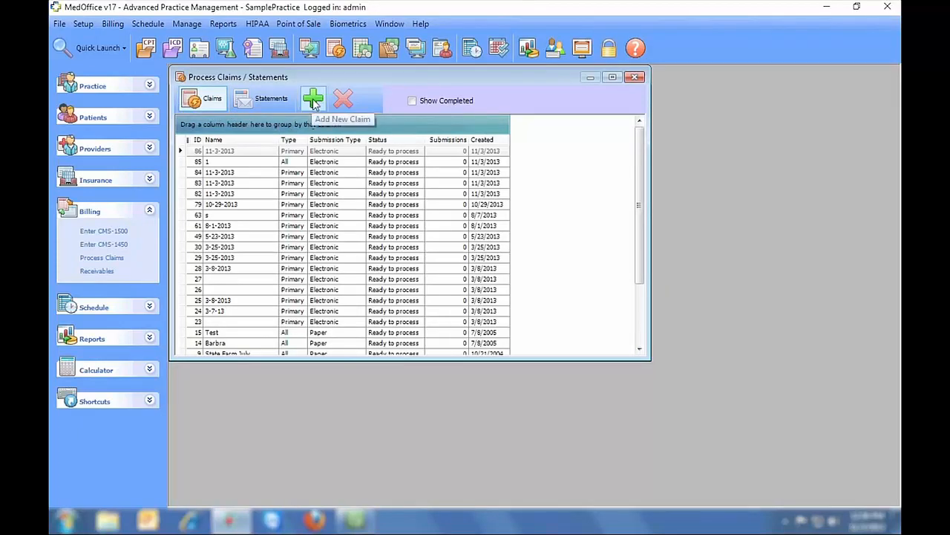
Create and save a claim batch described as 11-3-2013 with type Primary and submission type Electronic
click(313, 99)
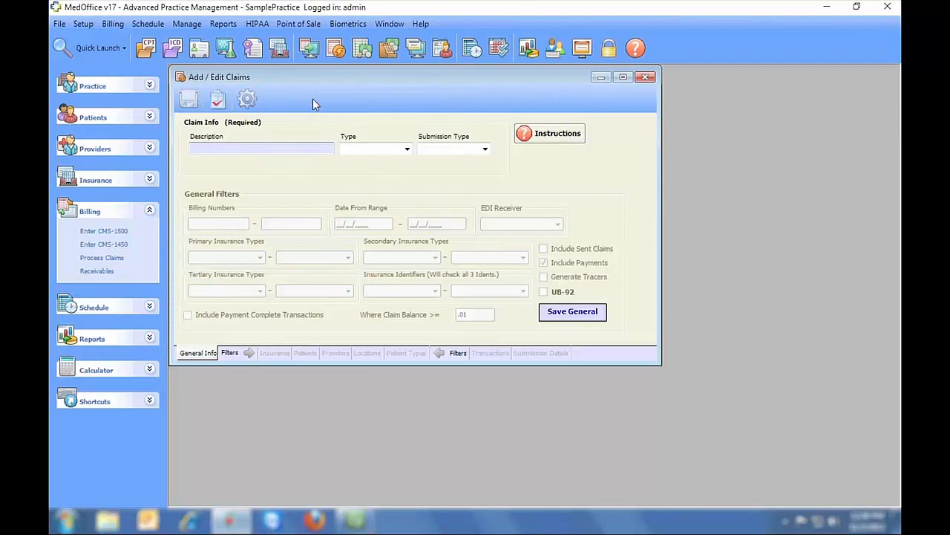
text(11-3-2013)
key(Tab)
key(Down)
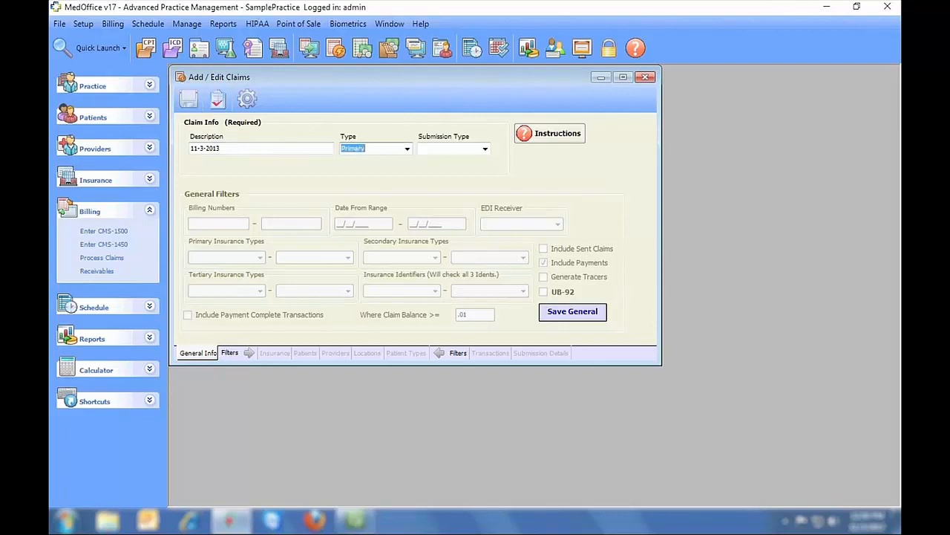
key(Tab)
key(Down)
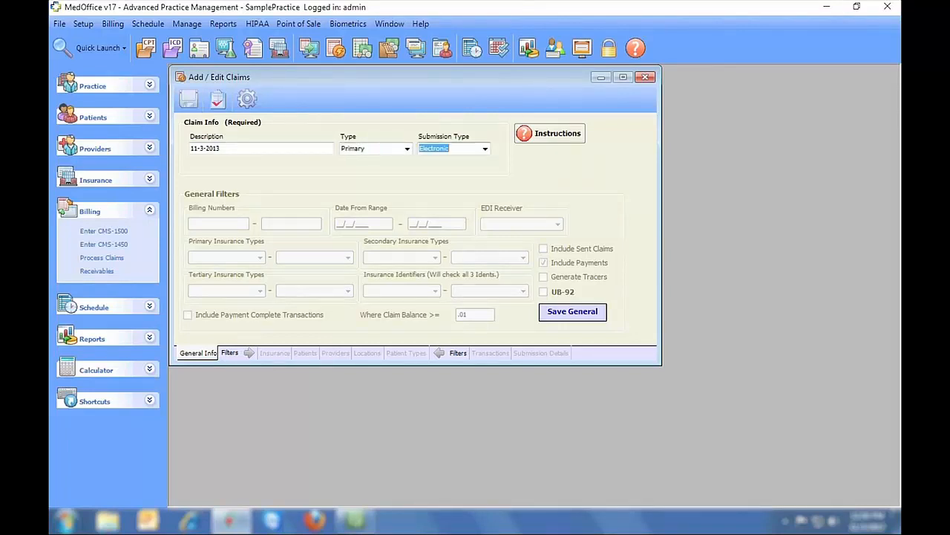
click(191, 98)
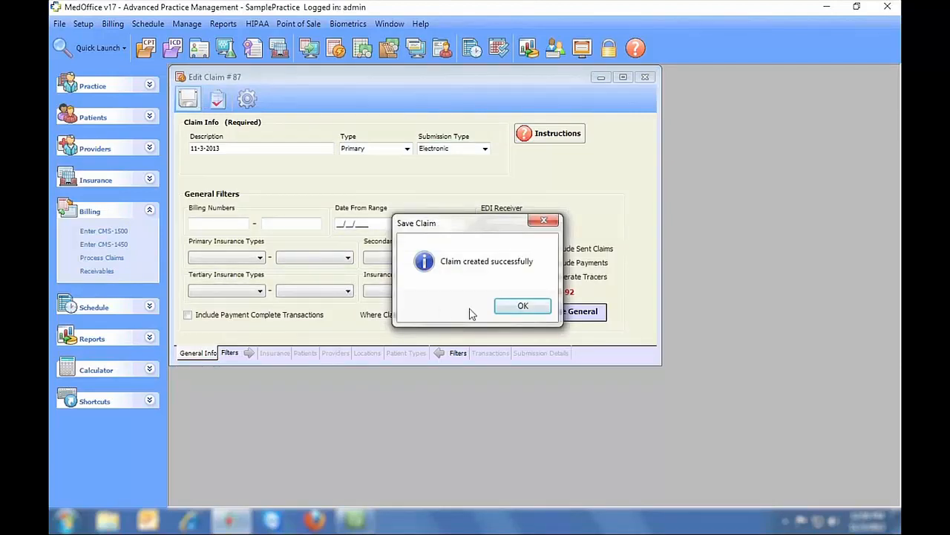
click(524, 306)
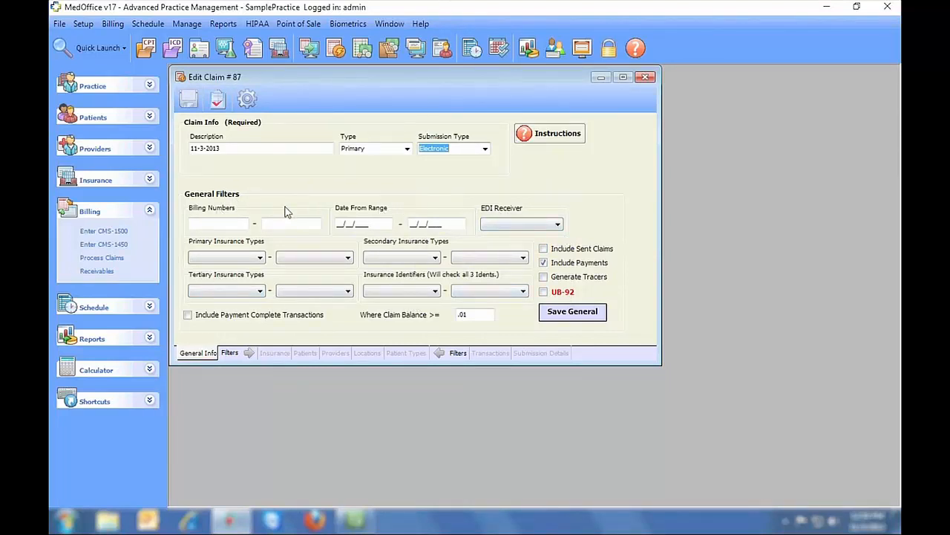
Look through the batch's Insurance, Patients, Providers, Locations and Patient Types filters
click(274, 353)
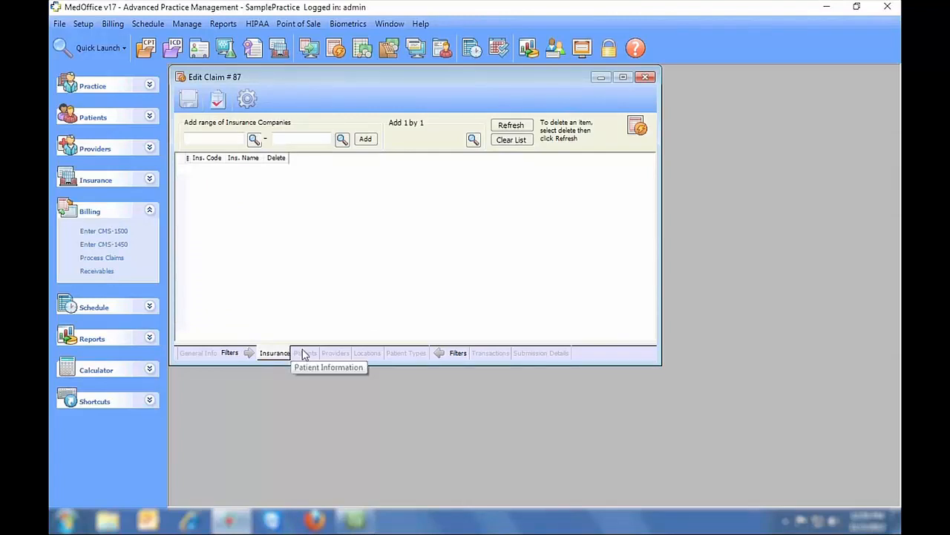
click(305, 353)
click(337, 354)
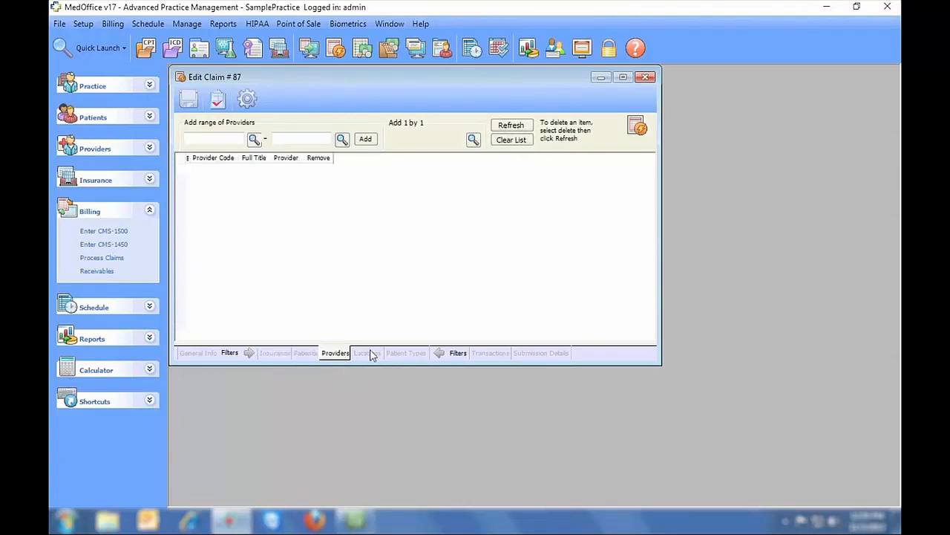
click(369, 354)
click(395, 354)
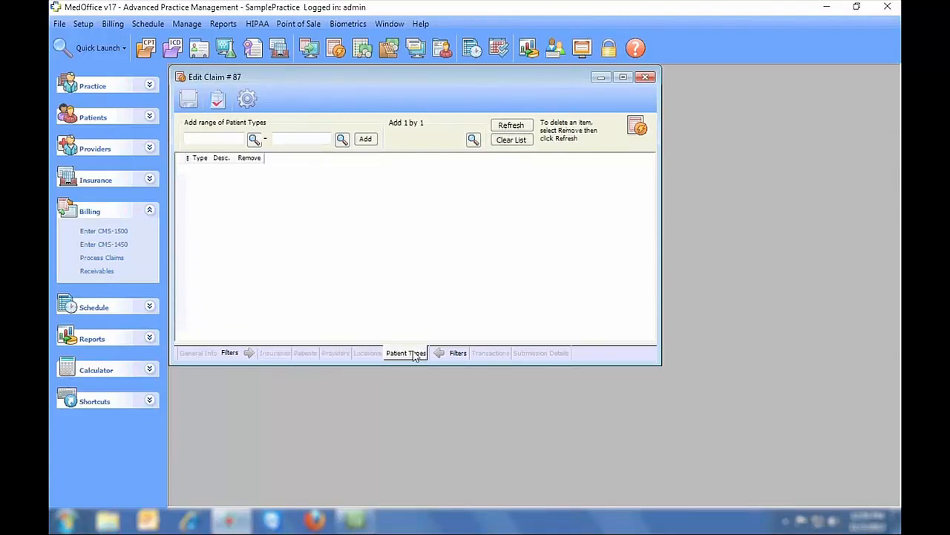
Find the transactions matching the 11-3-2013 batch and acknowledge the result
click(489, 354)
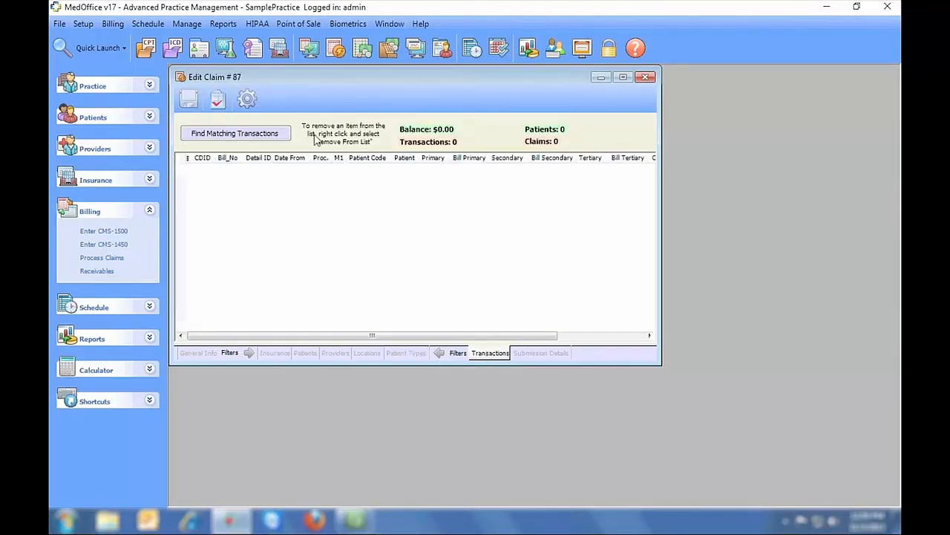
click(264, 134)
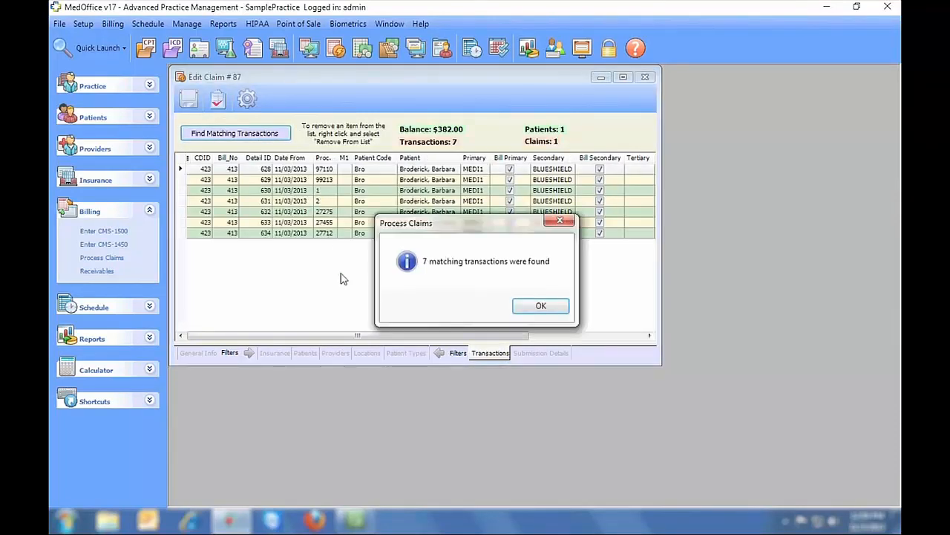
click(531, 308)
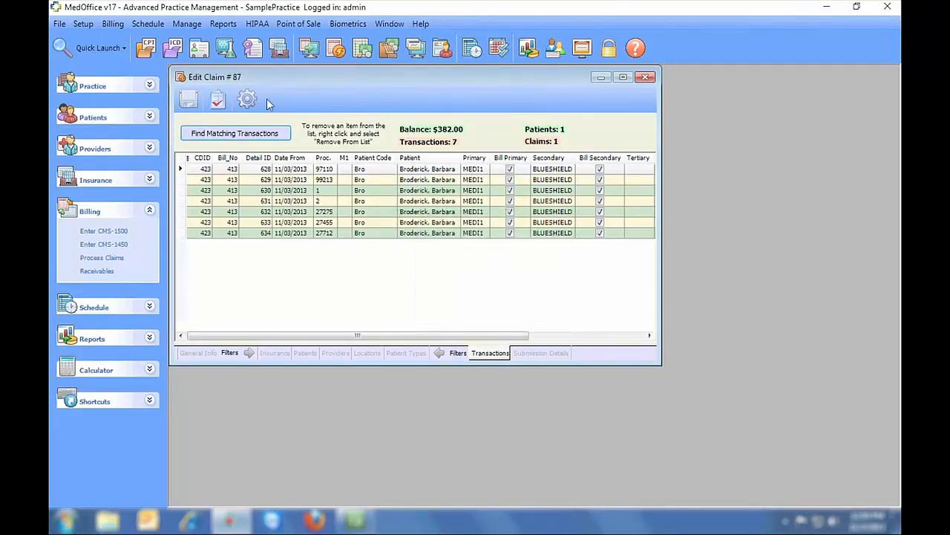
Try to export the batch's claims as a Print ANSI File named 11-3-2013
click(245, 99)
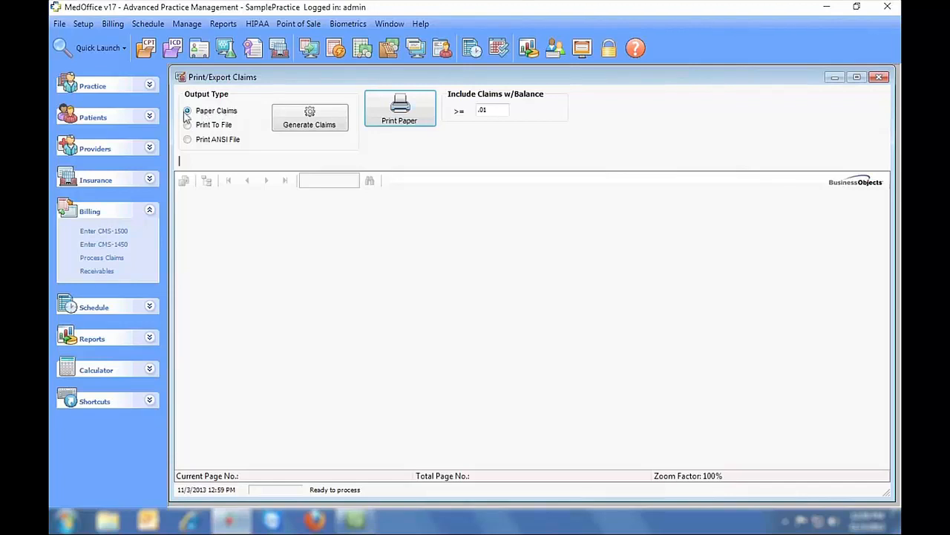
click(188, 126)
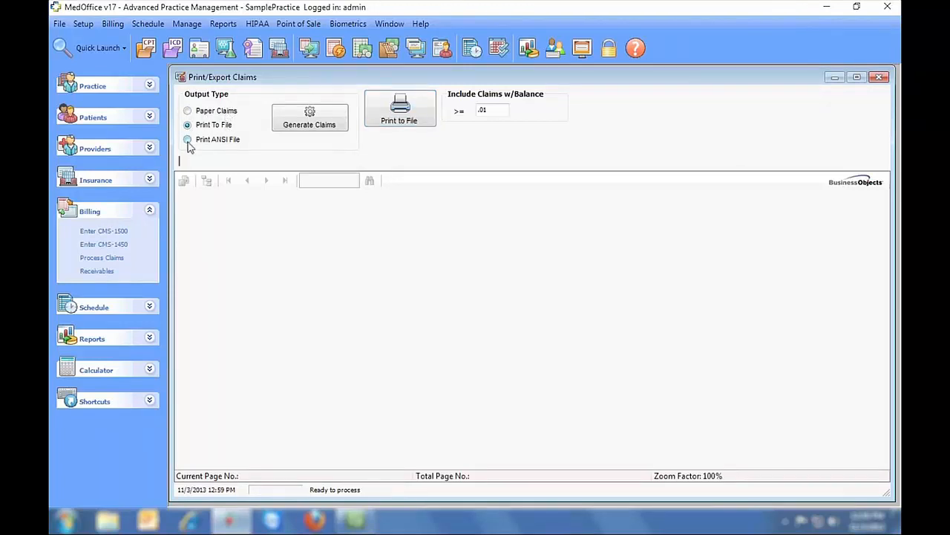
click(188, 142)
text(1)
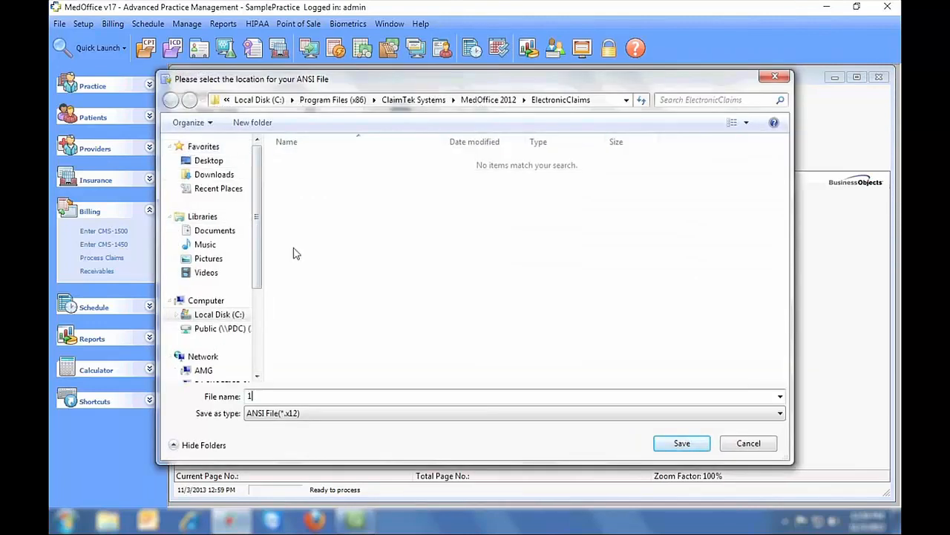
text(1-3-2013)
click(680, 443)
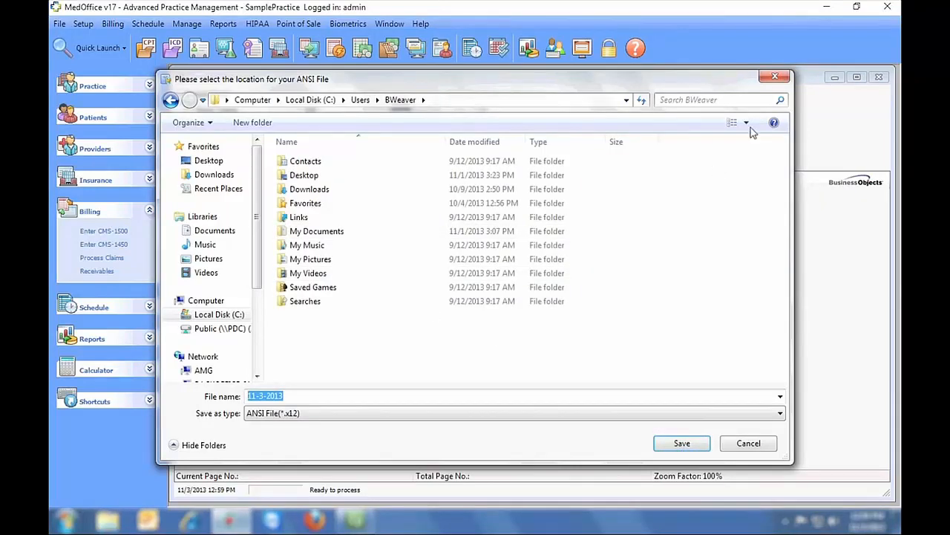
click(773, 79)
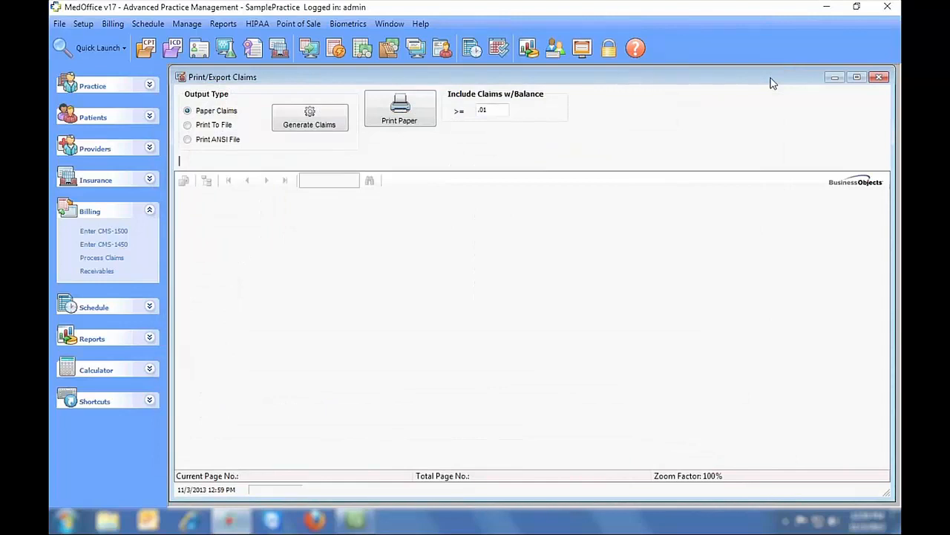
Close the Print/Export Claims, Edit Claim, and Process Claims / Statements windows
click(878, 77)
click(645, 77)
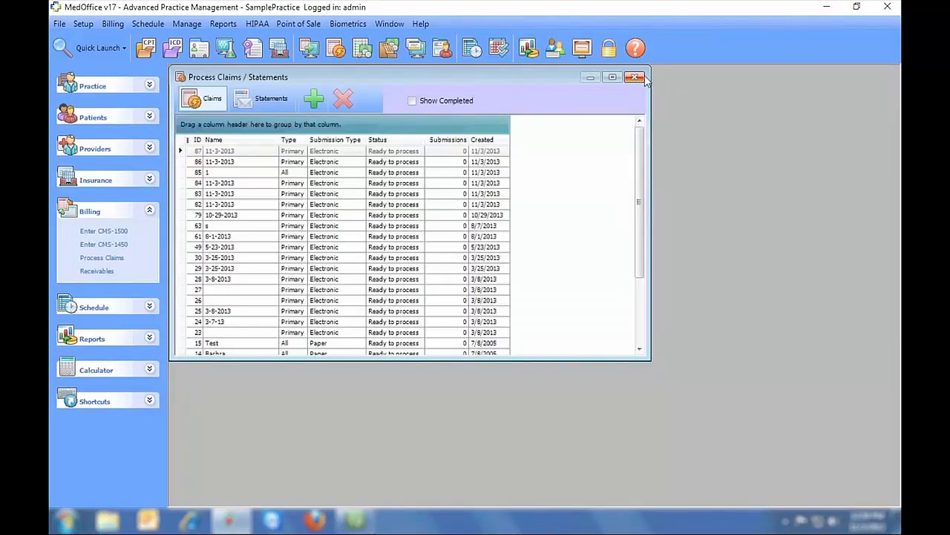
click(636, 77)
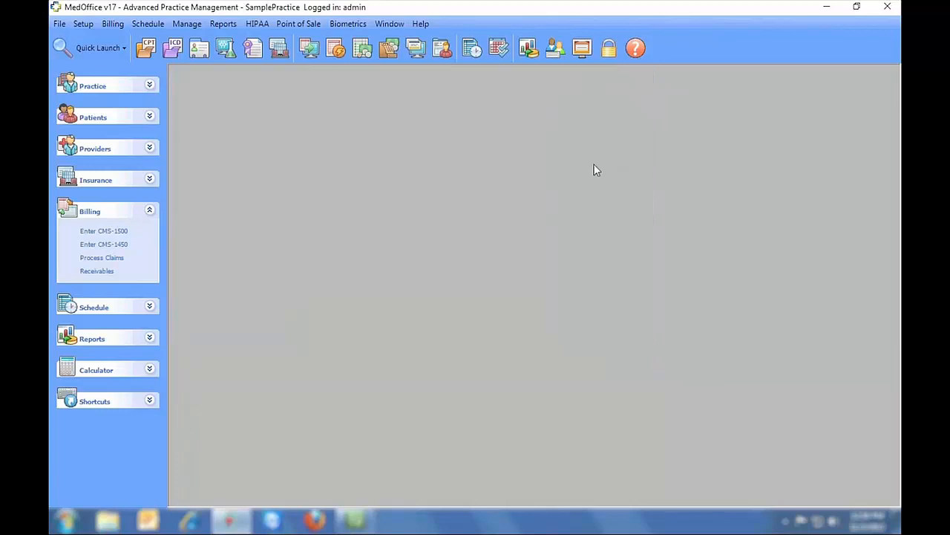
Start a new insurance receivable in Manage Receivables named Medicare, enter the check's payment reference number, and set the amount received to 880.80
click(361, 50)
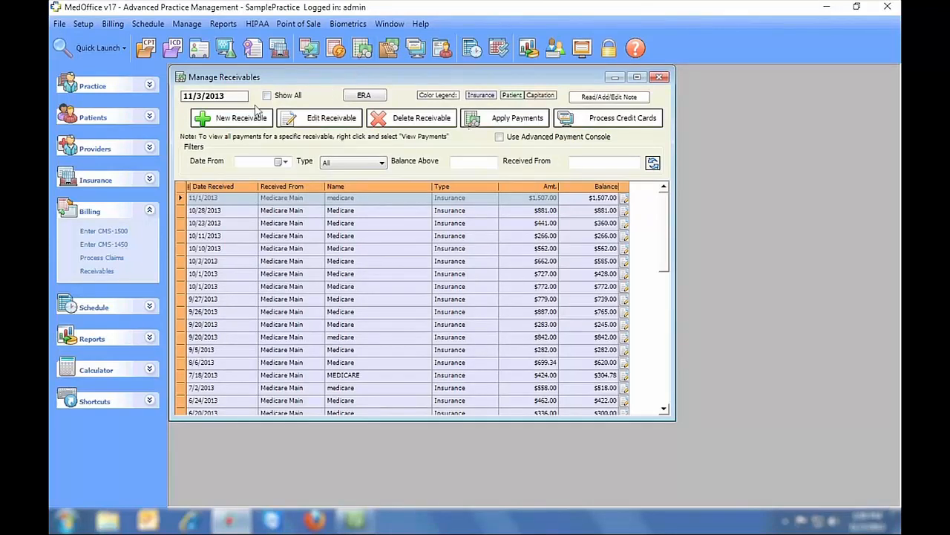
click(235, 119)
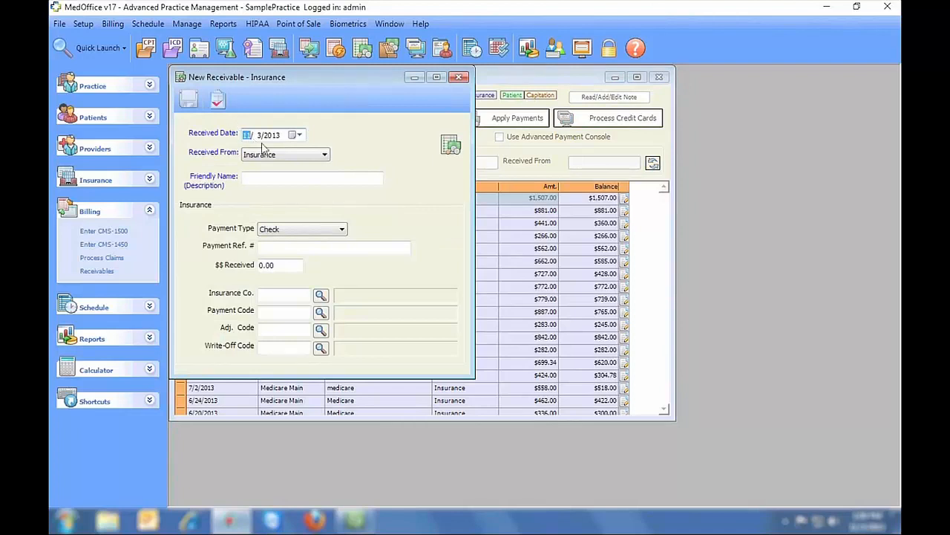
click(288, 178)
text(Medicare)
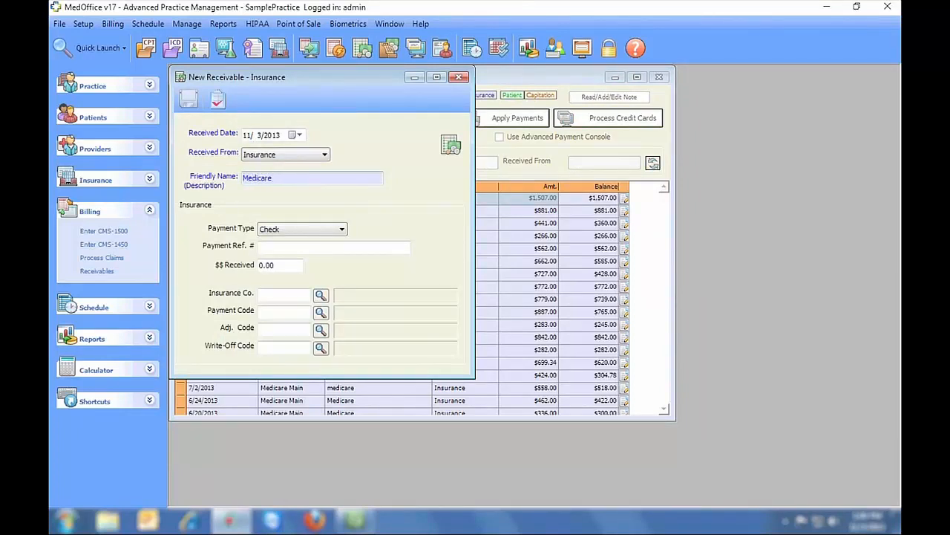
click(295, 247)
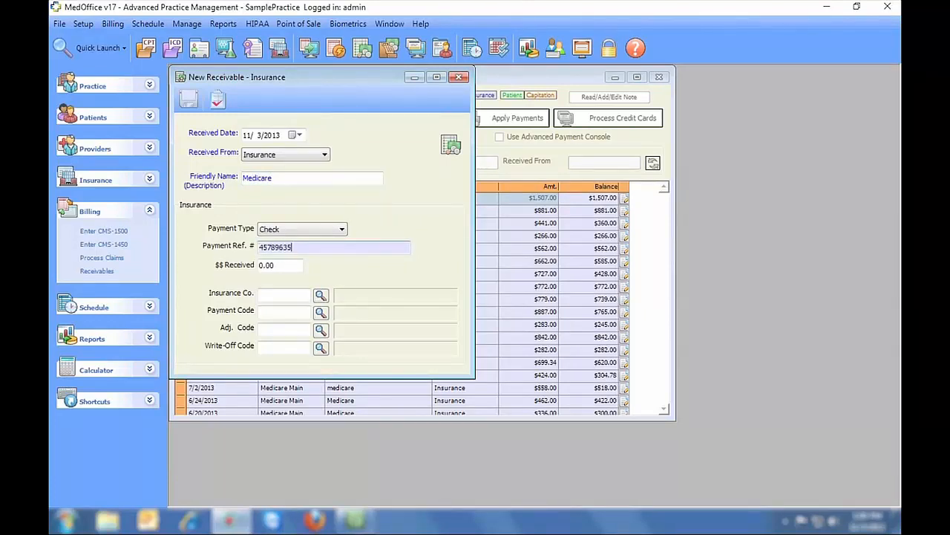
key(Tab)
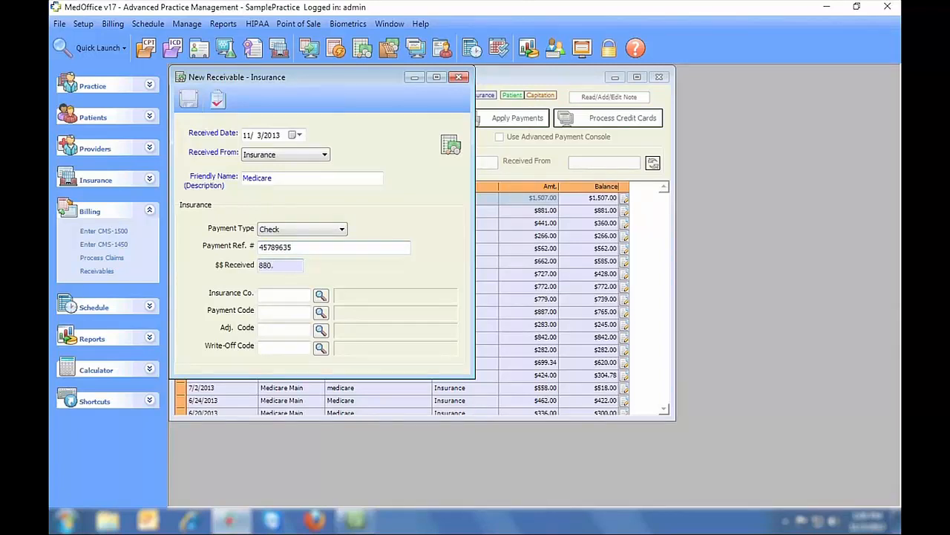
Assign insurance company Medicare Main and payment code PIS (Primary Insurance Payment) to the receivable, and save it
click(320, 294)
double_click(286, 182)
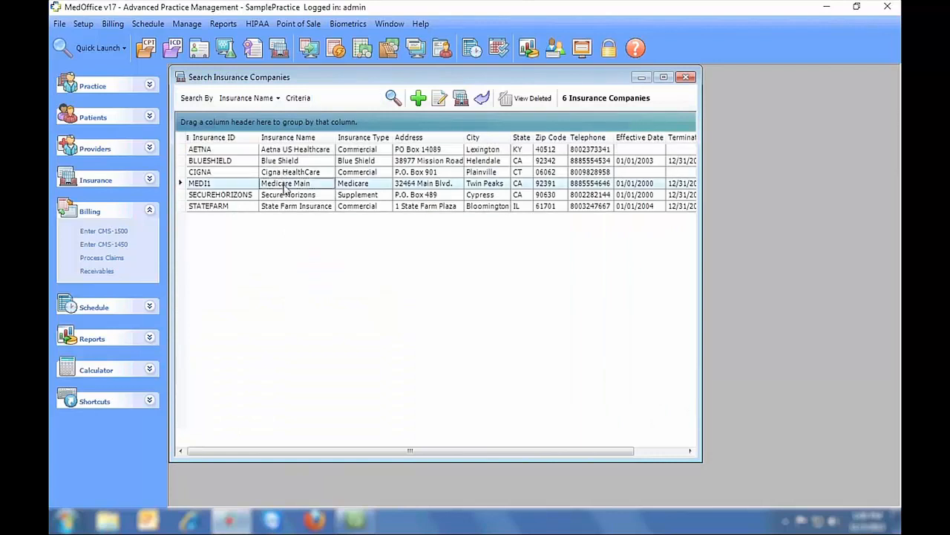
click(321, 313)
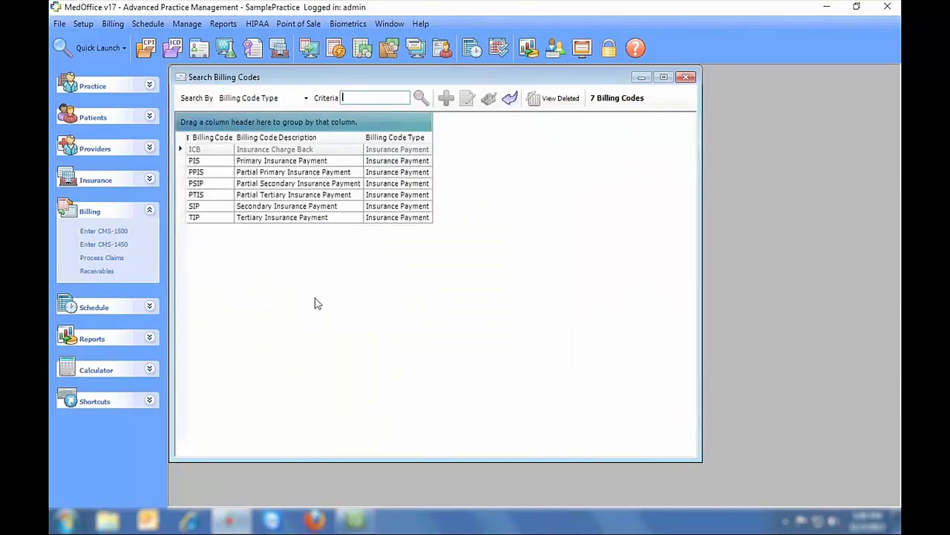
double_click(289, 162)
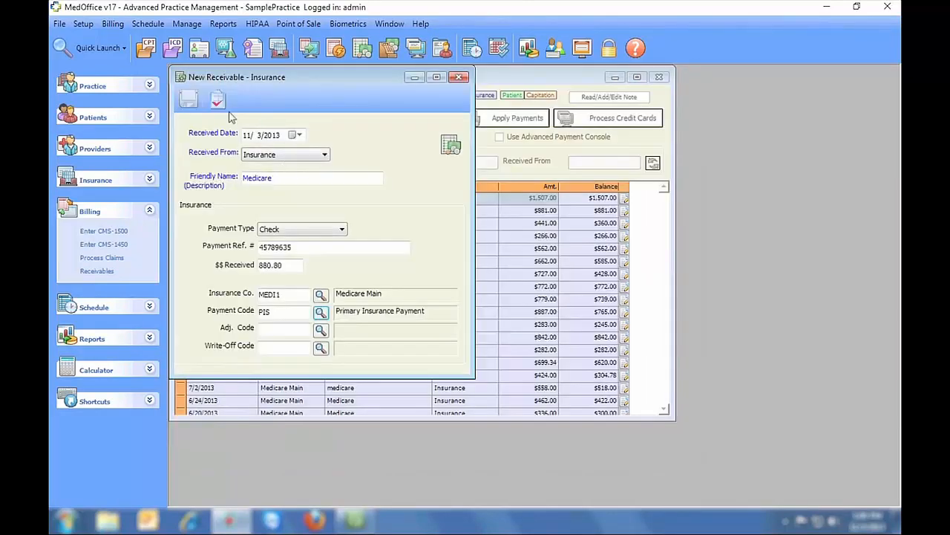
click(190, 100)
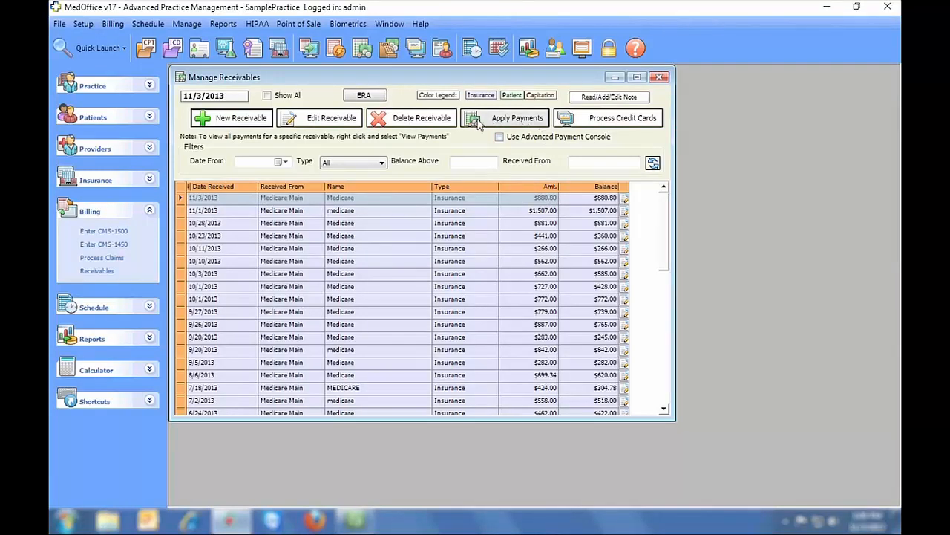
Apply payments from the 11/3/2013 Medicare receivable and load the first patient in the patient list
click(522, 125)
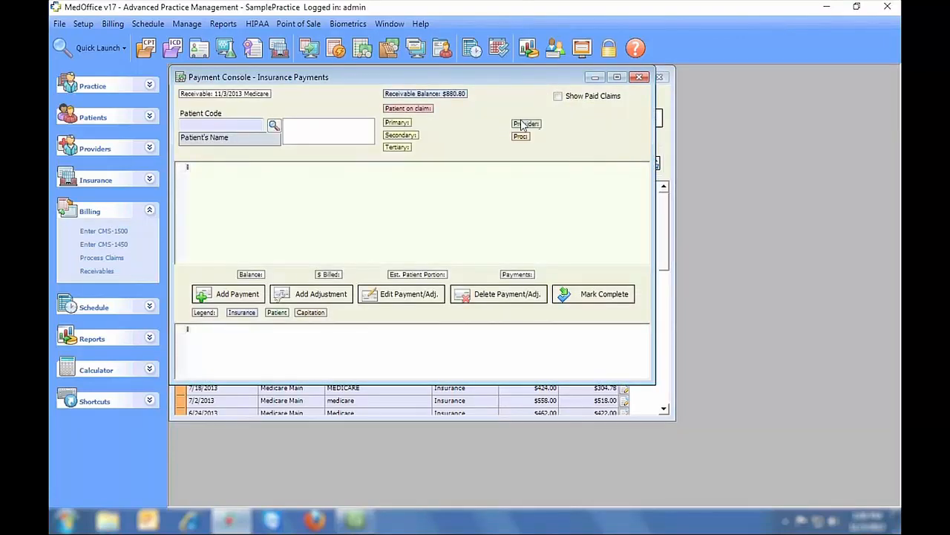
click(274, 126)
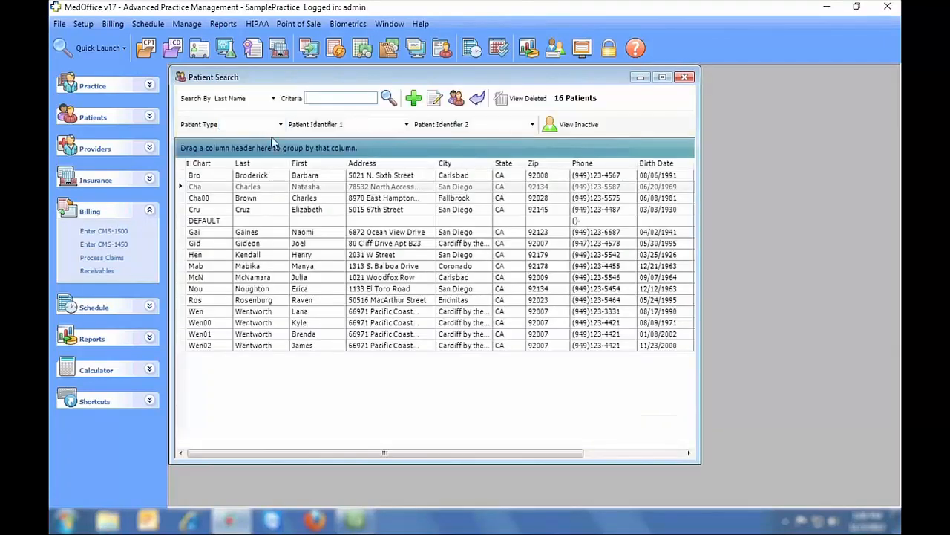
double_click(276, 178)
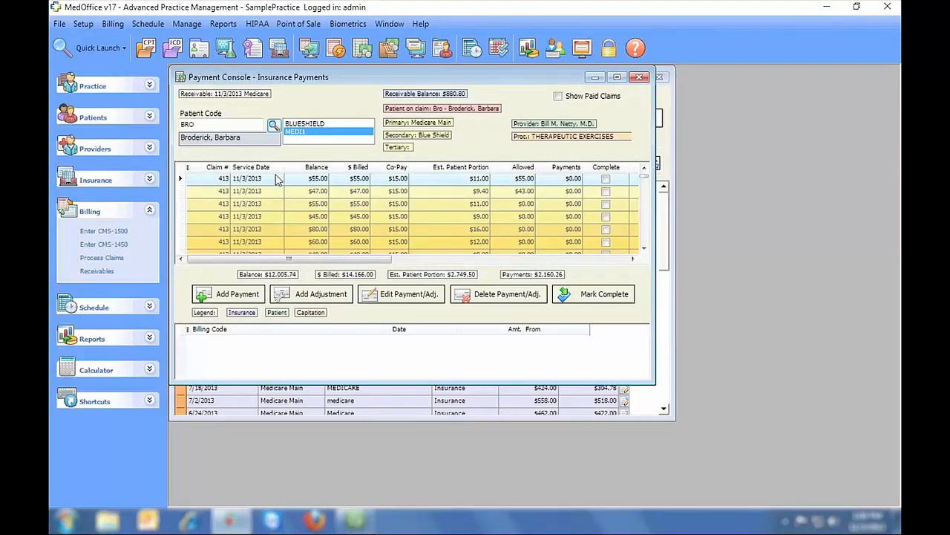
Add and save a primary insurance payment of 40 on the first claim 413 service line, and close the payment console
click(416, 183)
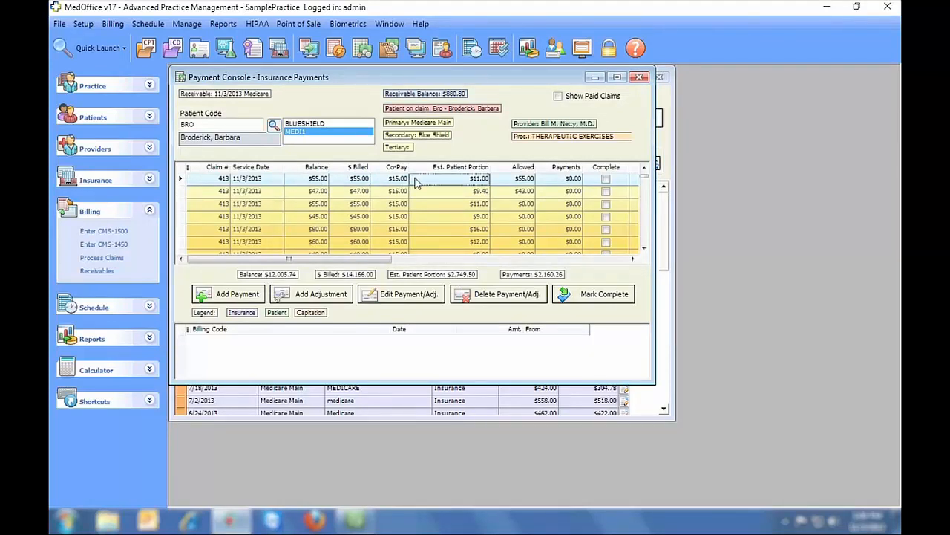
click(245, 297)
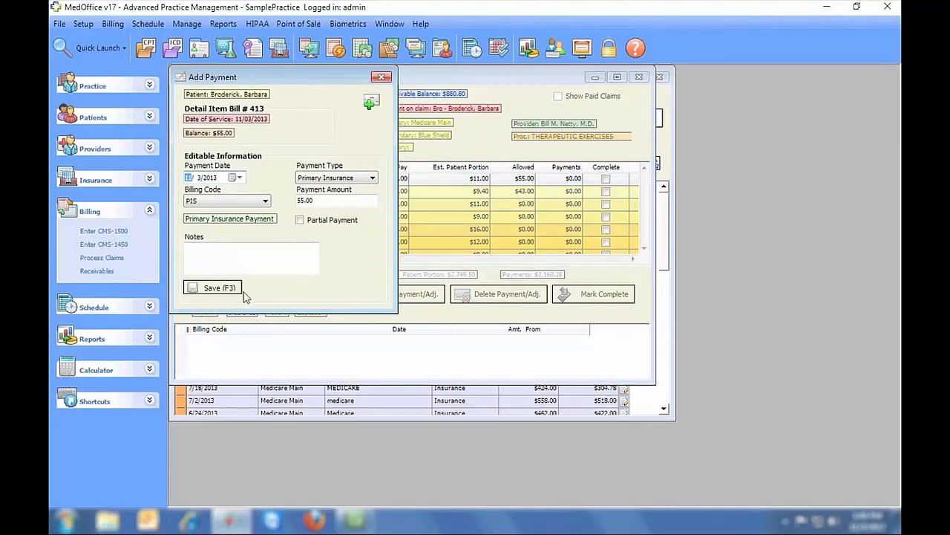
drag(318, 200, 293, 206)
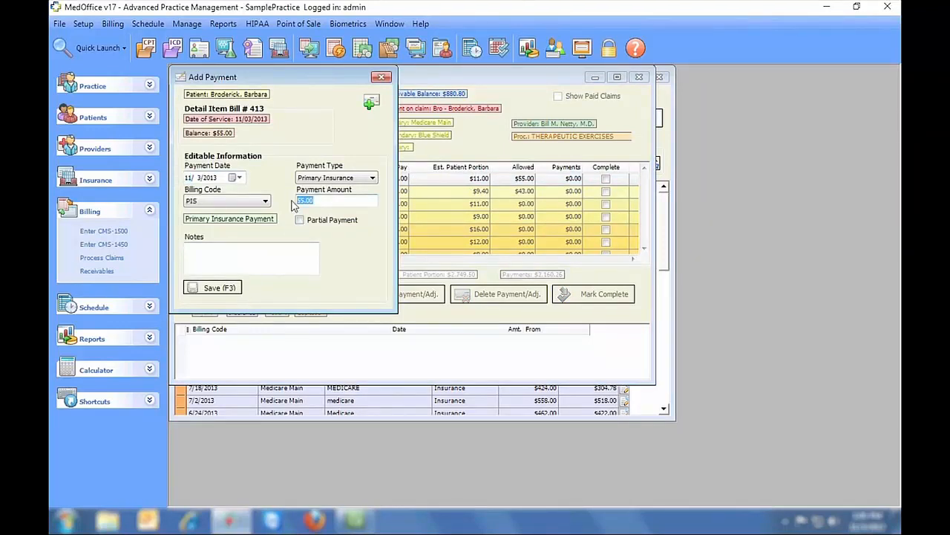
text(40)
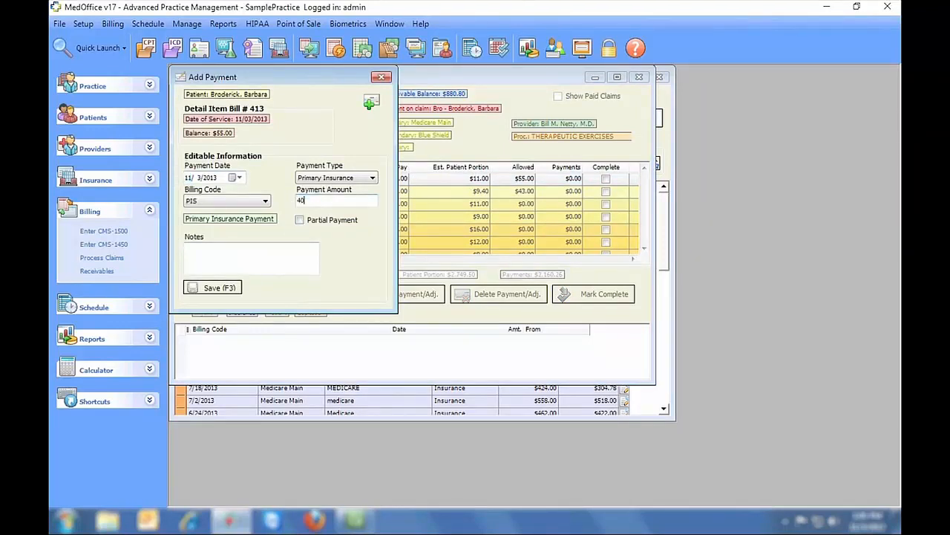
click(219, 287)
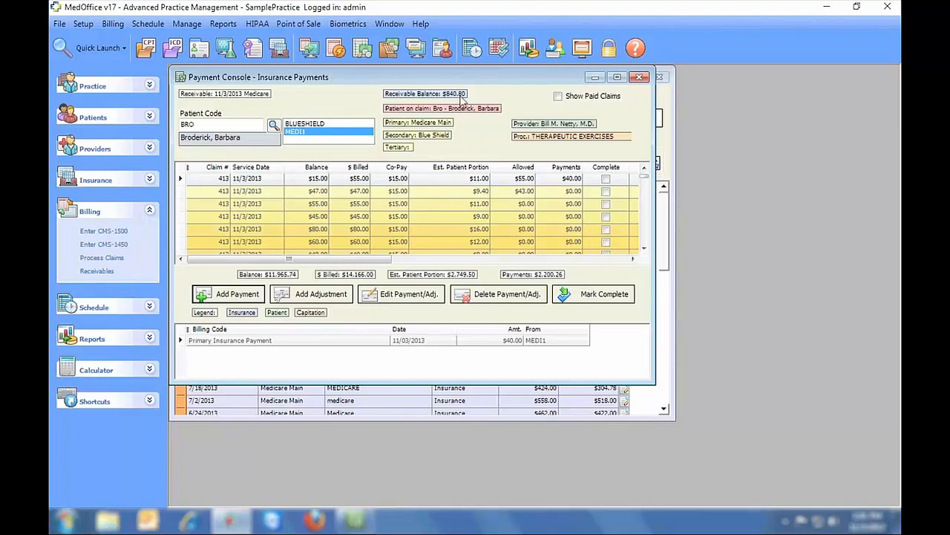
click(638, 77)
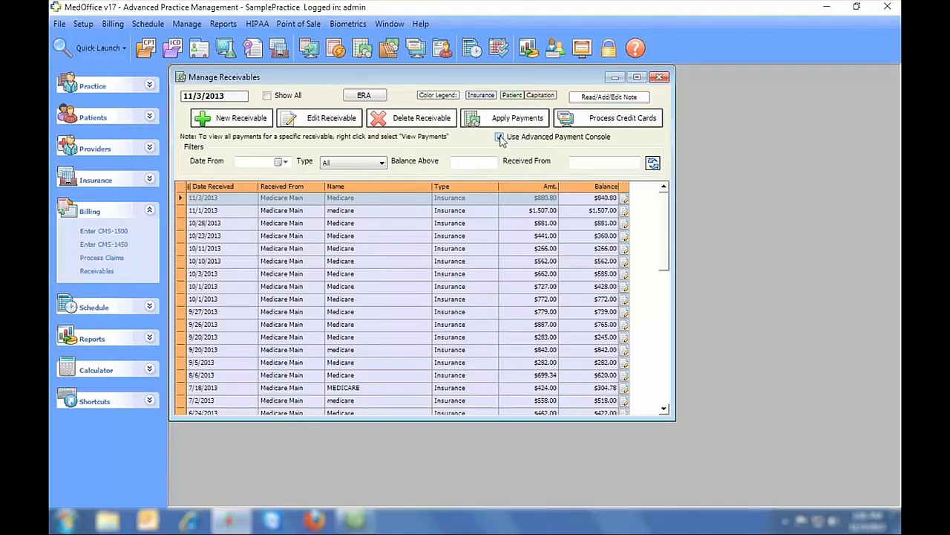
Apply payments from the 11/3/2013 Medicare receivable with the Advanced Payment Console and find the claims of the first listed patient
click(378, 199)
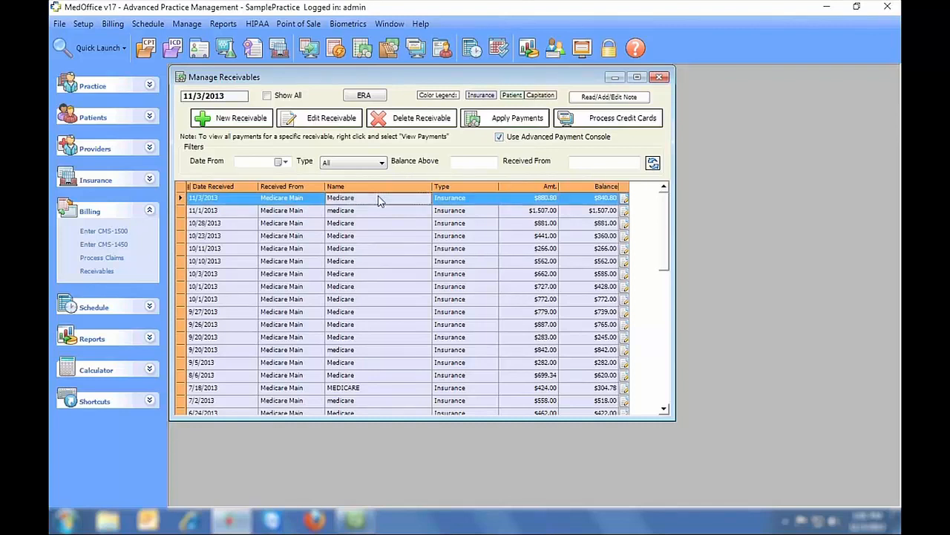
click(491, 120)
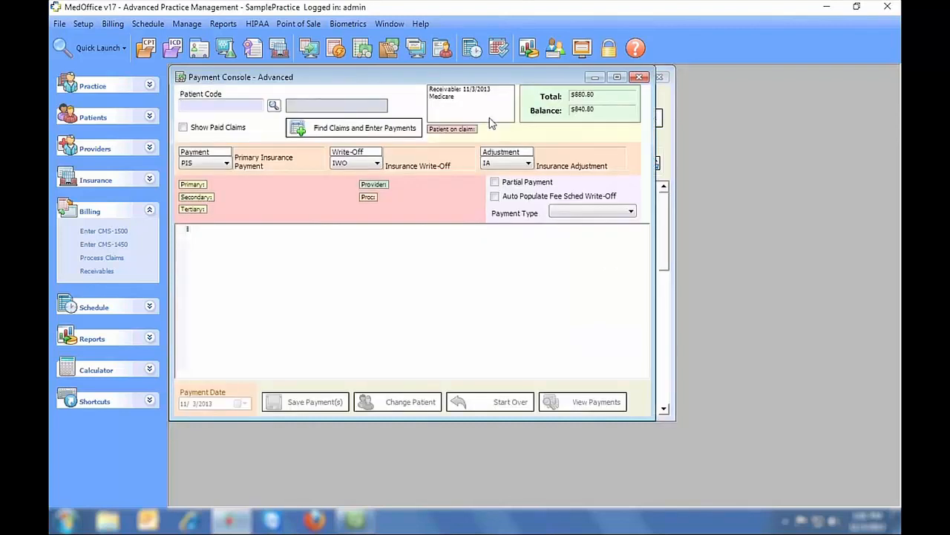
click(274, 106)
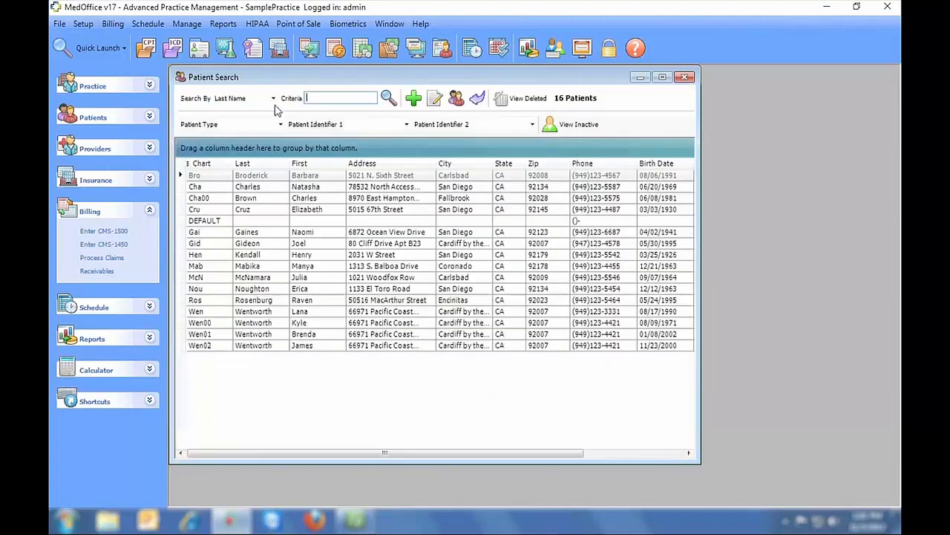
double_click(260, 177)
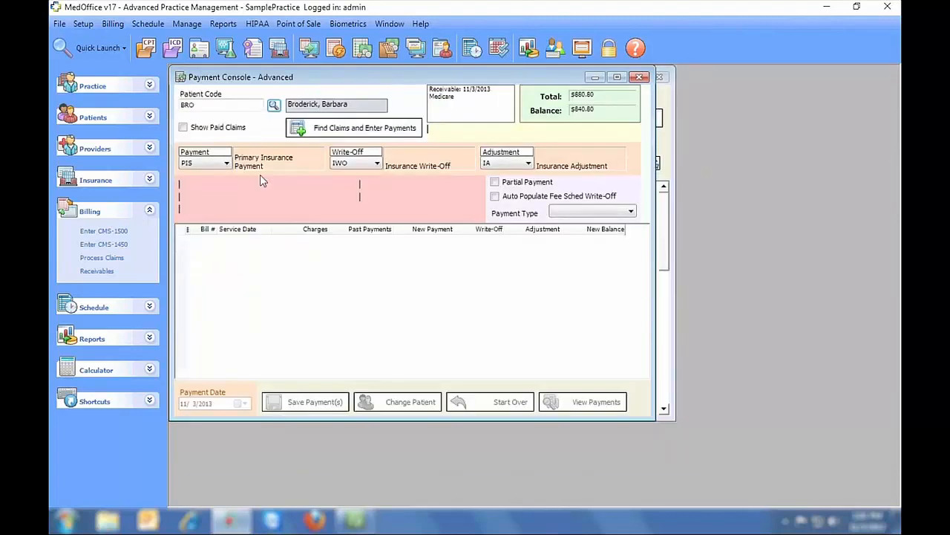
click(388, 129)
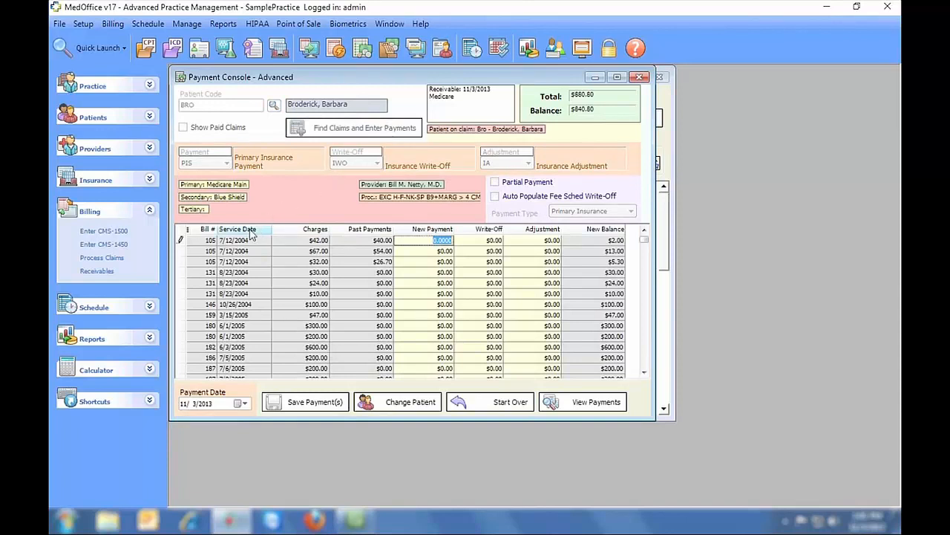
With the highest bill numbers first, enter new payments of 30, 50, 60, 35, 40 and 30 on claim 413's first six lines, and close without saving
click(206, 232)
click(207, 233)
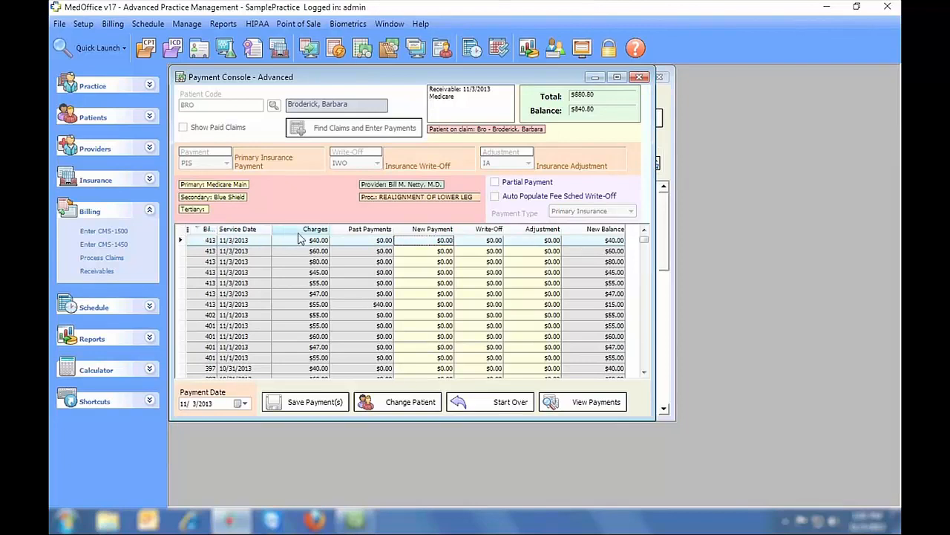
click(431, 240)
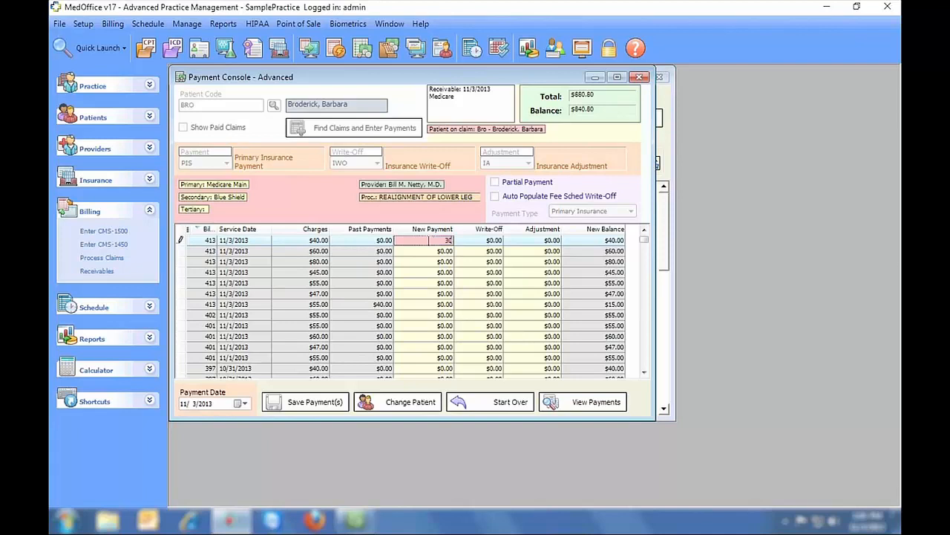
text(30)
key(Return)
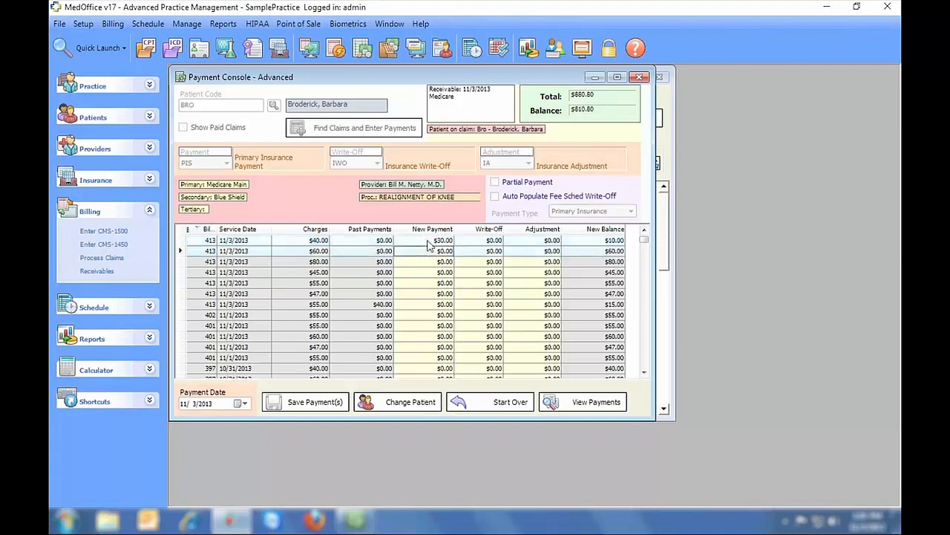
text(50)
key(Return)
text(60)
key(Return)
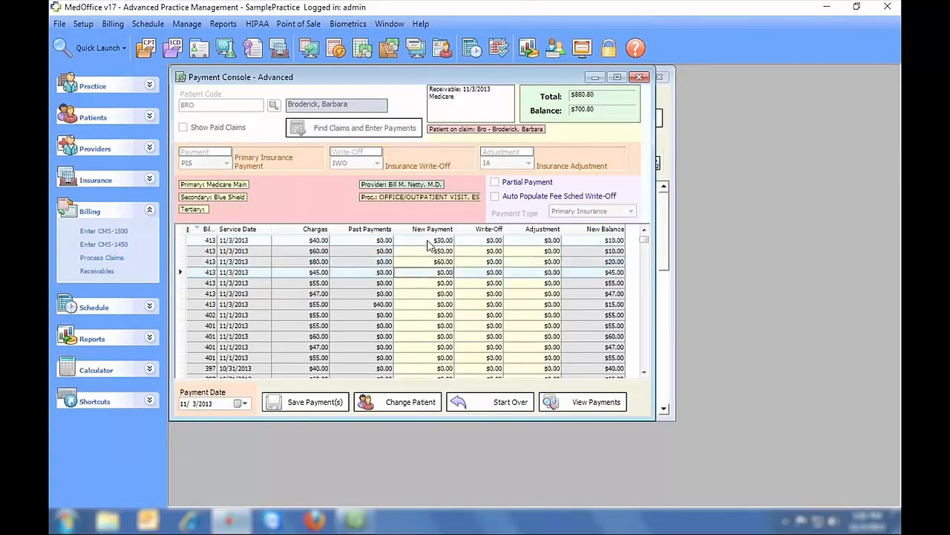
text(35)
key(Return)
text(40)
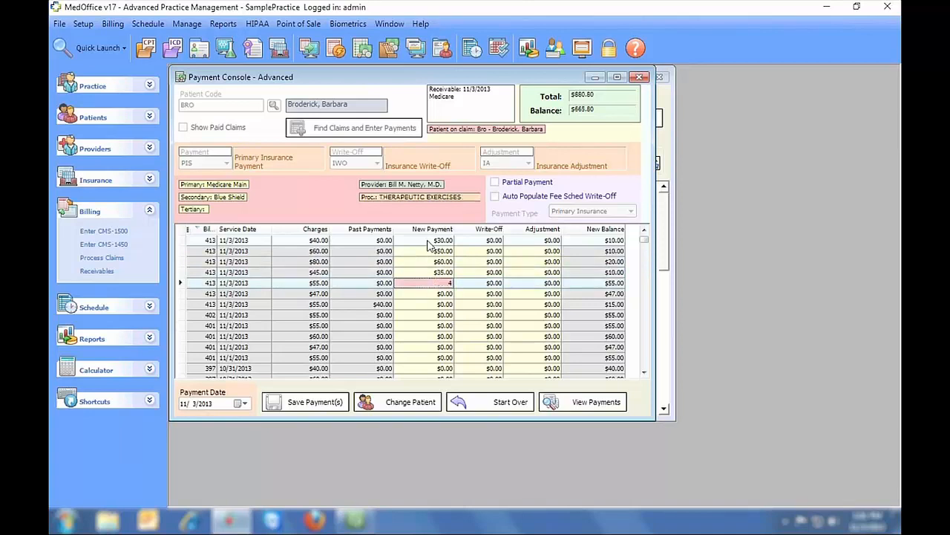
key(Return)
text(30)
key(Return)
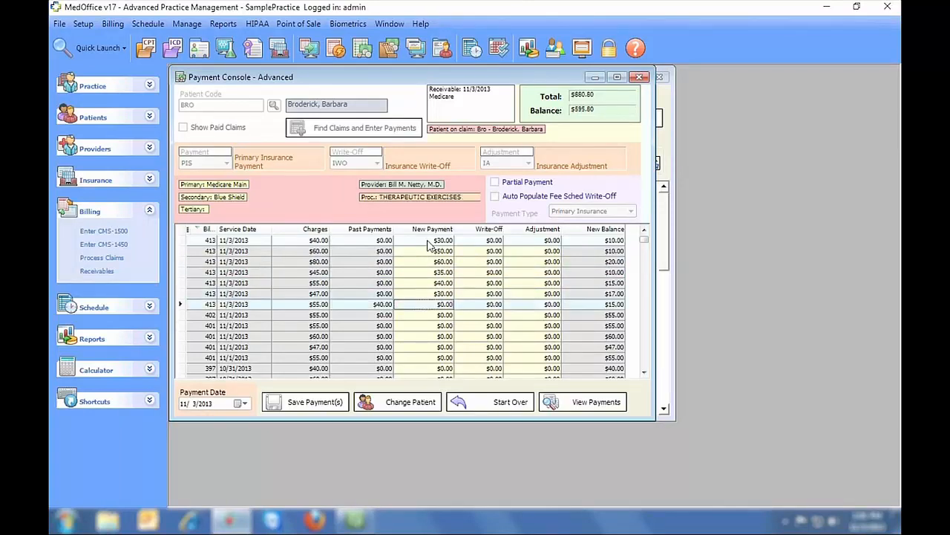
click(639, 77)
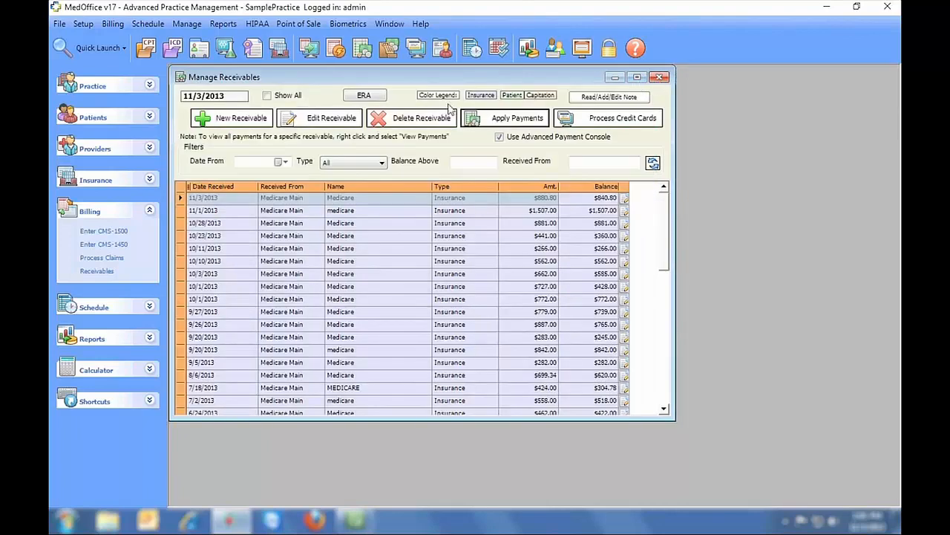
Open the Electronic Remittance Advice window and load the 6 KB 835 file from the Sample ERAs folder in Documents
click(364, 96)
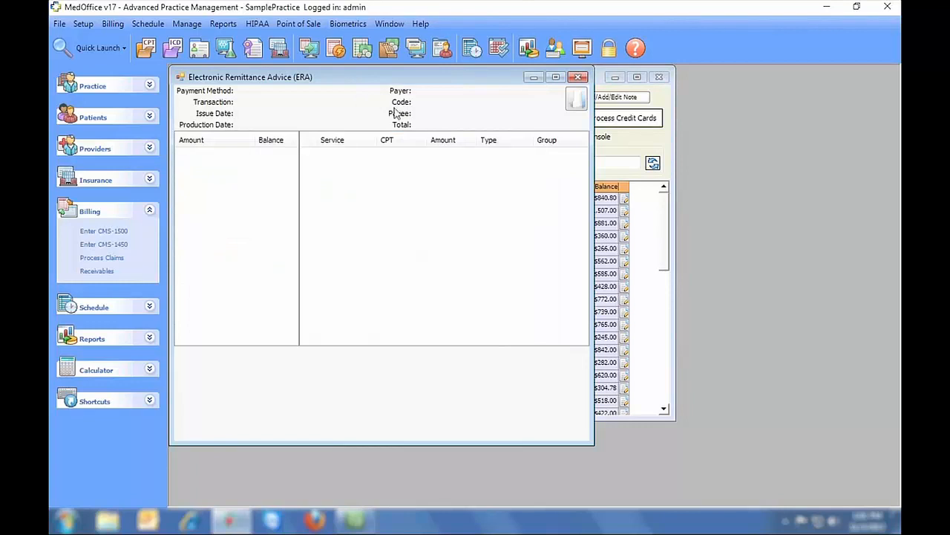
click(576, 98)
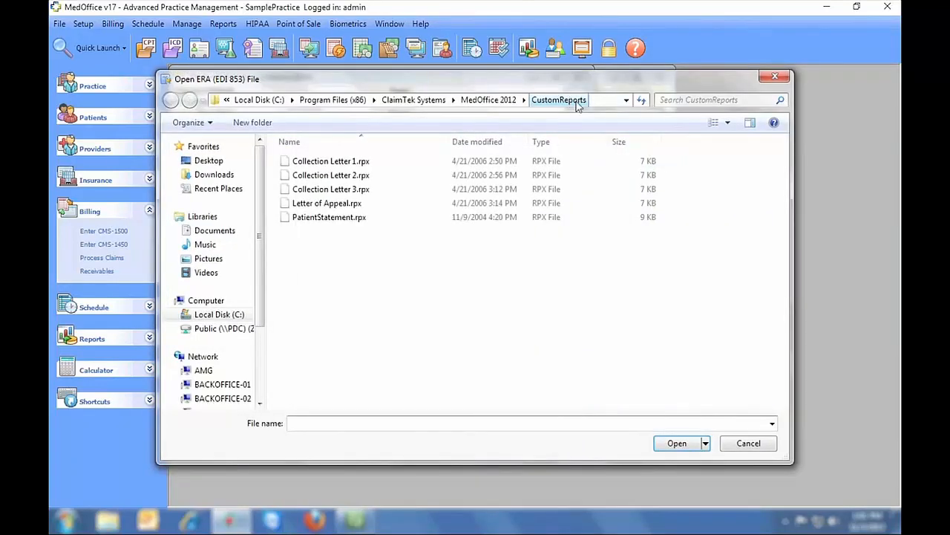
click(230, 235)
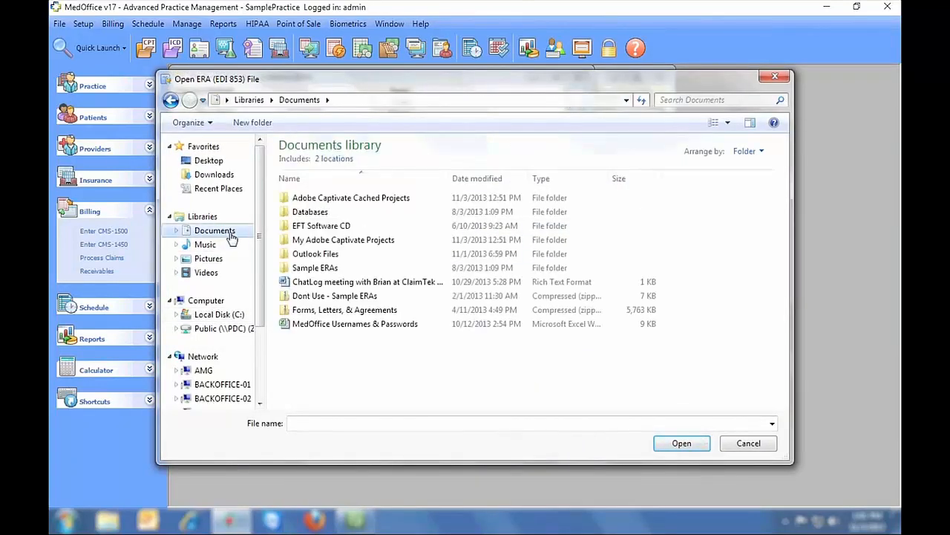
double_click(315, 268)
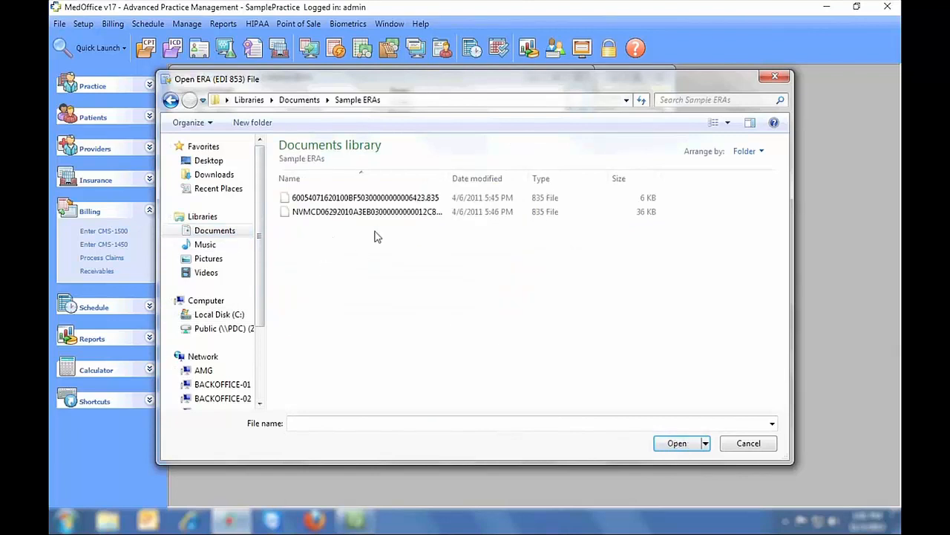
click(380, 202)
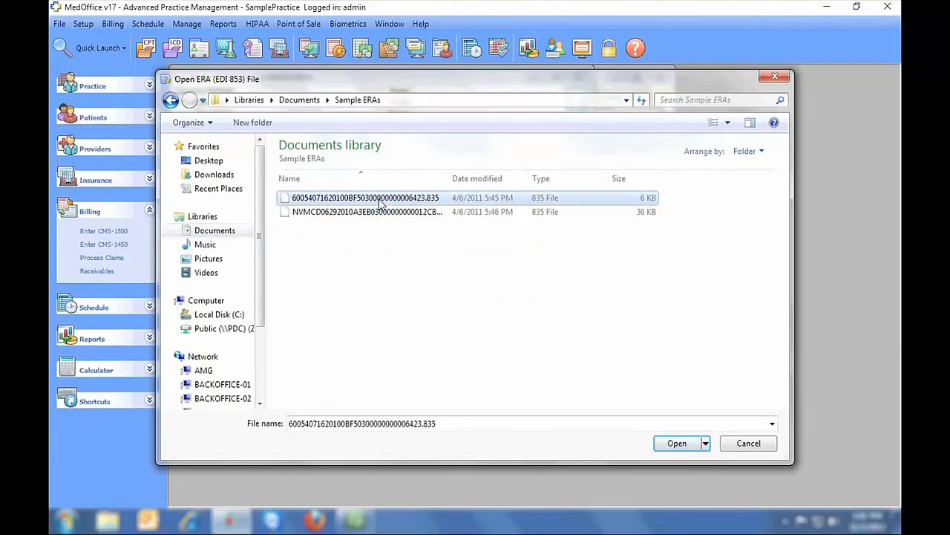
double_click(380, 202)
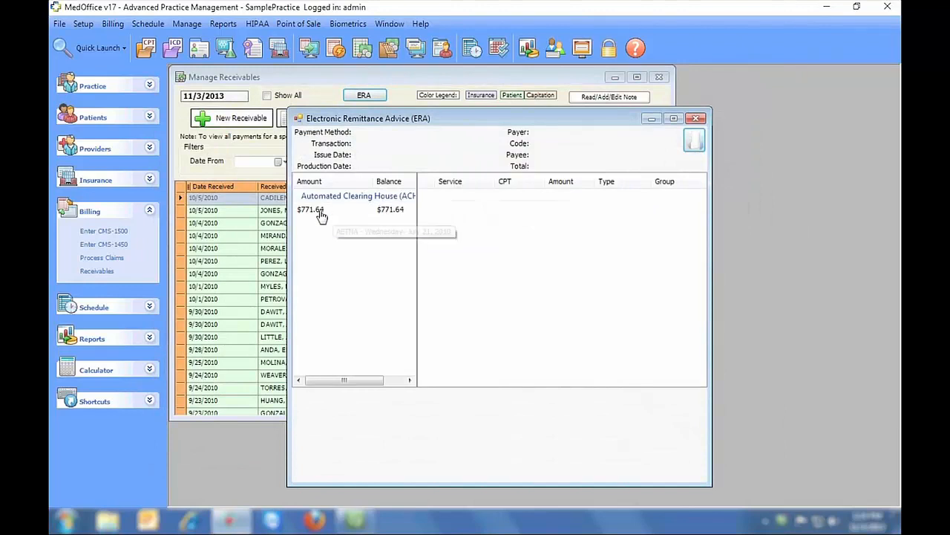
Examine the AETNA remittance's service lines, including details of the first bill's CPT 90648 adjustment and the second bill's first three lines
click(321, 212)
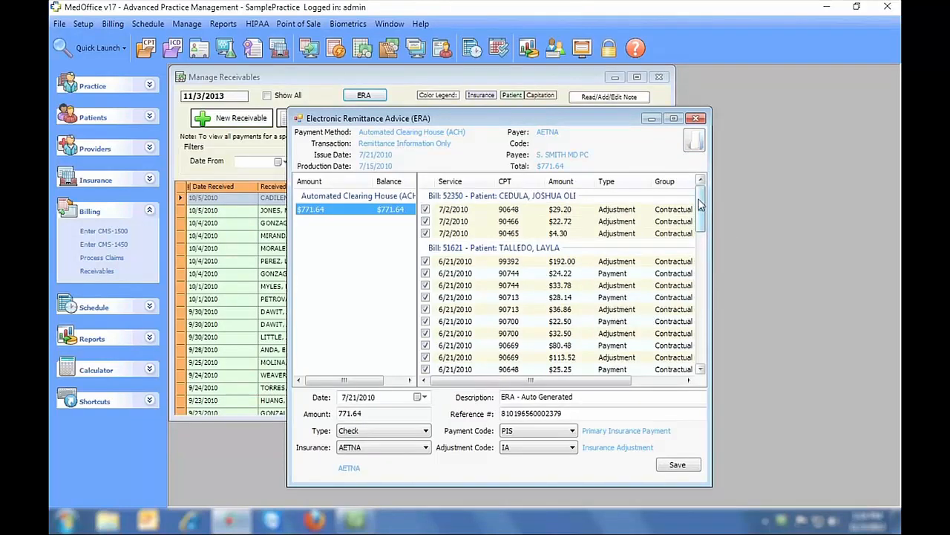
mouse_move(700, 207)
mouse_down()
mouse_move(706, 339)
mouse_move(706, 198)
mouse_up()
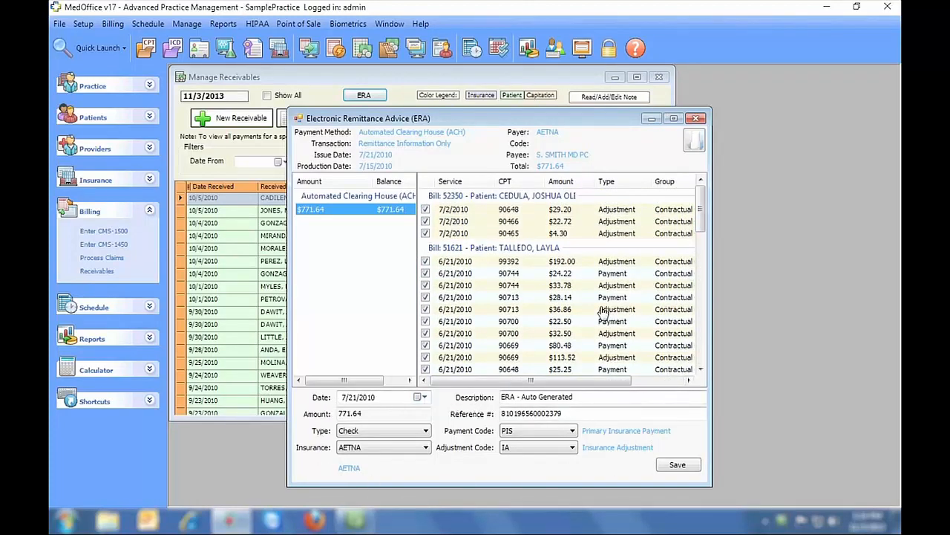
click(517, 212)
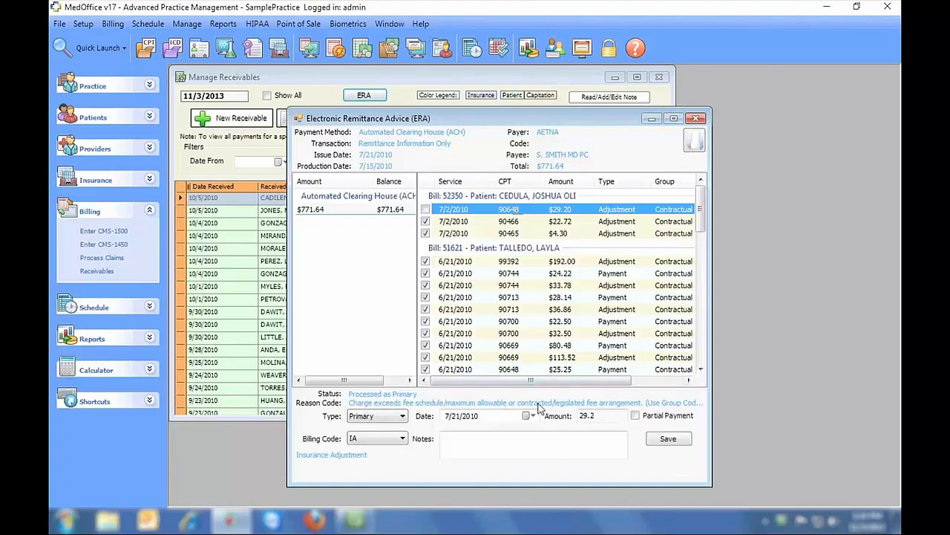
click(515, 264)
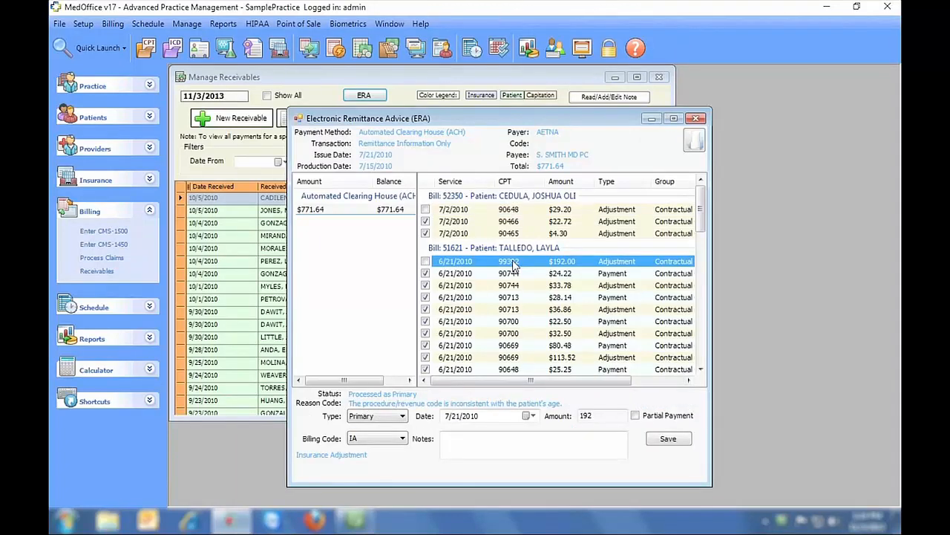
click(509, 273)
click(506, 286)
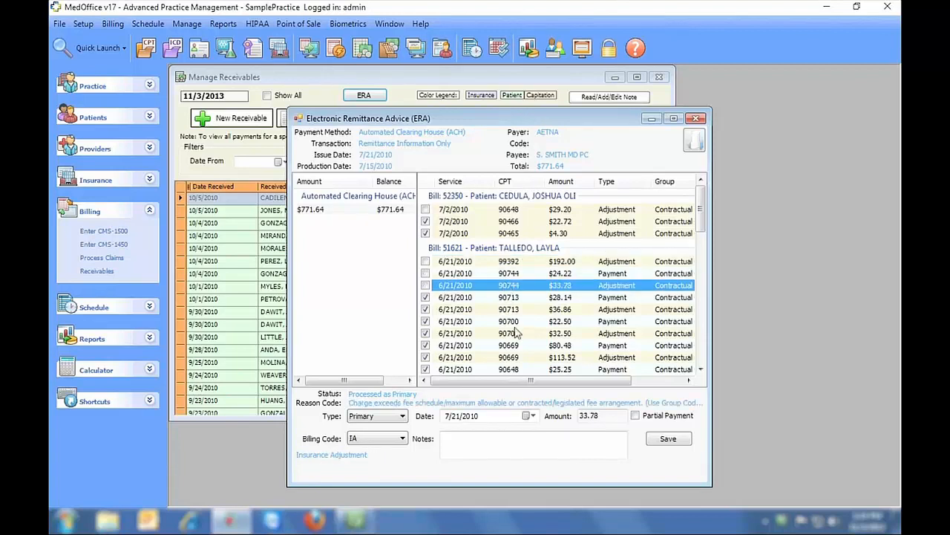
Reselect the AETNA remittance with all its service lines included and save it
click(352, 211)
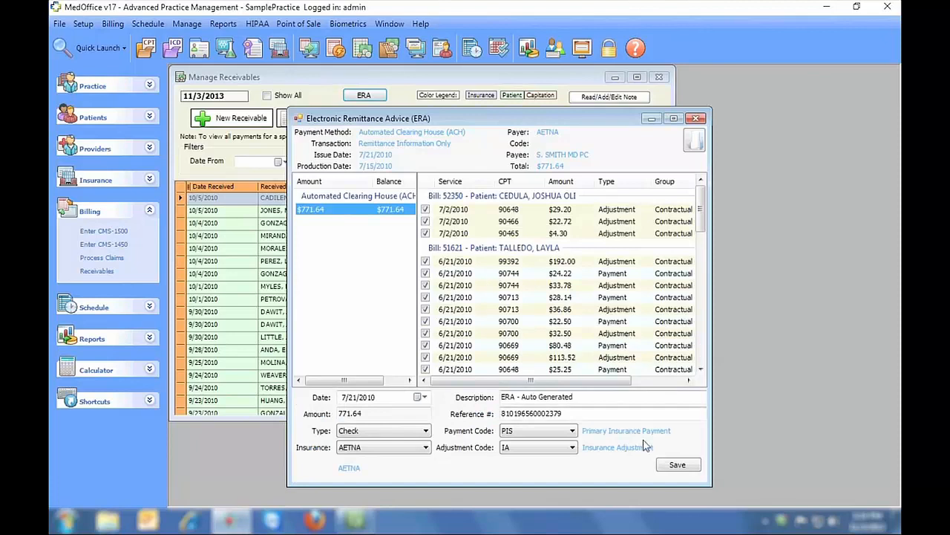
click(678, 465)
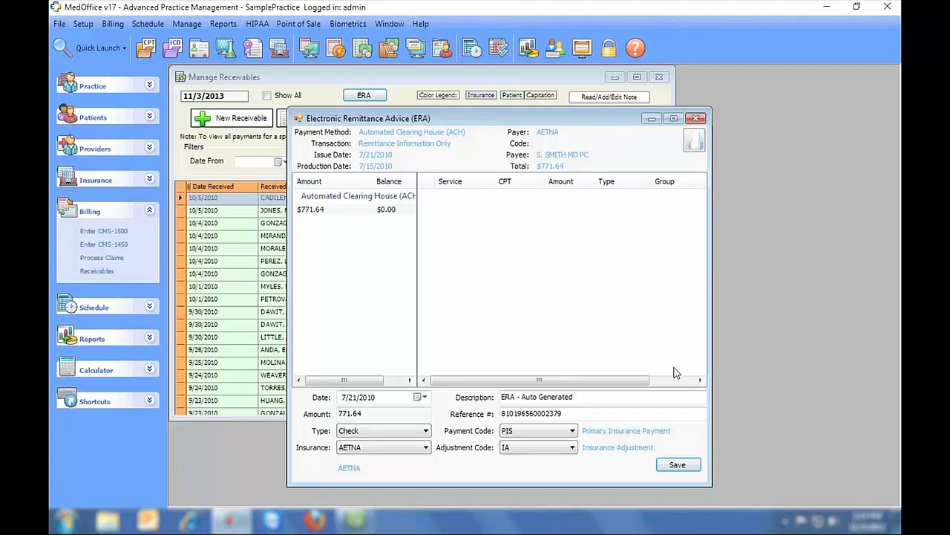
Load the 36 KB NVMCD 835 file from the Sample ERAs folder and select its NV MEDICAID remittance
click(692, 142)
click(419, 215)
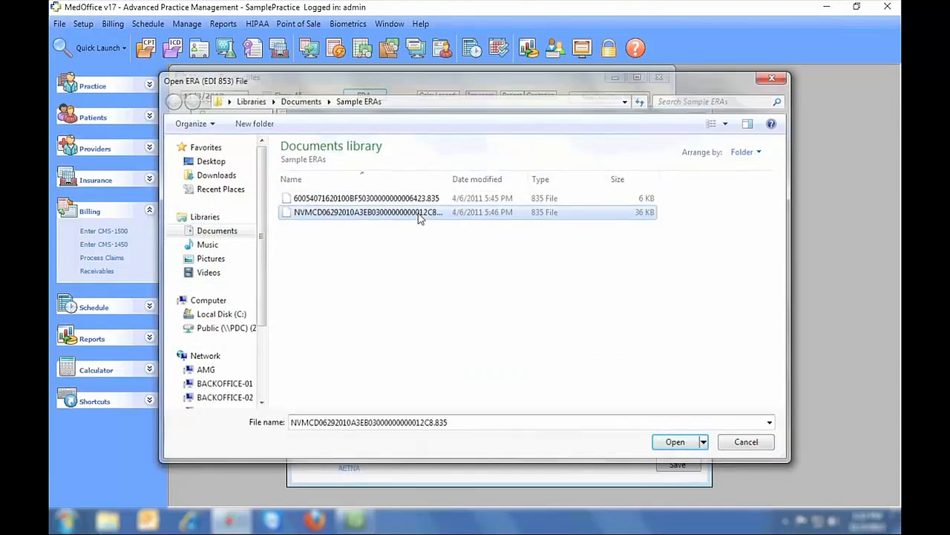
double_click(419, 214)
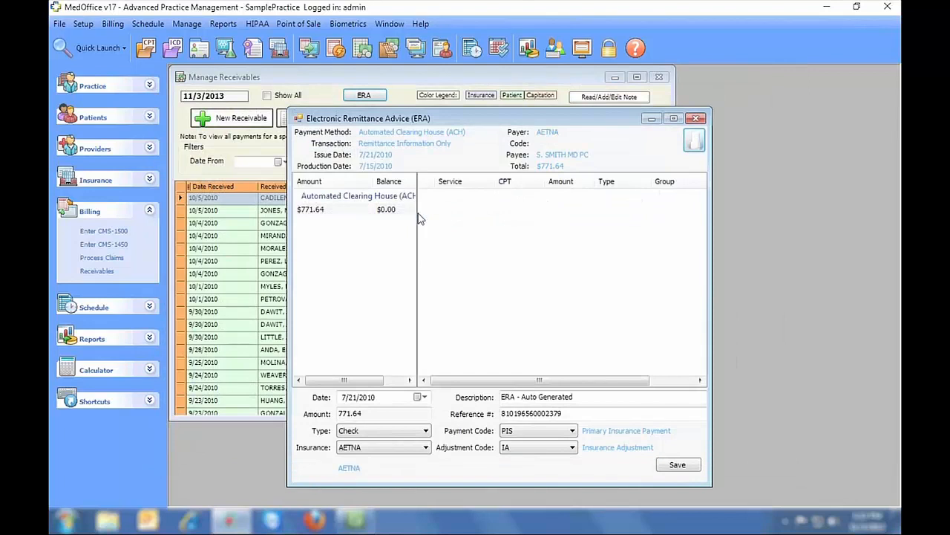
click(355, 210)
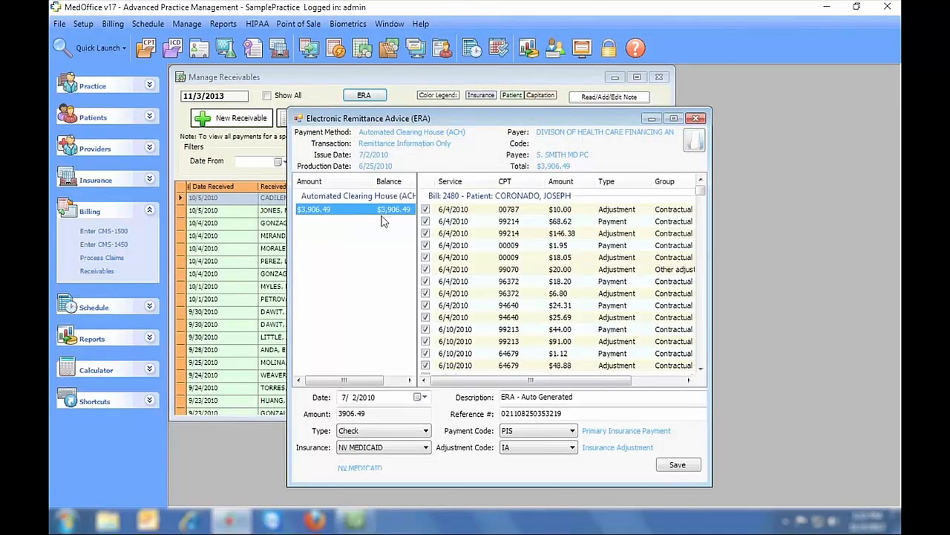
Save the NV MEDICAID remittance with all its service lines, review the remaining lines, and close the remittance window
drag(699, 192, 699, 338)
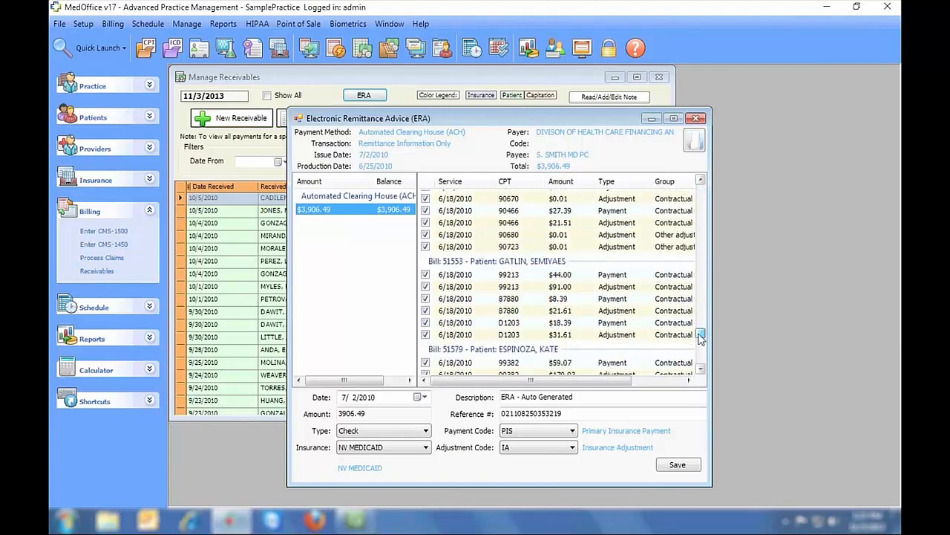
click(678, 465)
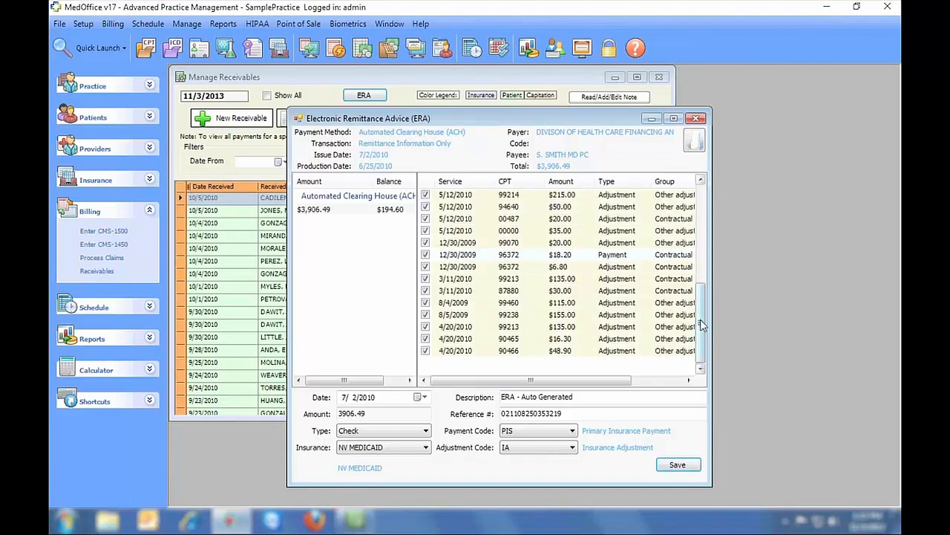
drag(699, 320, 706, 223)
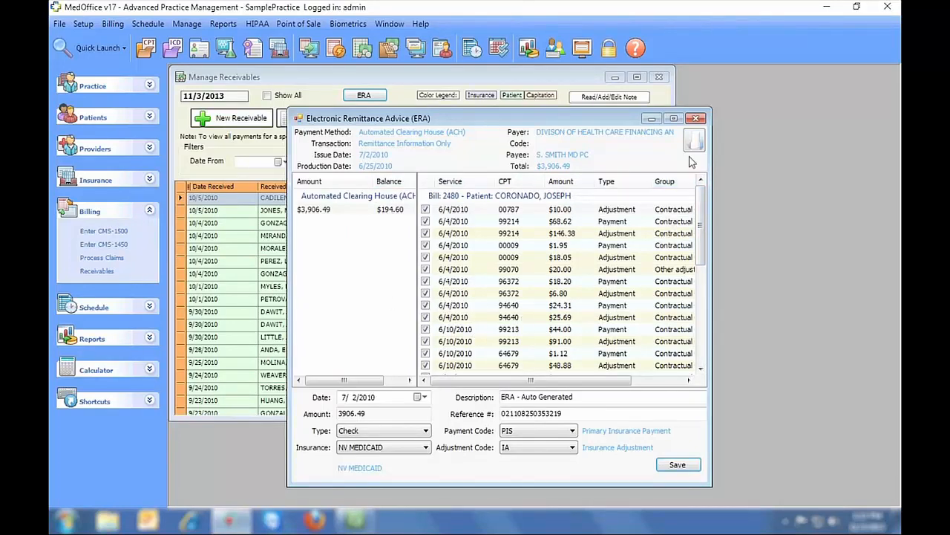
click(696, 118)
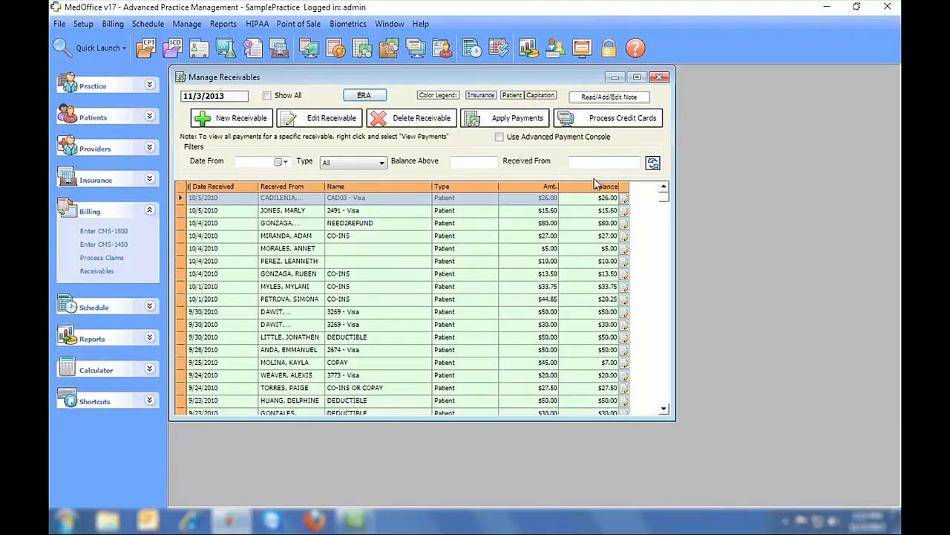
Sort the receivables by amount, largest first, and delete the 8/4/2010 AETNA receivable named ERA - Auto Generated with its related payments
click(546, 186)
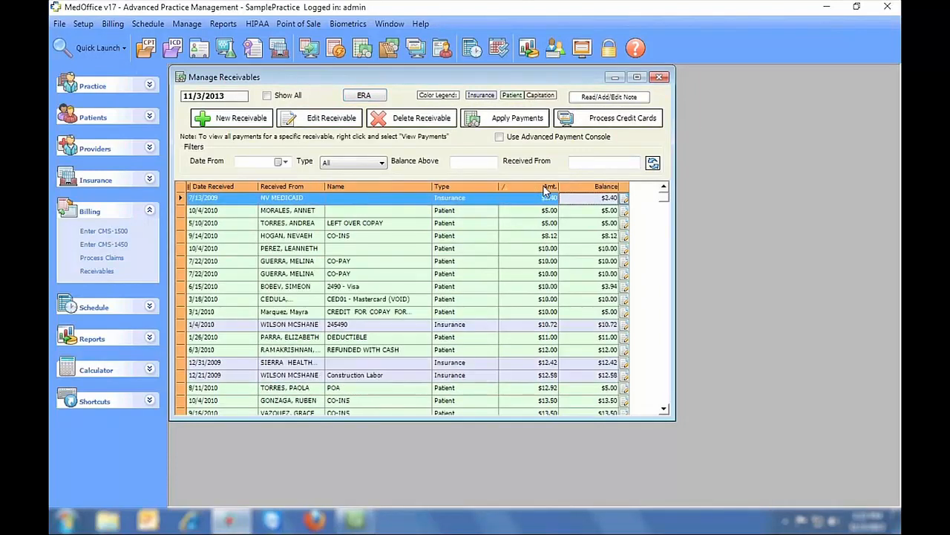
click(546, 187)
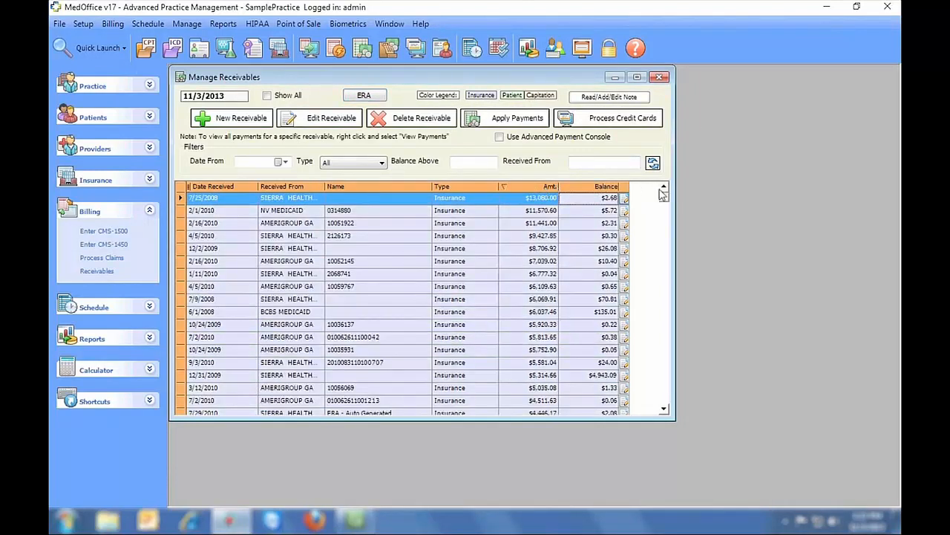
drag(665, 204, 663, 239)
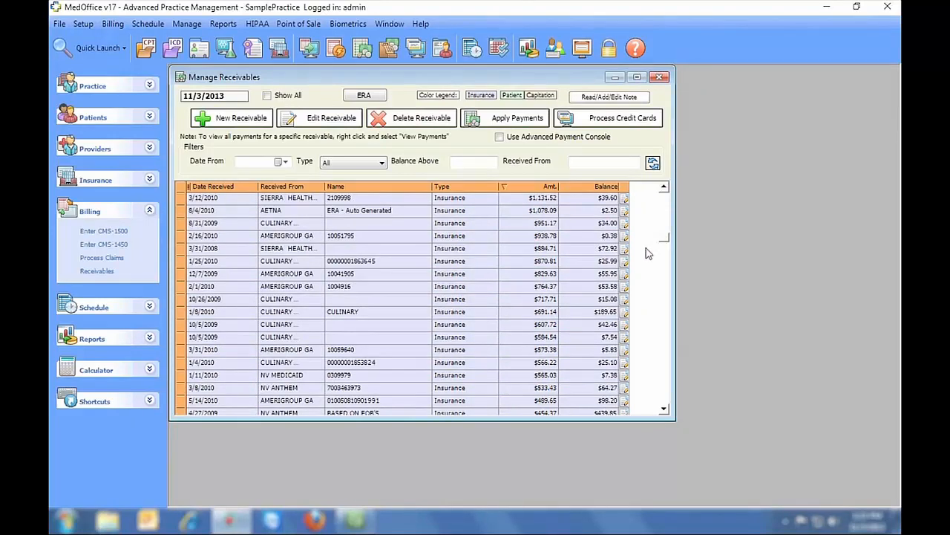
click(406, 212)
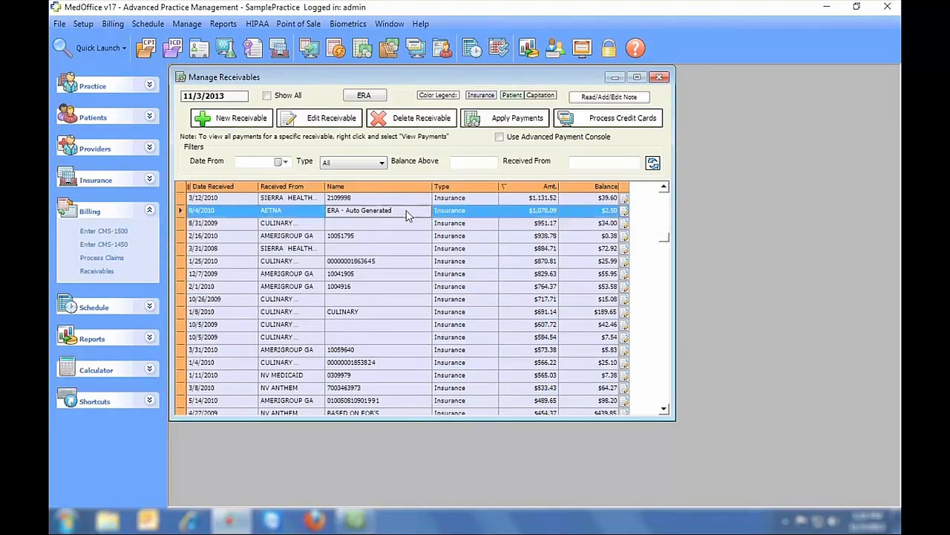
click(418, 119)
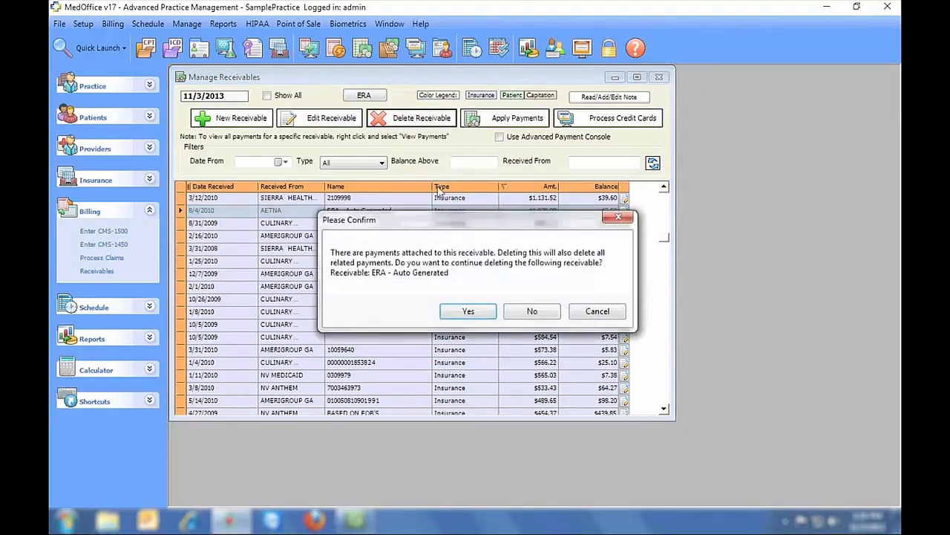
click(468, 311)
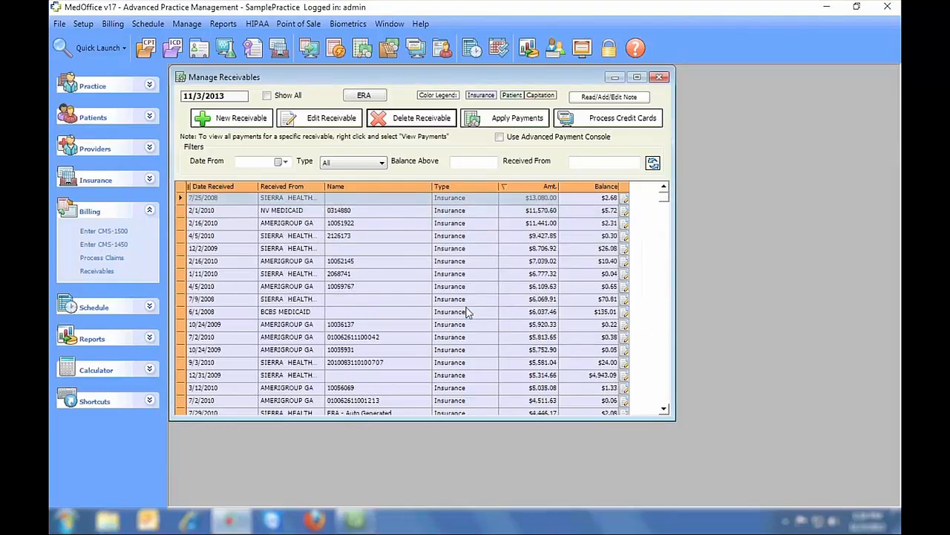
Close the receivables manager and open the claims and statements processing window
click(660, 77)
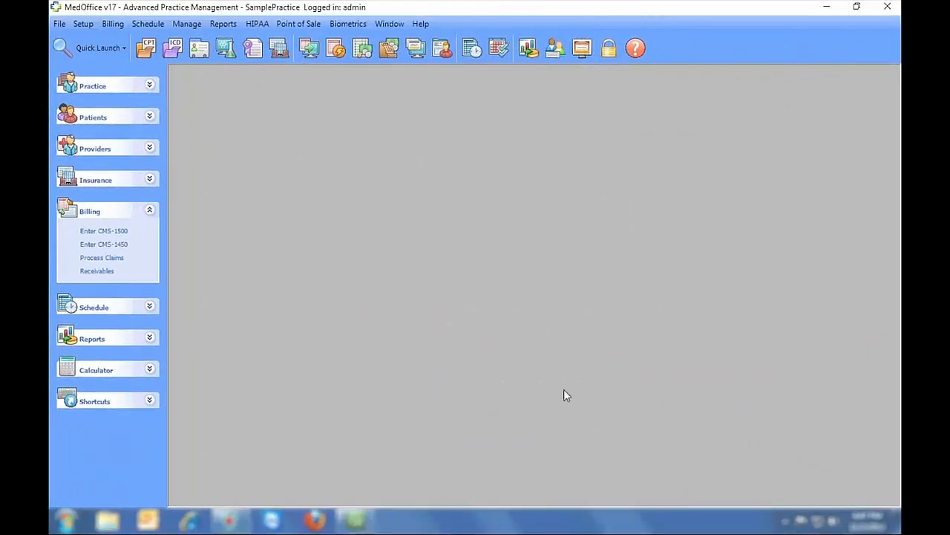
click(336, 48)
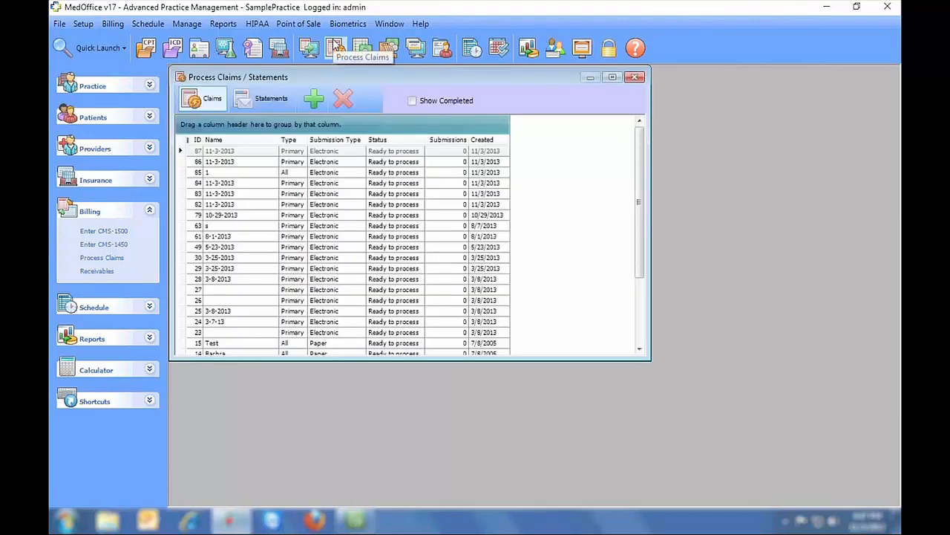
Create and save a new statement group described as October, with bill-from dates 10/01/2013 to 10/31/2013
click(264, 98)
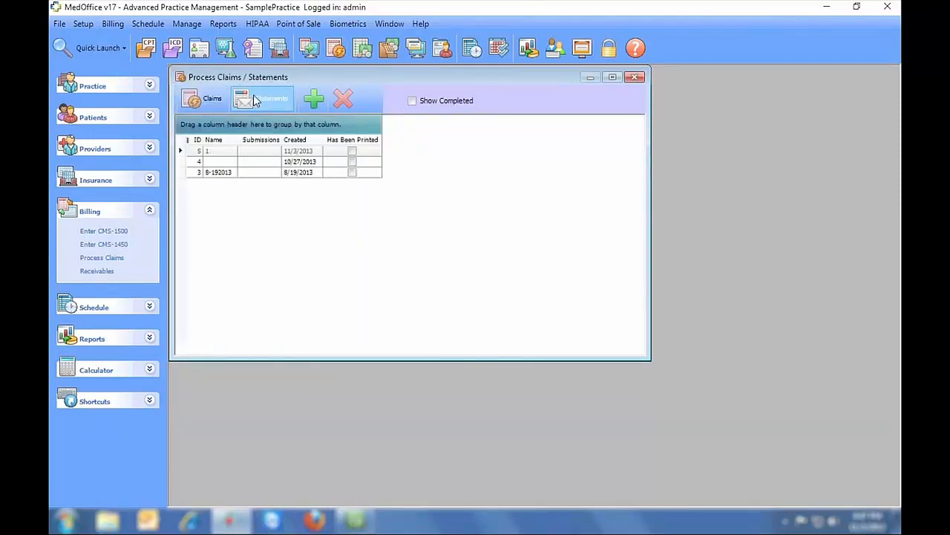
click(310, 98)
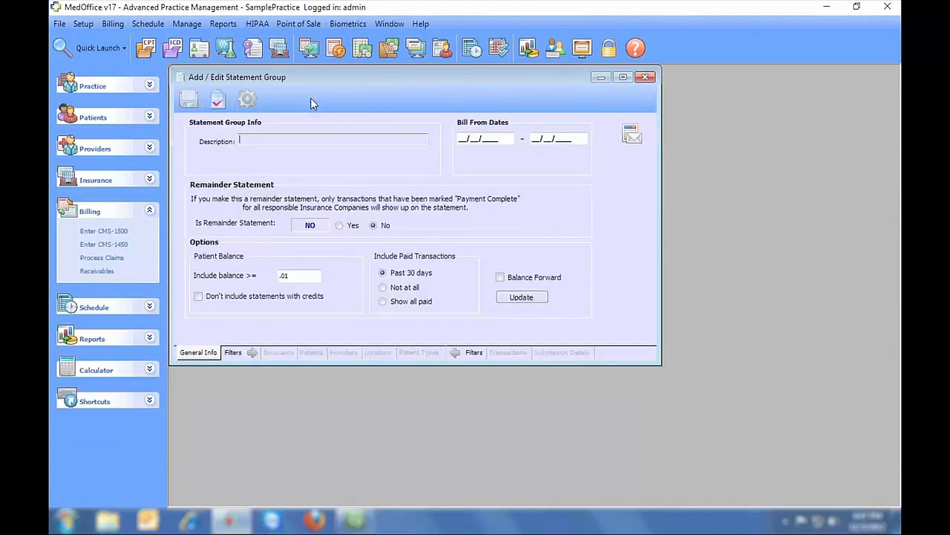
text(October)
key(Tab)
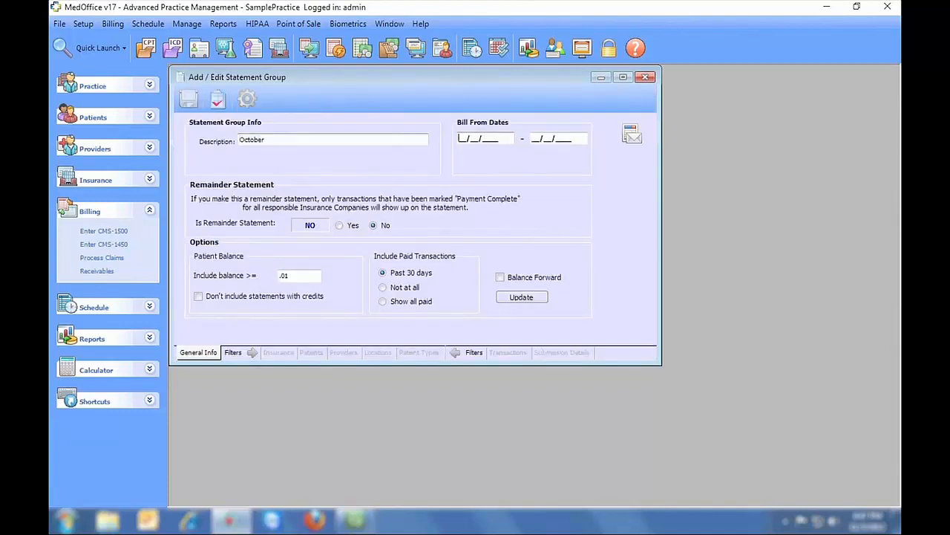
text(10/01/2)
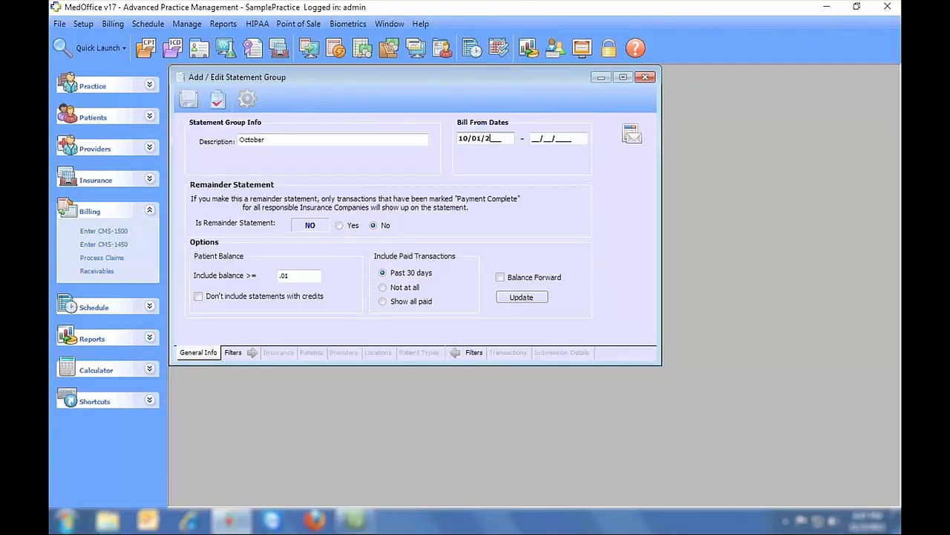
text(013)
key(Tab)
text(10/31/2013)
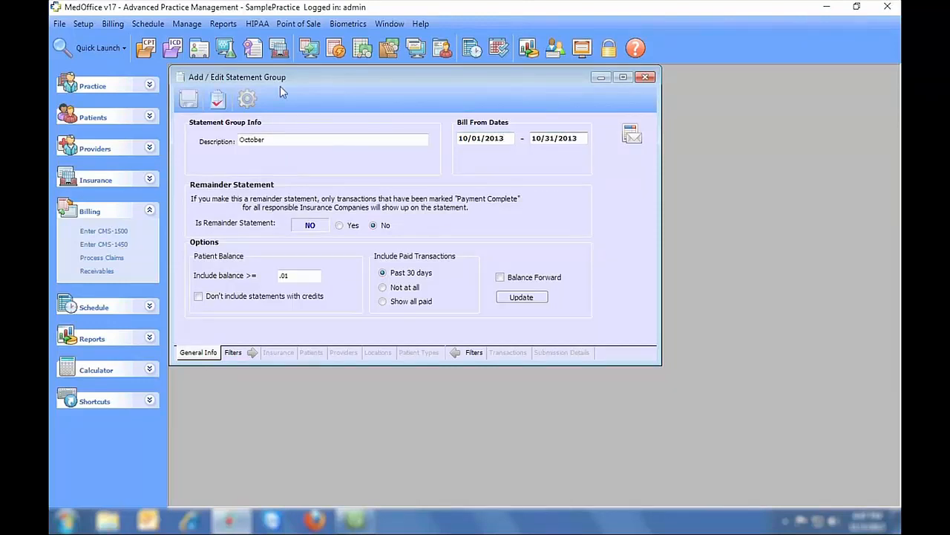
click(190, 102)
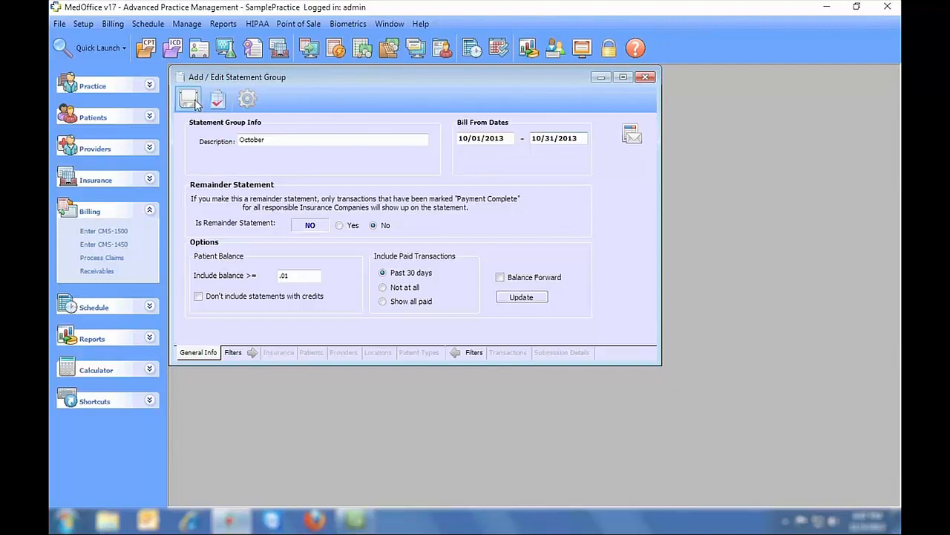
click(543, 307)
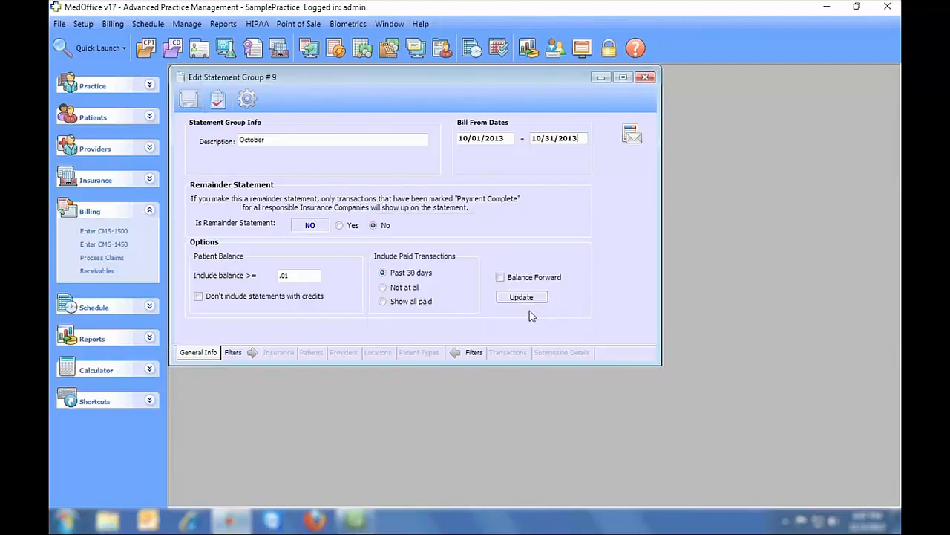
Find the matching transactions for the October statement group
click(507, 354)
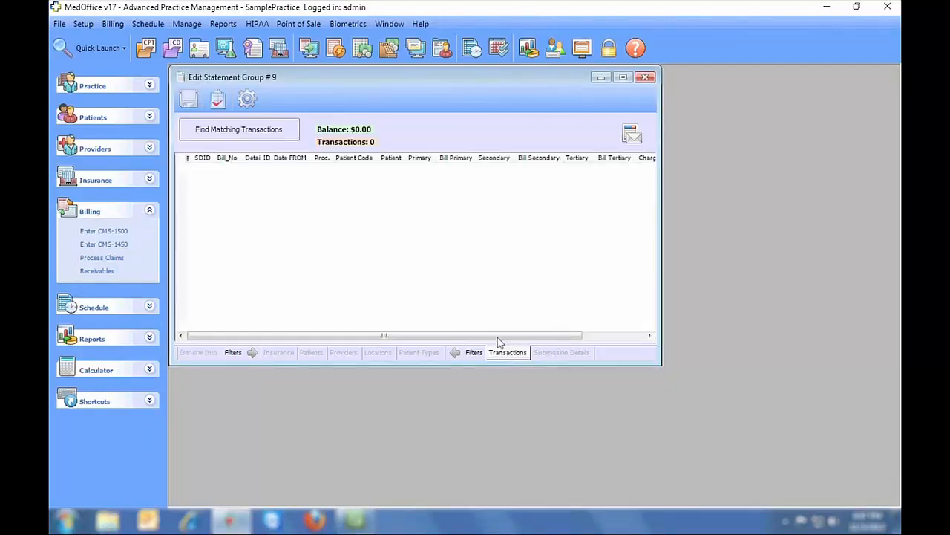
click(241, 139)
click(557, 311)
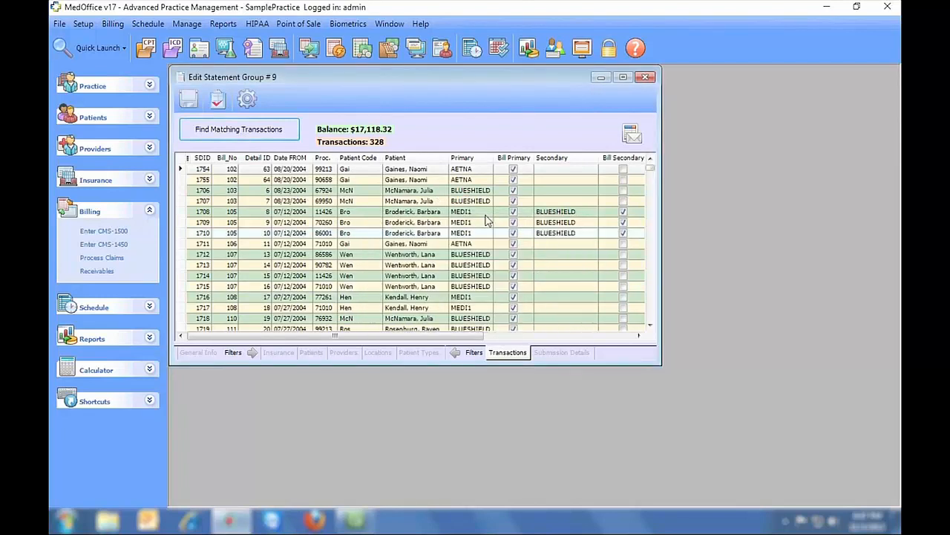
Open statement printing for the October group and view the built-in formats and custom statement options
click(247, 99)
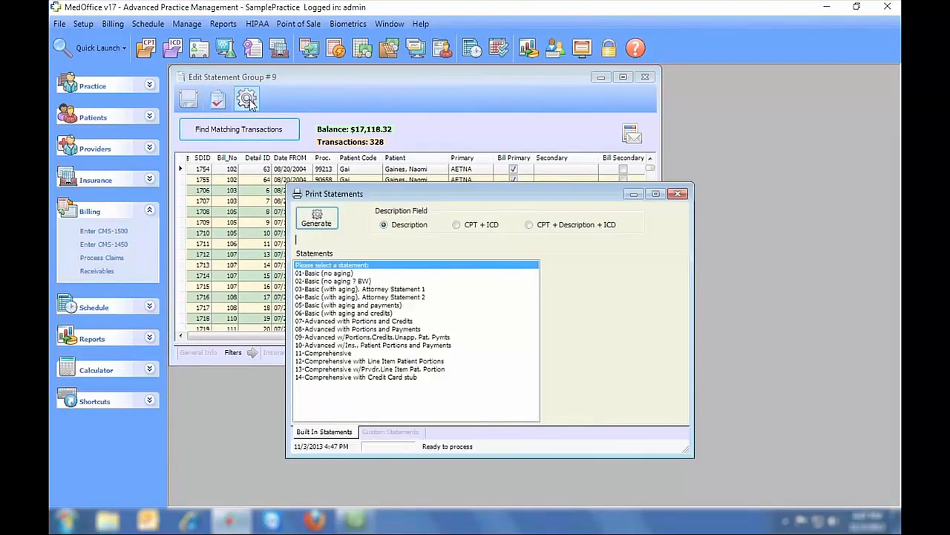
click(392, 431)
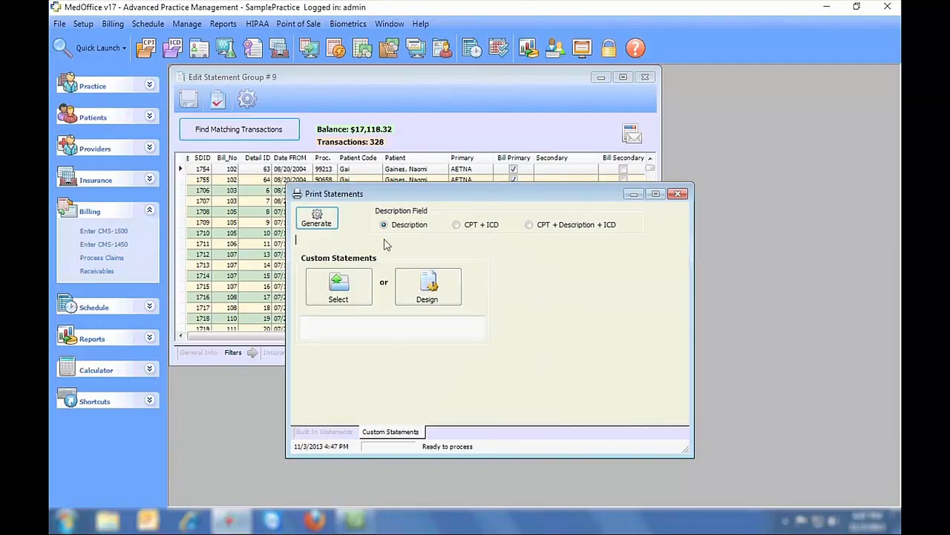